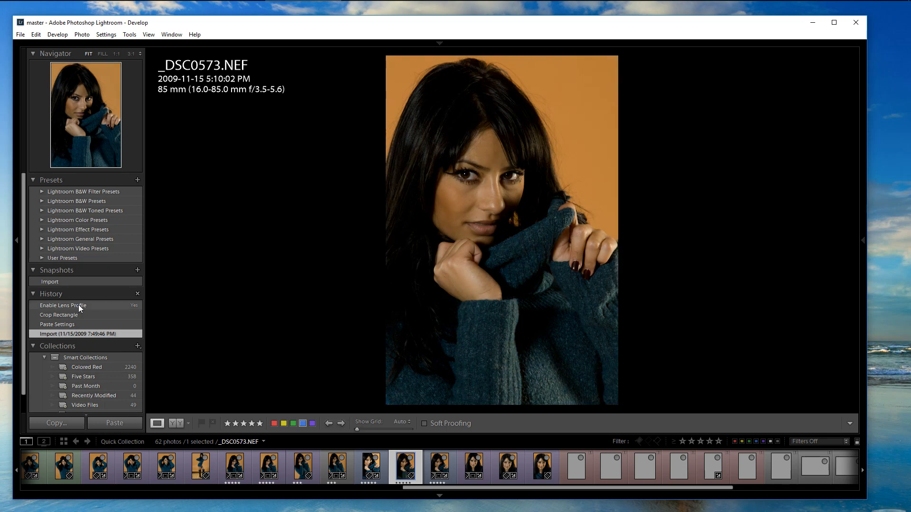
Restore the Enable Lens Profile history state of _DSC0573.NEF and display its virtual copy, Copy 1
click(78, 306)
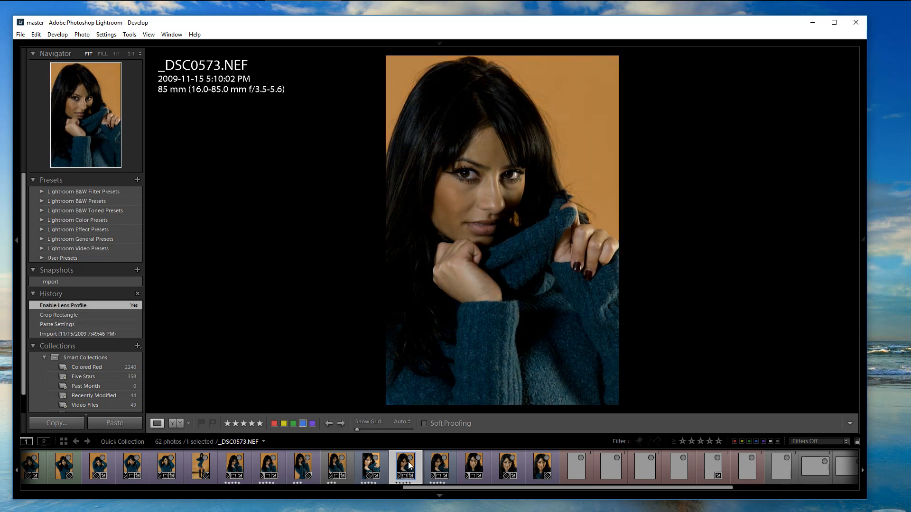
key(ctrl+apostrophe)
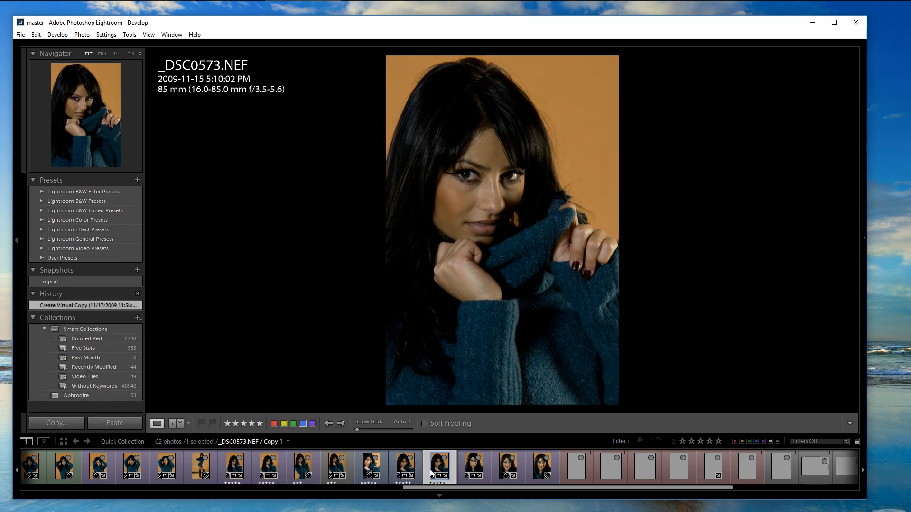
Open the photo _DSC0572.NEF and assign it the yellow color label
click(368, 470)
click(340, 470)
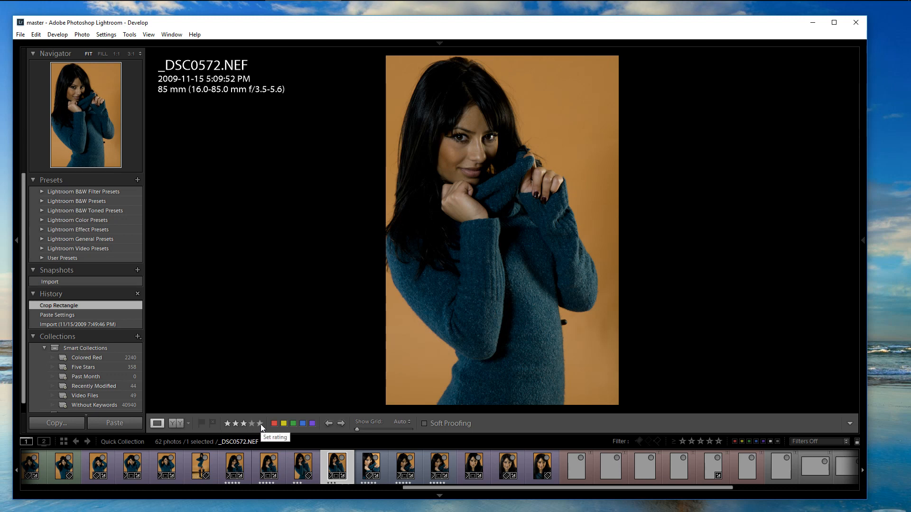
click(294, 423)
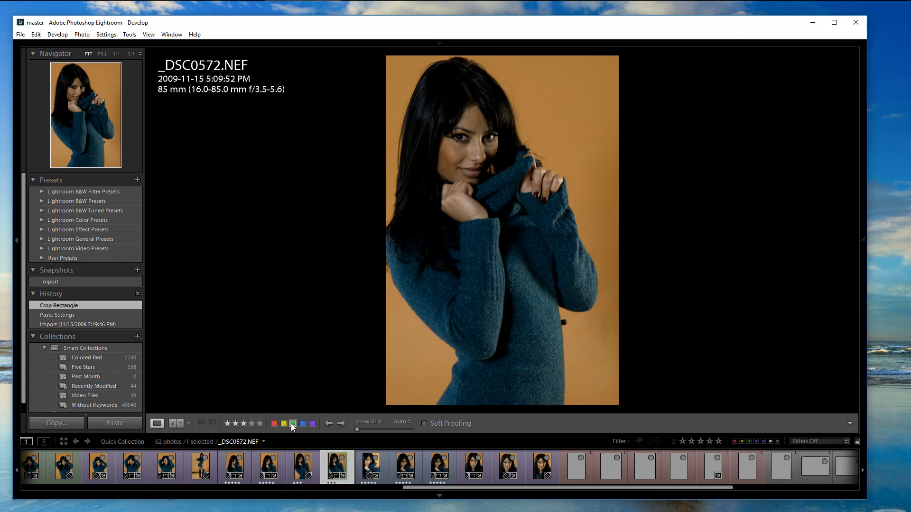
click(284, 424)
Reveal the develop adjustments and enable lens profile corrections for _DSC0572.NEF
click(440, 43)
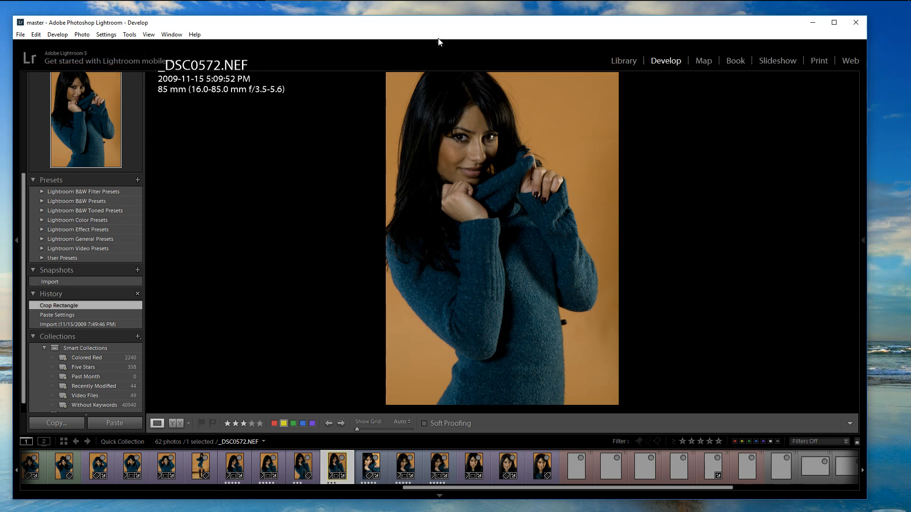
click(863, 241)
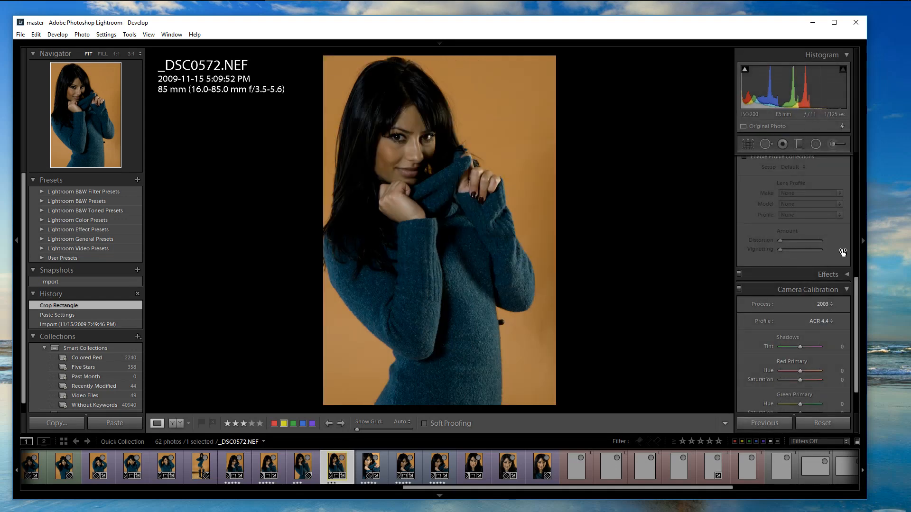
scroll(860, 292, up, 5)
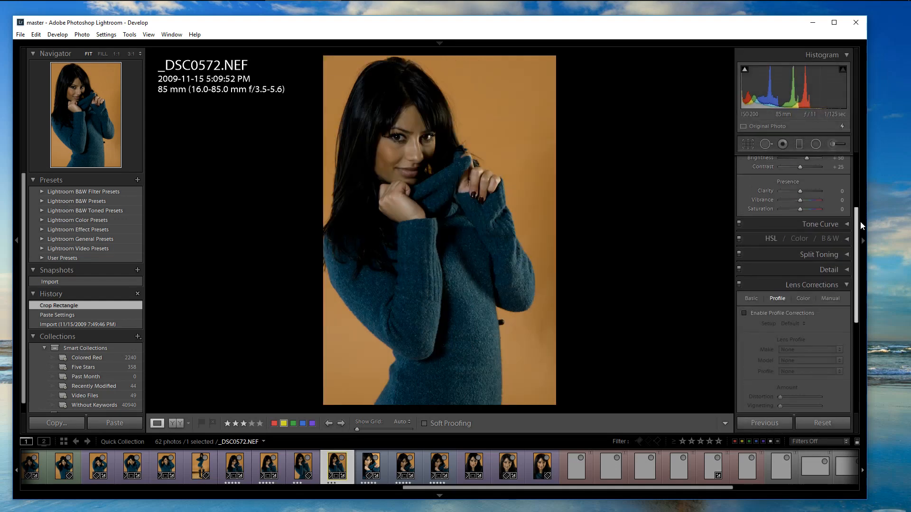
click(744, 306)
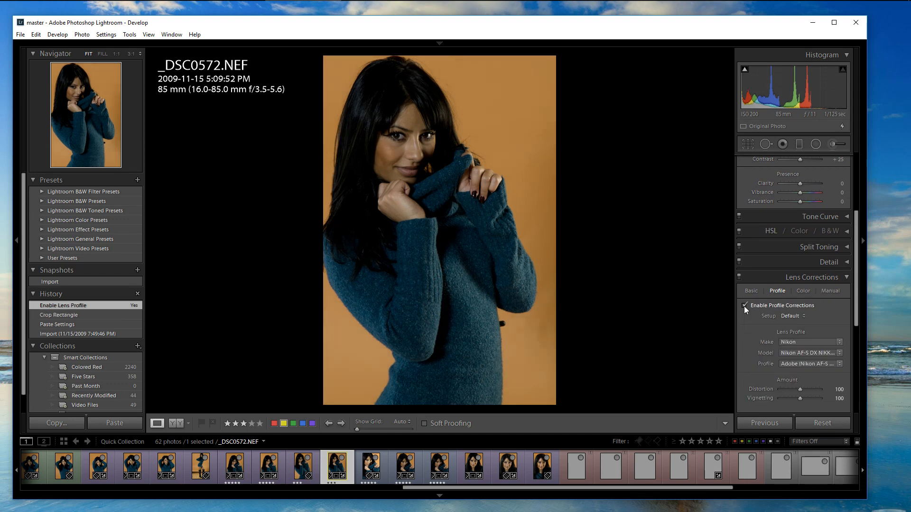
Set the photo's camera calibration process version to 2012 (Current)
drag(855, 286, 858, 329)
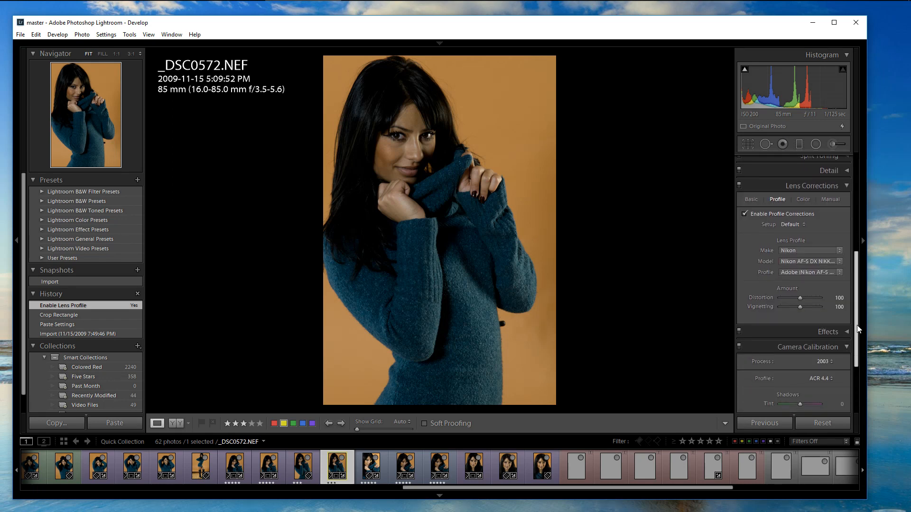
drag(858, 329, 858, 374)
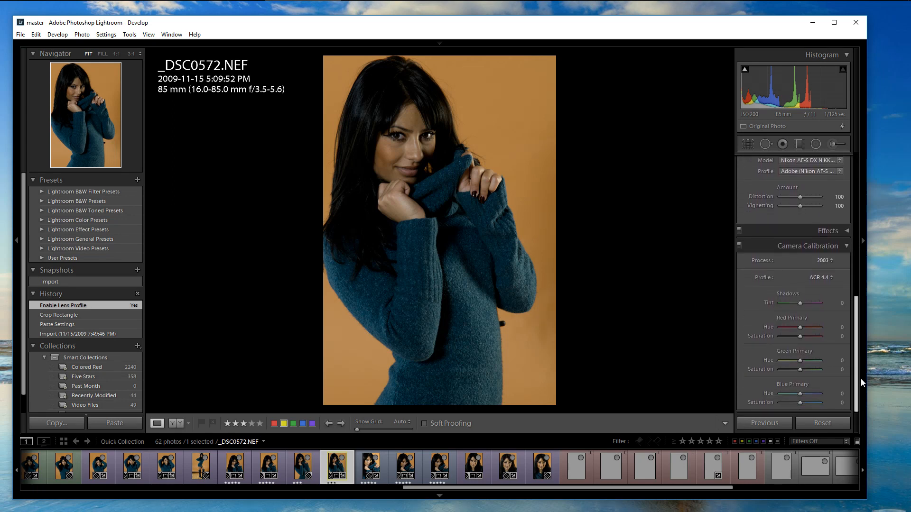
click(823, 261)
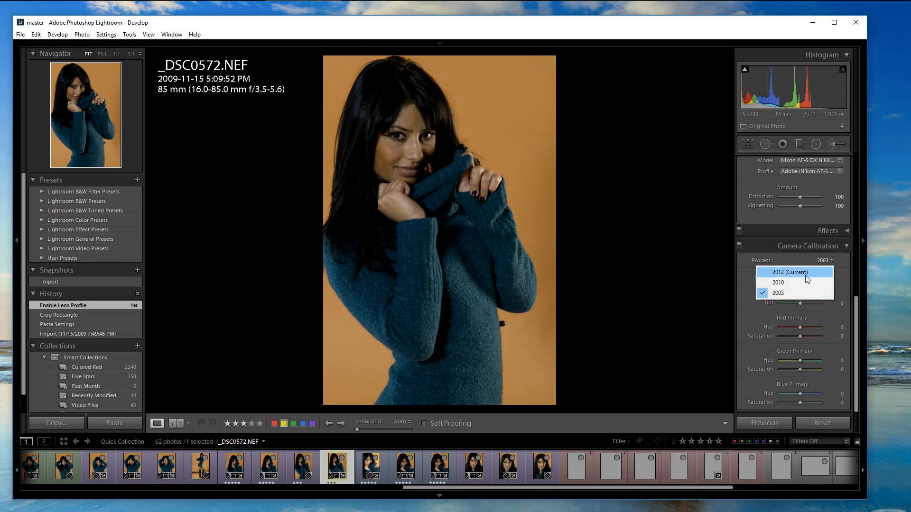
click(805, 274)
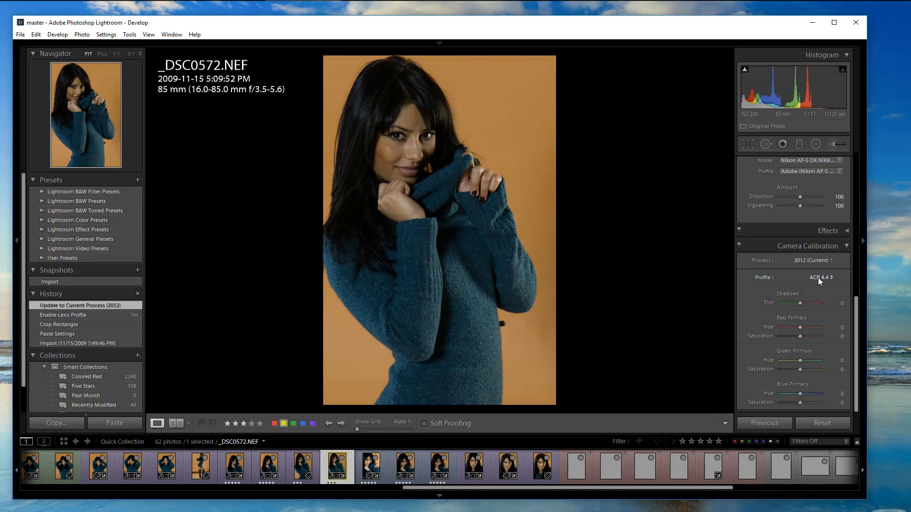
click(818, 278)
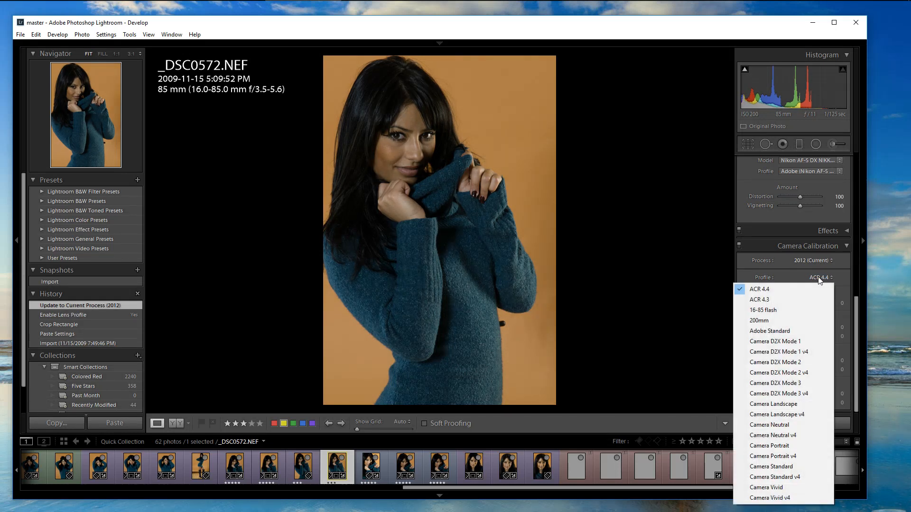
click(656, 307)
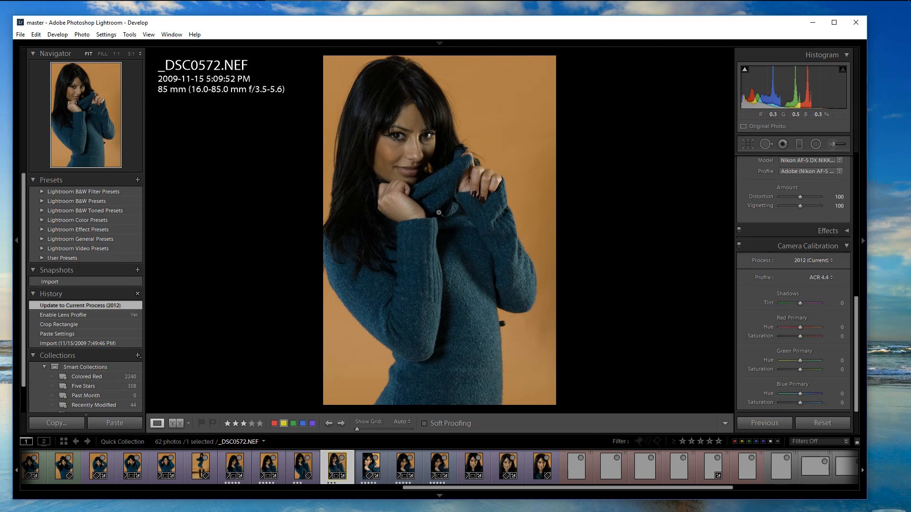
click(135, 39)
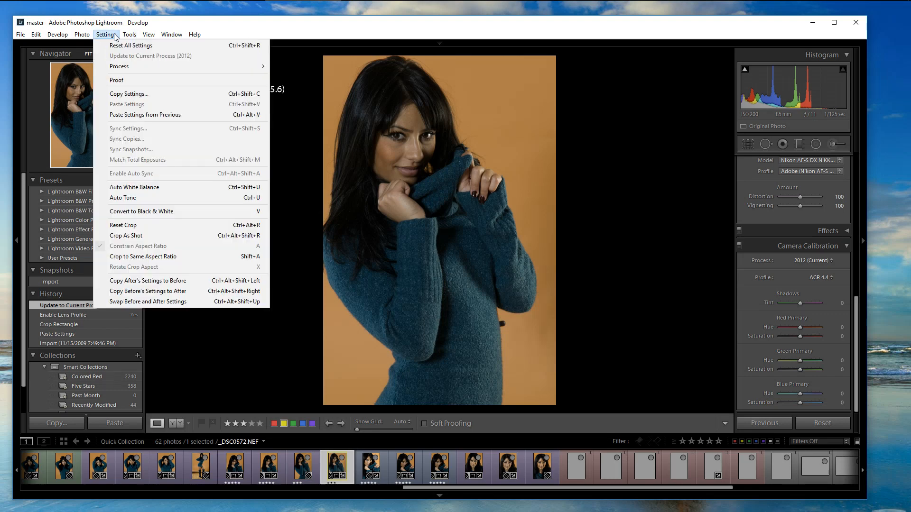
mouse_move(141, 37)
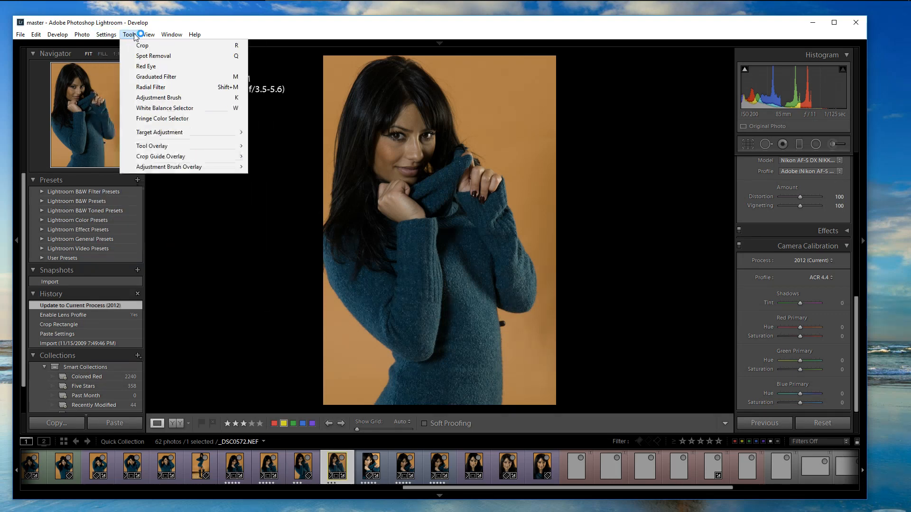
mouse_move(89, 40)
mouse_move(172, 35)
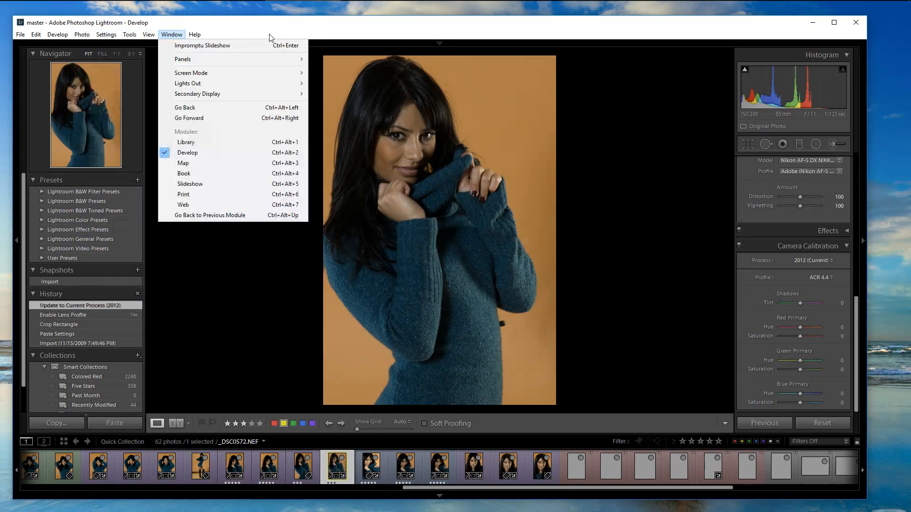
Send _DSC0572.NEF to Photoshop for editing, rendered using Lightroom, and maximize the Photoshop window
right_click(365, 101)
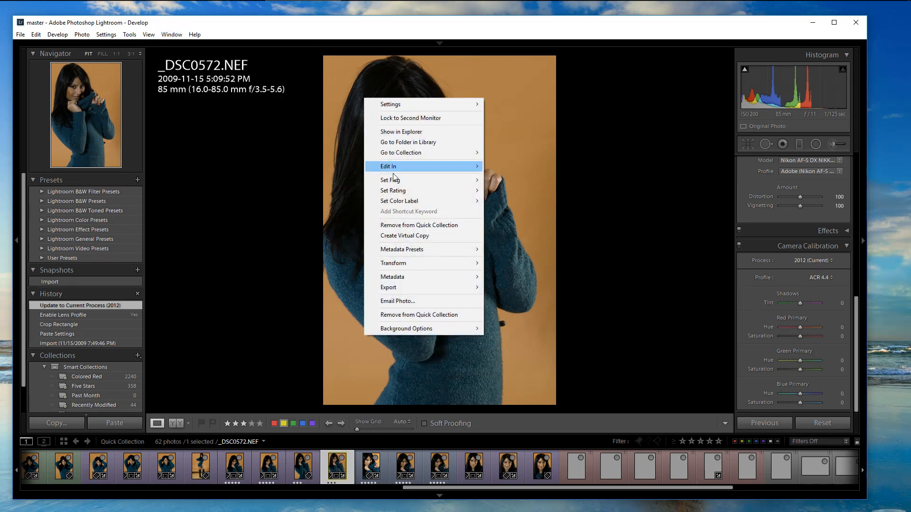
mouse_move(394, 170)
click(546, 167)
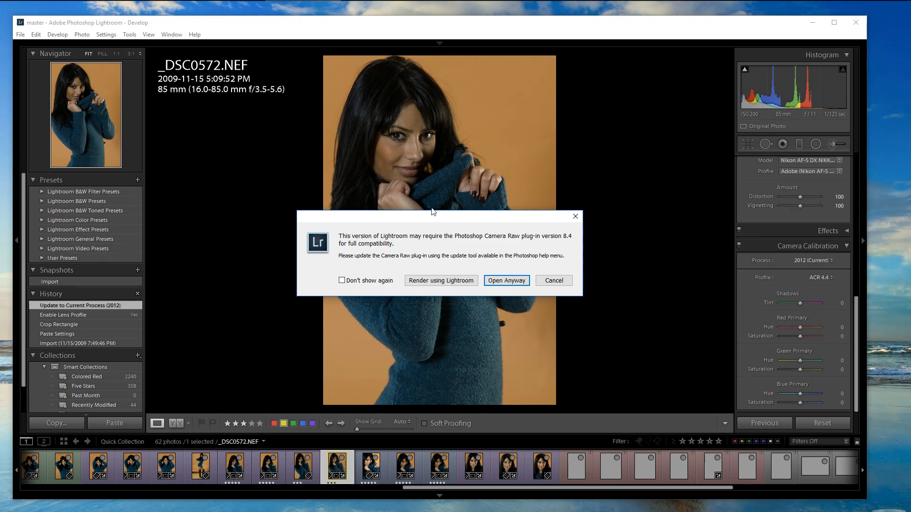
click(444, 280)
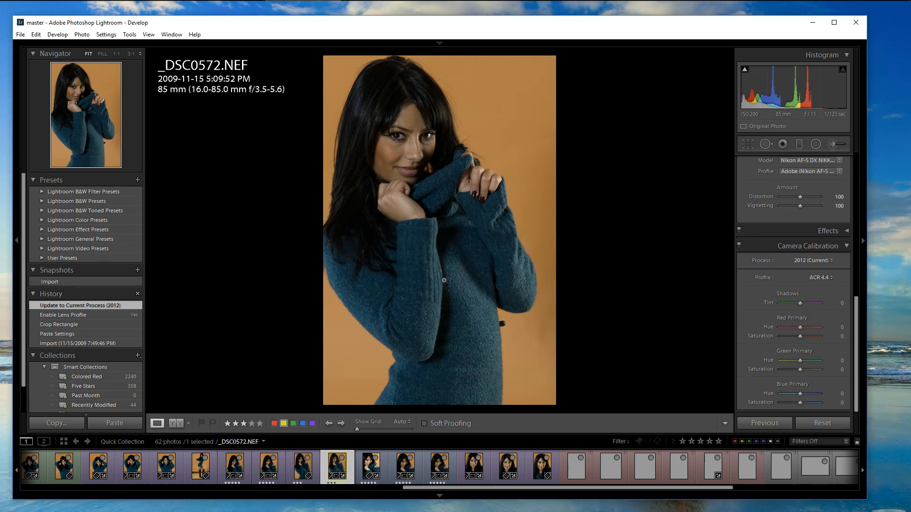
mouse_move(310, 8)
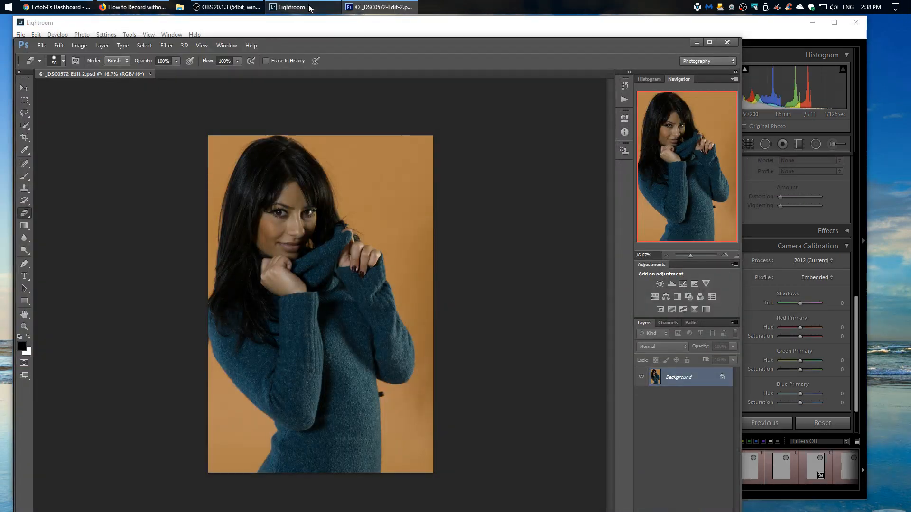
click(710, 43)
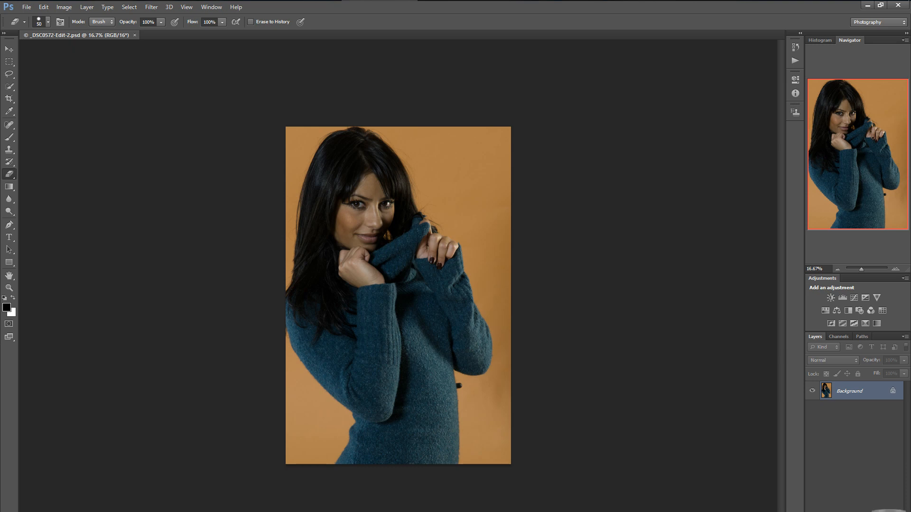
Remove the black knob sticking out beside the sweater's waist by covering it with orange background using the Clone Stamp tool
click(895, 270)
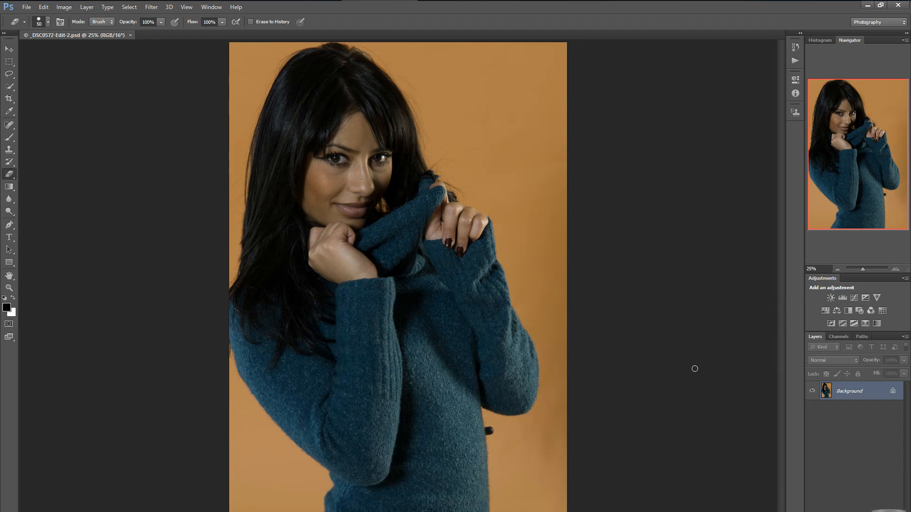
click(895, 270)
drag(781, 340, 783, 386)
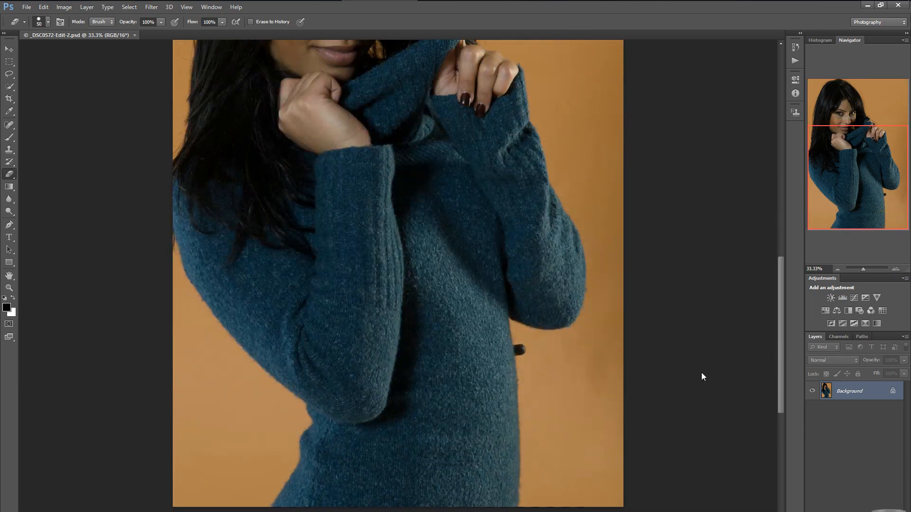
click(896, 269)
click(895, 270)
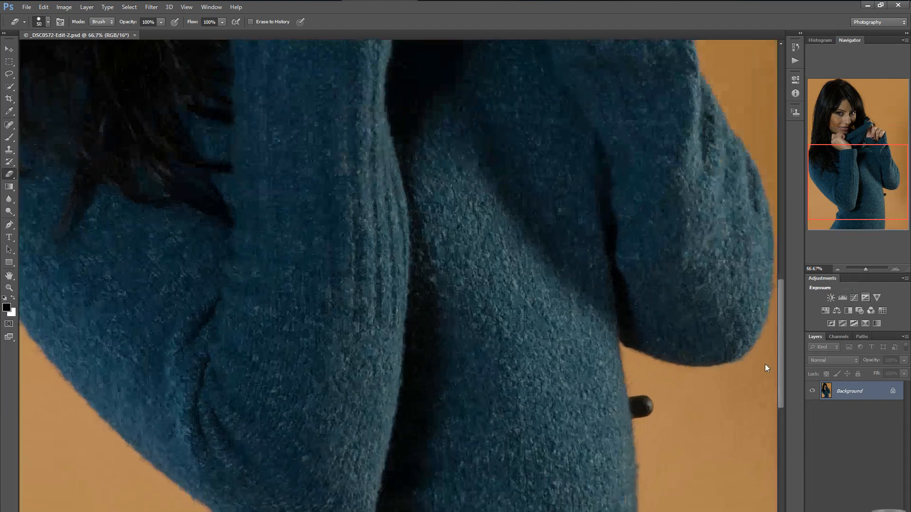
drag(455, 511, 510, 511)
click(896, 270)
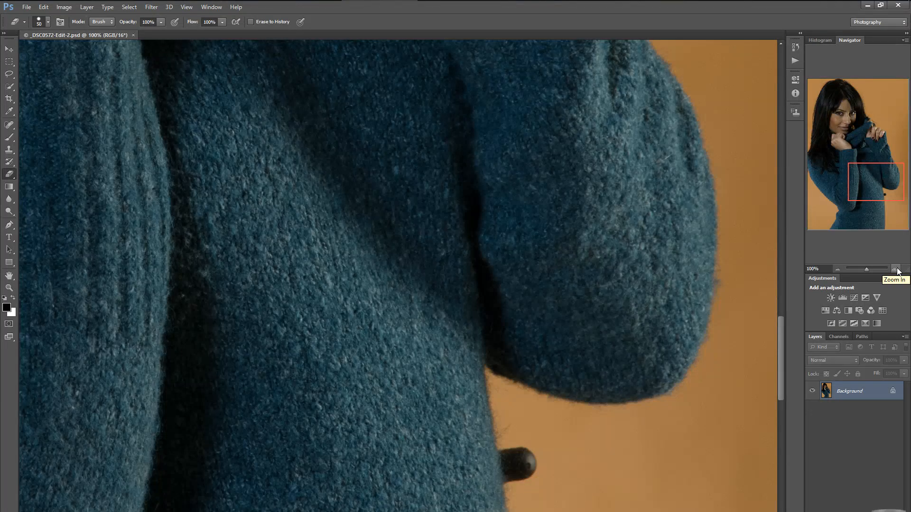
drag(781, 346, 780, 370)
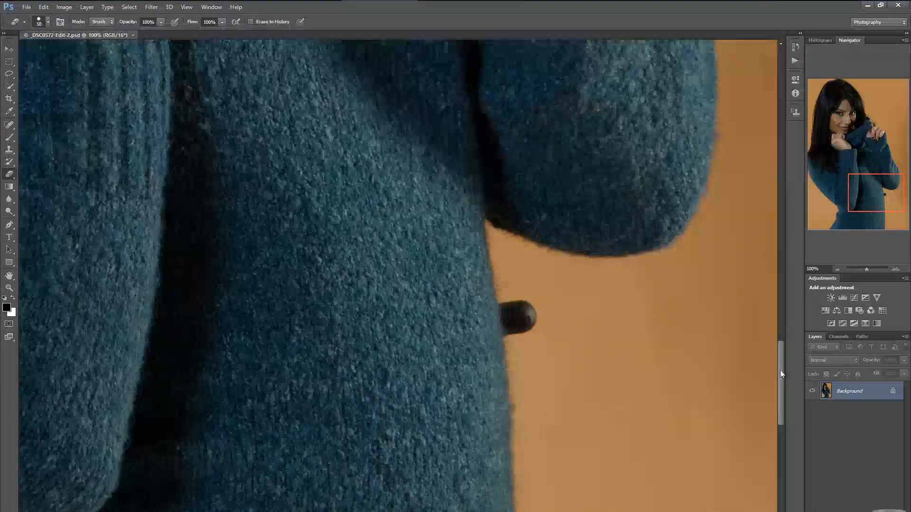
click(895, 269)
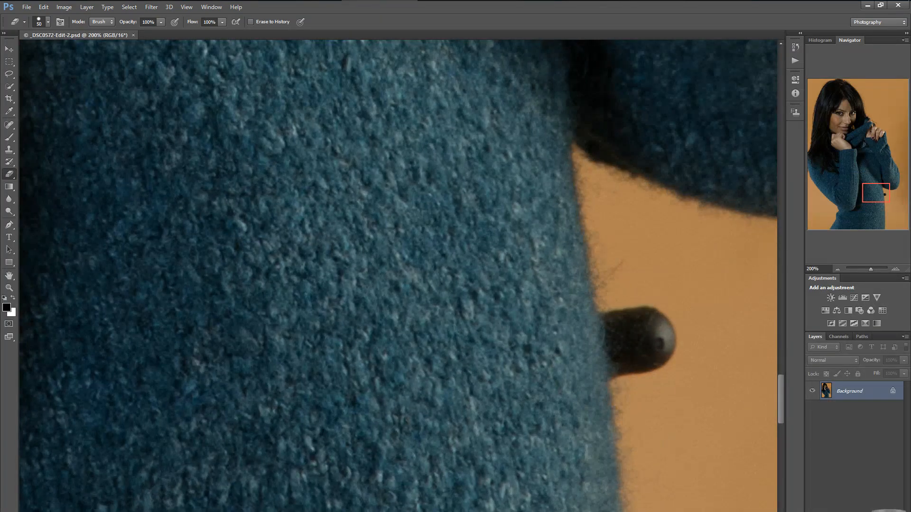
drag(517, 511, 565, 511)
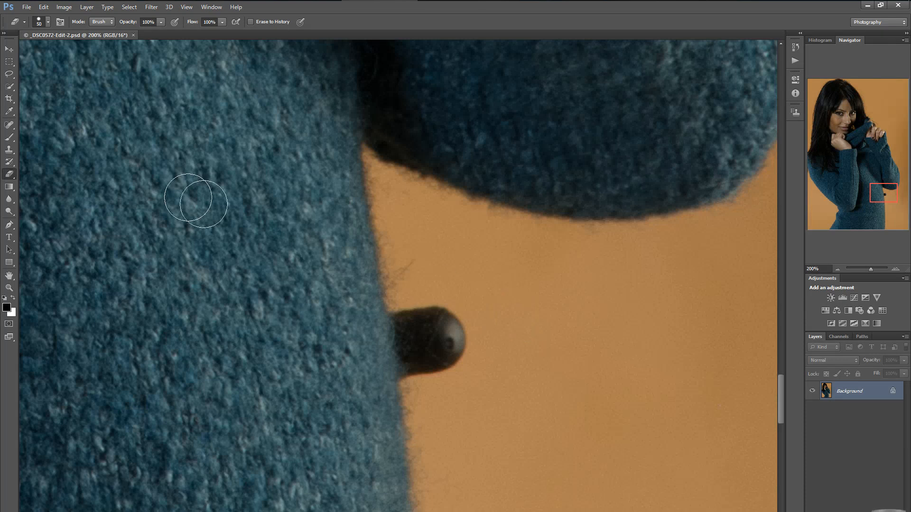
click(9, 150)
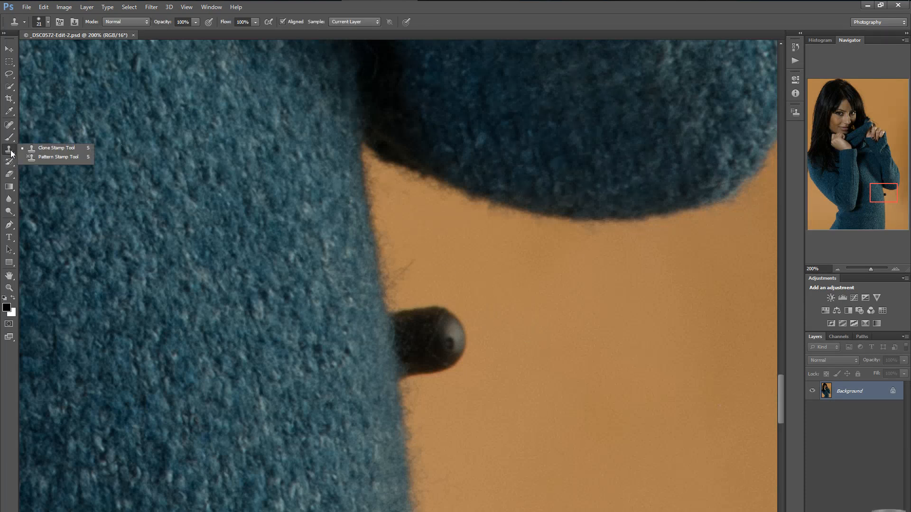
click(44, 148)
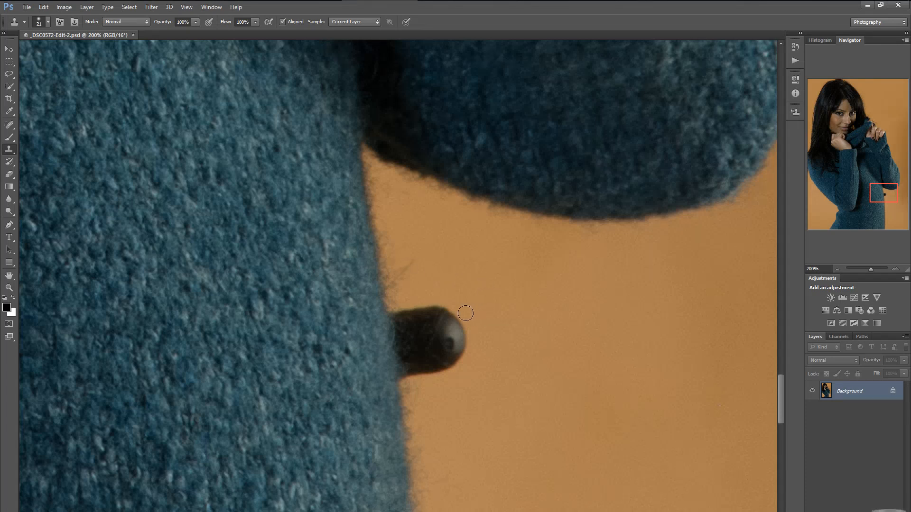
mouse_move(445, 311)
mouse_down()
mouse_move(462, 345)
mouse_move(450, 369)
mouse_move(459, 332)
mouse_move(437, 310)
mouse_move(449, 321)
mouse_move(445, 369)
mouse_move(439, 322)
mouse_move(424, 304)
mouse_move(475, 311)
mouse_move(461, 312)
mouse_move(469, 353)
mouse_move(424, 309)
mouse_move(438, 371)
mouse_move(415, 306)
mouse_move(427, 376)
mouse_move(406, 312)
mouse_move(416, 379)
mouse_up()
alt+click(469, 354)
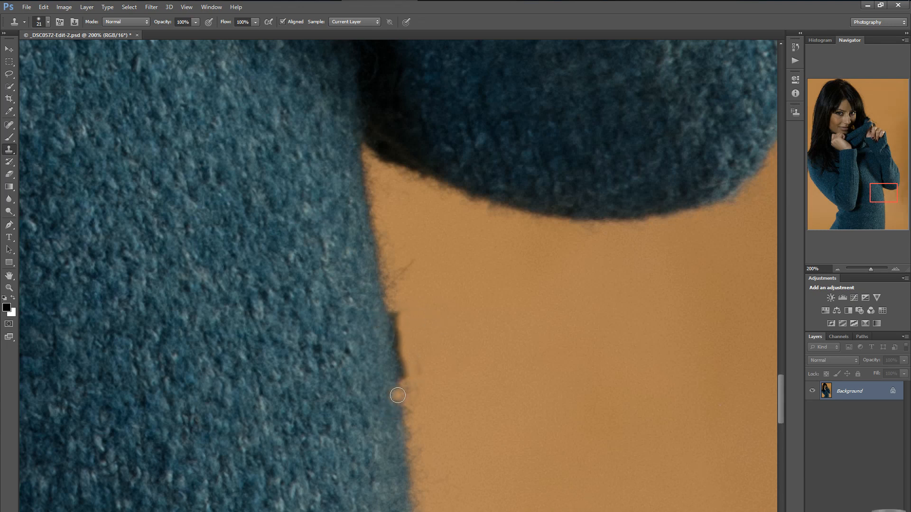
Try to clone sweater texture over the dark remnant along the sweater's waist edge
alt+click(398, 396)
drag(398, 368, 388, 315)
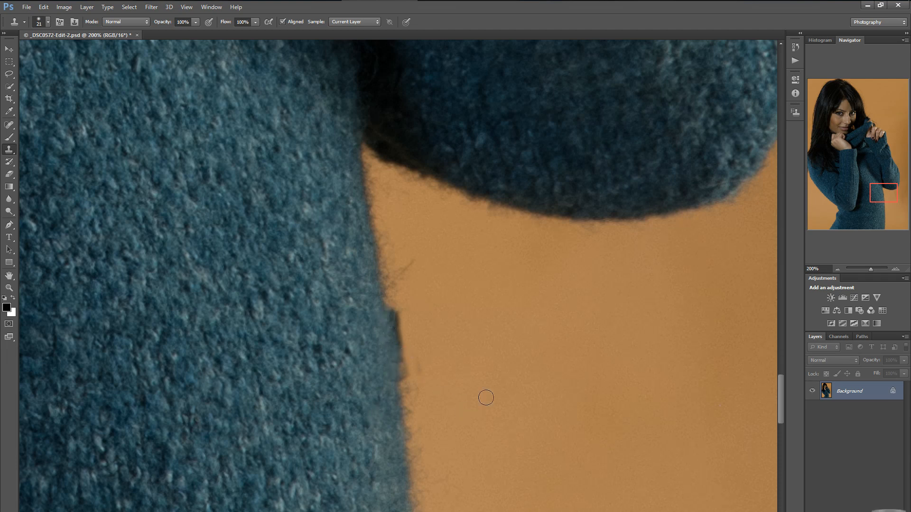
Step back through the document history to undo the last two Clone Stamp strokes
click(795, 47)
click(729, 135)
click(729, 135)
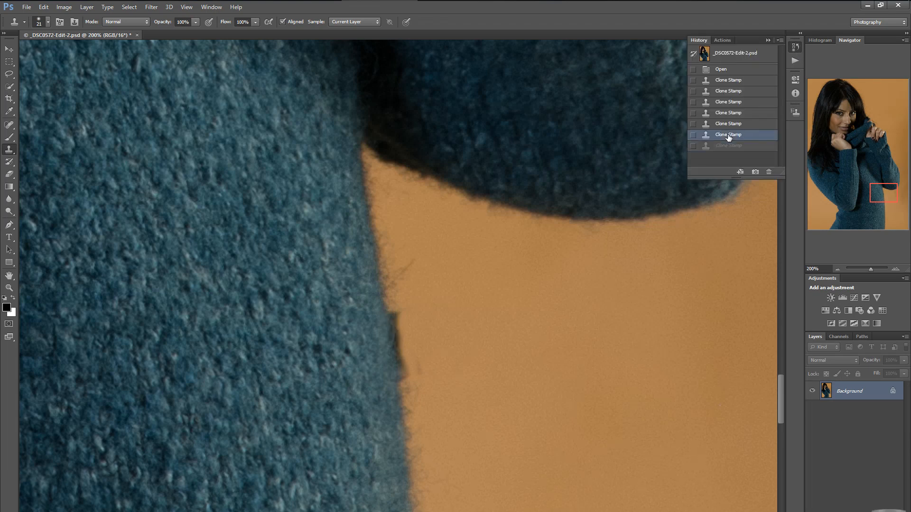
click(725, 124)
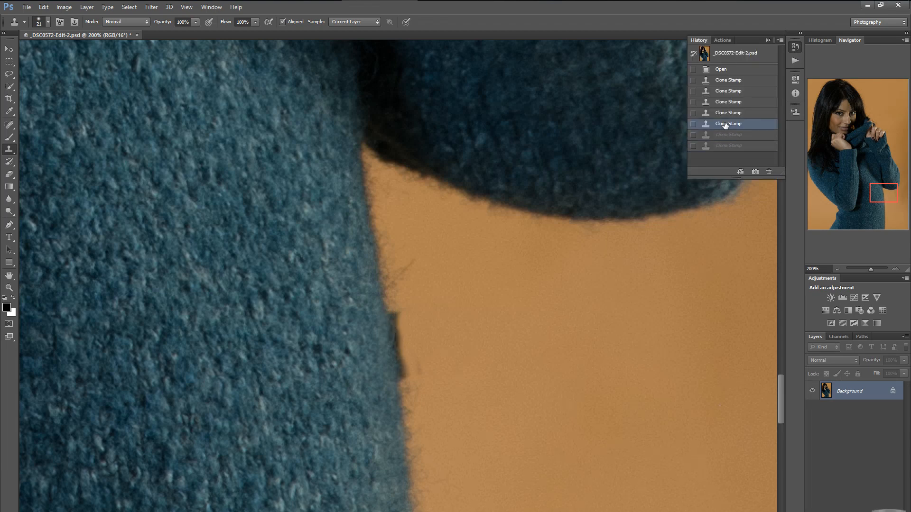
Return to the fifth Clone Stamp history state and clone away the dark remnant along the sweater's waist edge
click(725, 113)
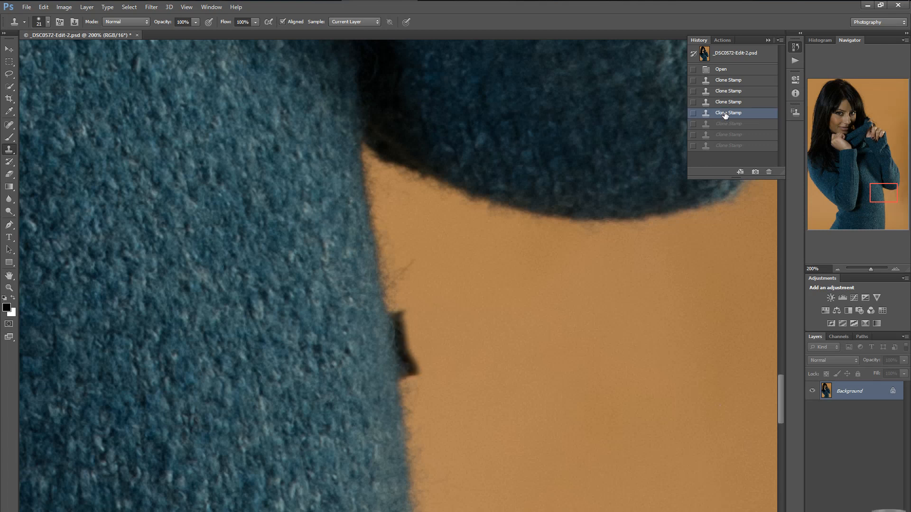
click(724, 126)
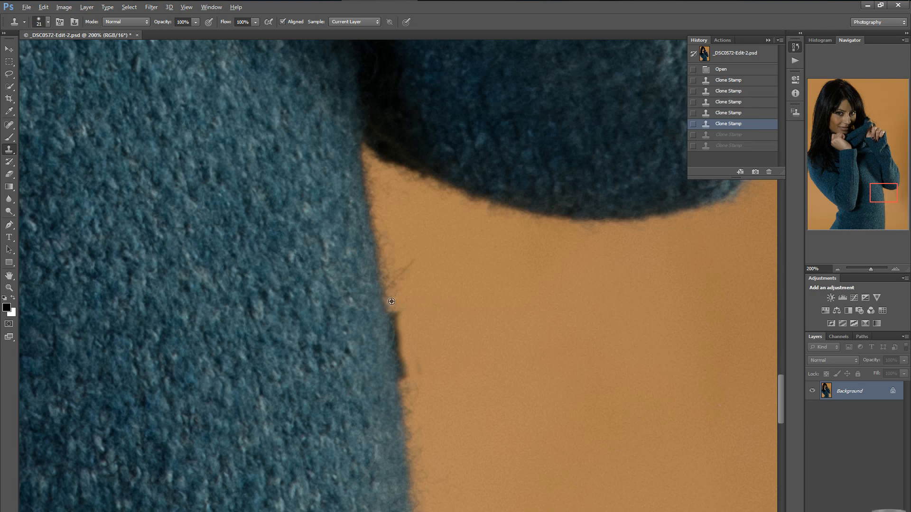
drag(391, 302, 406, 372)
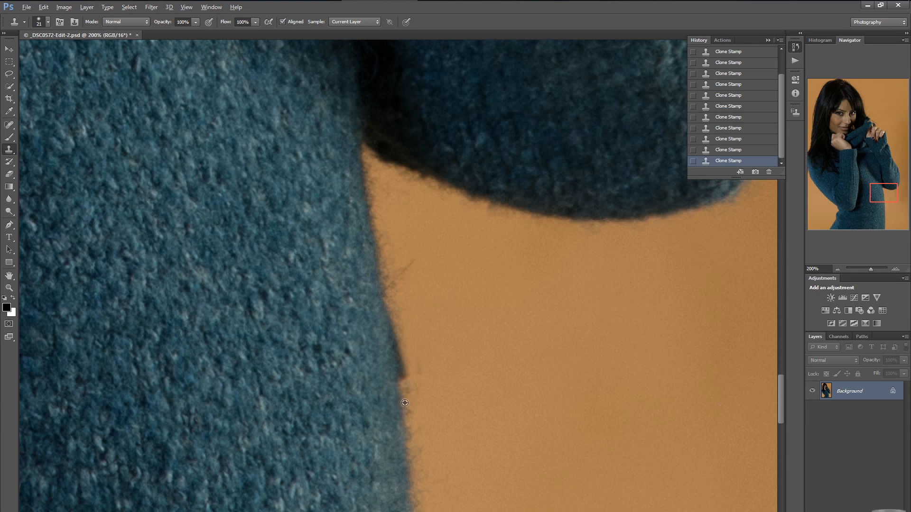
click(403, 371)
click(401, 365)
click(400, 358)
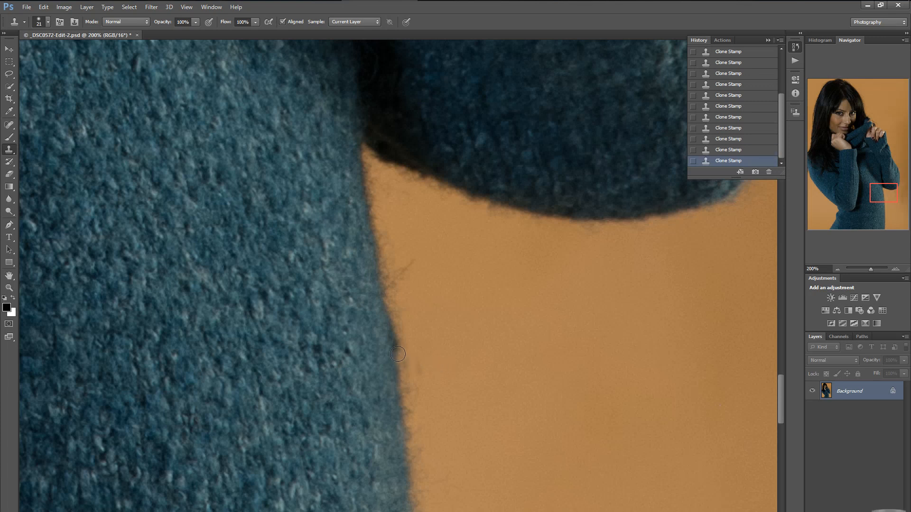
Sample the orange background and clone it over the stray marks just beside the sweater's waist edge
alt+click(469, 373)
mouse_move(422, 373)
mouse_down()
mouse_move(421, 364)
mouse_move(426, 372)
mouse_up()
click(423, 389)
Examine the retouched waist in the whole portrait at 25% zoom, and collapse the History panel
click(838, 270)
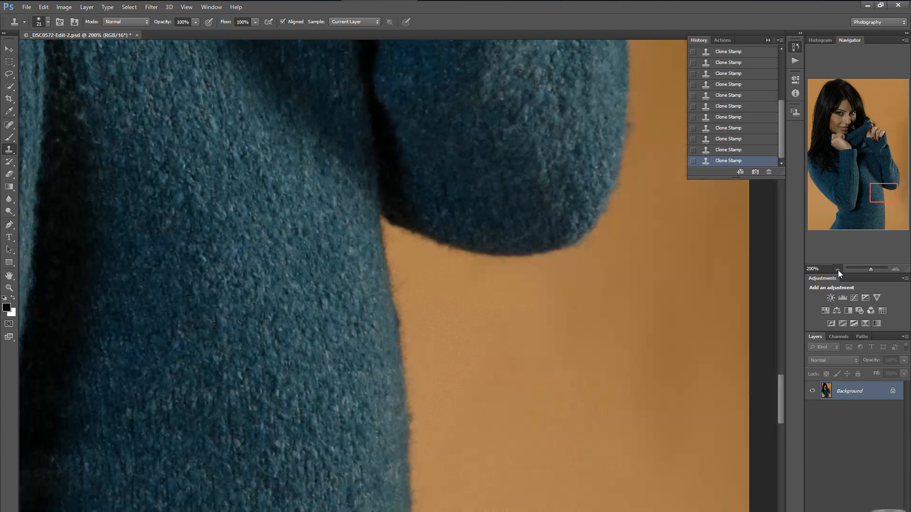
click(838, 270)
click(838, 269)
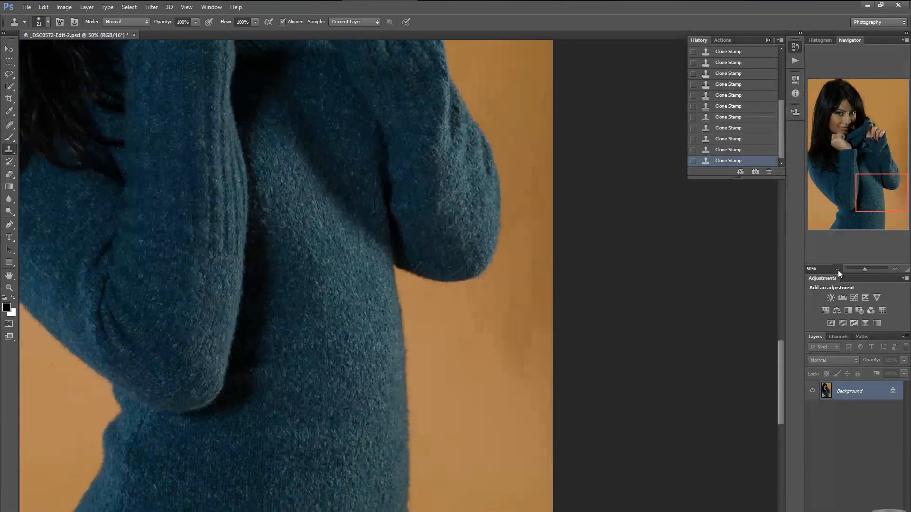
click(838, 270)
click(838, 270)
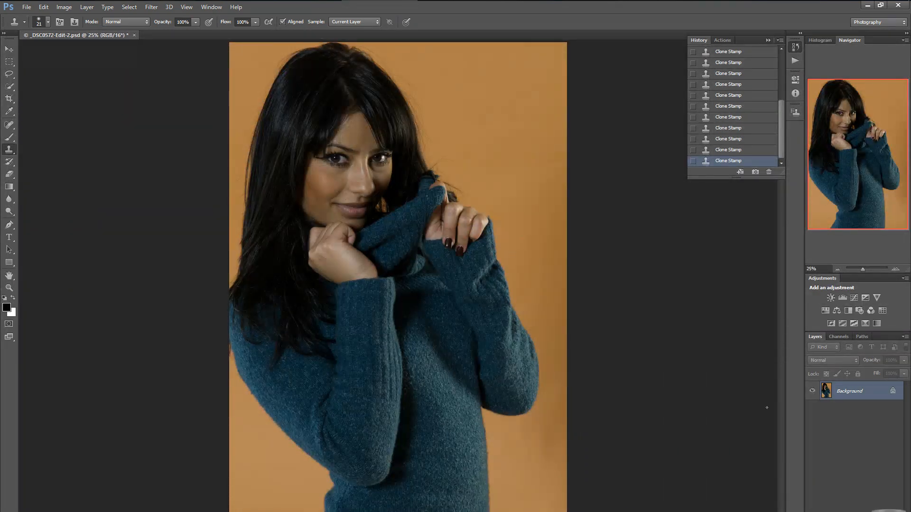
drag(782, 130, 780, 145)
click(768, 40)
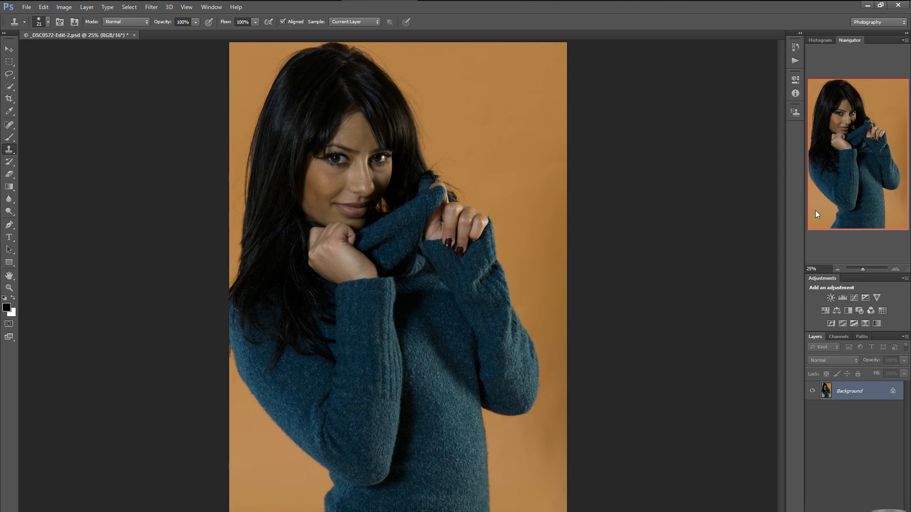
Select the Spot Healing Brush for close work on the face and set its brush size to 4 px
click(896, 269)
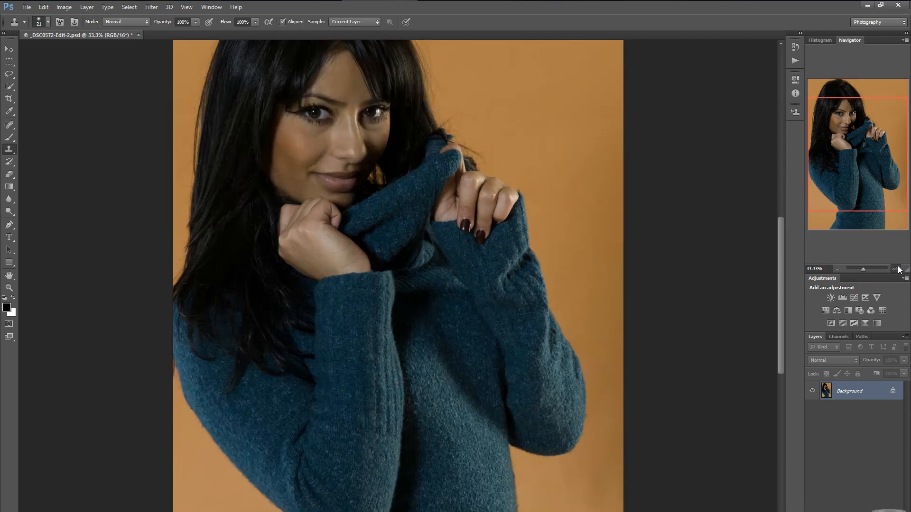
click(896, 269)
drag(846, 143, 856, 112)
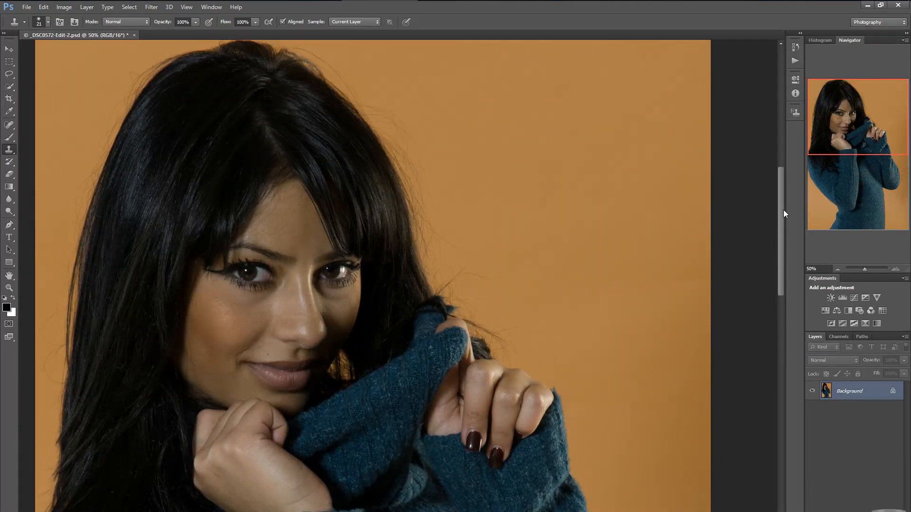
click(896, 269)
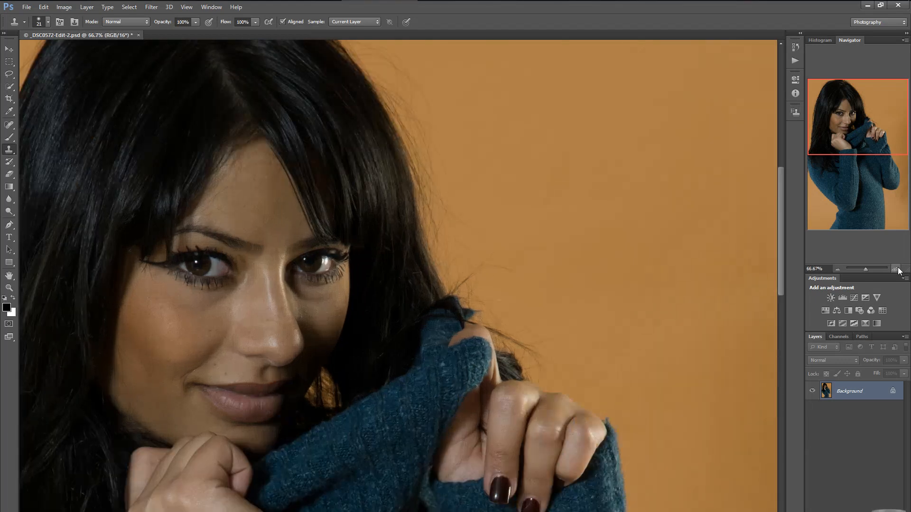
click(896, 269)
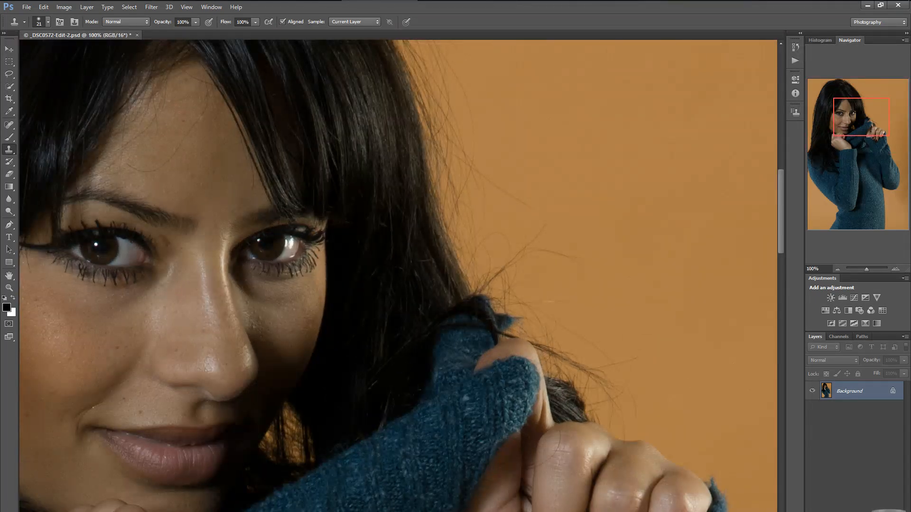
drag(423, 511, 305, 511)
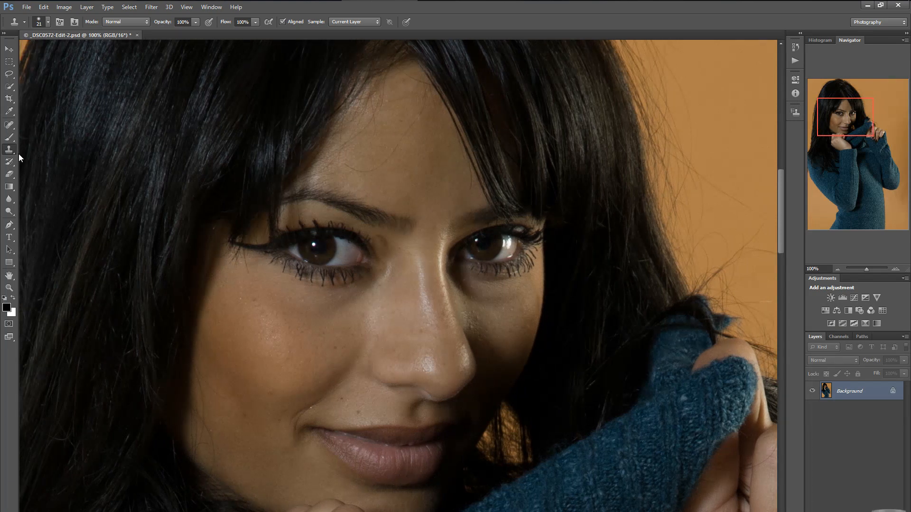
click(10, 127)
click(47, 123)
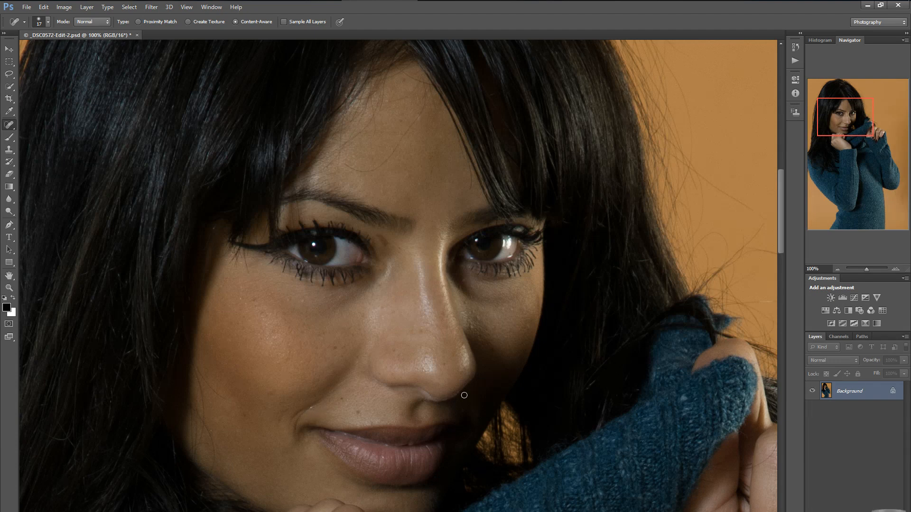
click(896, 269)
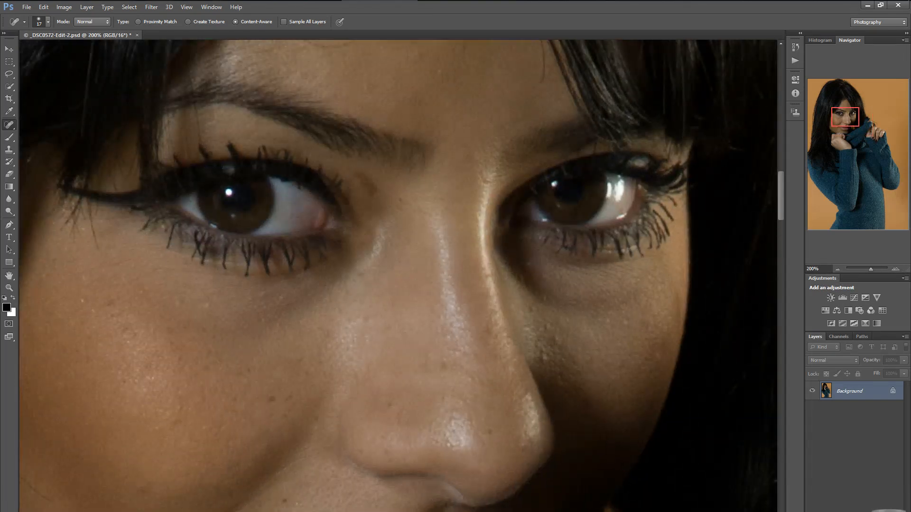
right_click(249, 435)
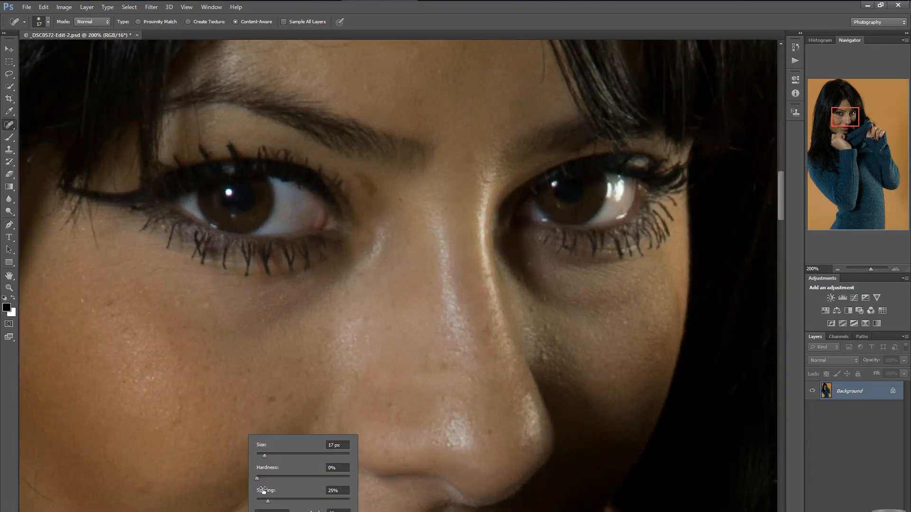
click(258, 454)
key(Return)
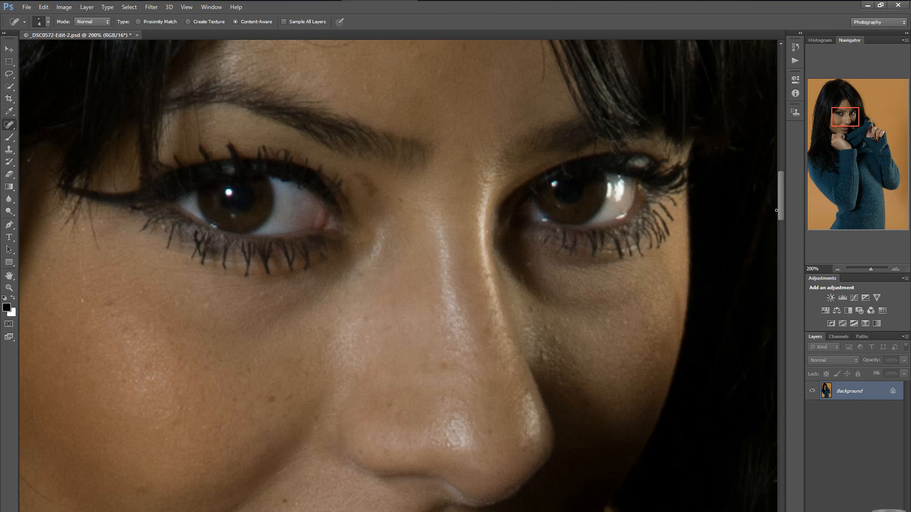
Set the Spot Healing Brush size to 30 px and heal the stray hairs and marks across the forehead
drag(782, 209, 763, 219)
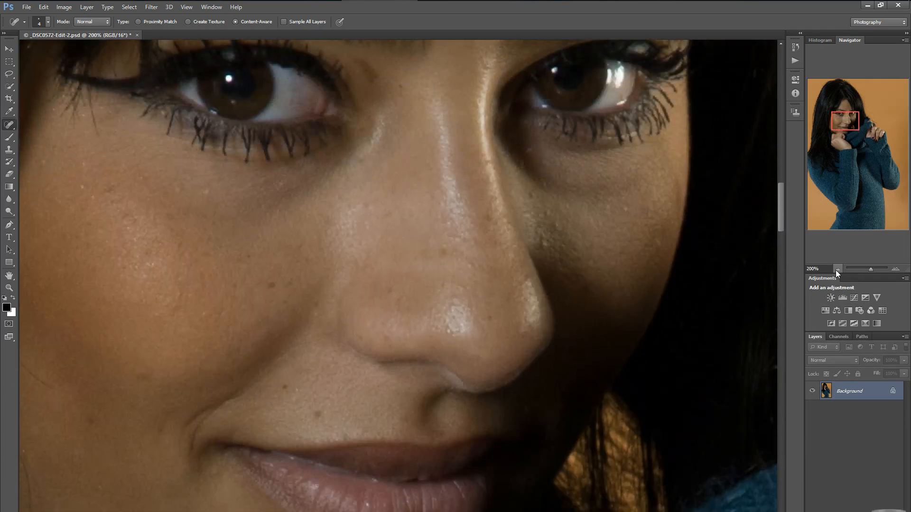
click(836, 269)
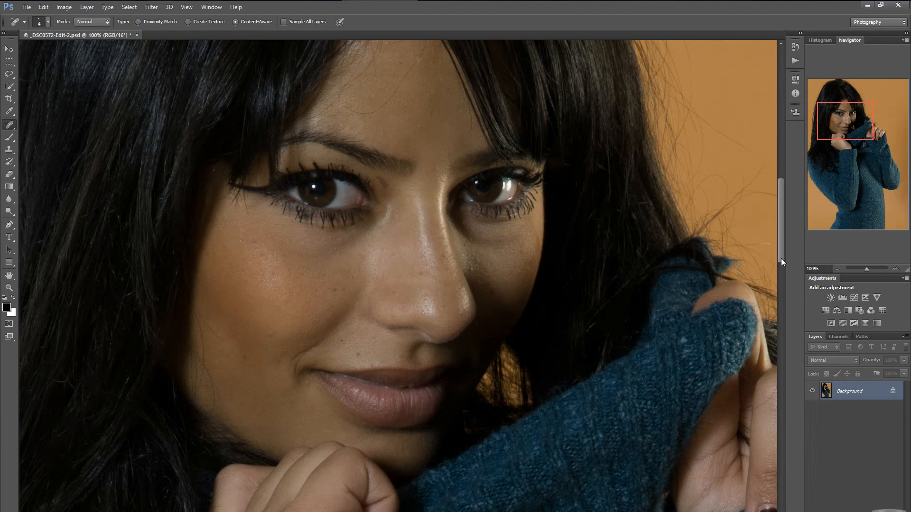
drag(781, 258, 784, 233)
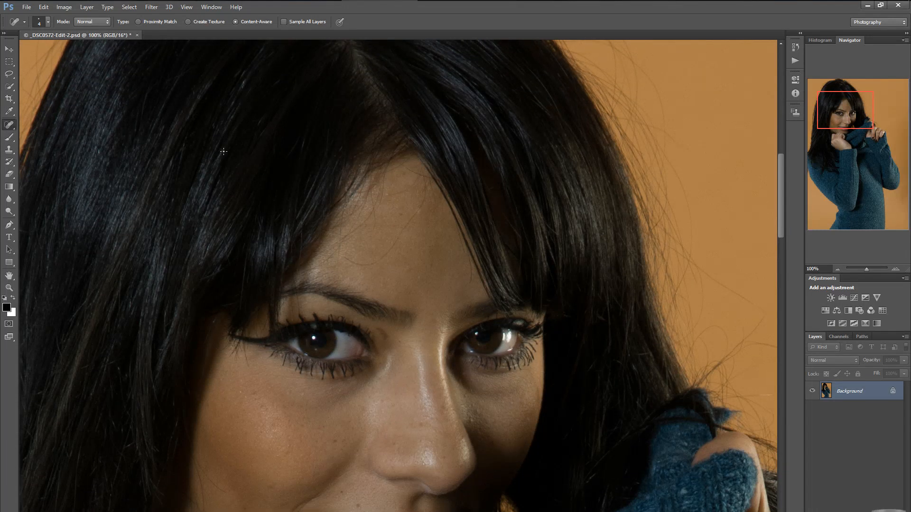
right_click(407, 259)
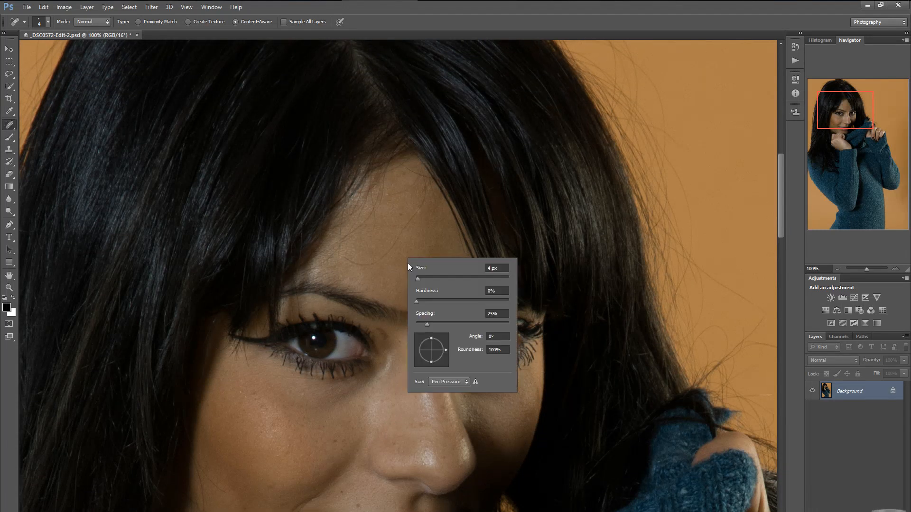
click(430, 279)
key(Return)
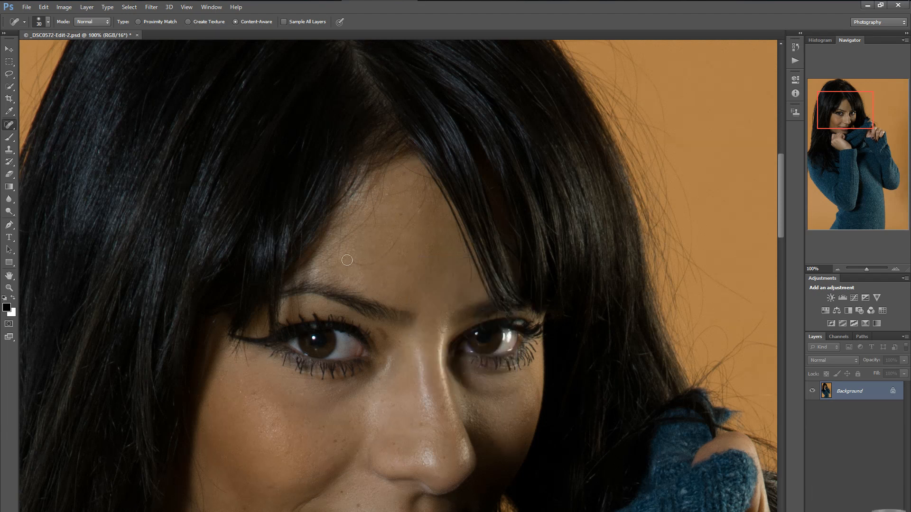
mouse_move(347, 260)
mouse_down()
mouse_move(380, 260)
mouse_move(422, 201)
mouse_up()
mouse_move(419, 177)
mouse_down()
mouse_move(436, 207)
mouse_move(399, 193)
mouse_move(420, 176)
mouse_up()
mouse_move(468, 287)
mouse_down()
mouse_move(466, 262)
mouse_move(467, 287)
mouse_up()
mouse_move(453, 234)
mouse_down()
mouse_move(466, 264)
mouse_move(456, 274)
mouse_move(467, 264)
mouse_move(456, 278)
mouse_up()
click(298, 306)
click(340, 255)
click(340, 248)
Set the Spot Healing Brush size to 9 px and heal the small remaining spots on the forehead
right_click(243, 391)
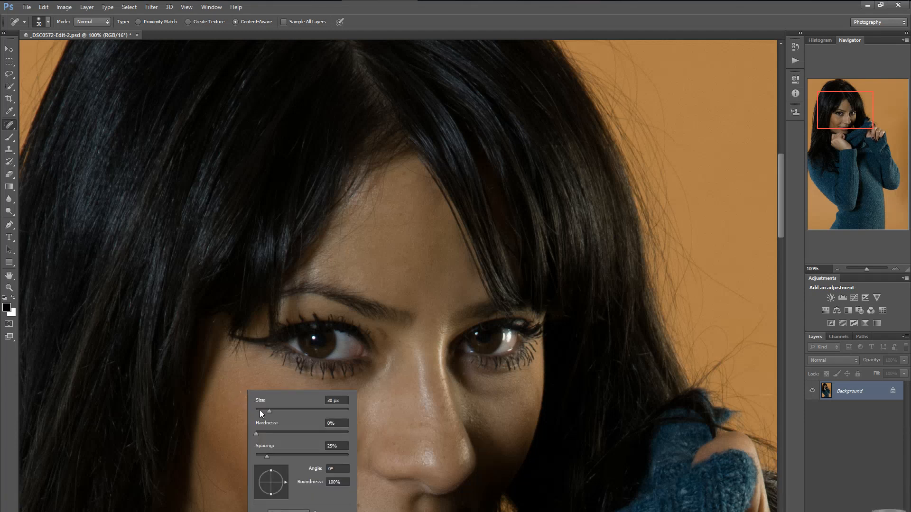
drag(260, 411, 238, 391)
key(Return)
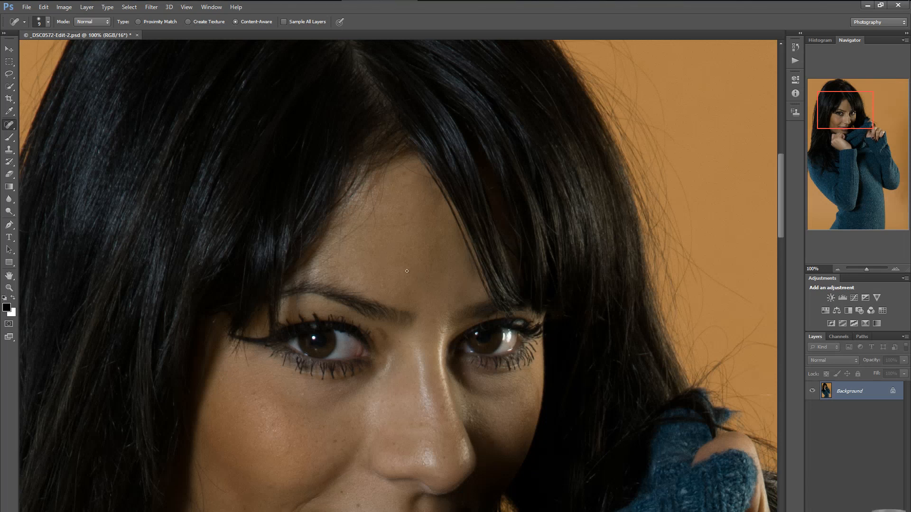
mouse_move(408, 269)
mouse_down()
mouse_move(412, 287)
mouse_move(383, 286)
mouse_up()
drag(402, 214, 403, 215)
Set the Spot Healing Brush size to 24 px for retouching the hand below the chin
drag(782, 222, 781, 285)
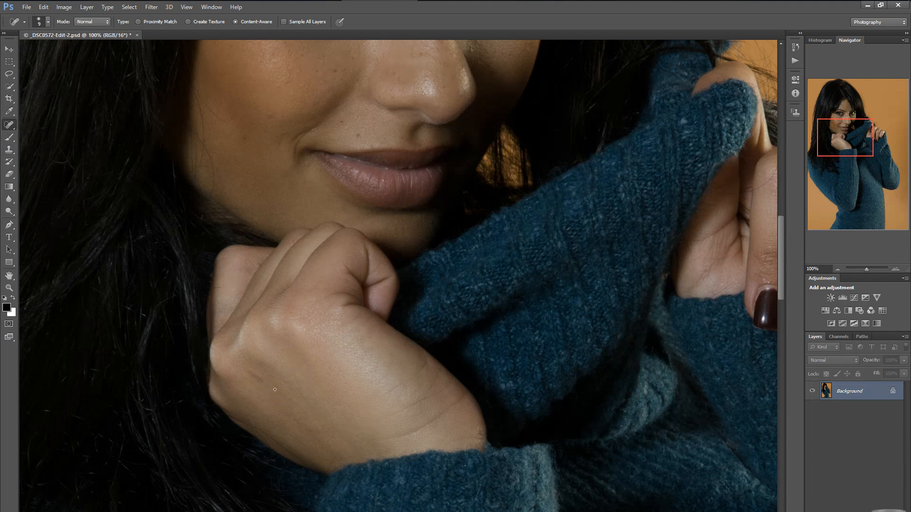
right_click(268, 386)
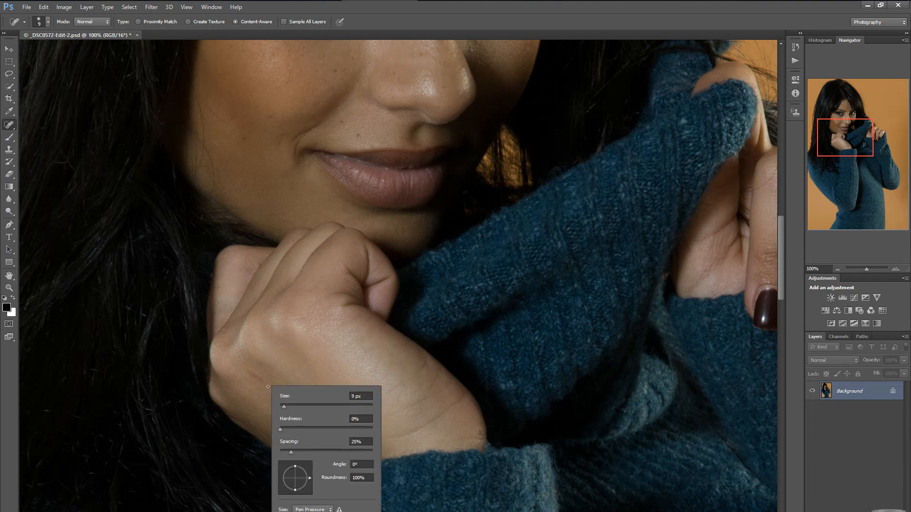
click(290, 405)
key(Return)
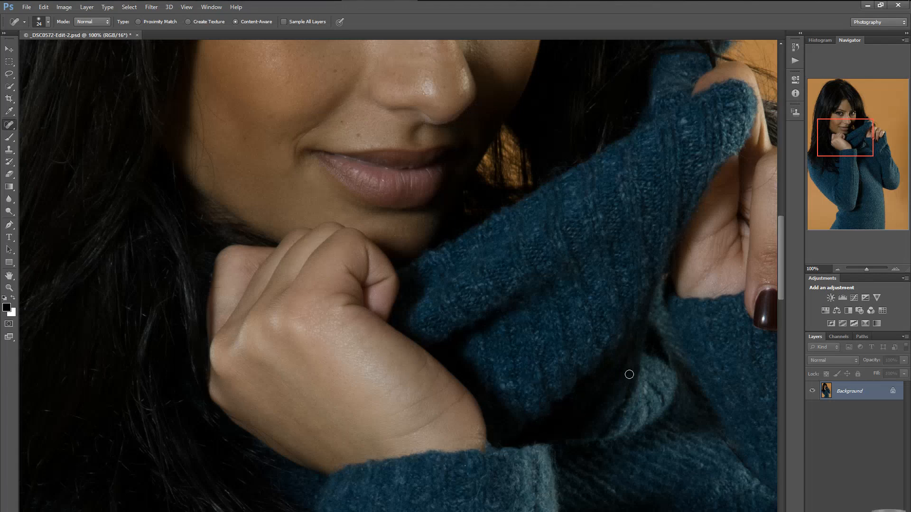
Open the Imagenomic Portraiture filter for the healed portrait
drag(781, 264, 779, 221)
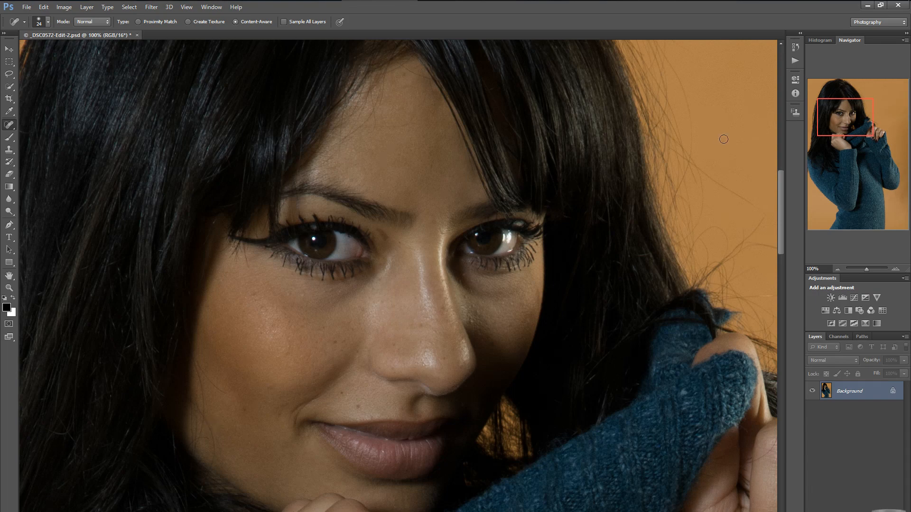
click(838, 270)
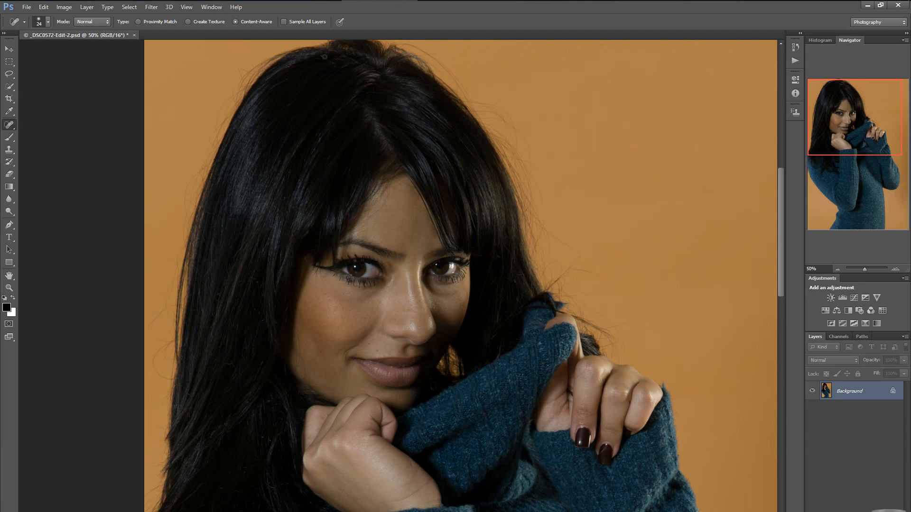
click(153, 7)
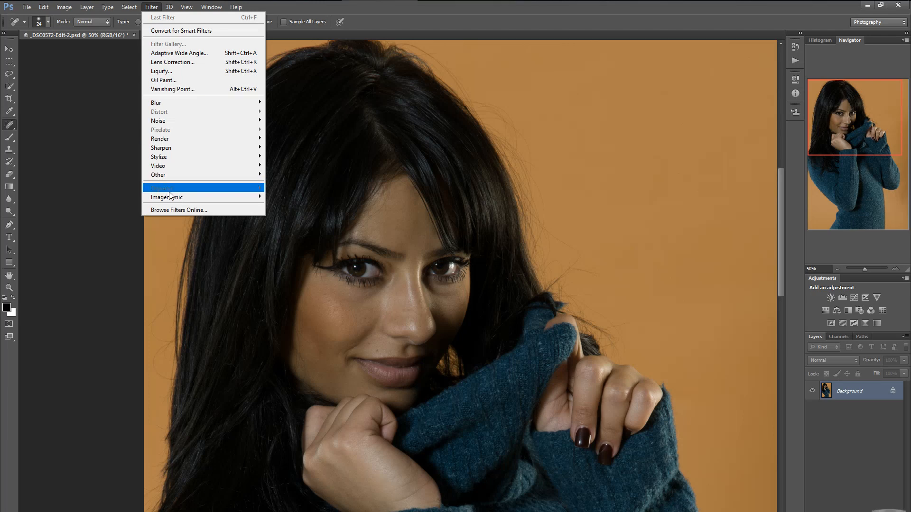
mouse_move(172, 194)
click(285, 197)
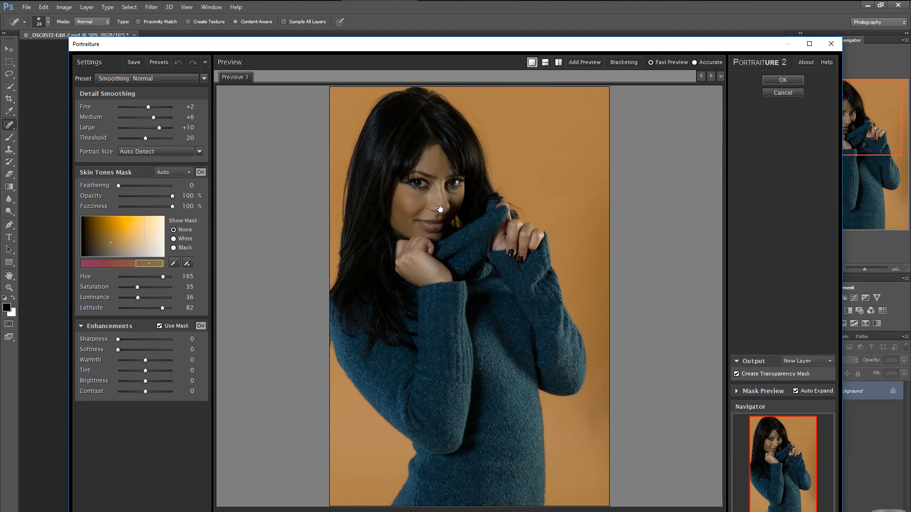
Compare the face before and after skin smoothing in an enlarged side-by-side Portraiture preview
click(559, 62)
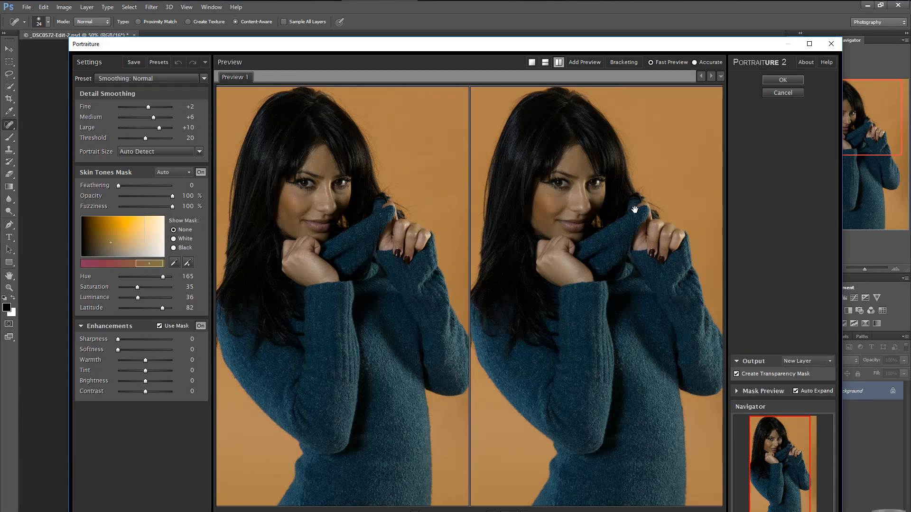
click(491, 511)
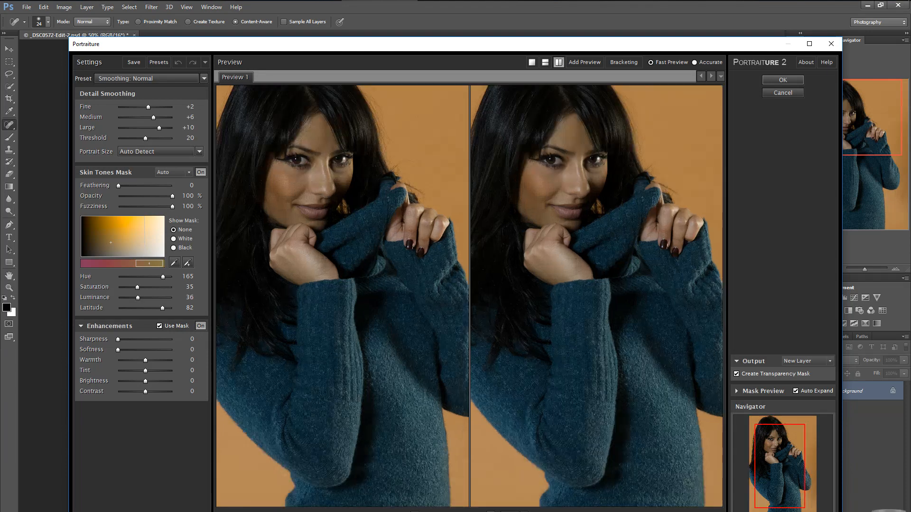
click(491, 511)
drag(556, 262, 561, 449)
drag(551, 320, 565, 377)
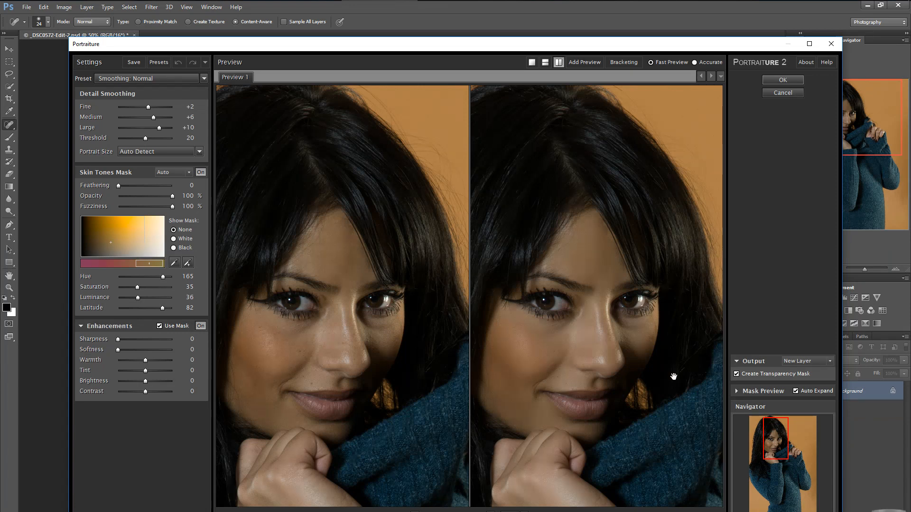
Review the Portraiture output settings and expand the Mask Preview
click(739, 361)
click(736, 375)
click(737, 391)
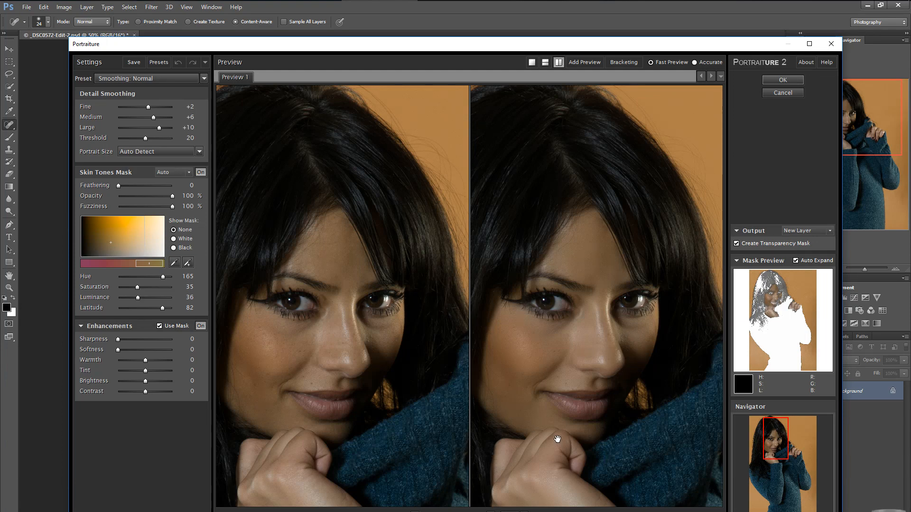
Compare the face, sweater and hand before and after smoothing at several magnifications in the side-by-side Portraiture preview
click(414, 511)
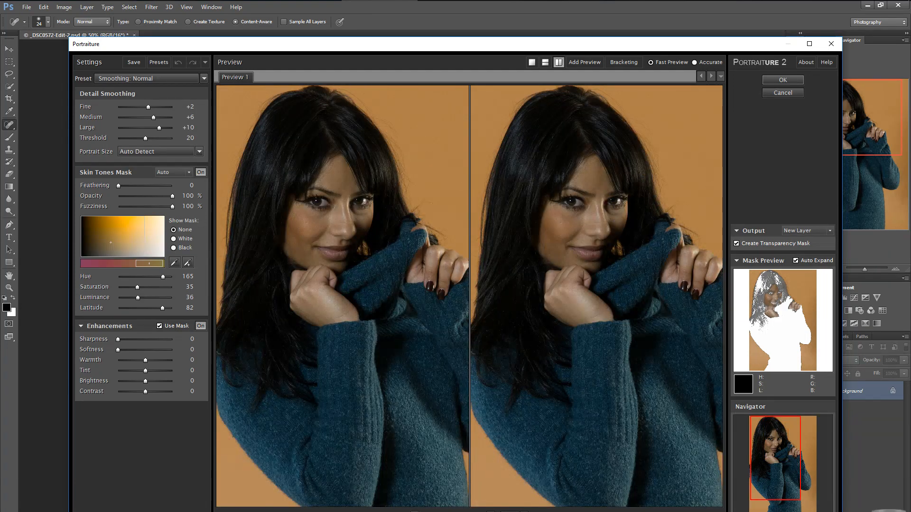
click(414, 511)
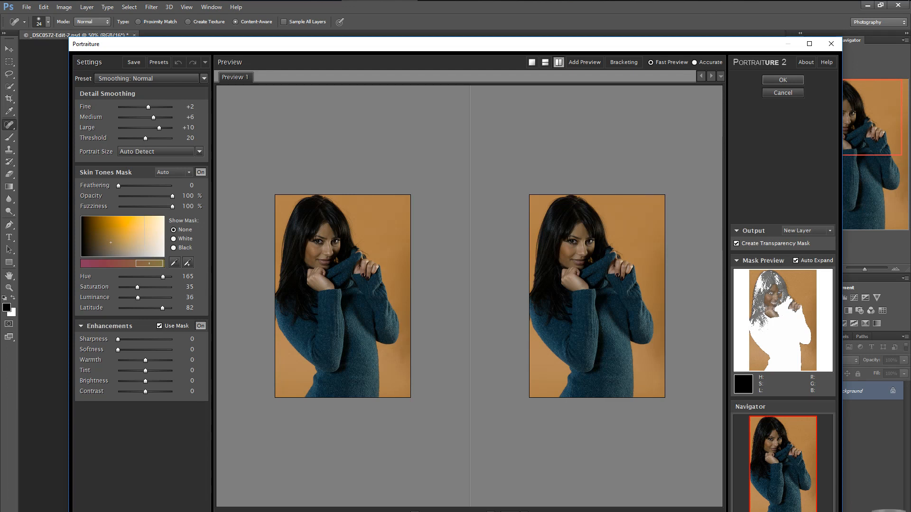
click(491, 511)
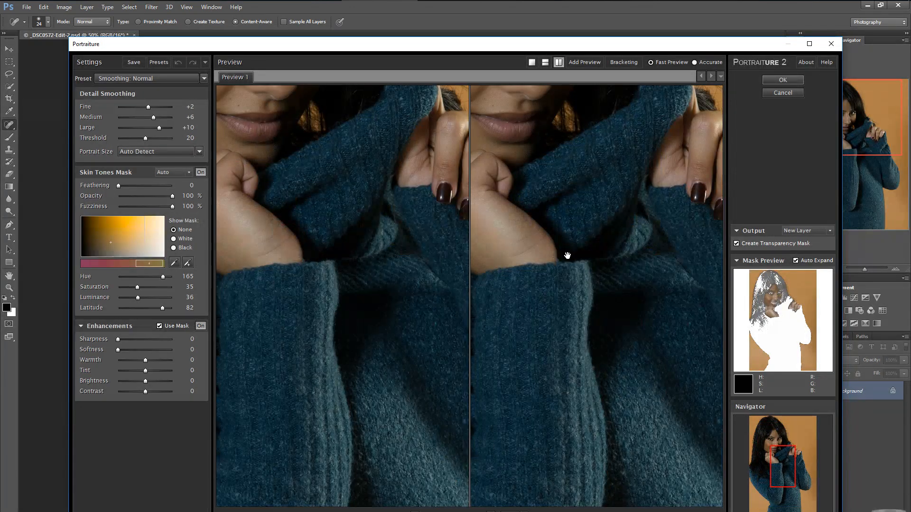
drag(567, 254, 603, 466)
drag(584, 364, 605, 401)
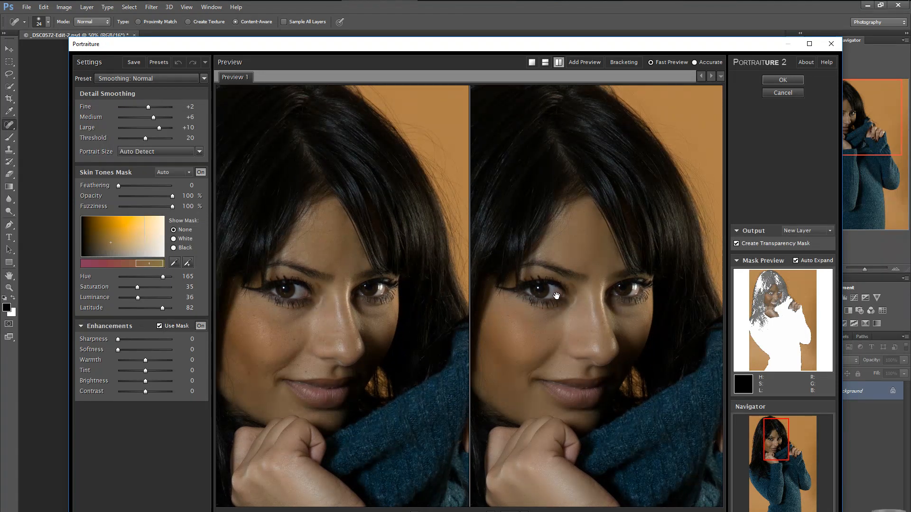
click(492, 511)
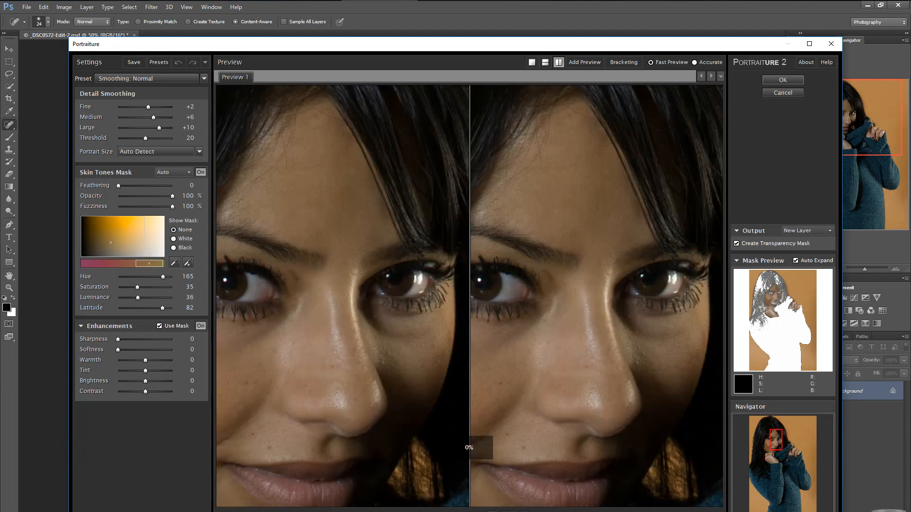
click(491, 511)
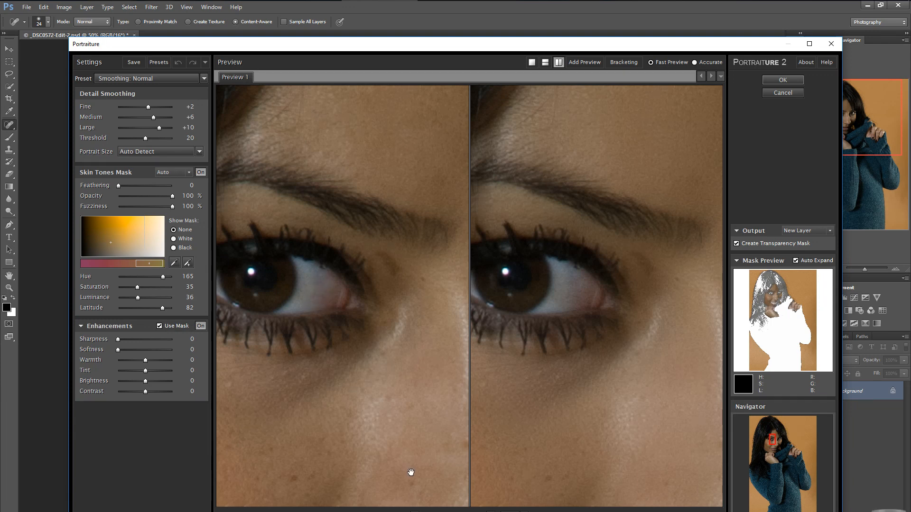
click(416, 511)
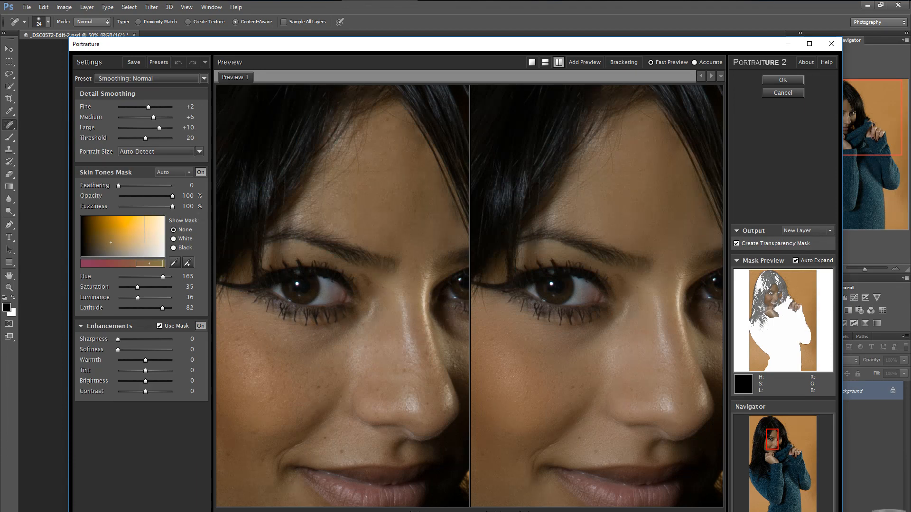
click(415, 511)
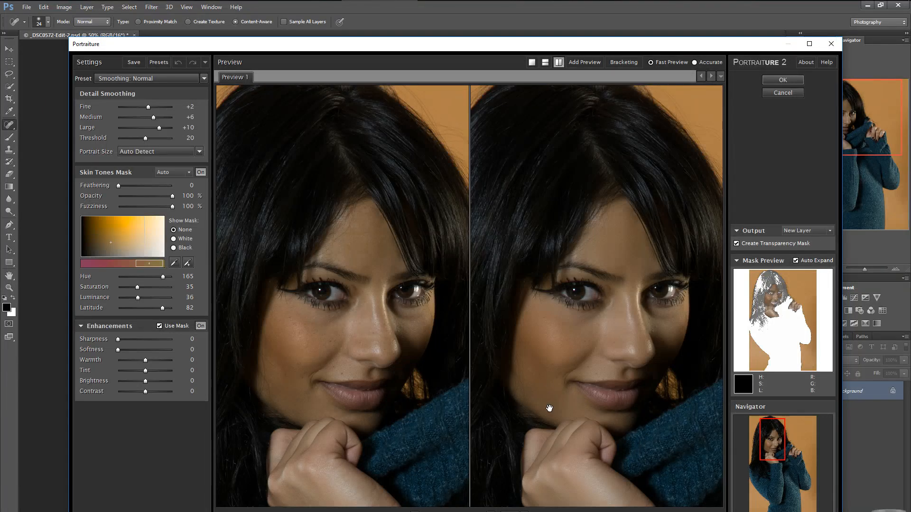
click(491, 511)
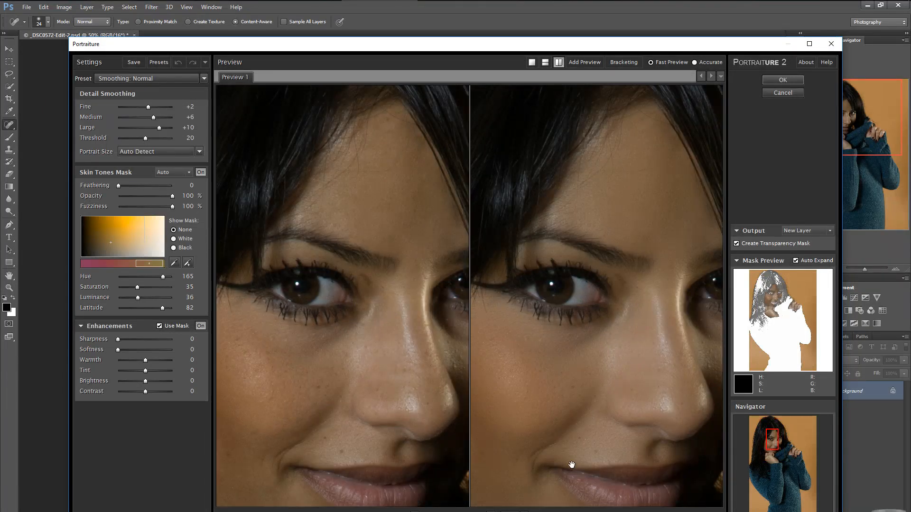
drag(572, 466, 556, 417)
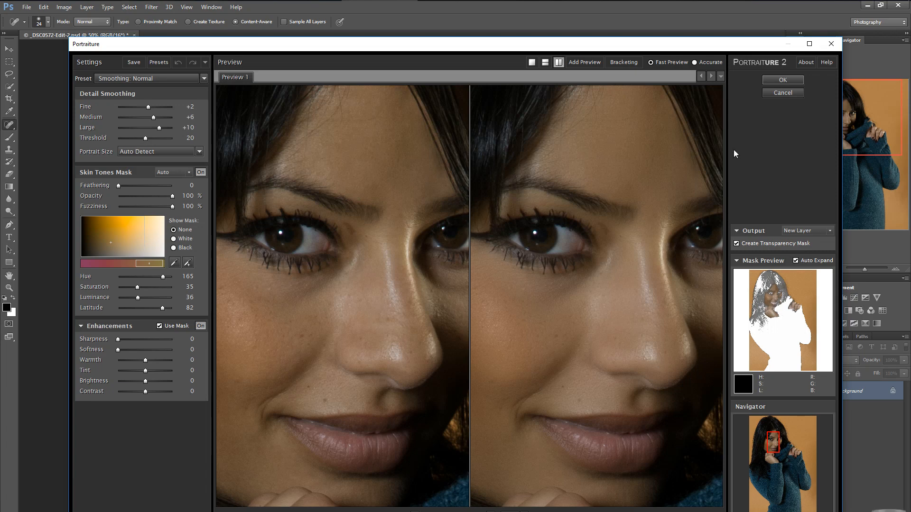
Apply the Portraiture smoothing as a new layer and rename that layer enhance
click(778, 81)
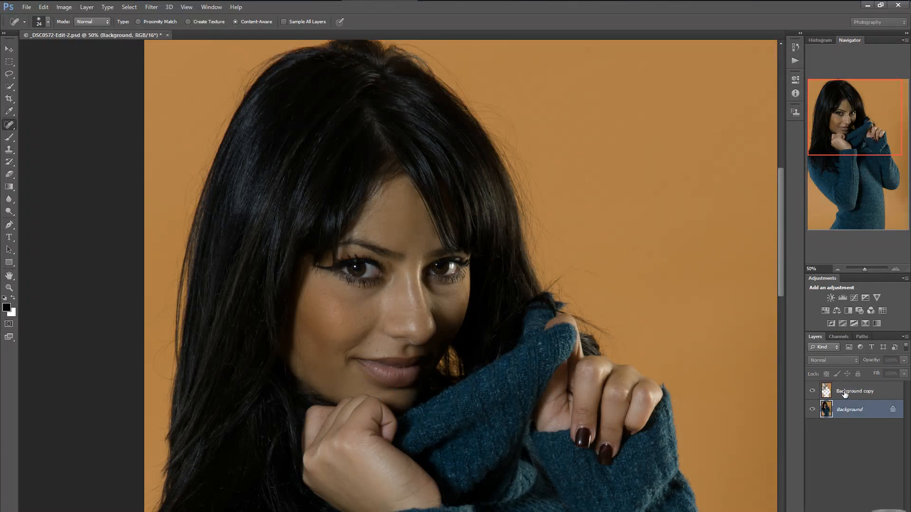
double_click(844, 392)
text(enhan)
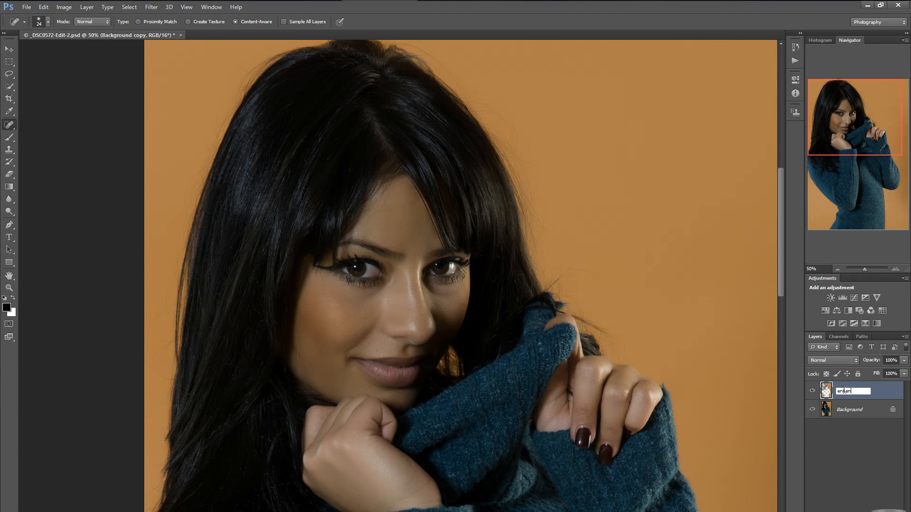
text(ce)
key(Return)
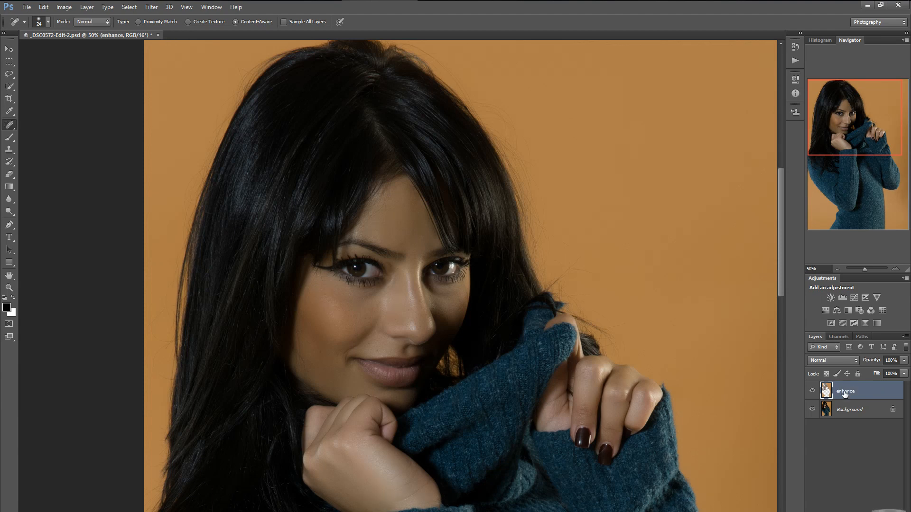
Duplicate the Background layer as sharpen
click(847, 412)
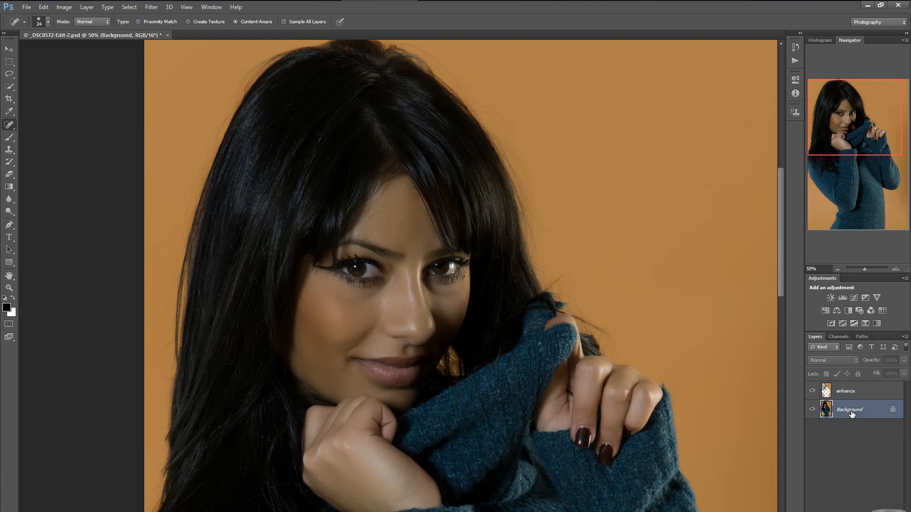
right_click(846, 412)
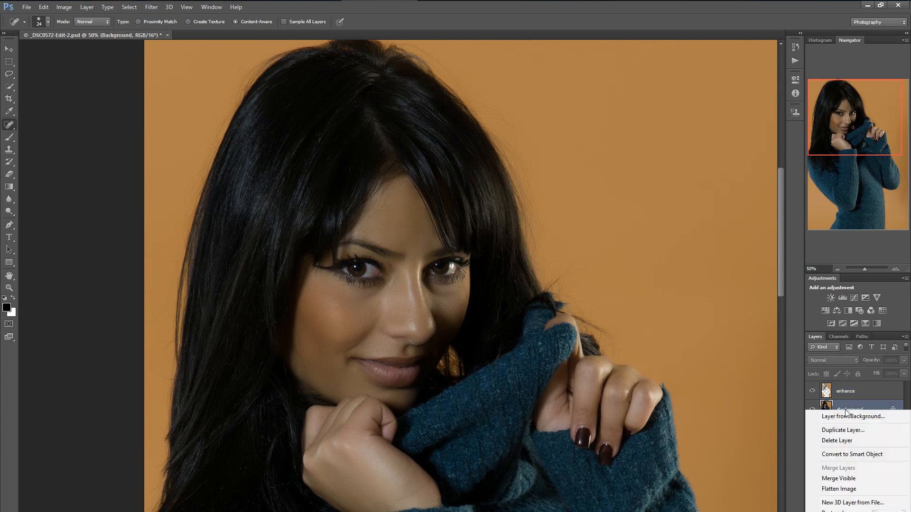
click(840, 431)
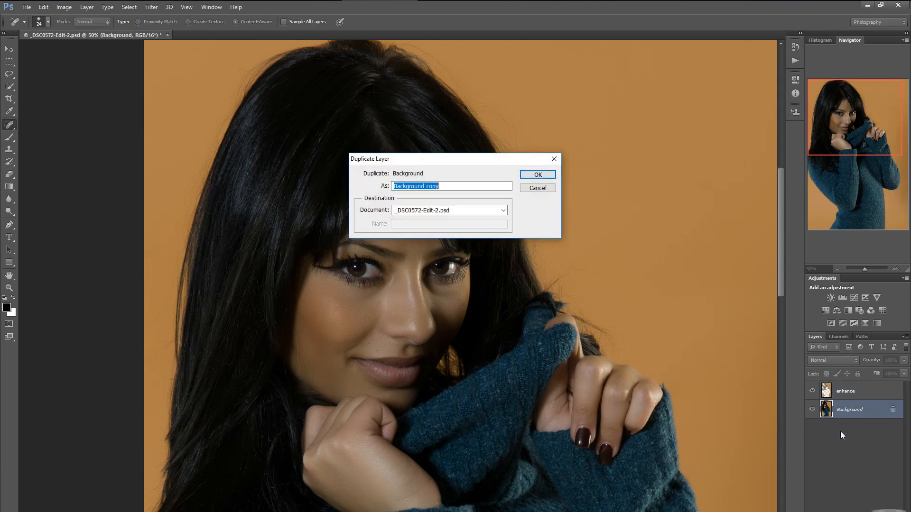
text(sharpen)
key(Return)
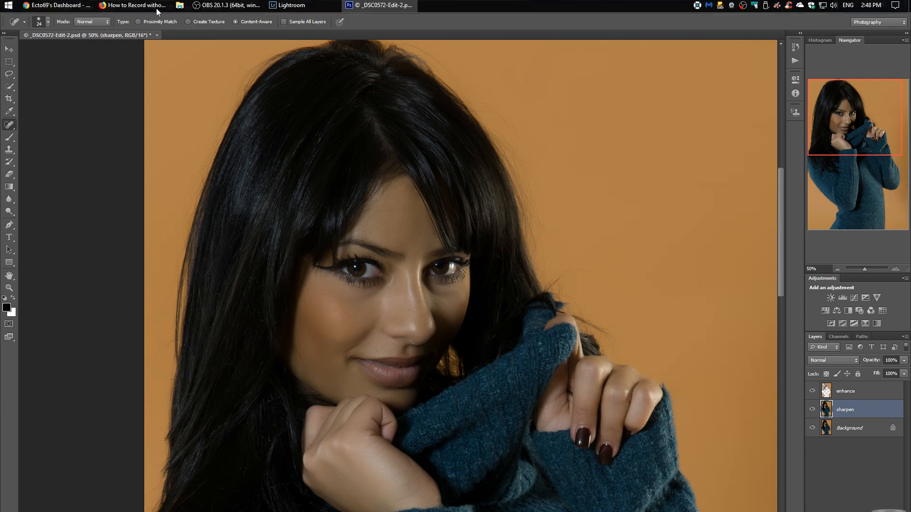
Open the High Pass filter for the sharpen layer, set a 5-pixel radius, and compare the image with the preview off and on
click(152, 7)
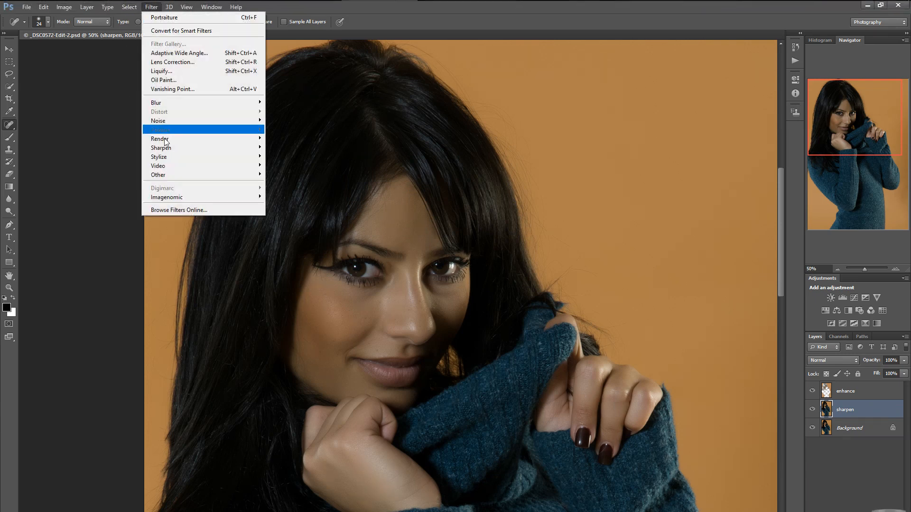
mouse_move(180, 175)
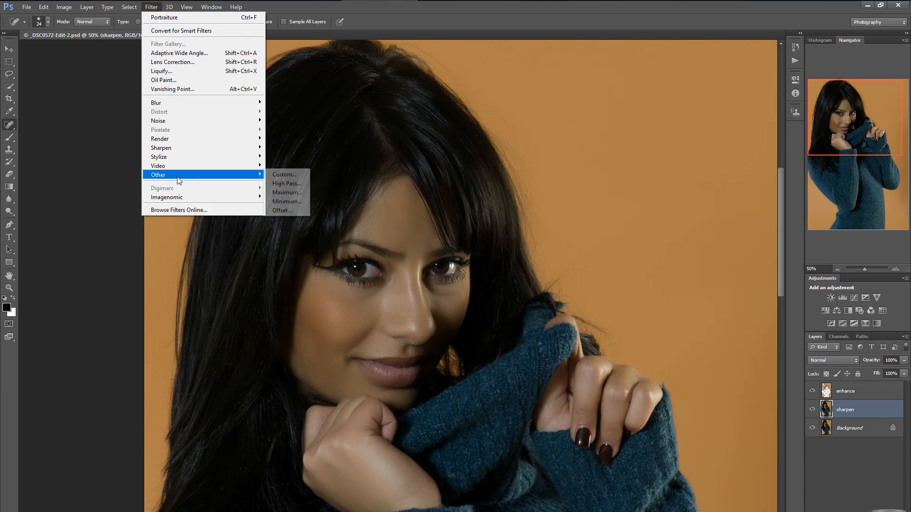
click(287, 184)
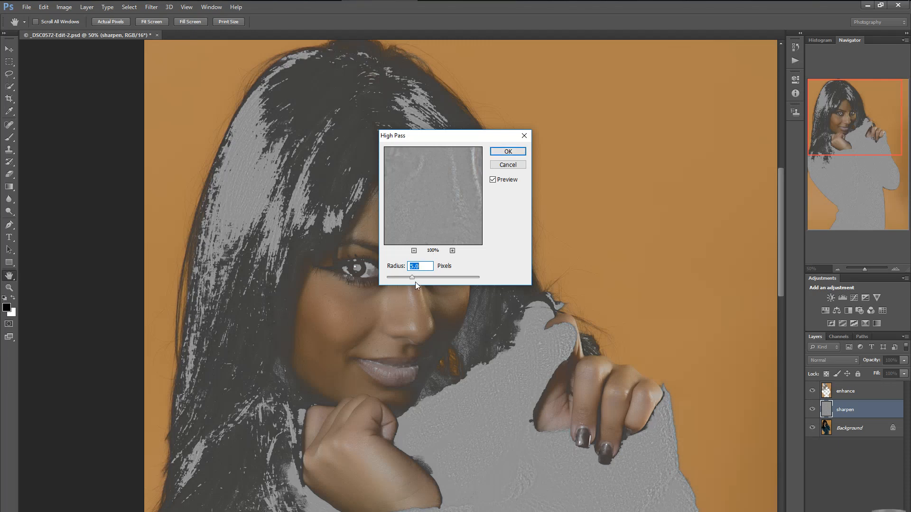
text(2)
key(Tab)
text(5)
click(509, 151)
click(495, 181)
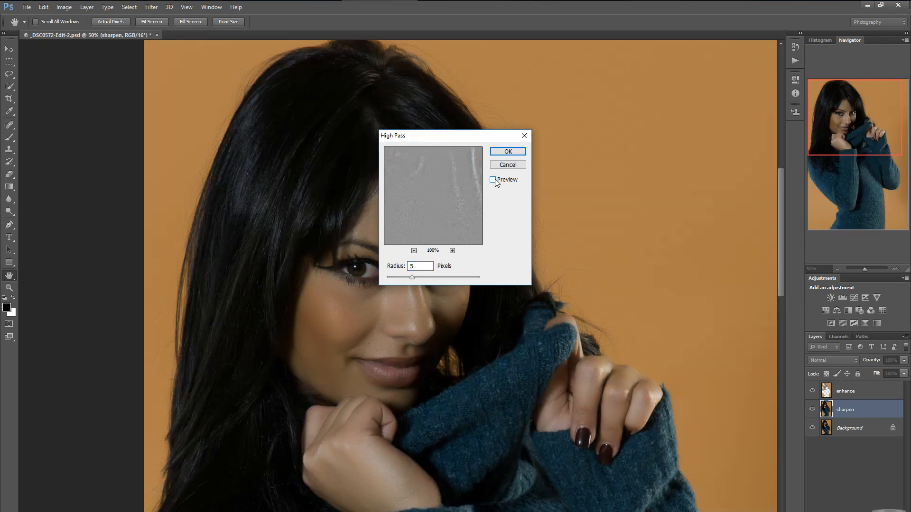
click(493, 180)
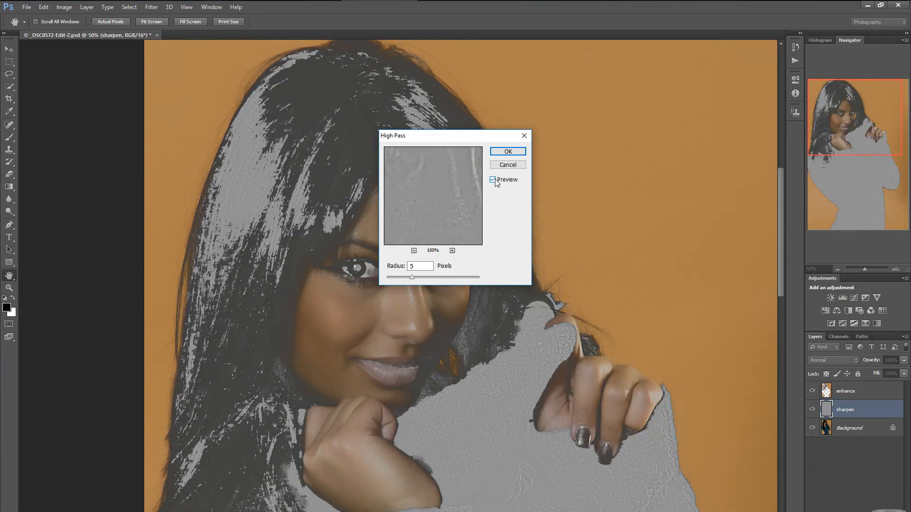
Try High Pass radii of 2, 3, 50 and 5 pixels while viewing the whole face in the filter preview
click(414, 251)
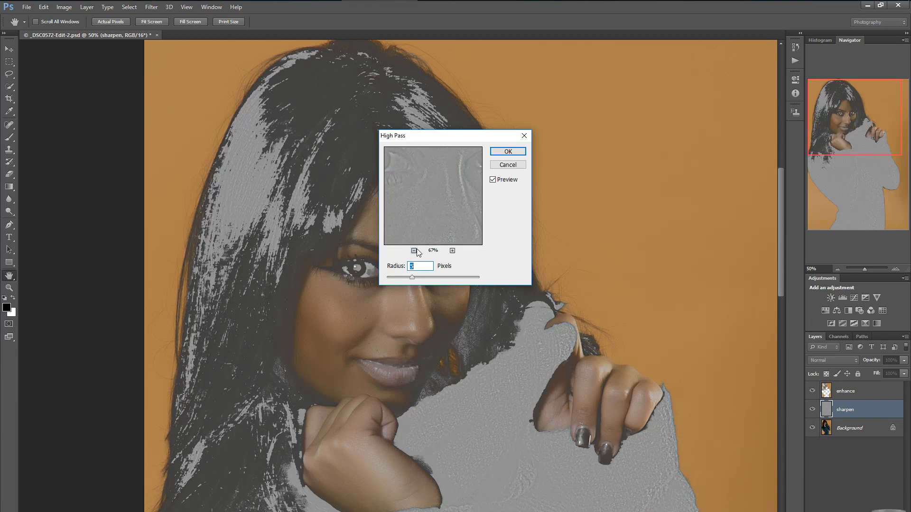
click(414, 251)
click(414, 251)
click(414, 251)
text(1)
key(BackSpace)
text(2)
double_click(413, 267)
text(3)
click(401, 269)
text(5)
text(50)
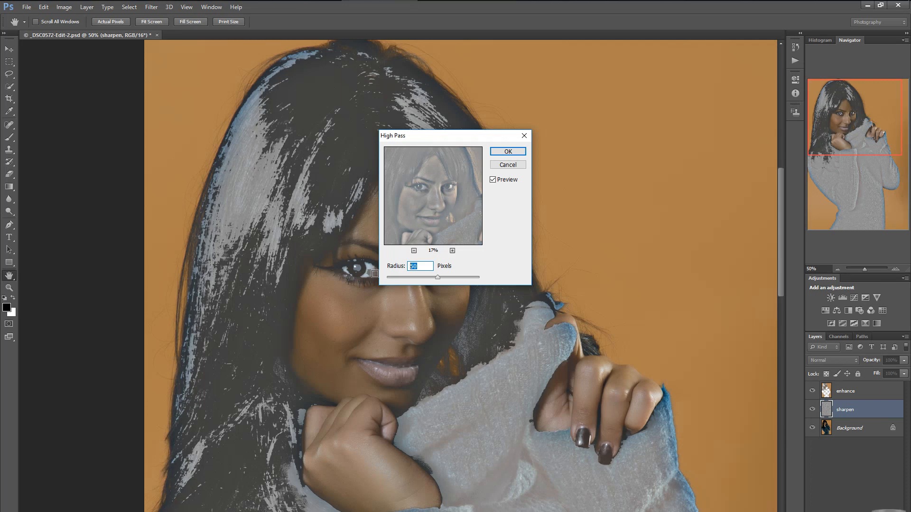
text(5)
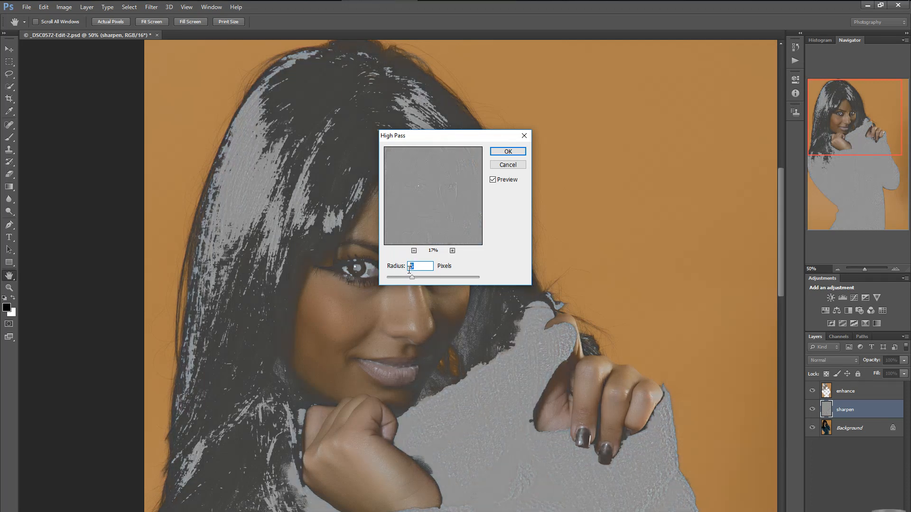
Apply the High Pass filter to the sharpen layer and set the layer's blend mode to Overlay
text(105)
click(508, 152)
key(j)
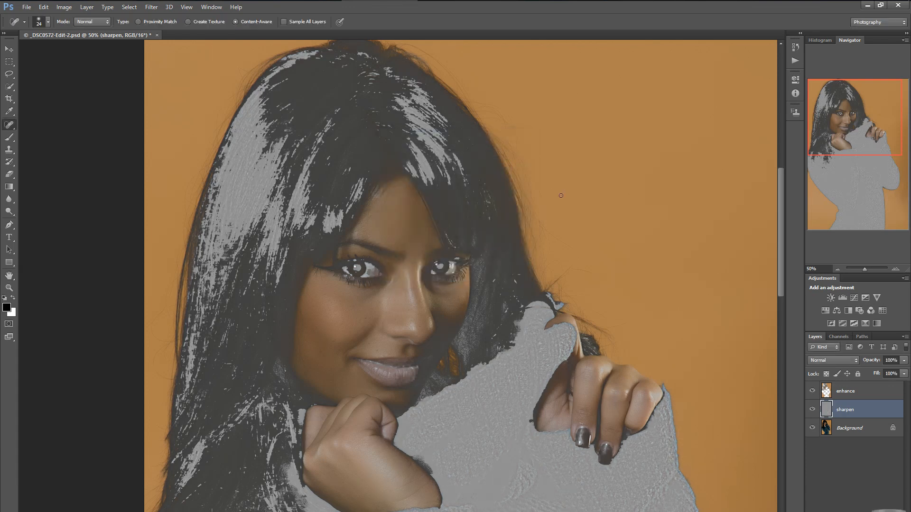
click(820, 360)
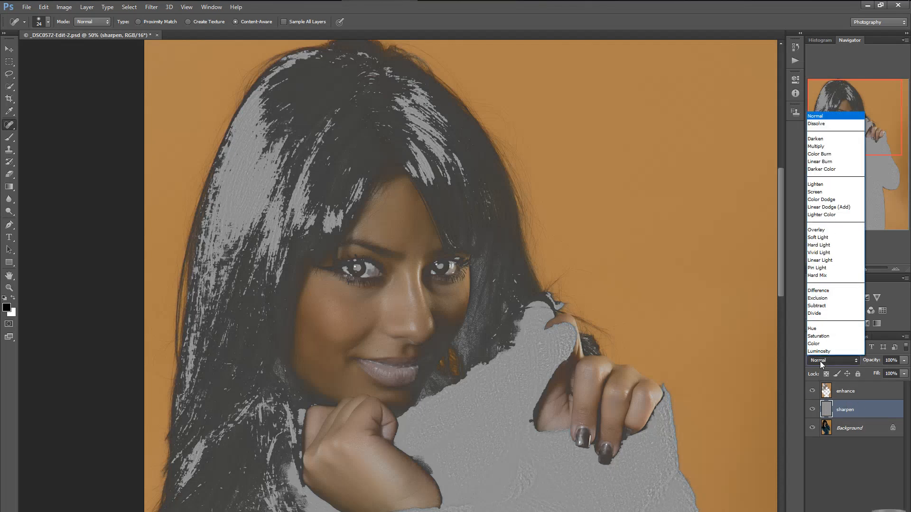
click(824, 230)
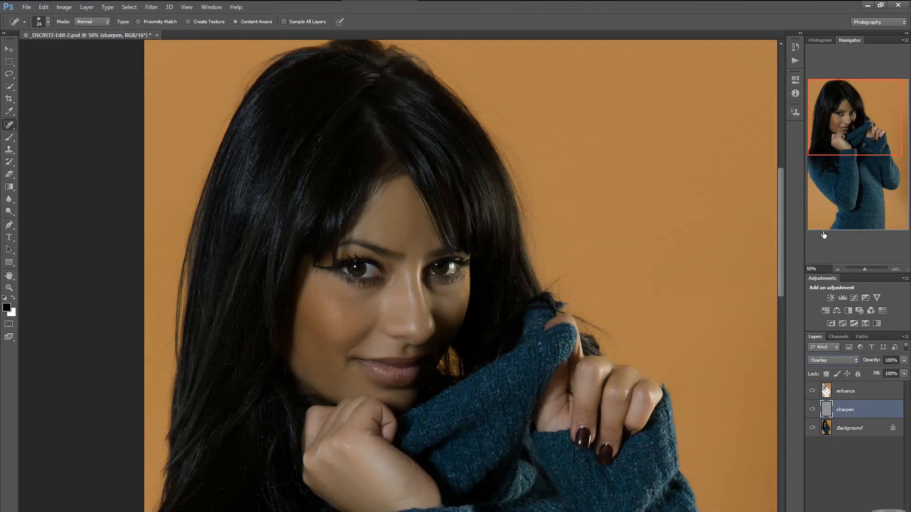
Compare the portrait with and without the sharpen layer by repeatedly toggling its visibility
click(812, 410)
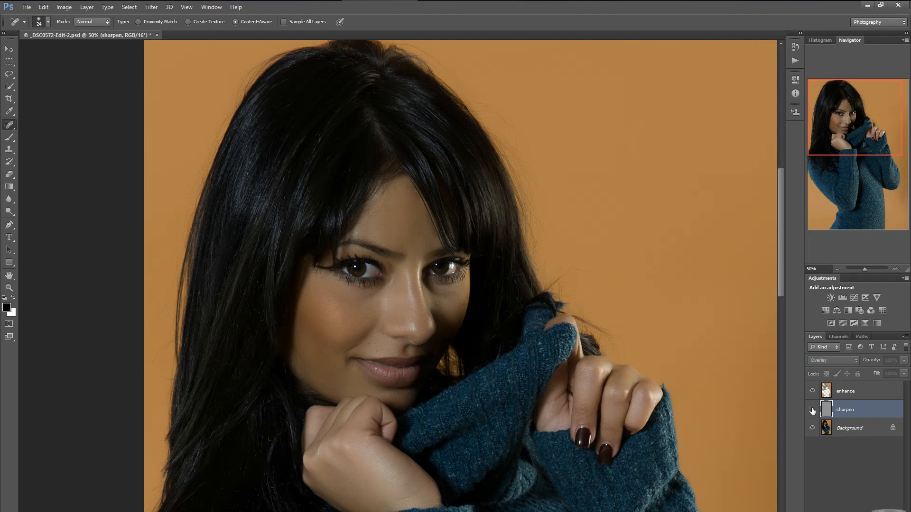
click(812, 410)
click(813, 410)
click(812, 410)
click(813, 410)
click(813, 410)
click(813, 410)
click(812, 410)
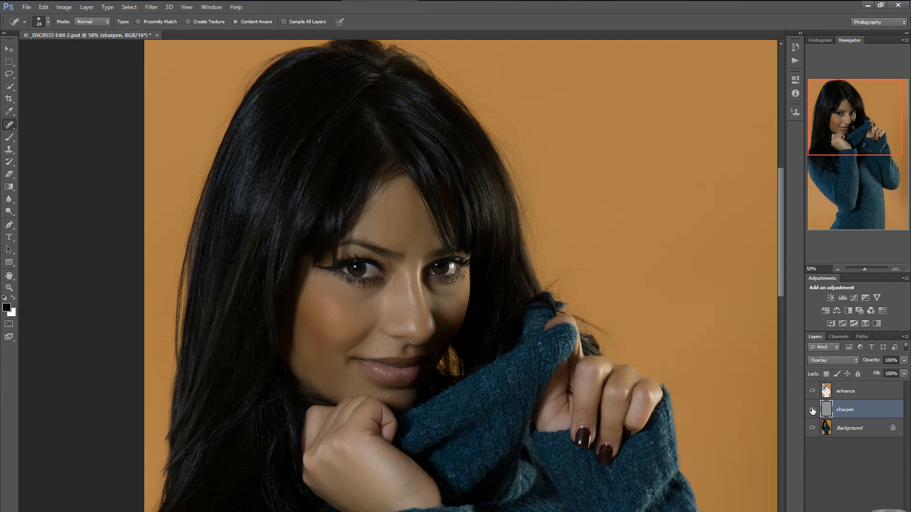
click(812, 410)
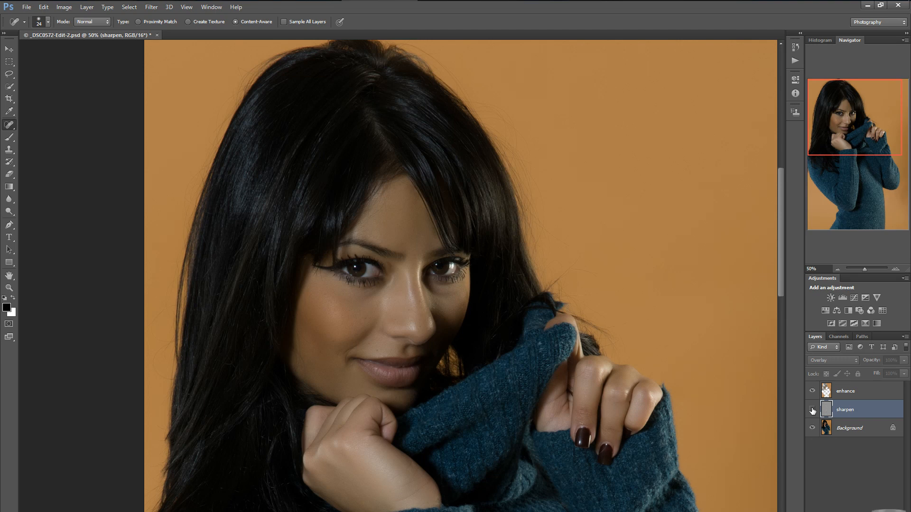
click(812, 410)
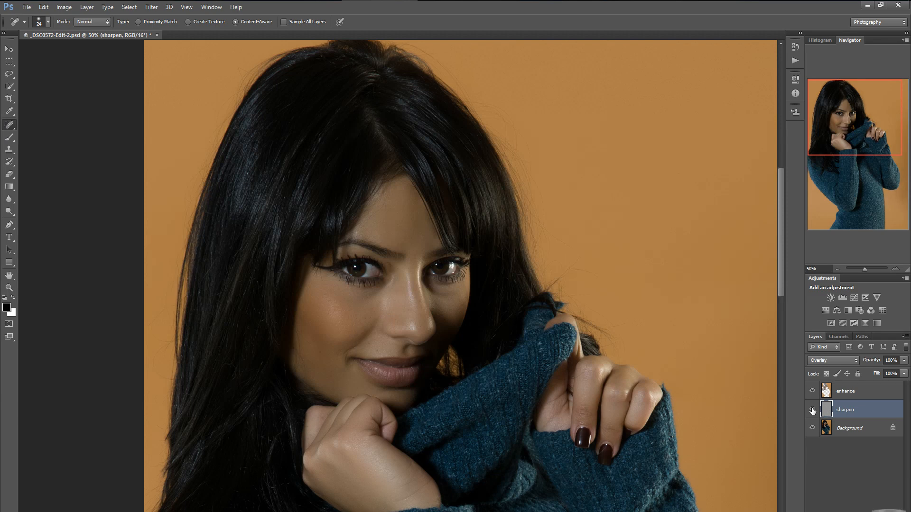
click(812, 410)
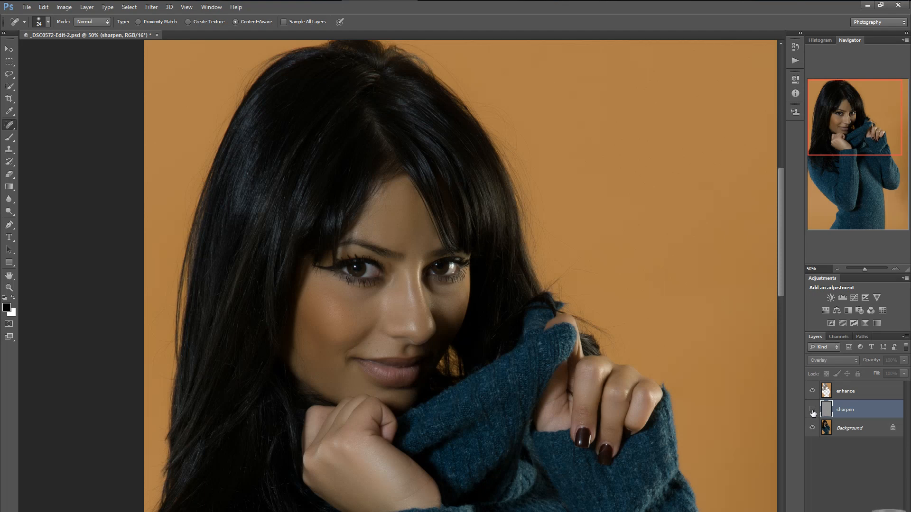
click(812, 409)
Hide the sharpen layer and activate the Eraser tool for work on the enhance layer
click(848, 394)
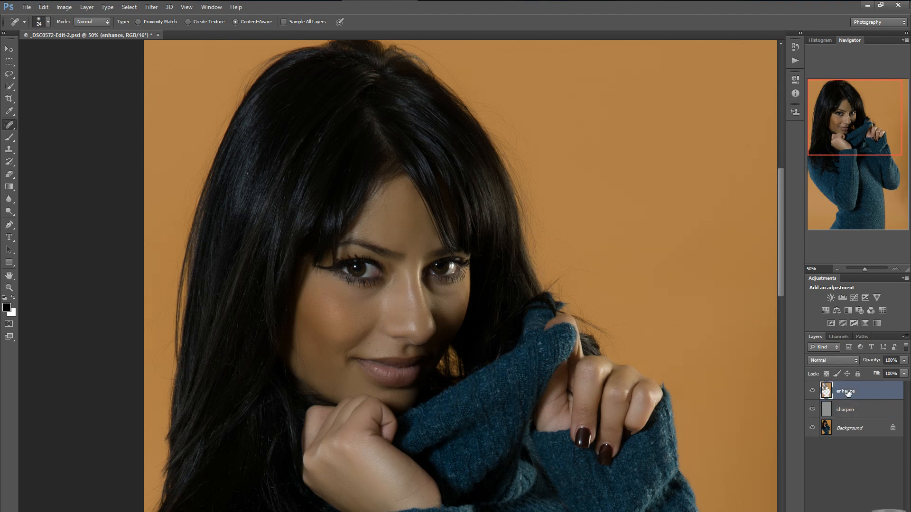
click(812, 410)
click(813, 429)
click(813, 428)
click(9, 174)
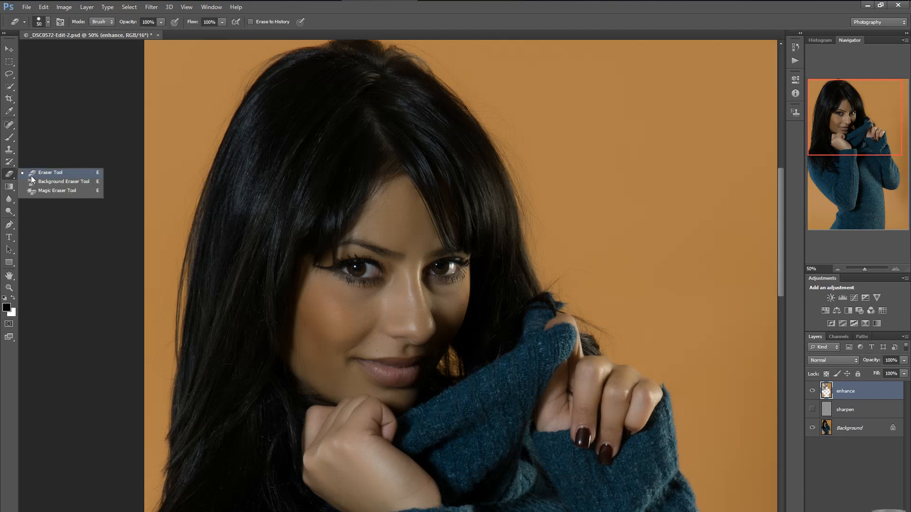
Set the Eraser brush to a size of 29 px and a hardness of 0%
click(35, 172)
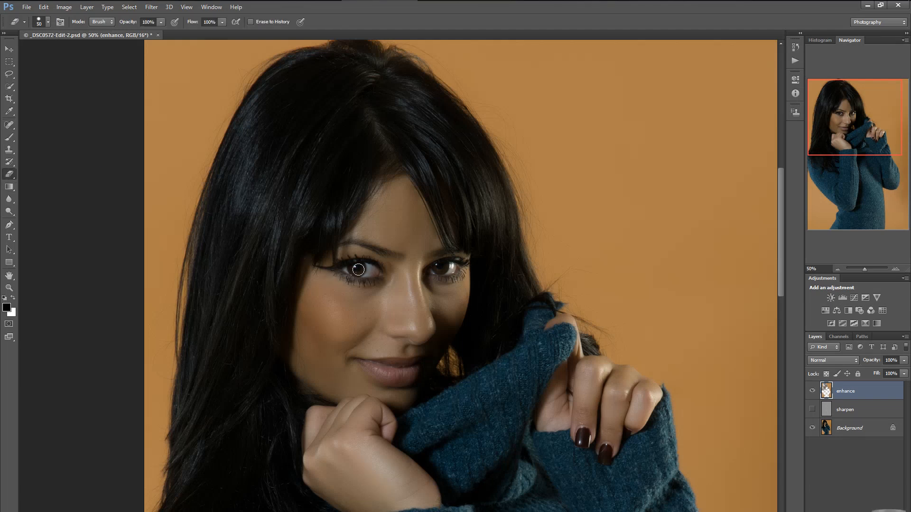
right_click(352, 271)
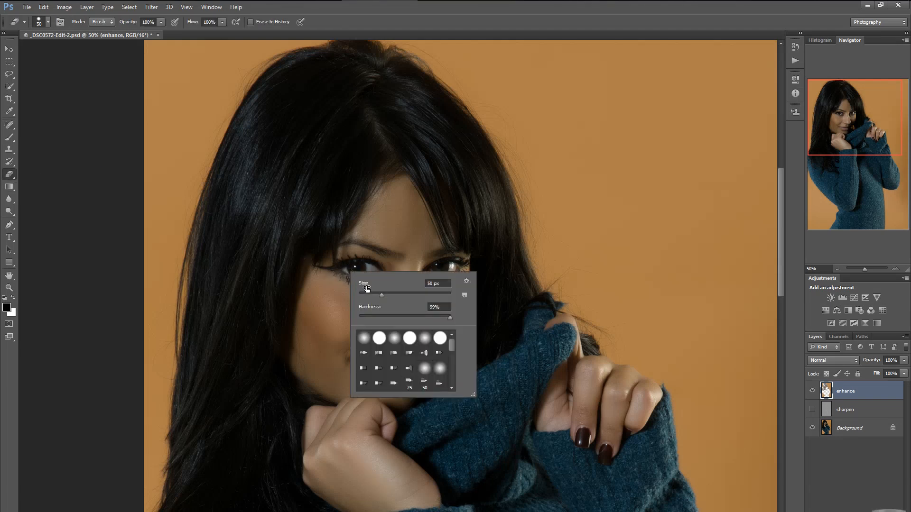
click(372, 294)
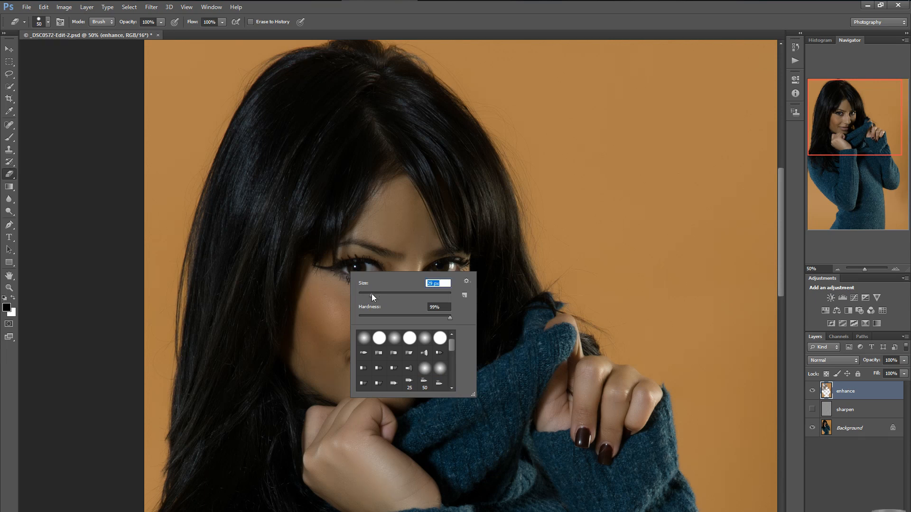
click(360, 316)
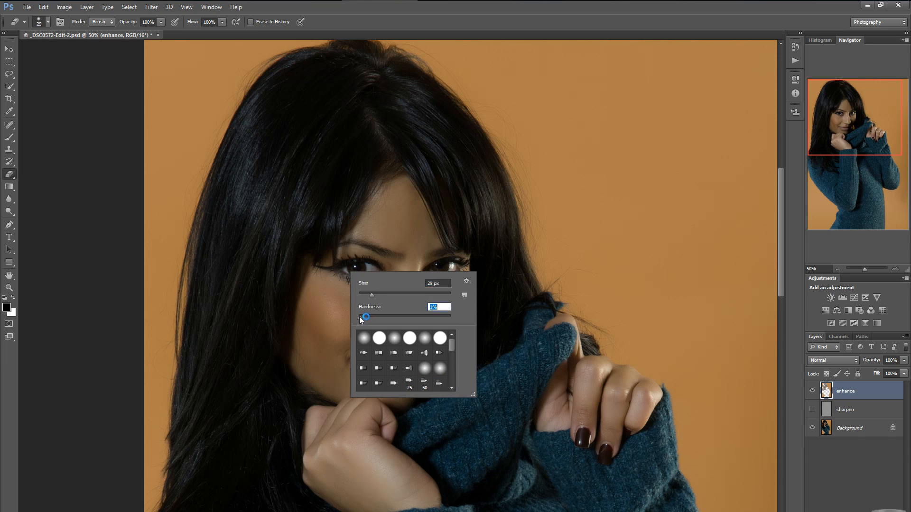
click(358, 318)
click(357, 265)
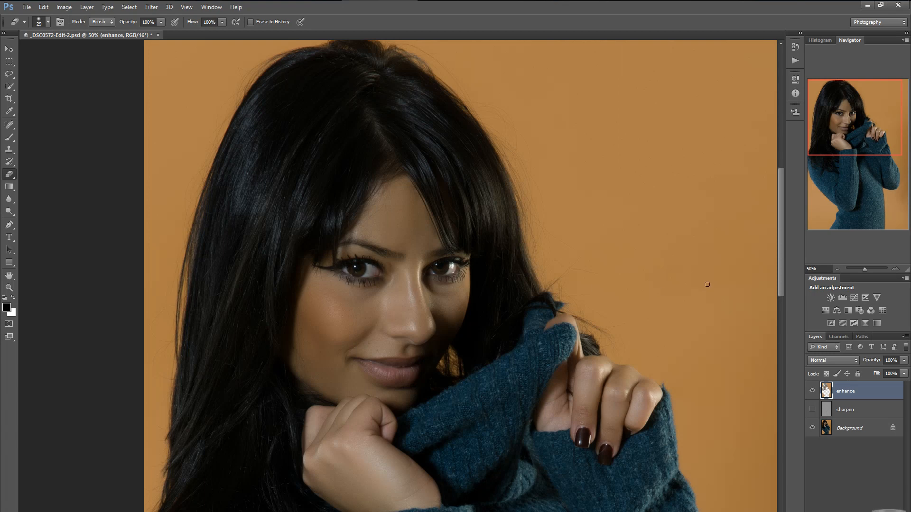
With the sharpen layer shown and the Background hidden, erase the enhance layer over both eyes
click(895, 269)
click(896, 270)
click(896, 270)
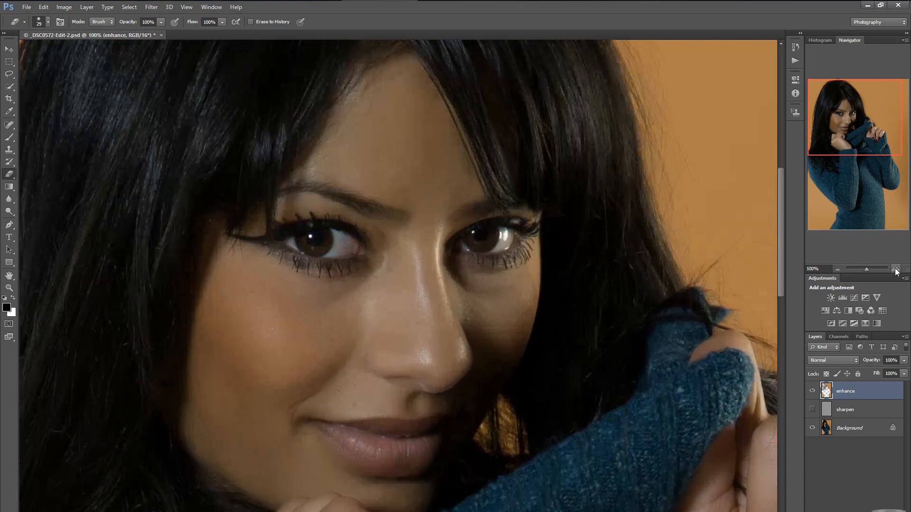
drag(781, 247, 782, 237)
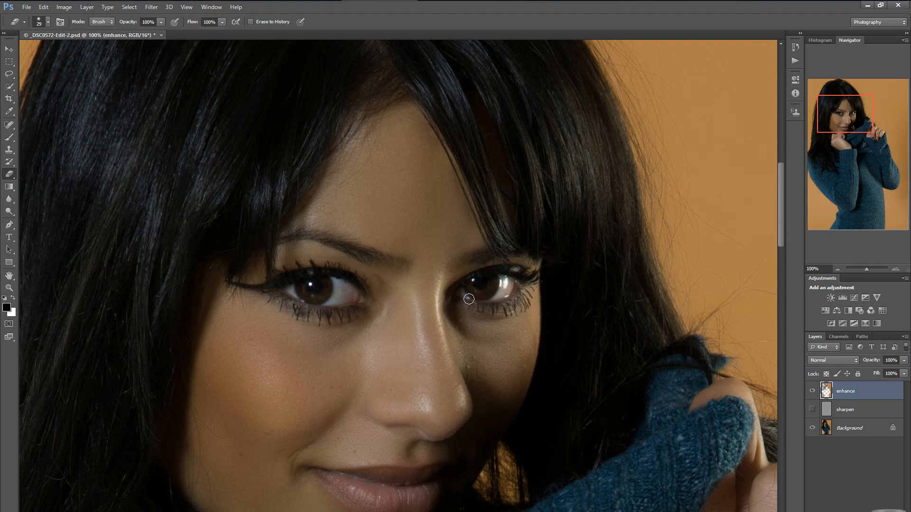
click(812, 410)
click(813, 429)
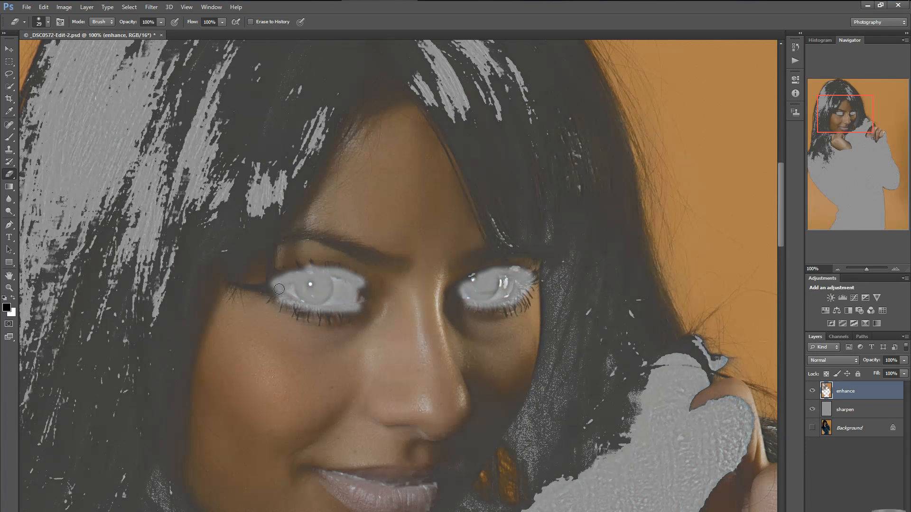
drag(351, 289, 357, 301)
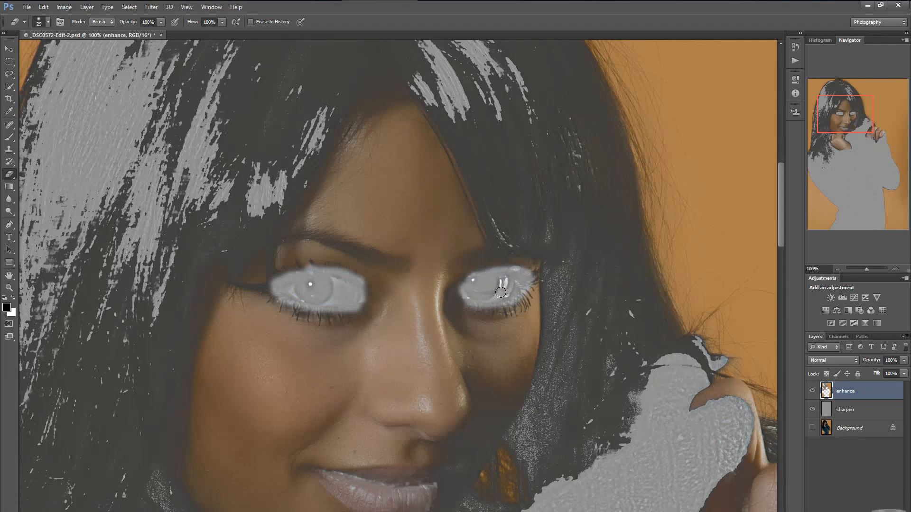
mouse_move(476, 298)
mouse_down()
mouse_move(458, 294)
mouse_move(485, 301)
mouse_up()
Erase the enhance layer over the lips and check the result against the visible Background
mouse_move(326, 480)
mouse_down()
mouse_move(369, 509)
mouse_move(425, 500)
mouse_move(380, 504)
mouse_move(350, 496)
mouse_move(340, 481)
mouse_move(432, 489)
mouse_move(374, 497)
mouse_move(399, 499)
mouse_up()
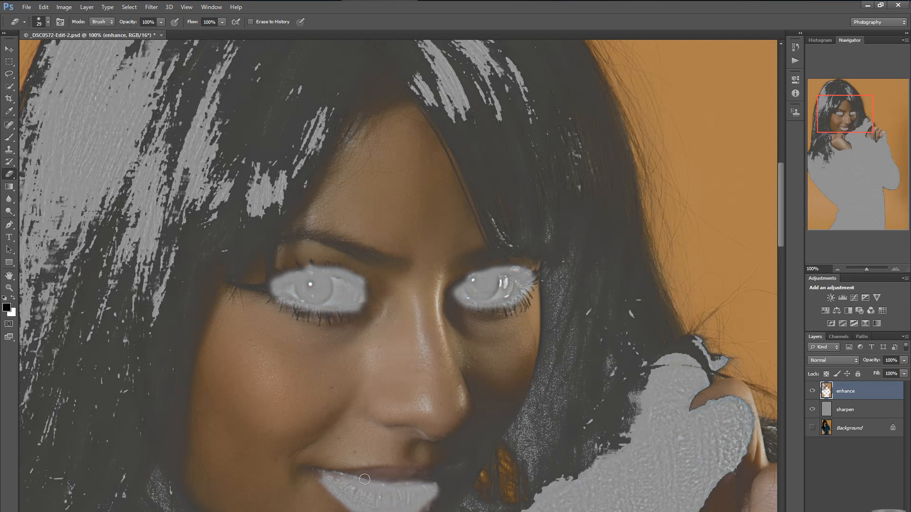
mouse_move(358, 475)
mouse_down()
mouse_move(425, 475)
mouse_move(317, 474)
mouse_move(337, 479)
mouse_up()
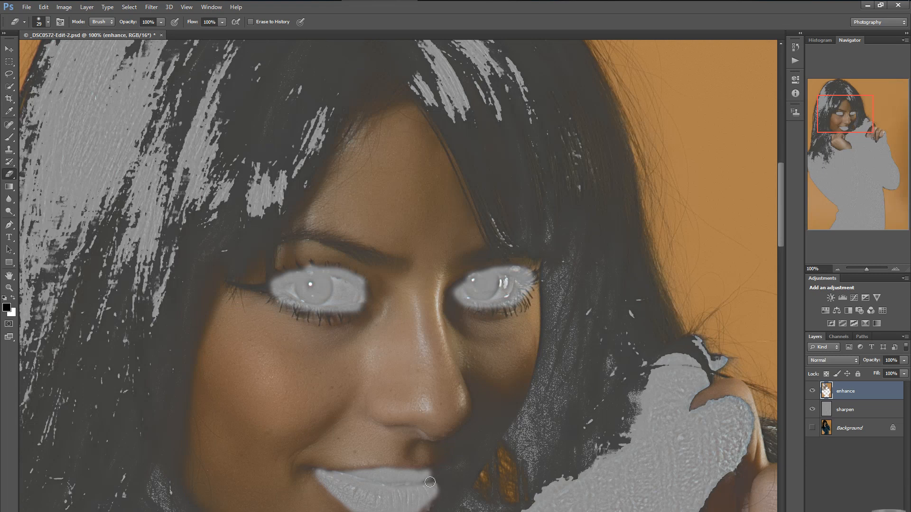
drag(415, 488, 434, 487)
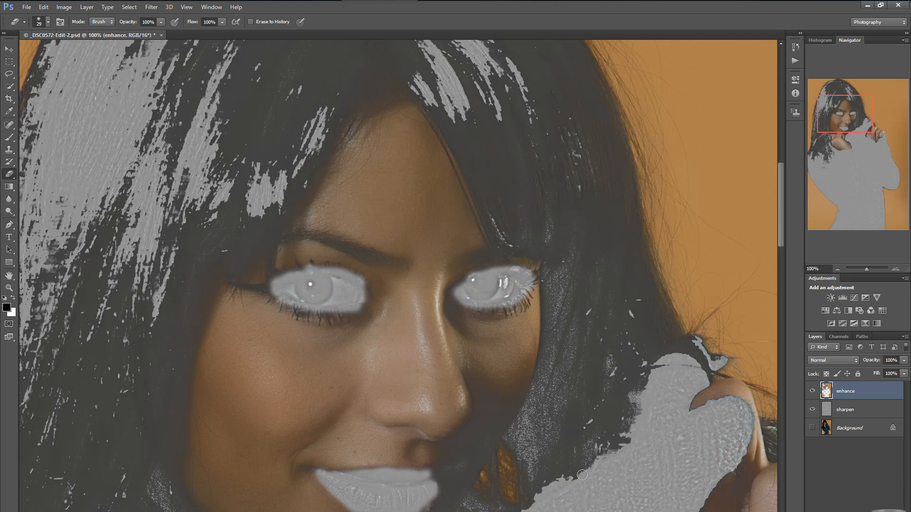
click(812, 428)
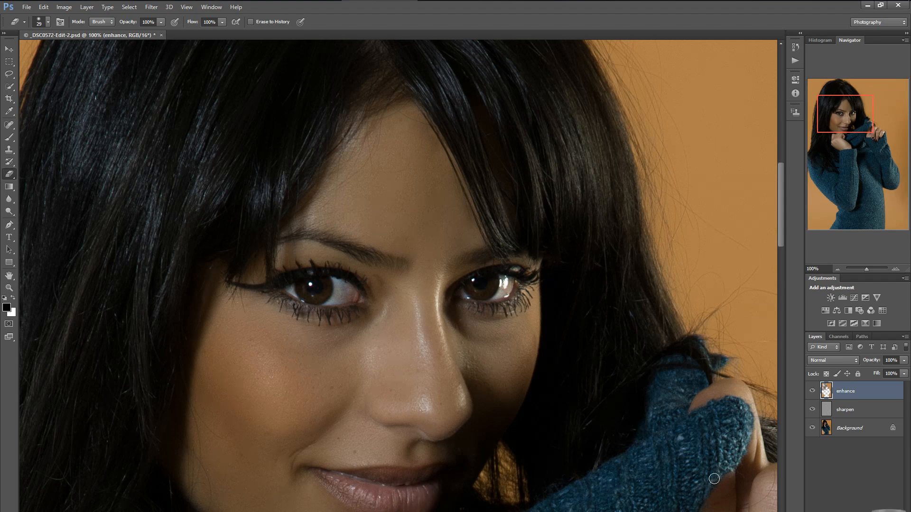
click(812, 428)
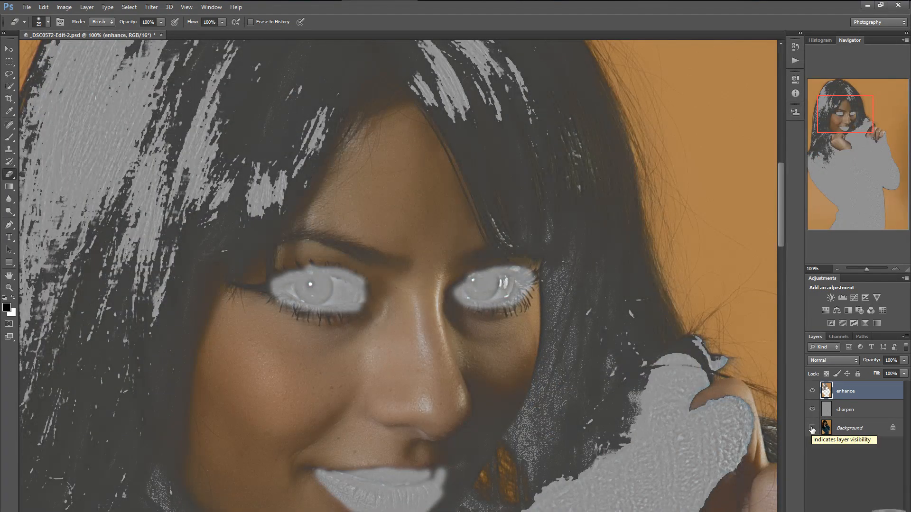
Set the eraser size to 10 px and erase the enhance layer along the lower edge of the nostril
right_click(453, 433)
click(467, 454)
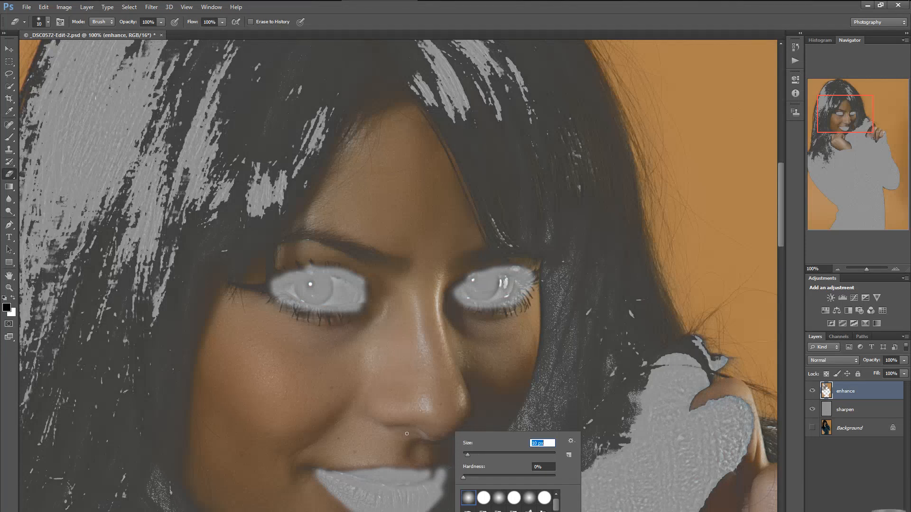
click(393, 427)
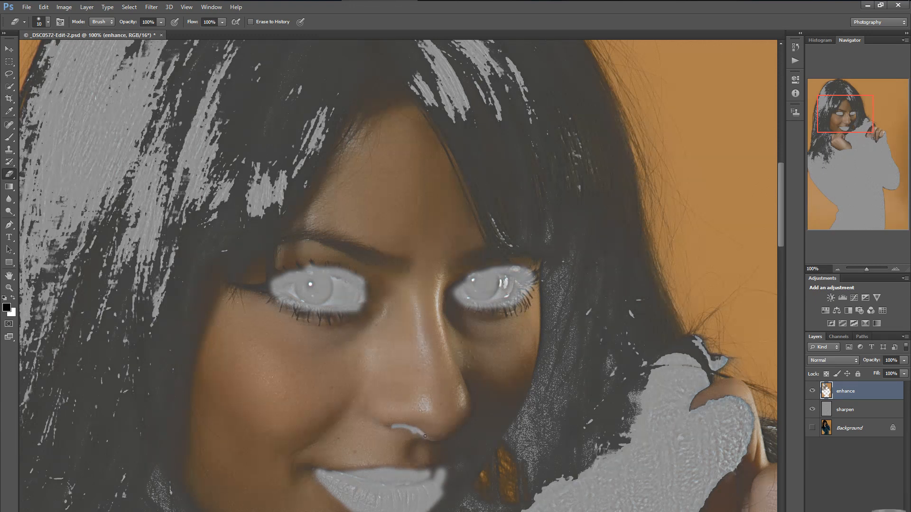
With the enhance layer hidden and the Background shown, erase the sharpen layer over the lips using a 34 px eraser
click(812, 392)
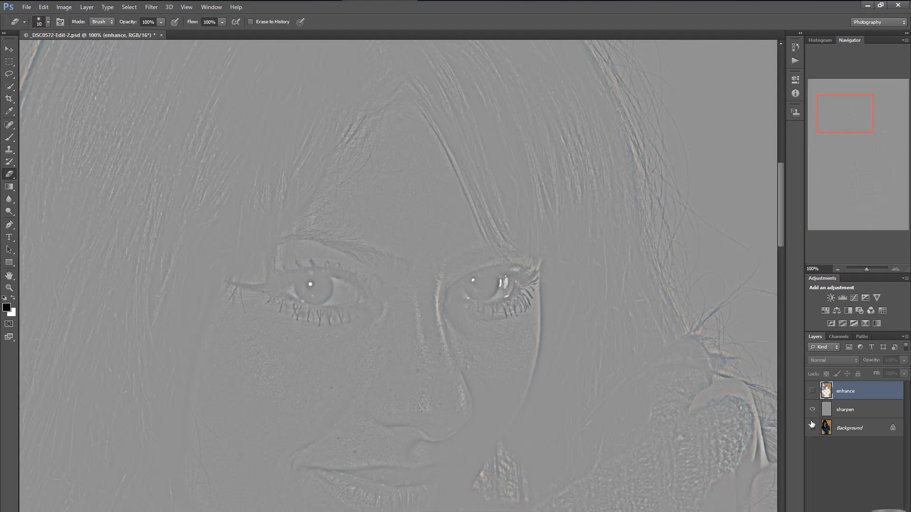
click(813, 430)
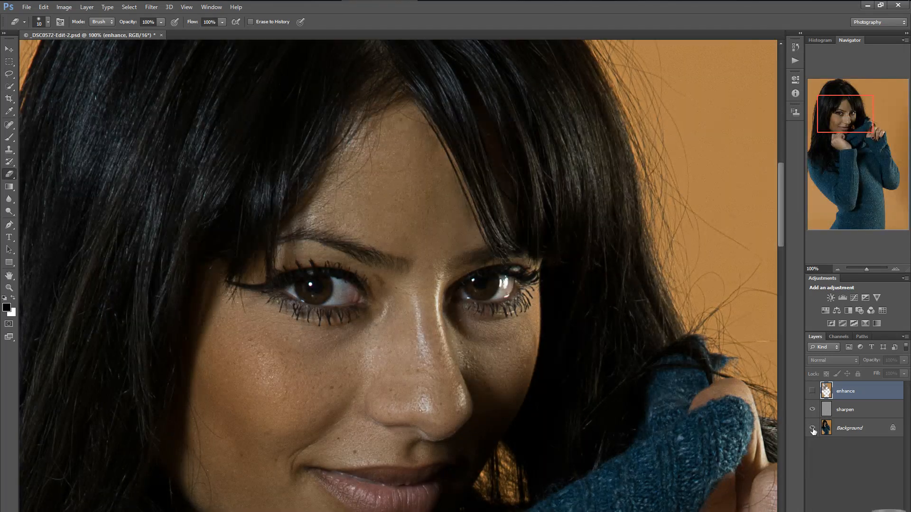
click(825, 403)
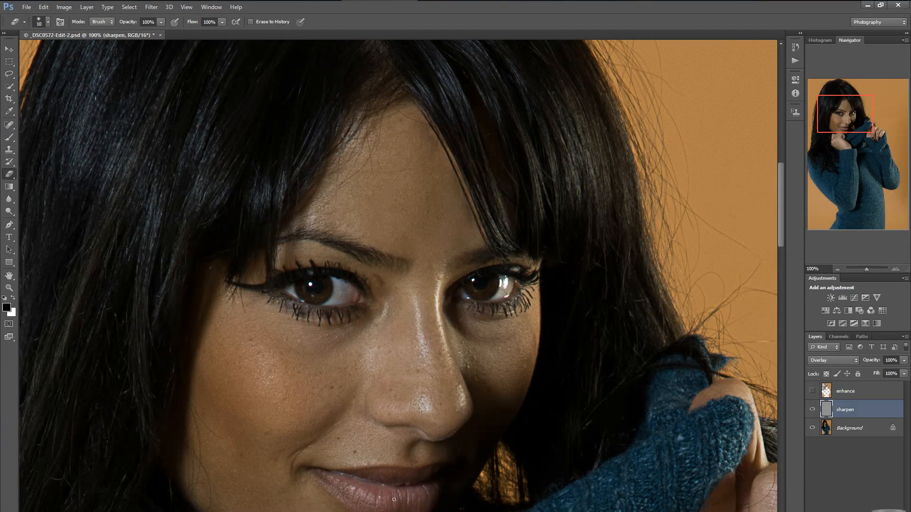
right_click(349, 495)
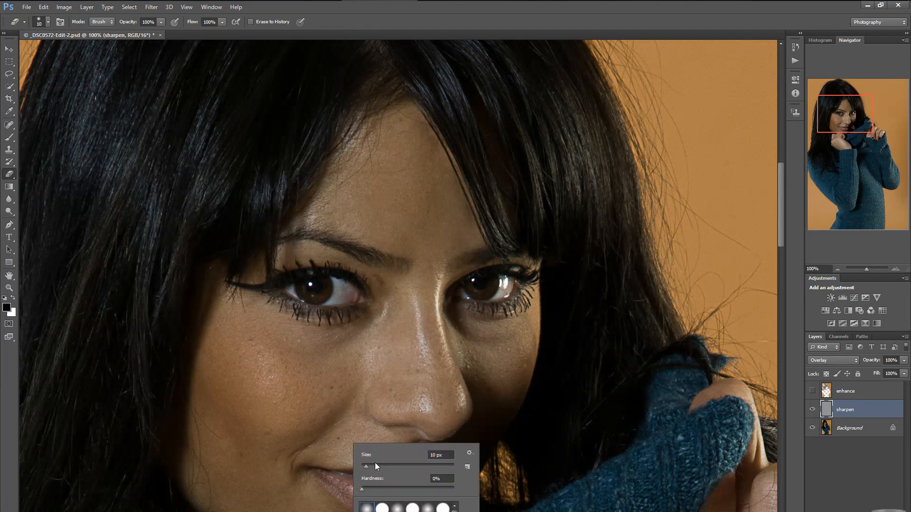
click(376, 465)
click(335, 480)
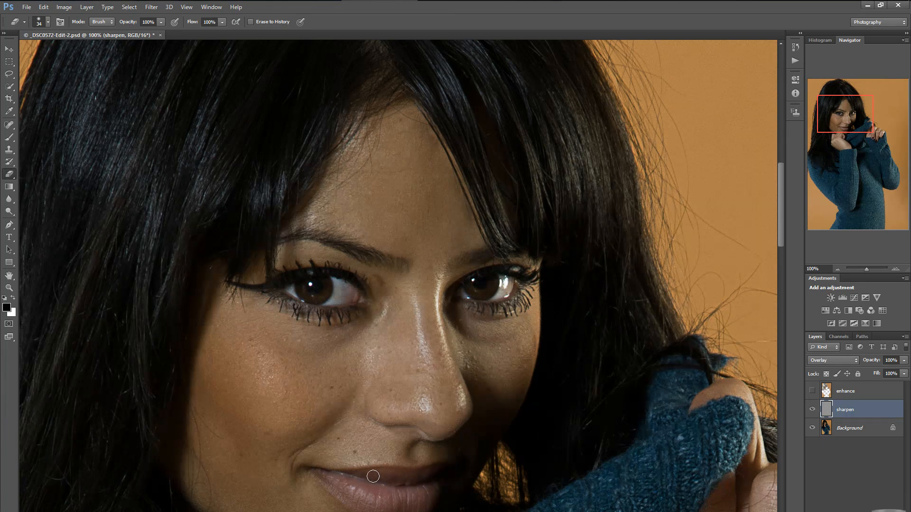
Toggle the sharpen layer's visibility to compare the softened lips with the unsharpened portrait
double_click(845, 408)
click(883, 411)
click(812, 411)
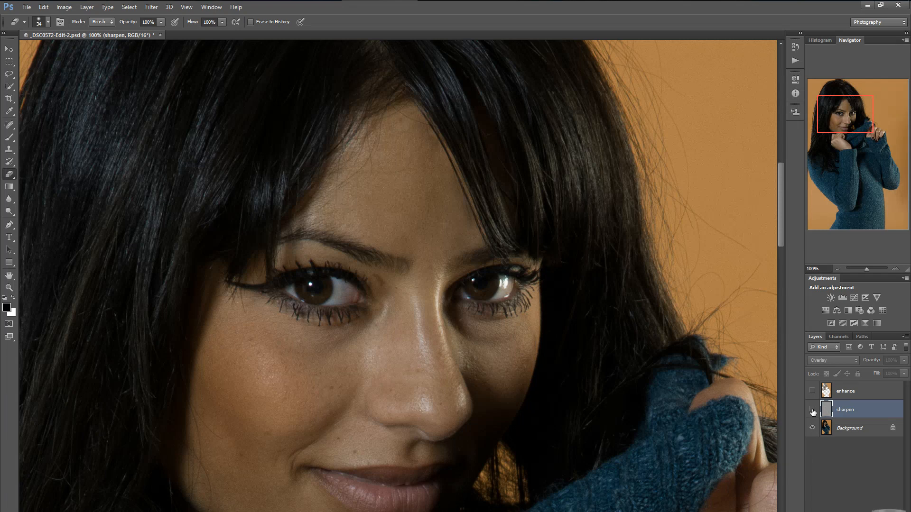
click(812, 411)
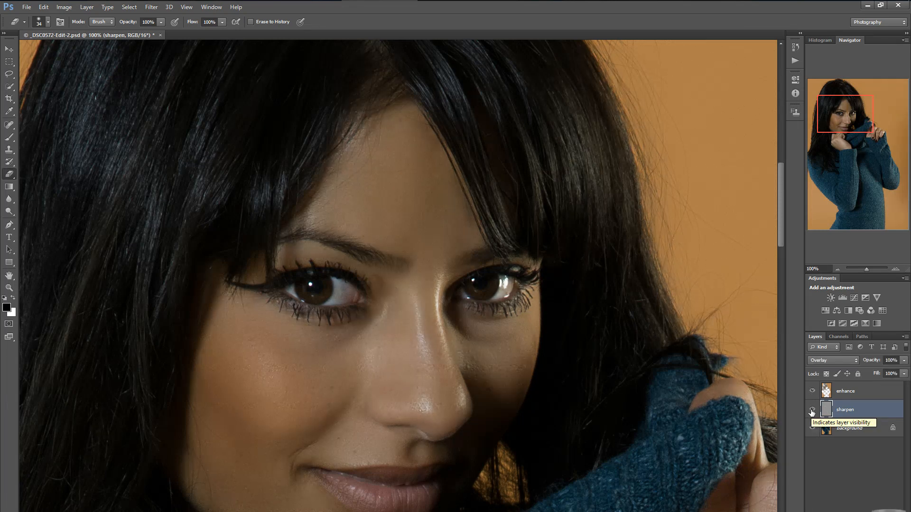
Isolate the sharpen layer to erase the remaining lip detail, and make the Background and enhance layers visible again
click(812, 391)
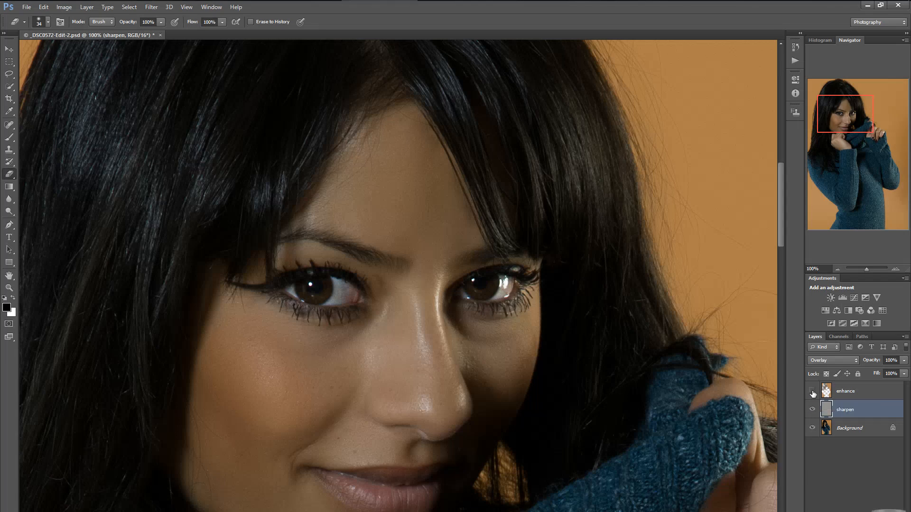
click(813, 428)
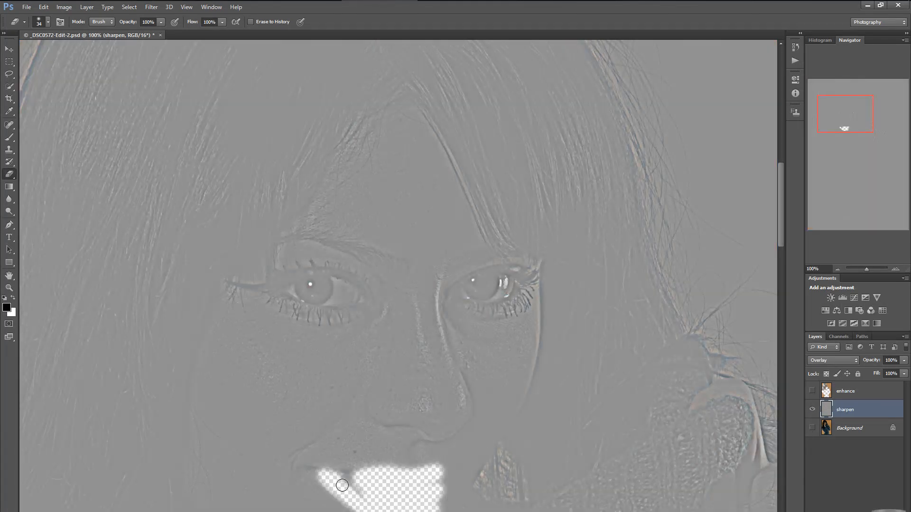
mouse_move(348, 482)
mouse_down()
mouse_move(358, 490)
mouse_move(349, 478)
mouse_move(437, 482)
mouse_move(405, 507)
mouse_up()
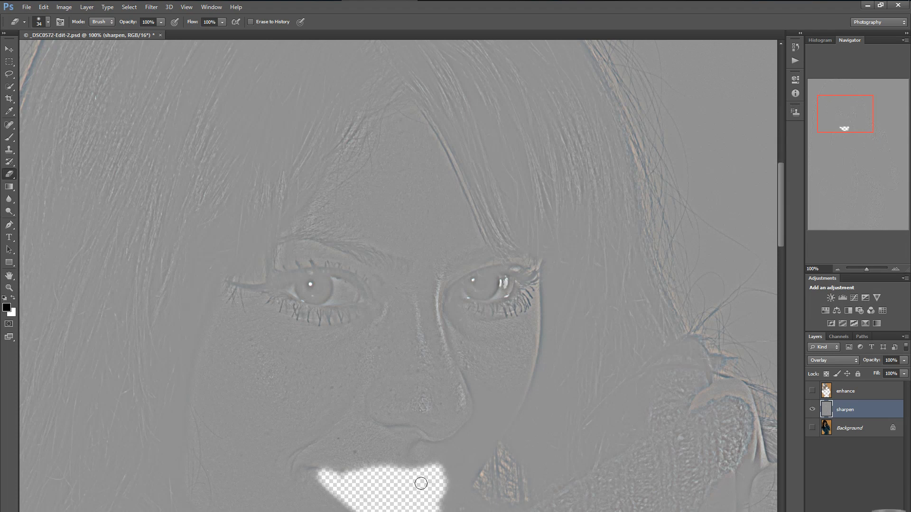
click(812, 428)
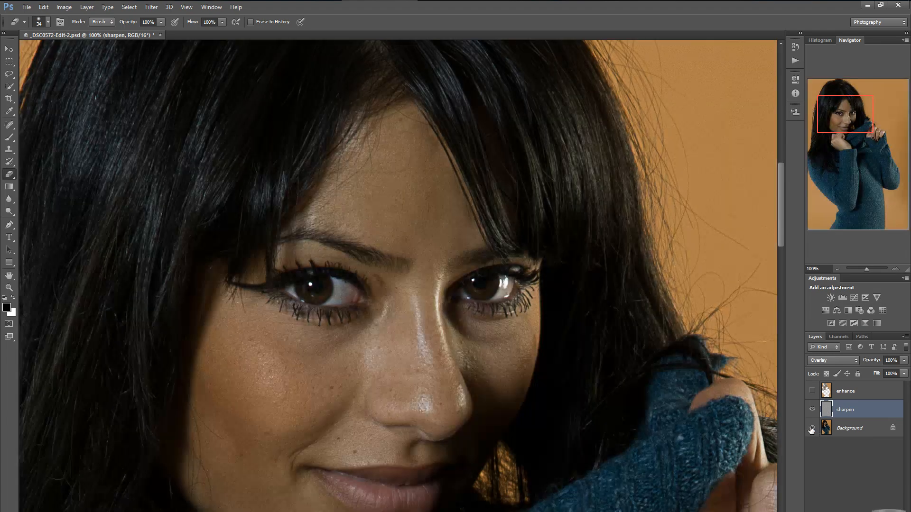
click(812, 391)
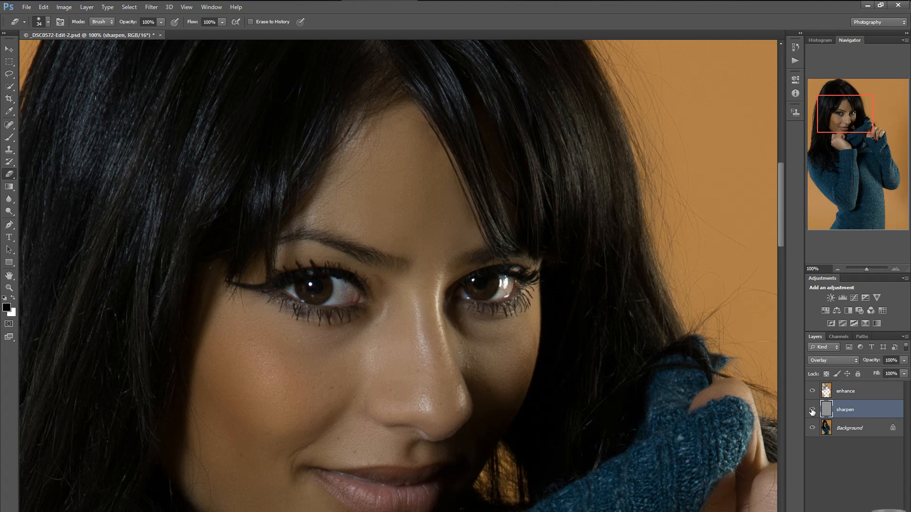
Compare the face with and without the sharpen layer by repeatedly toggling its visibility
click(812, 410)
click(812, 410)
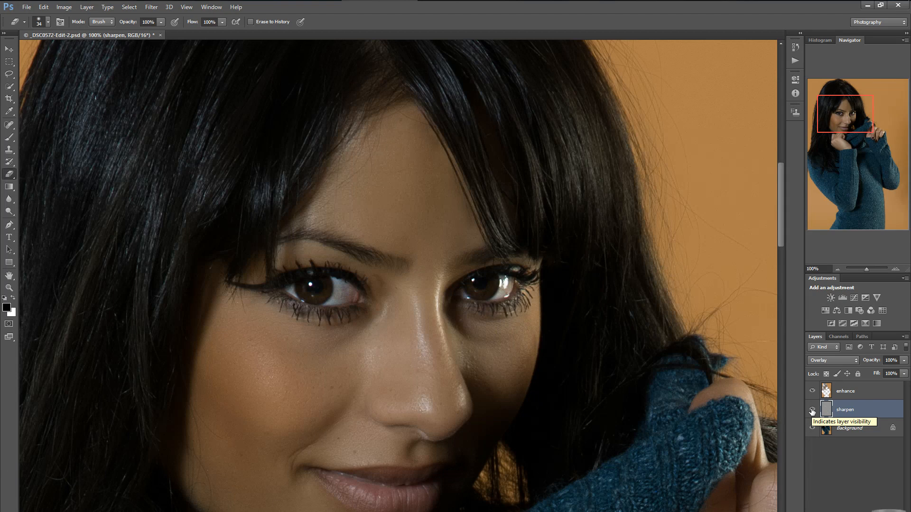
click(812, 411)
click(812, 411)
click(812, 411)
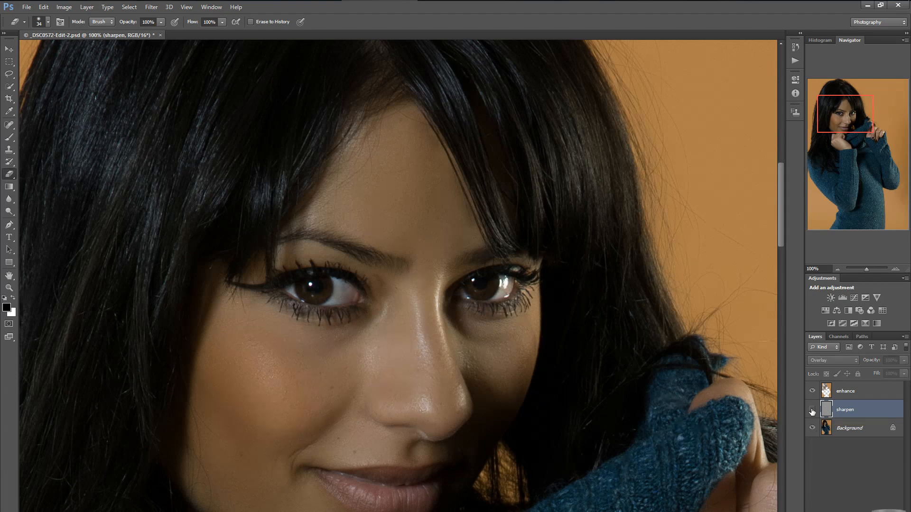
click(812, 411)
click(812, 411)
click(812, 411)
click(812, 411)
click(812, 410)
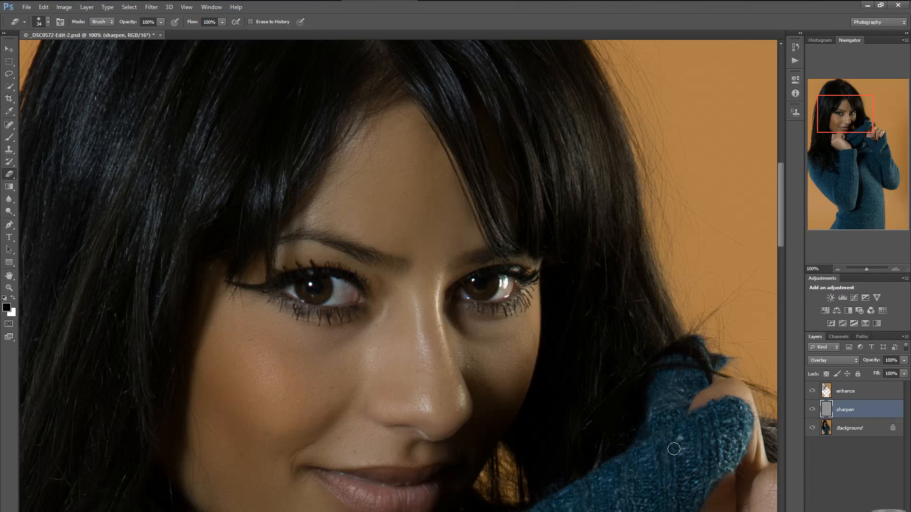
click(812, 410)
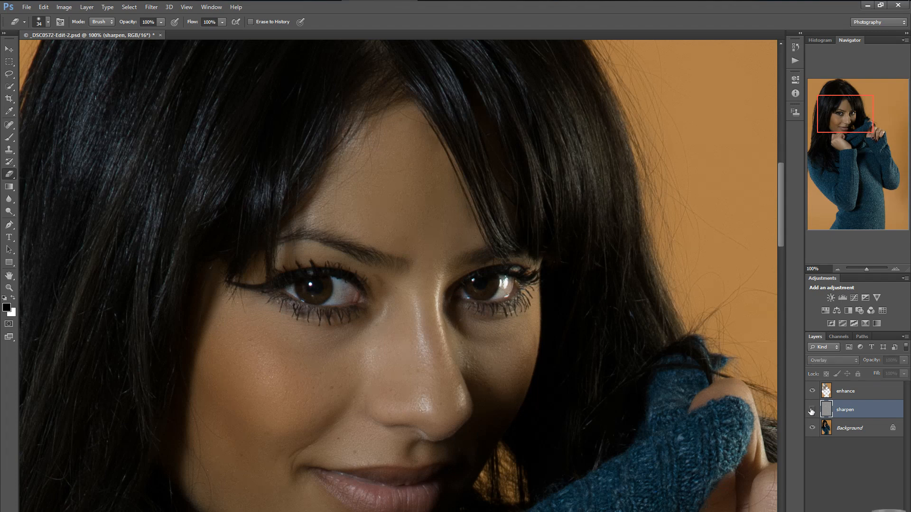
click(811, 410)
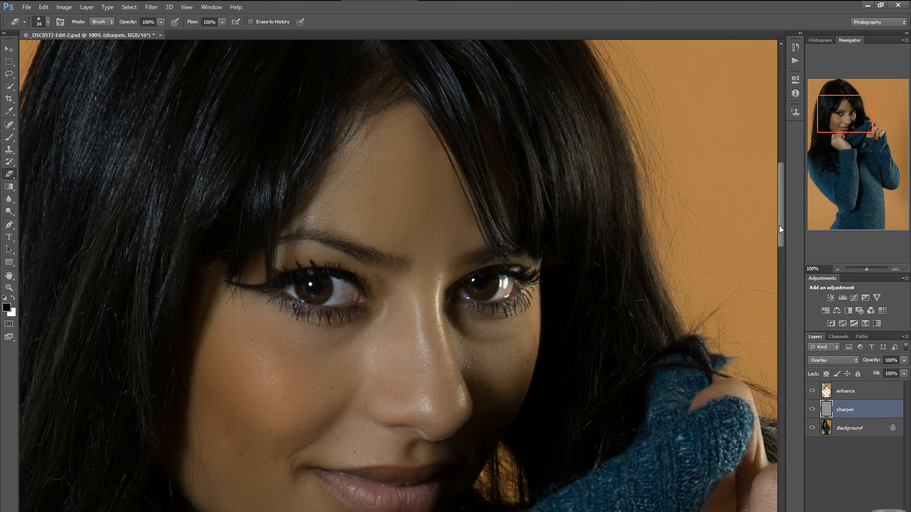
Compare the lips, hand and sweater with and without the sharpen layer by toggling its visibility
drag(780, 226, 785, 281)
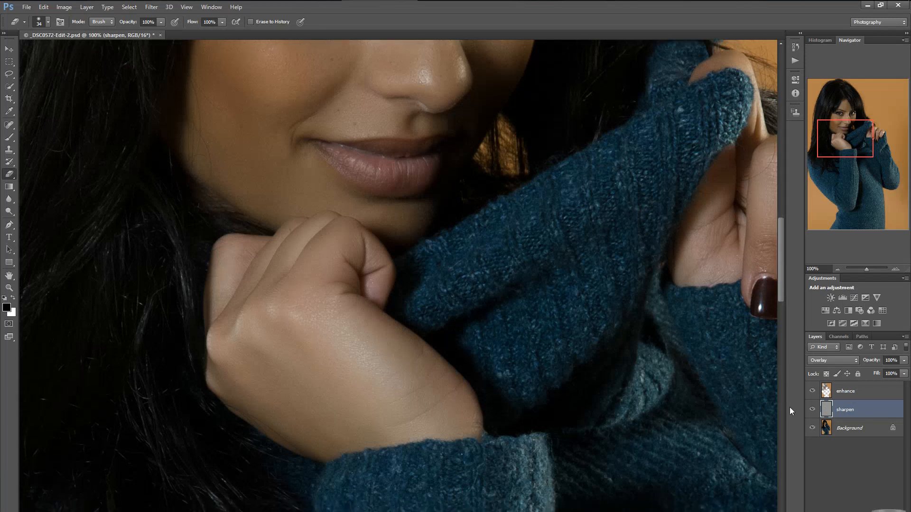
click(813, 410)
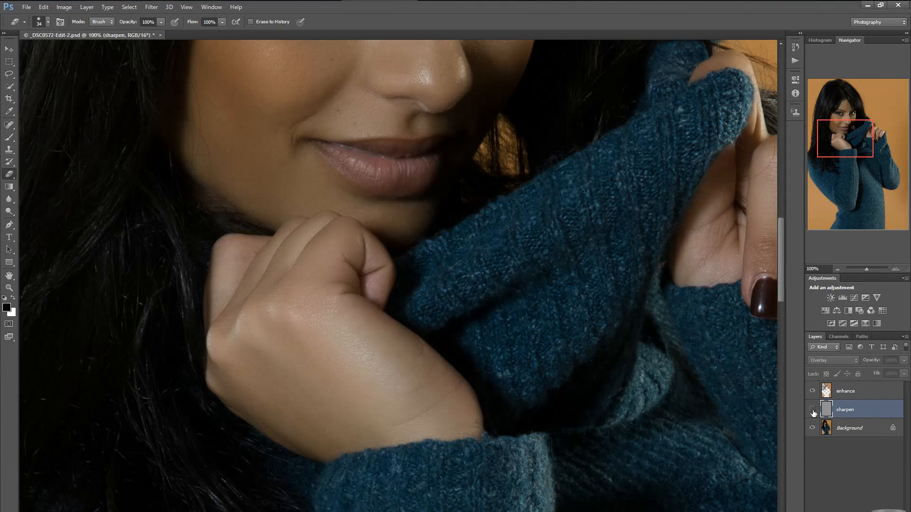
click(813, 411)
click(813, 410)
click(813, 410)
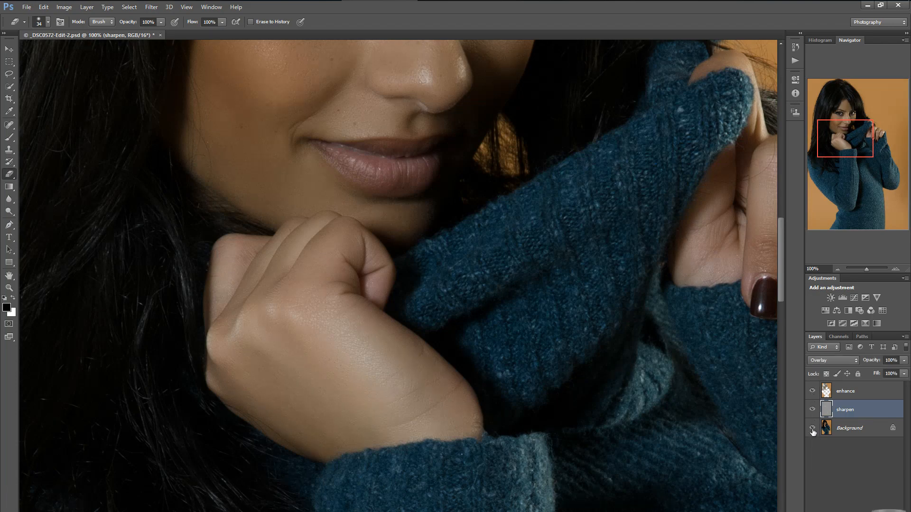
Isolate the enhance layer to inspect its erased areas, make it the active layer, and show the sharpen and Background layers again
click(812, 428)
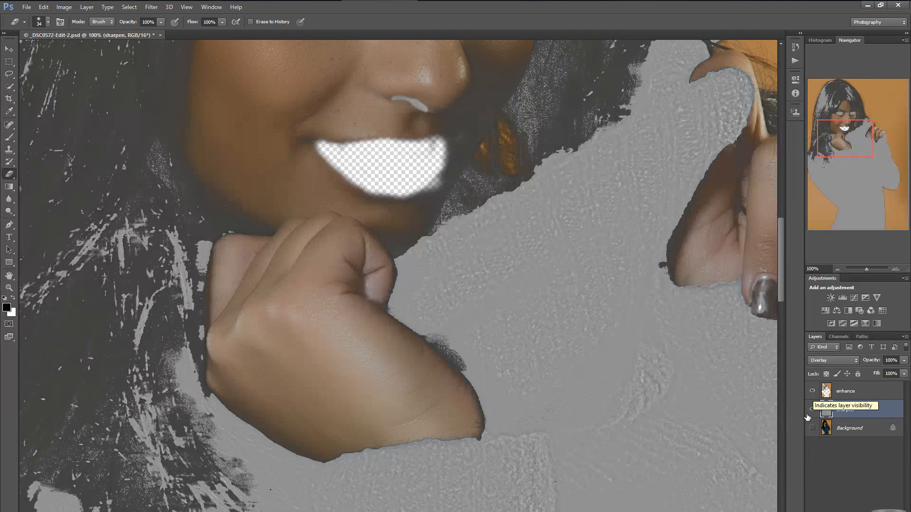
click(813, 410)
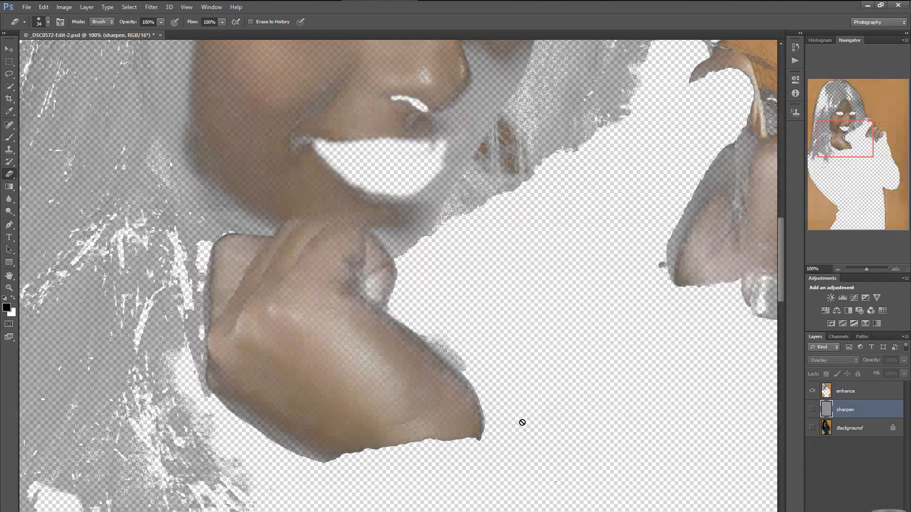
click(851, 394)
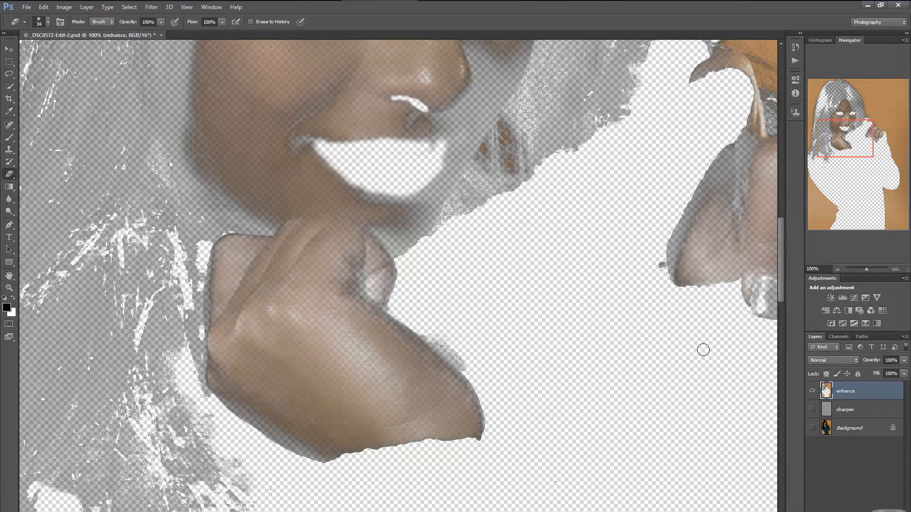
click(812, 411)
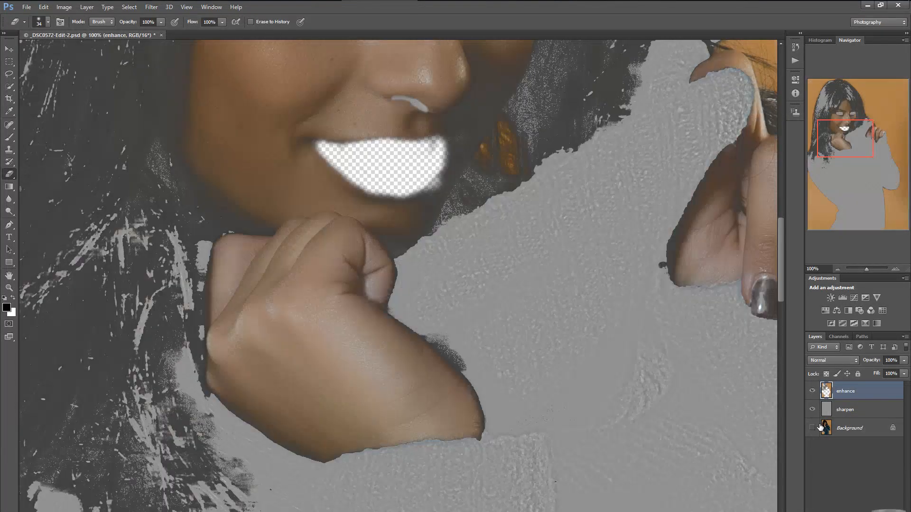
click(812, 428)
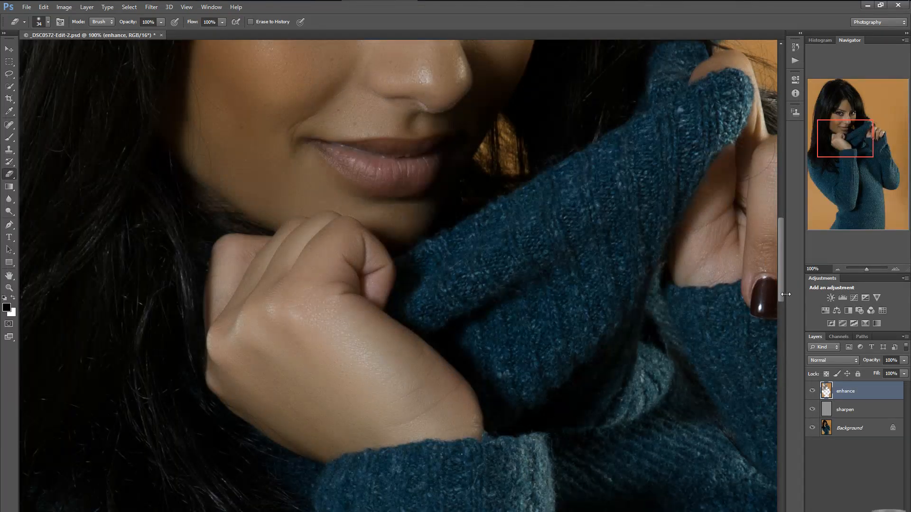
At 50% zoom, hide the Background and toggle the sharpen layer to examine what the enhance layer still covers in the hair
click(836, 269)
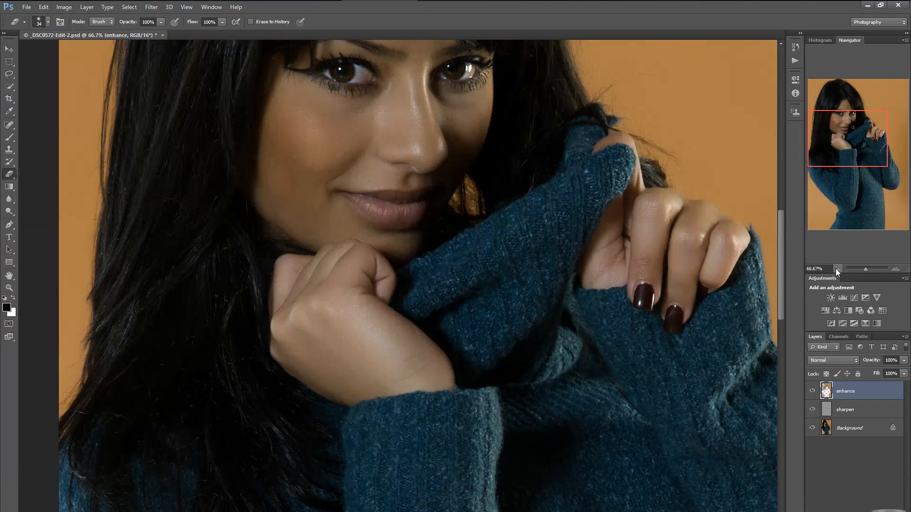
click(837, 269)
drag(780, 283, 807, 250)
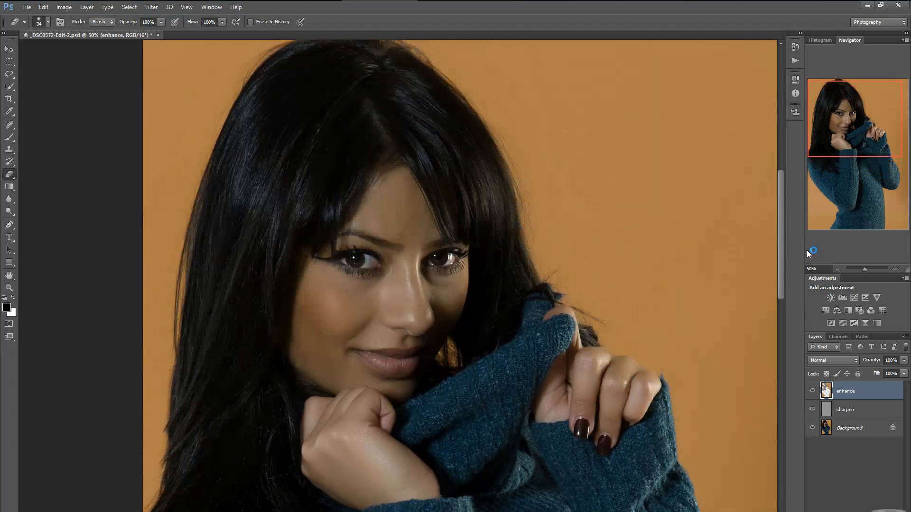
click(808, 279)
click(812, 430)
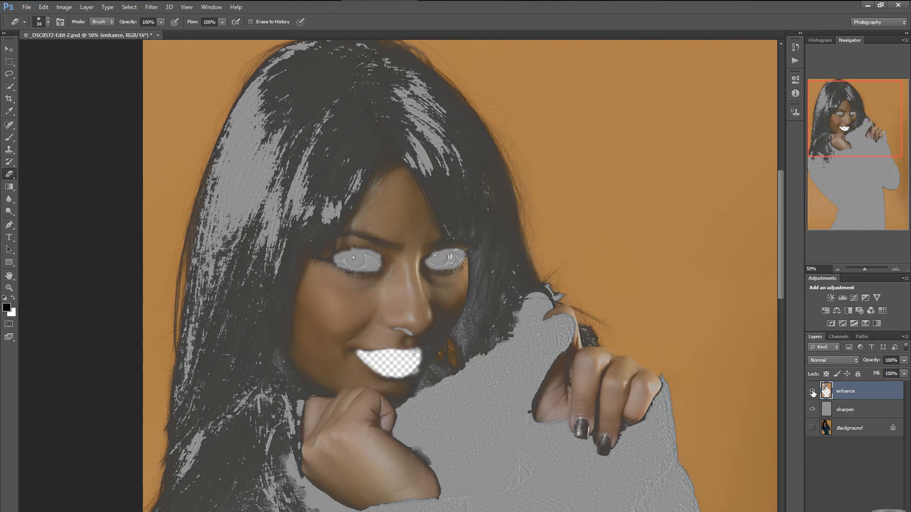
click(812, 410)
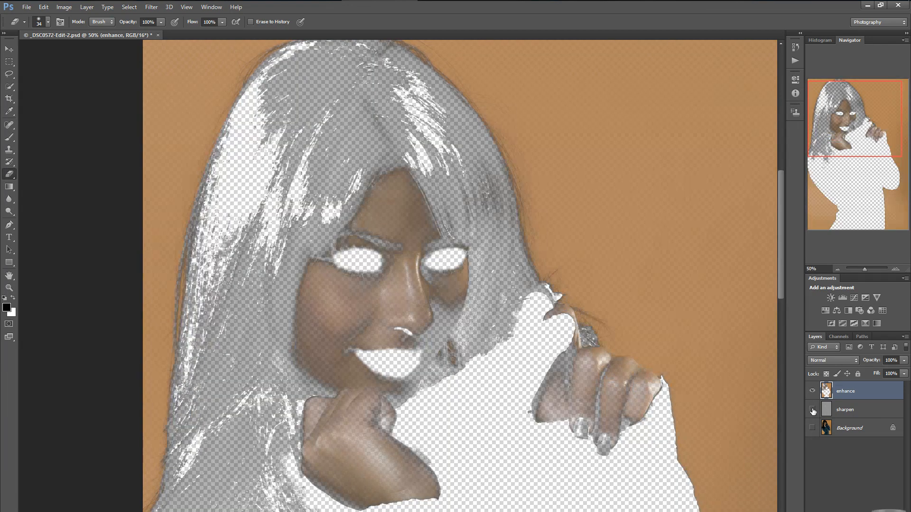
click(813, 410)
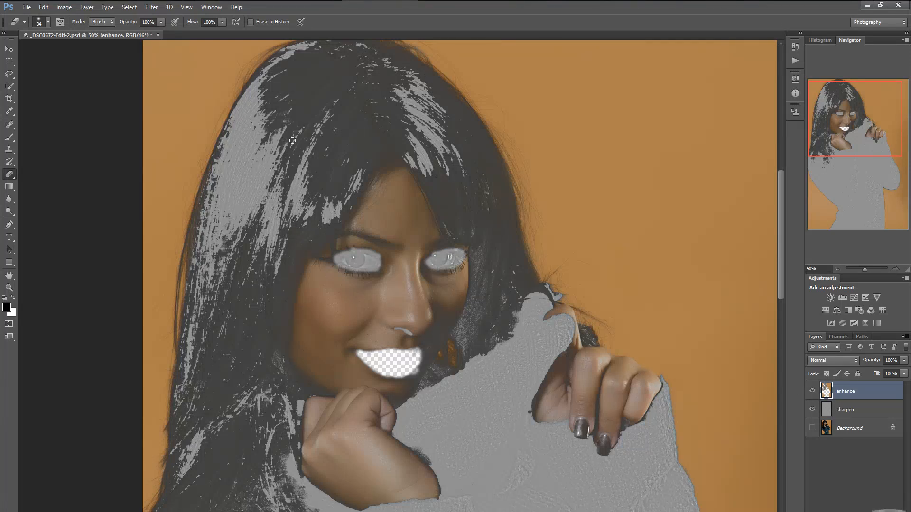
Erase the enhance layer over the crown and long hair on the image's left side using a soft 139 px eraser
mouse_move(283, 123)
mouse_down()
mouse_move(295, 105)
mouse_move(268, 136)
mouse_move(277, 130)
mouse_up()
right_click(276, 130)
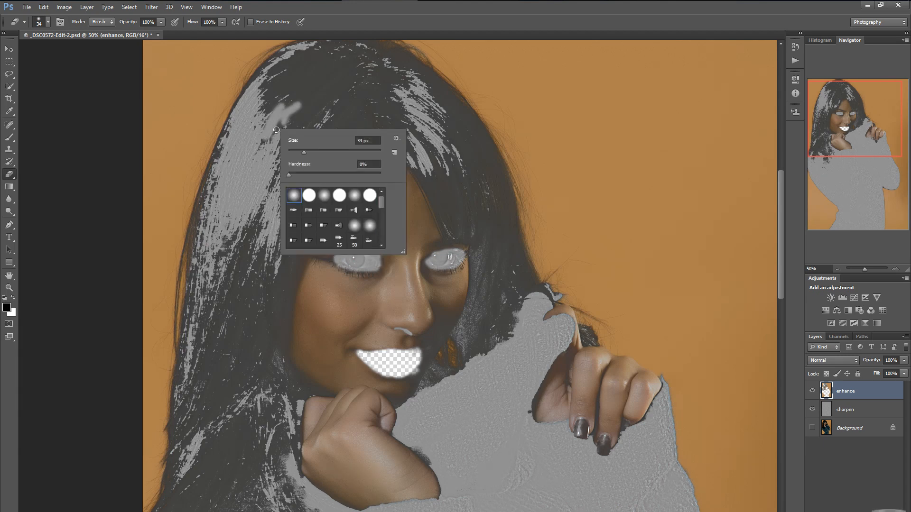
click(344, 150)
mouse_move(280, 96)
mouse_down()
mouse_move(294, 98)
mouse_move(269, 91)
mouse_move(268, 128)
mouse_move(285, 95)
mouse_move(271, 94)
mouse_move(289, 72)
mouse_move(332, 57)
mouse_move(317, 61)
mouse_move(296, 121)
mouse_move(273, 135)
mouse_up()
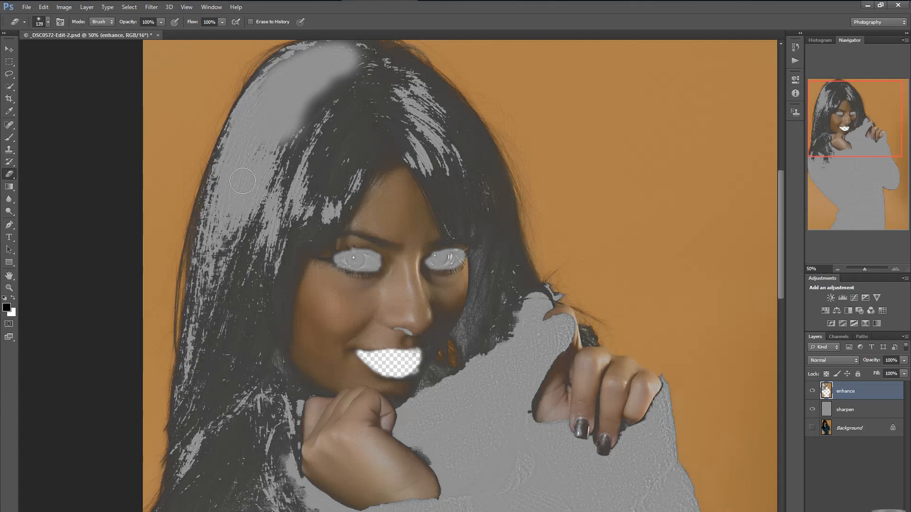
mouse_move(242, 180)
mouse_down()
mouse_move(270, 151)
mouse_move(230, 245)
mouse_move(292, 138)
mouse_move(270, 154)
mouse_move(320, 53)
mouse_move(291, 114)
mouse_move(350, 91)
mouse_move(304, 116)
mouse_move(354, 70)
mouse_move(319, 105)
mouse_move(328, 70)
mouse_move(293, 108)
mouse_move(256, 175)
mouse_move(248, 162)
mouse_move(239, 187)
mouse_move(261, 148)
mouse_up()
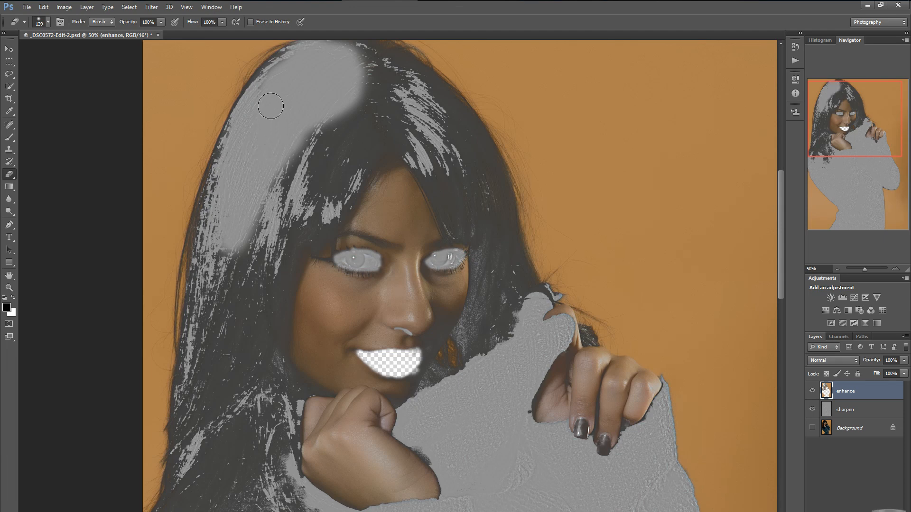
mouse_move(270, 106)
mouse_down()
mouse_move(228, 159)
mouse_move(208, 231)
mouse_move(197, 282)
mouse_move(200, 360)
mouse_move(232, 254)
mouse_move(234, 265)
mouse_move(249, 247)
mouse_move(249, 270)
mouse_move(269, 205)
mouse_move(306, 159)
mouse_up()
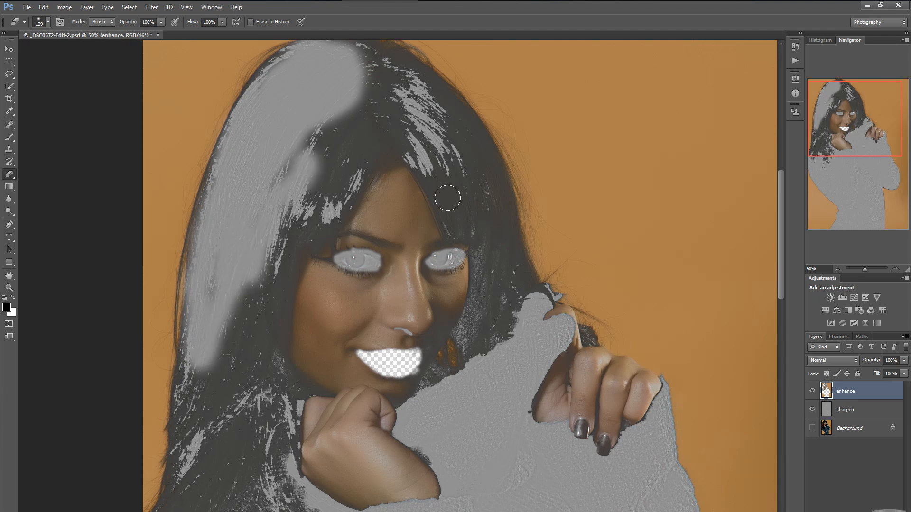
Isolate the enhance layer, erase it over the remaining hair around the face, and make the sharpen and Background layers visible again
click(811, 429)
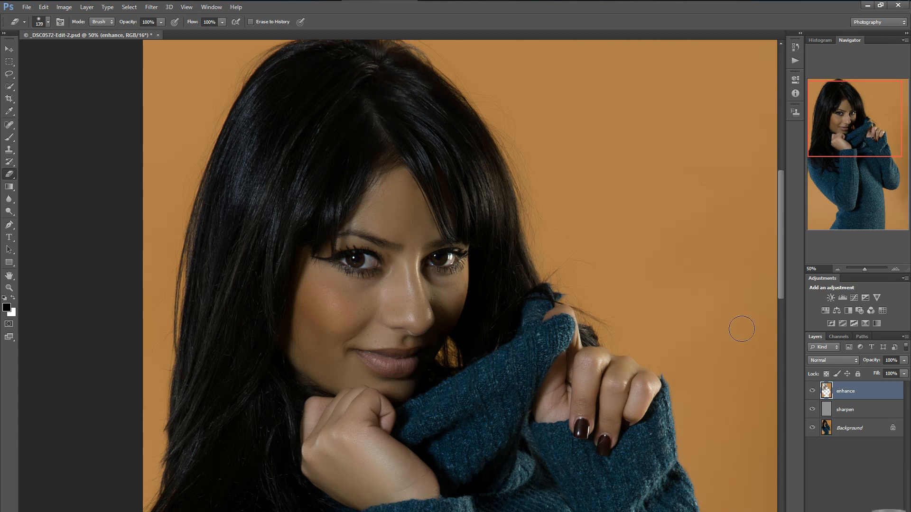
click(813, 428)
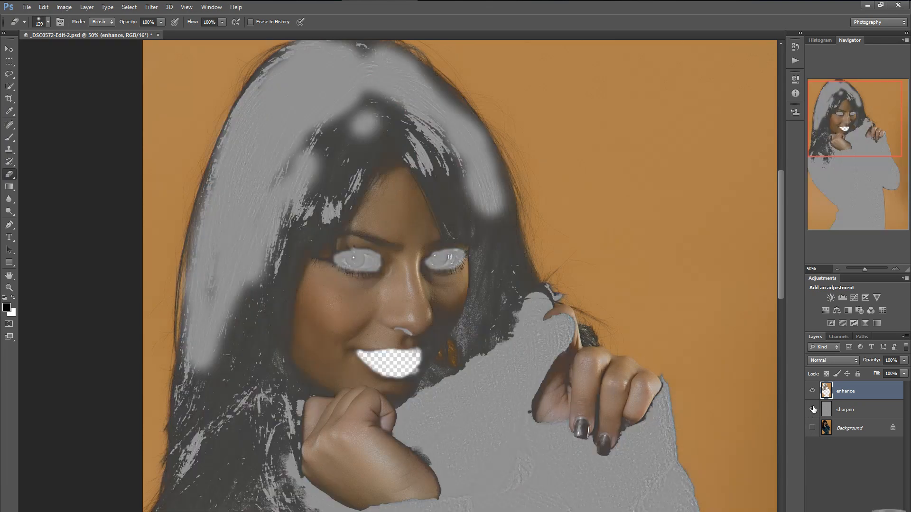
click(812, 409)
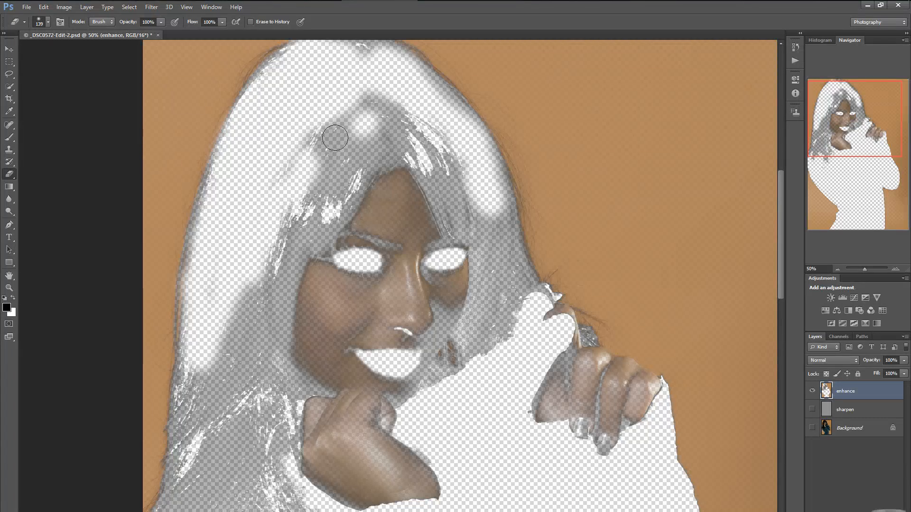
mouse_move(319, 149)
mouse_down()
mouse_move(376, 104)
mouse_move(317, 155)
mouse_move(330, 130)
mouse_move(293, 157)
mouse_move(313, 132)
mouse_move(364, 114)
mouse_move(394, 116)
mouse_move(281, 219)
mouse_move(258, 328)
mouse_move(247, 318)
mouse_move(233, 349)
mouse_move(244, 287)
mouse_move(231, 356)
mouse_move(201, 399)
mouse_move(197, 378)
mouse_move(193, 453)
mouse_move(221, 368)
mouse_move(220, 430)
mouse_move(246, 341)
mouse_move(252, 365)
mouse_move(266, 355)
mouse_move(261, 392)
mouse_move(238, 408)
mouse_move(235, 463)
mouse_move(203, 457)
mouse_move(198, 483)
mouse_move(189, 477)
mouse_move(195, 510)
mouse_move(224, 482)
mouse_move(219, 510)
mouse_move(219, 439)
mouse_move(257, 494)
mouse_move(264, 407)
mouse_move(243, 509)
mouse_move(264, 496)
mouse_move(274, 473)
mouse_move(279, 508)
mouse_move(288, 500)
mouse_move(275, 488)
mouse_move(234, 489)
mouse_up()
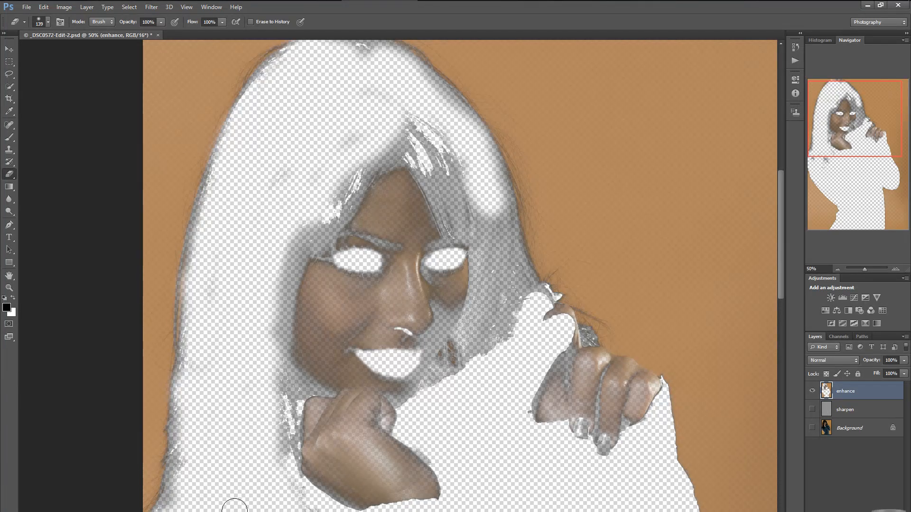
drag(179, 465, 179, 463)
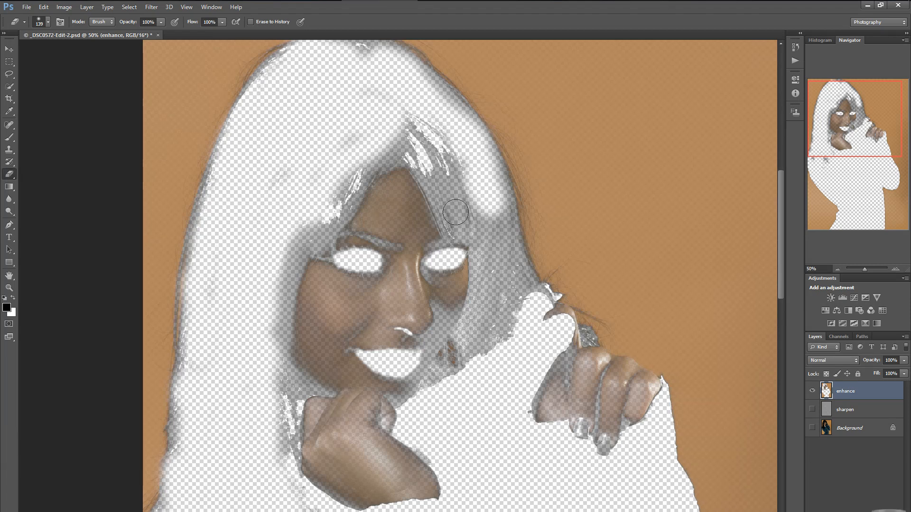
mouse_move(439, 151)
mouse_down()
mouse_move(447, 205)
mouse_move(436, 179)
mouse_move(475, 189)
mouse_move(500, 258)
mouse_move(493, 287)
mouse_move(487, 269)
mouse_move(494, 309)
mouse_move(477, 349)
mouse_move(511, 309)
mouse_move(504, 270)
mouse_move(512, 244)
mouse_move(534, 295)
mouse_up()
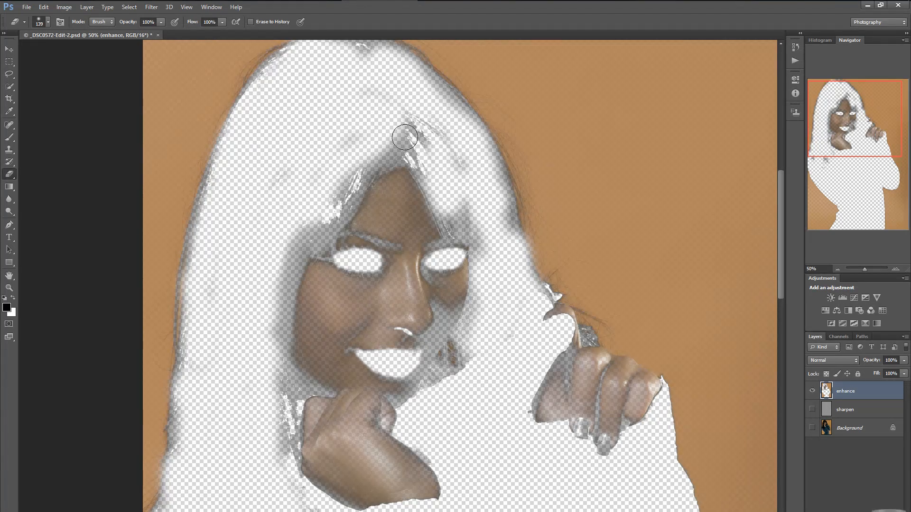
mouse_move(407, 136)
mouse_down()
mouse_move(350, 163)
mouse_move(286, 247)
mouse_move(273, 363)
mouse_move(266, 330)
mouse_move(274, 266)
mouse_move(277, 385)
mouse_up()
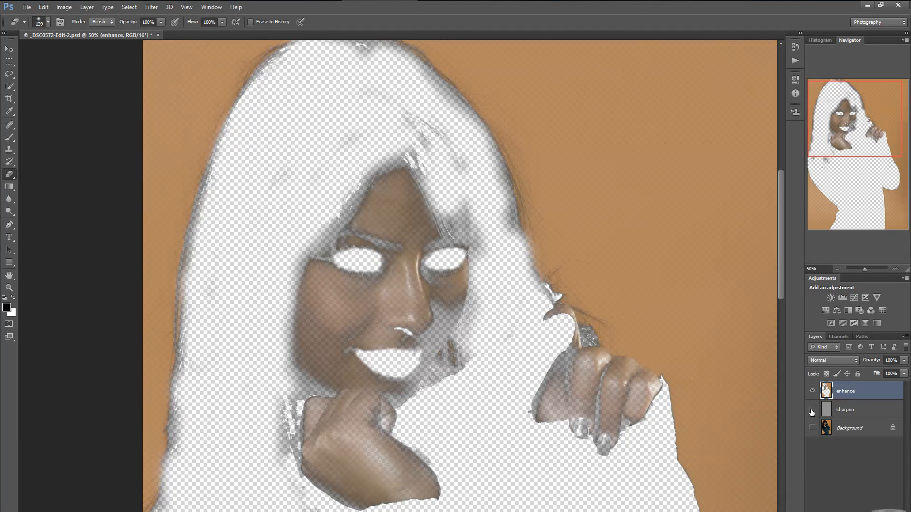
click(812, 410)
click(812, 428)
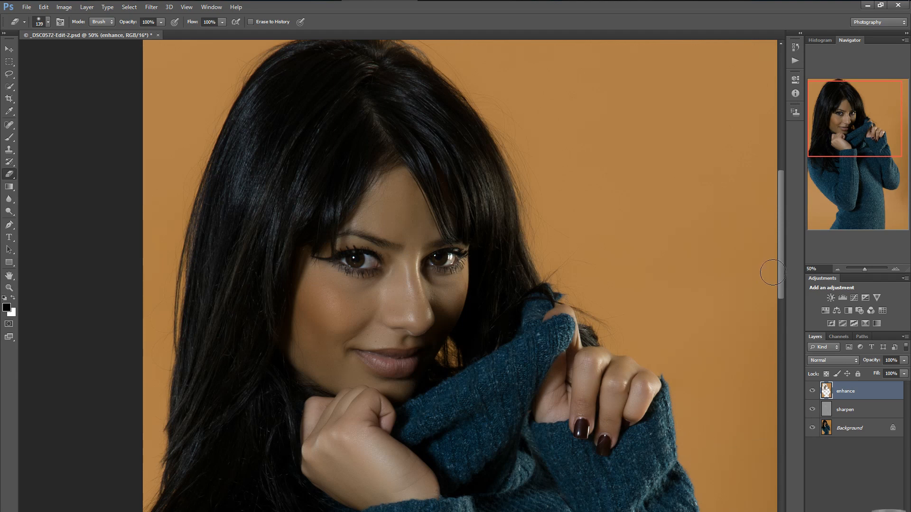
Check the hair and hands by toggling the visibility of the sharpen and Background layers
drag(781, 269, 778, 290)
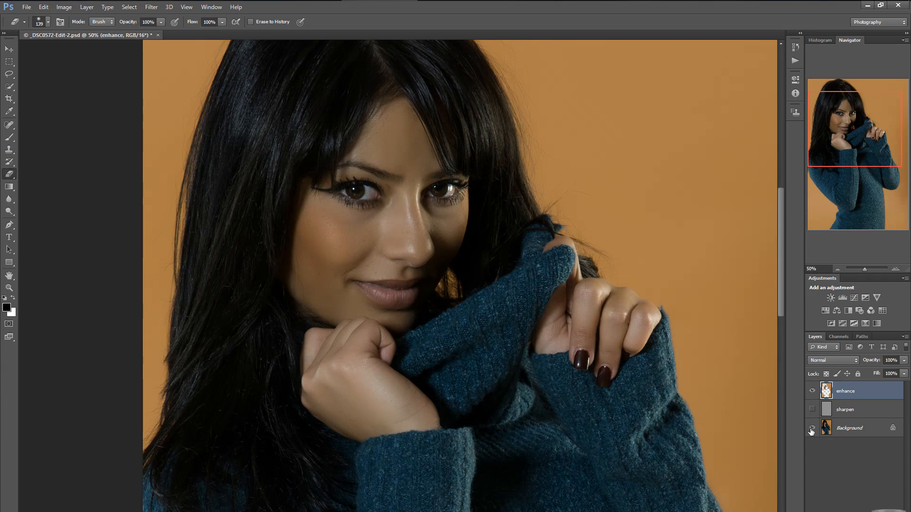
click(812, 428)
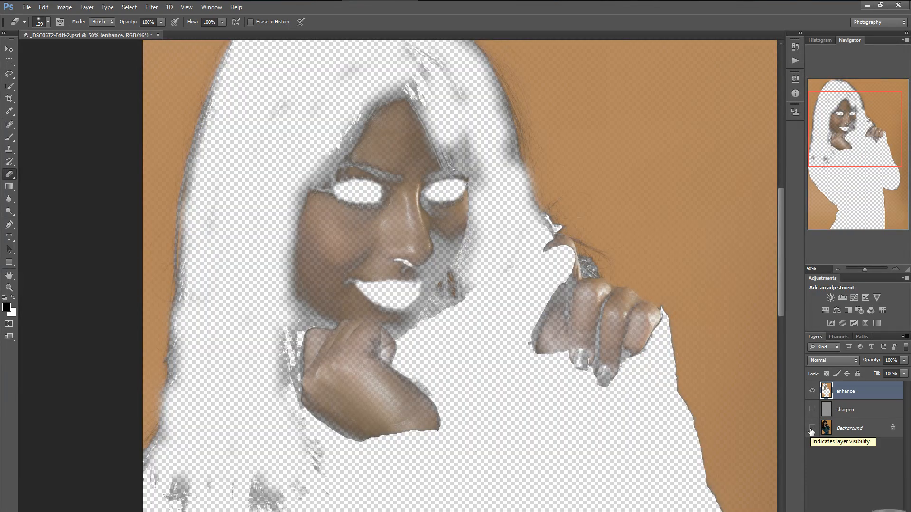
click(811, 429)
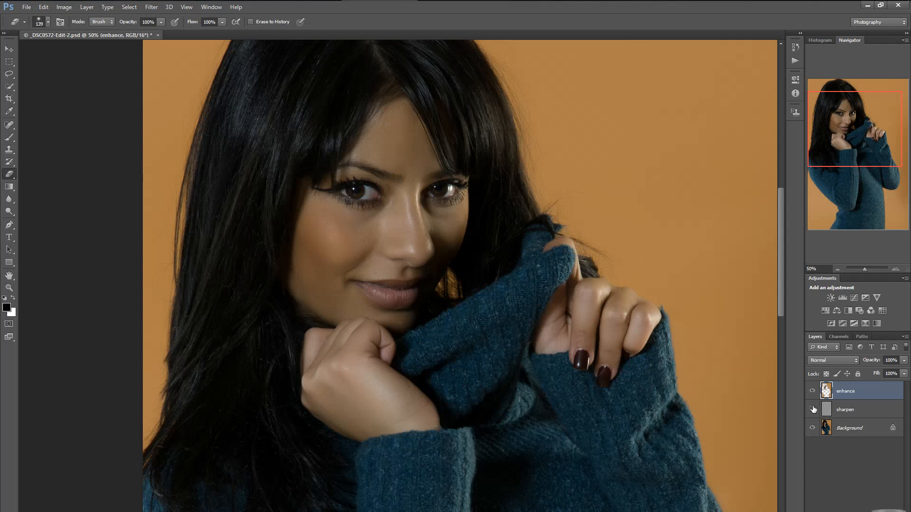
click(814, 409)
Erase the enhance layer over the dark fingernails with a 33 px eraser, and compare the portrait with and without the sharpen layer
right_click(594, 362)
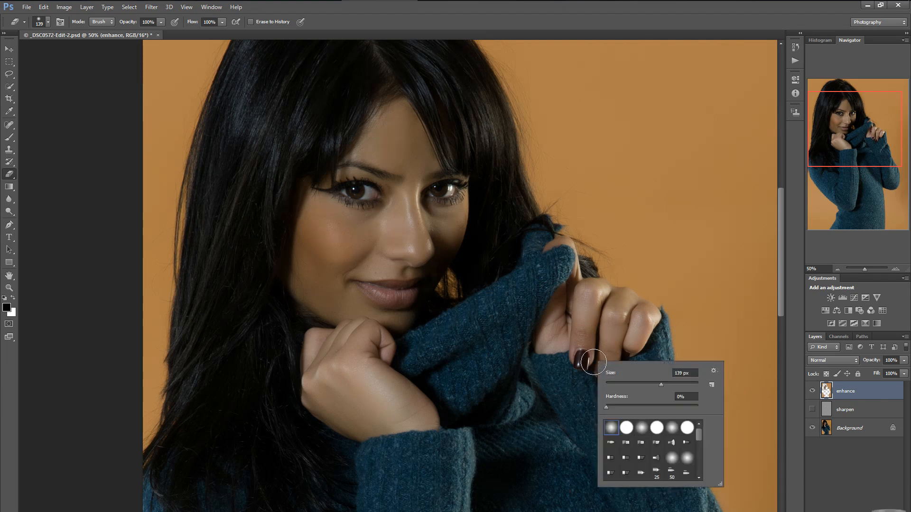
click(614, 383)
click(620, 383)
key(Return)
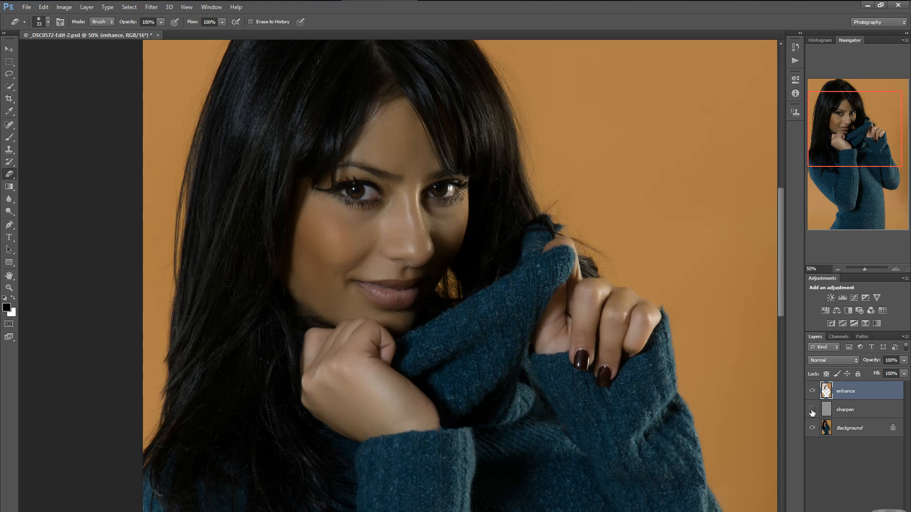
click(812, 410)
click(812, 410)
Hide the Background, erase leftover enhance patches over the hair and fingernails with the 33 px eraser, and show the Background again
click(812, 428)
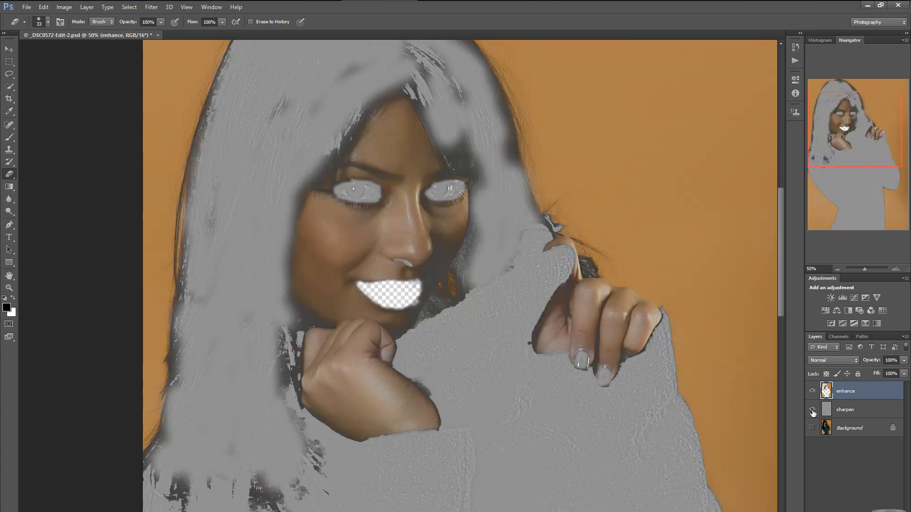
click(812, 411)
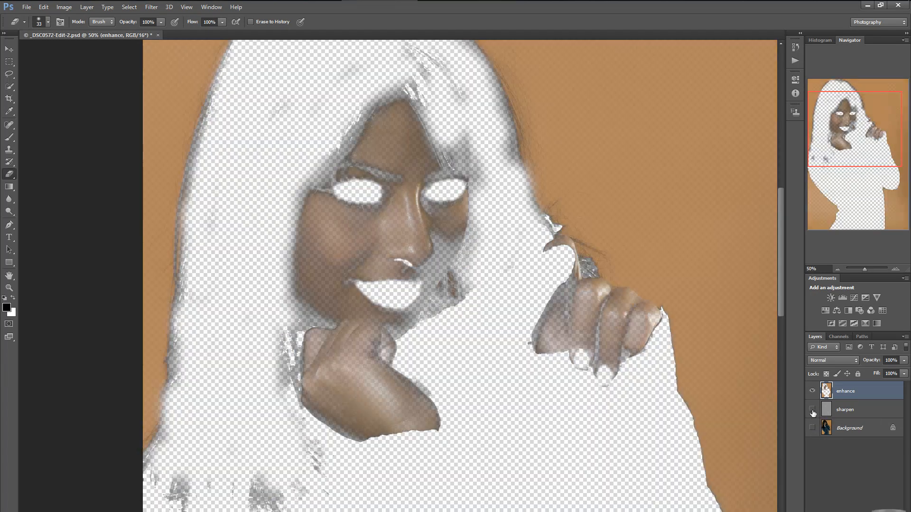
click(813, 411)
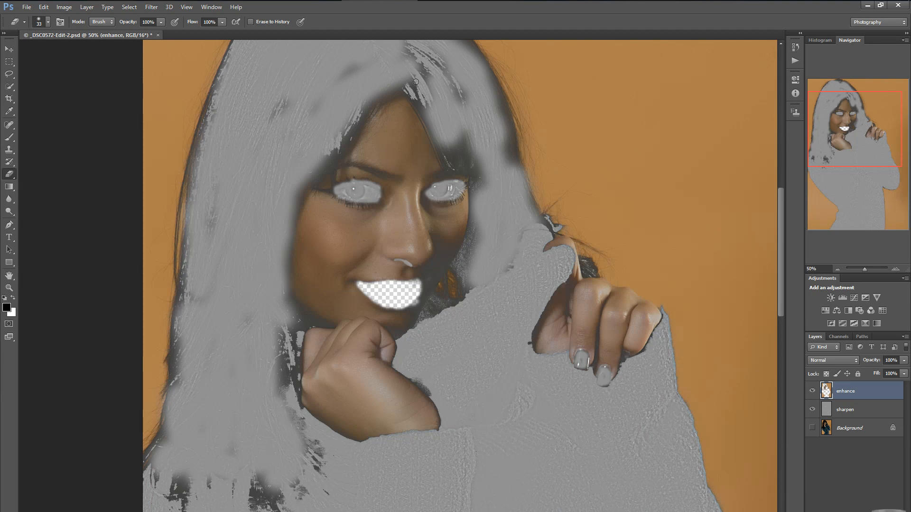
mouse_move(416, 81)
mouse_down()
mouse_move(448, 133)
mouse_move(414, 63)
mouse_move(440, 81)
mouse_move(419, 61)
mouse_up()
drag(283, 103, 267, 117)
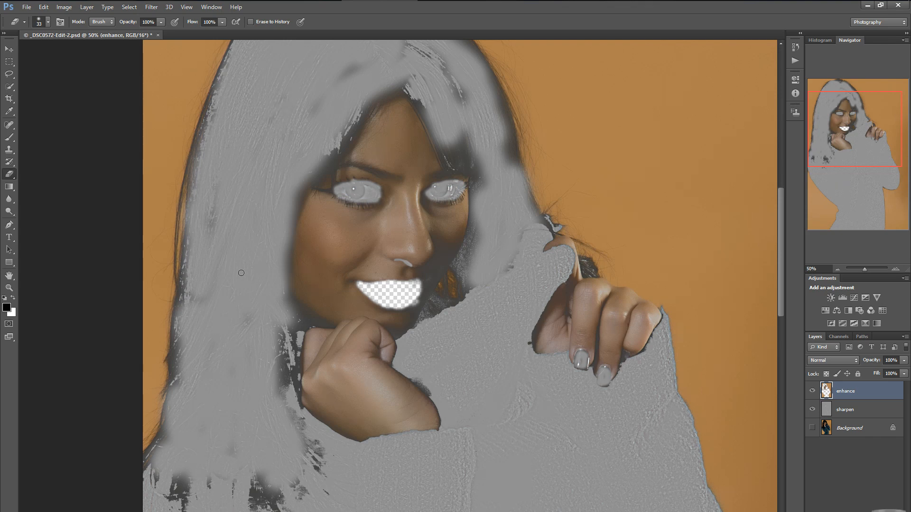
mouse_move(187, 255)
mouse_down()
mouse_move(185, 311)
mouse_move(192, 274)
mouse_move(188, 266)
mouse_move(173, 340)
mouse_move(173, 395)
mouse_move(201, 371)
mouse_up()
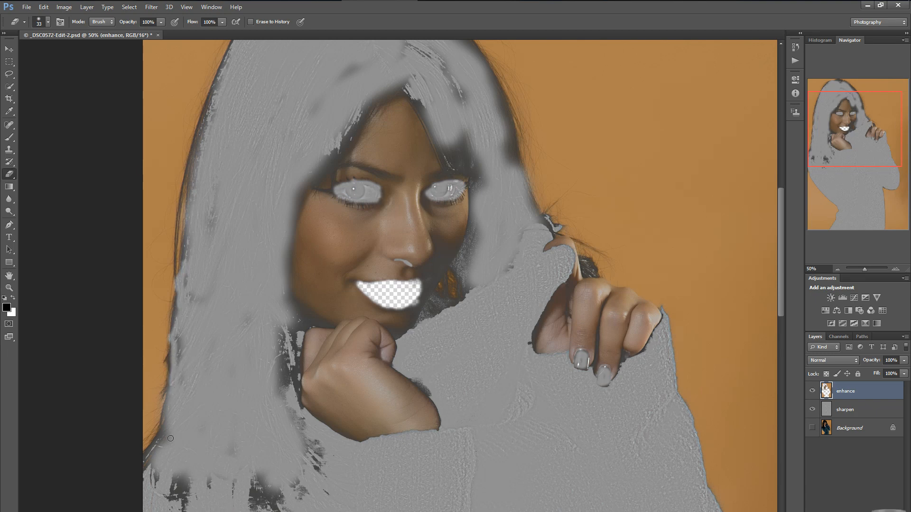
mouse_move(170, 439)
mouse_down()
mouse_move(177, 469)
mouse_move(158, 460)
mouse_move(177, 489)
mouse_move(186, 480)
mouse_move(175, 485)
mouse_move(178, 500)
mouse_move(176, 488)
mouse_move(192, 504)
mouse_move(238, 479)
mouse_move(271, 504)
mouse_move(269, 484)
mouse_move(272, 504)
mouse_move(261, 475)
mouse_move(266, 510)
mouse_up()
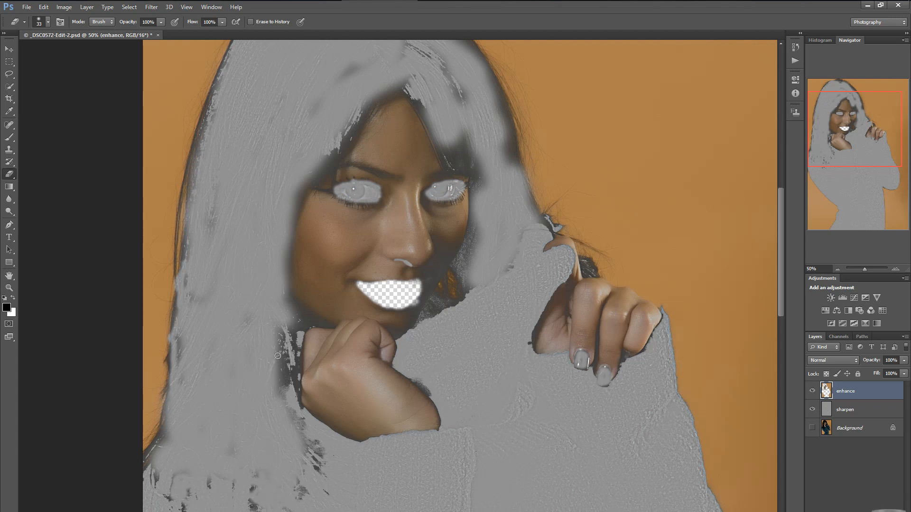
drag(277, 356, 277, 385)
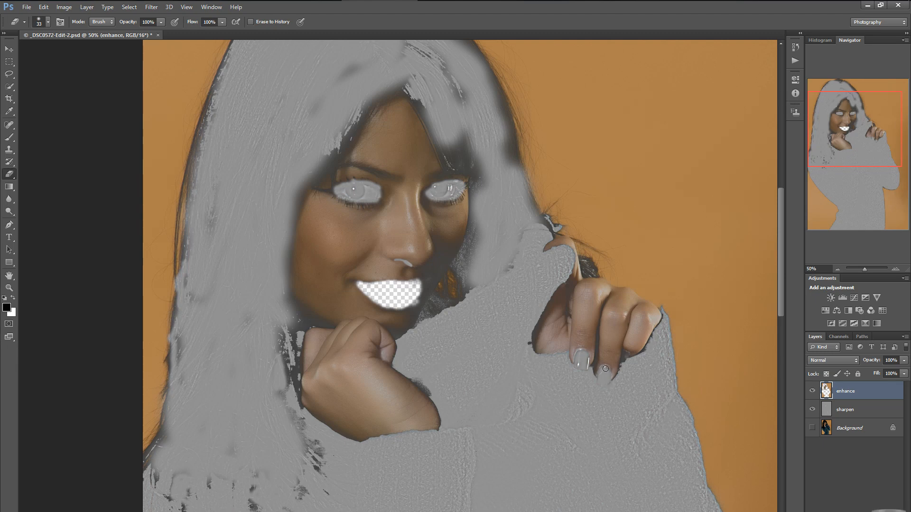
click(812, 427)
Compare the raised hand and sweater at 100% zoom with and without the sharpen layer
click(812, 410)
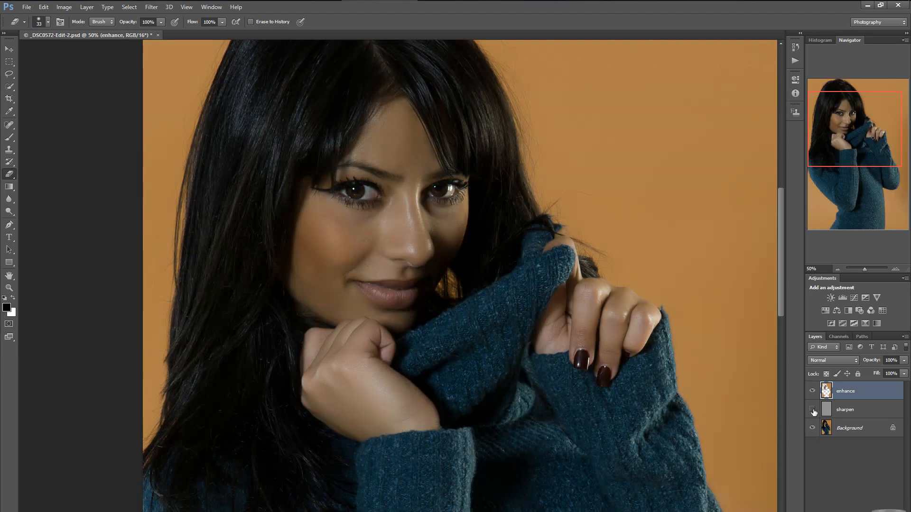
click(896, 269)
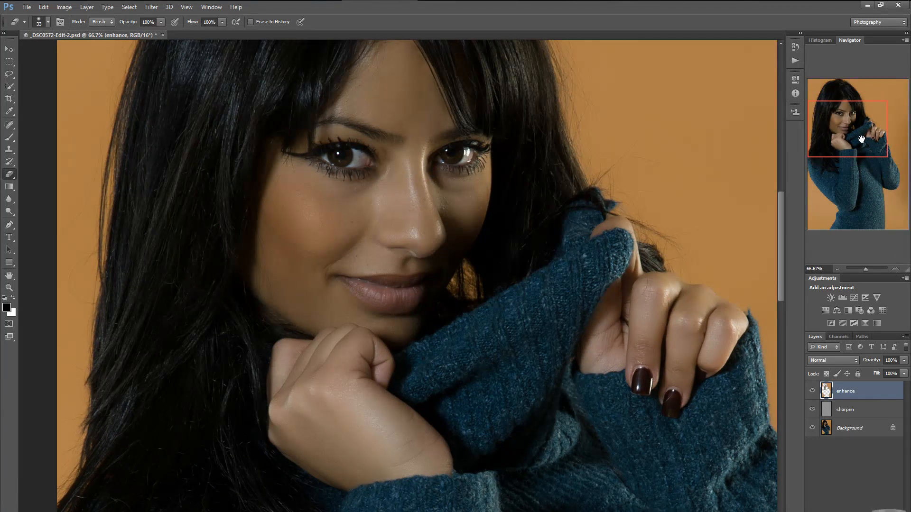
click(896, 269)
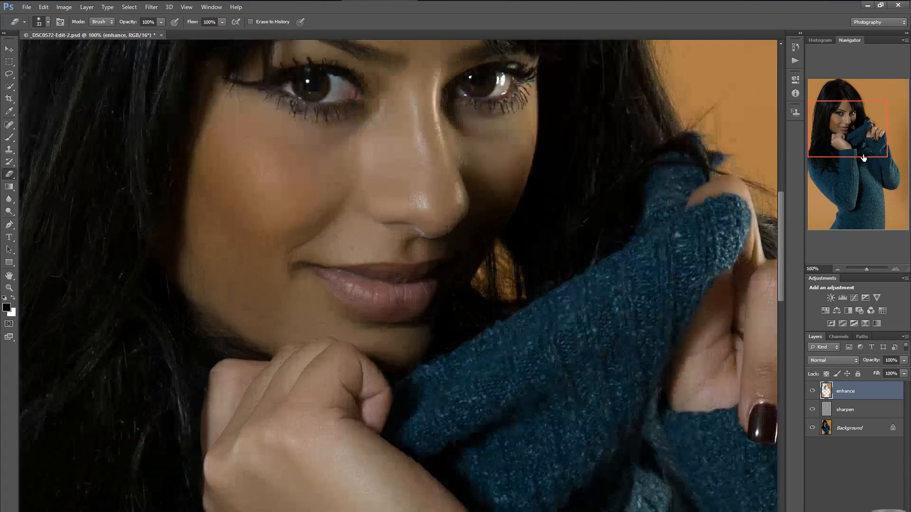
drag(868, 132, 892, 144)
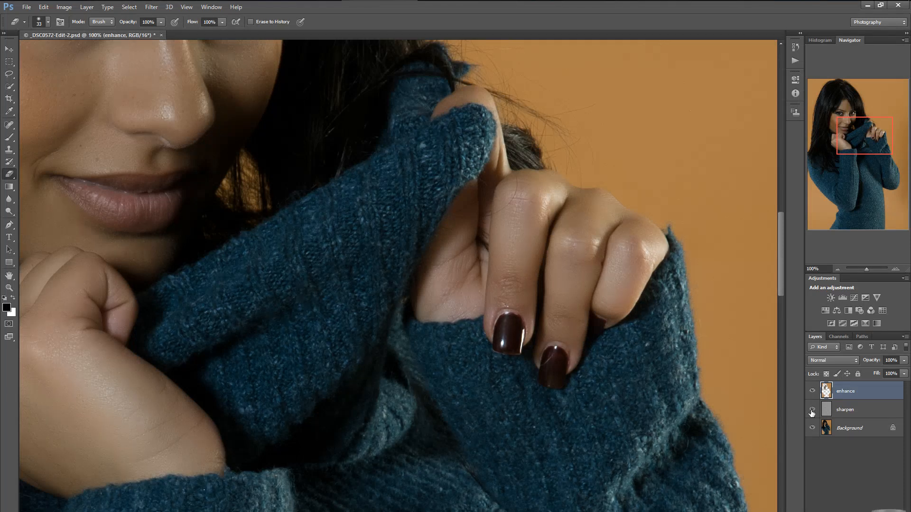
click(812, 410)
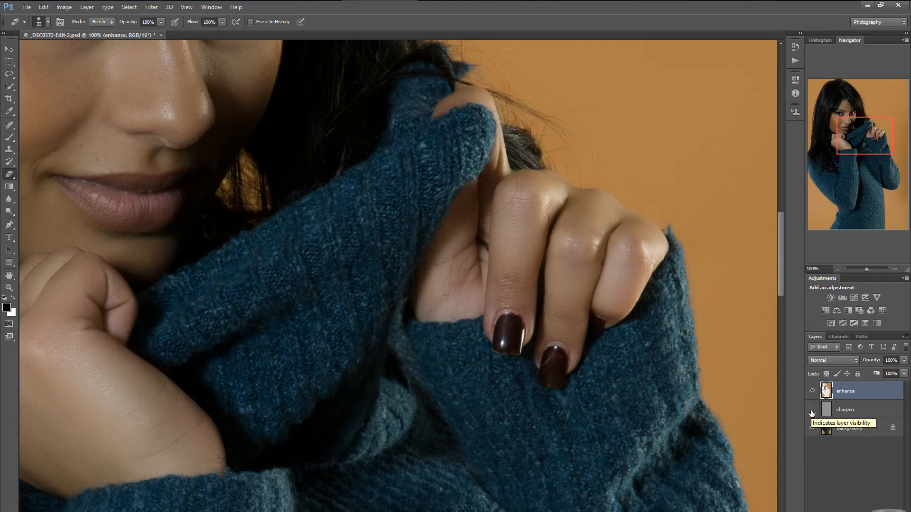
click(812, 410)
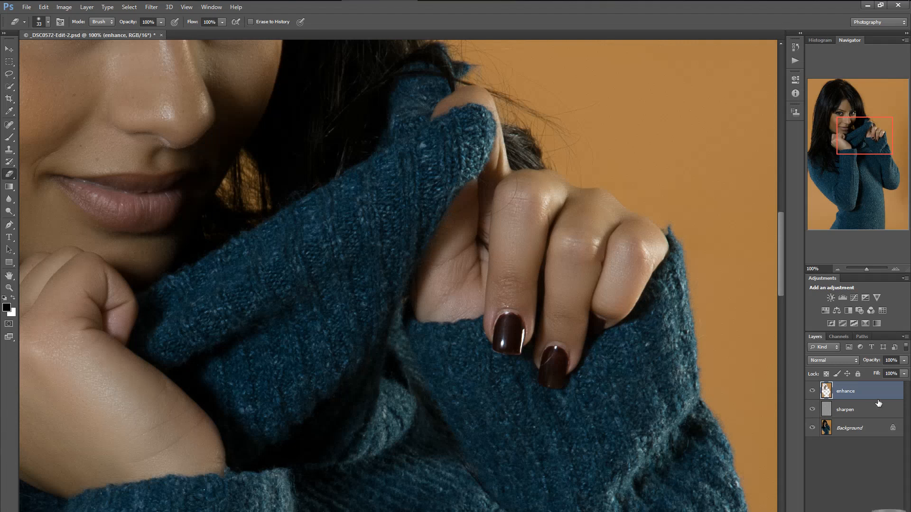
Try the sharpen layer at 53% opacity and compare the sweater and hand with and without it
click(854, 411)
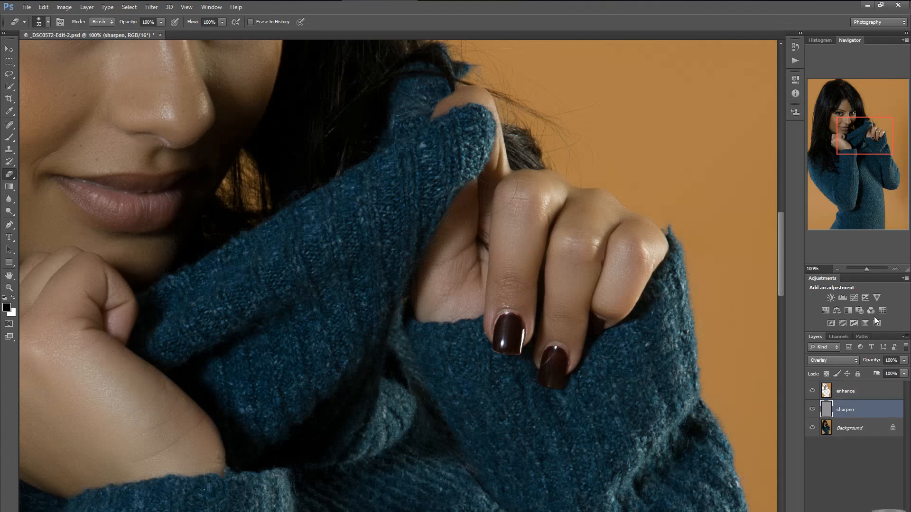
click(904, 361)
click(859, 372)
drag(858, 371, 862, 371)
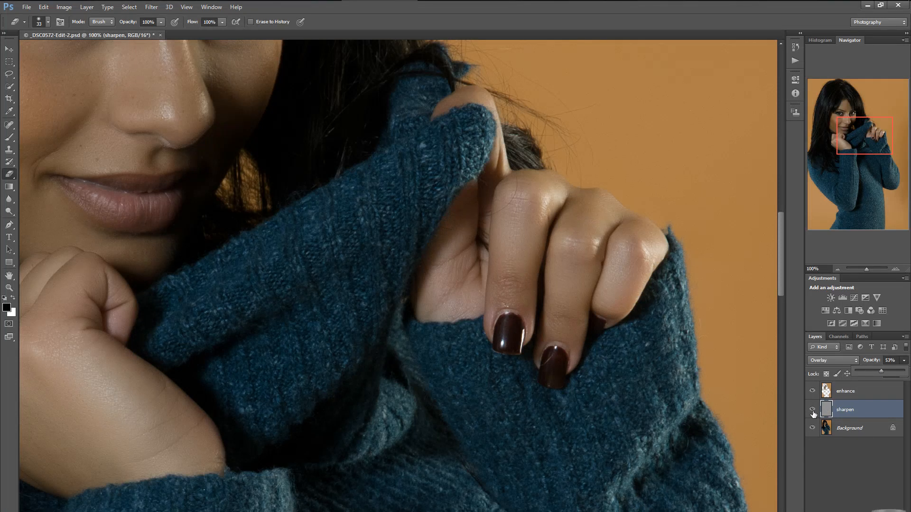
click(813, 411)
click(813, 412)
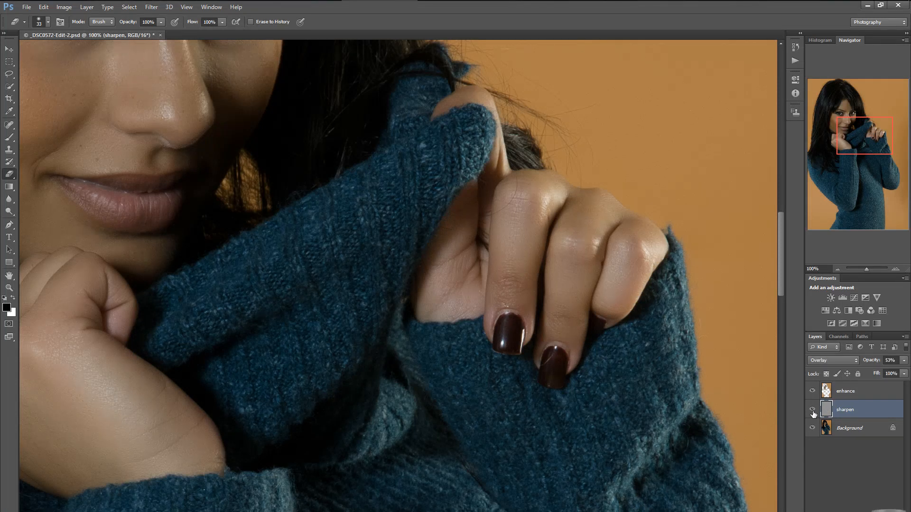
click(813, 411)
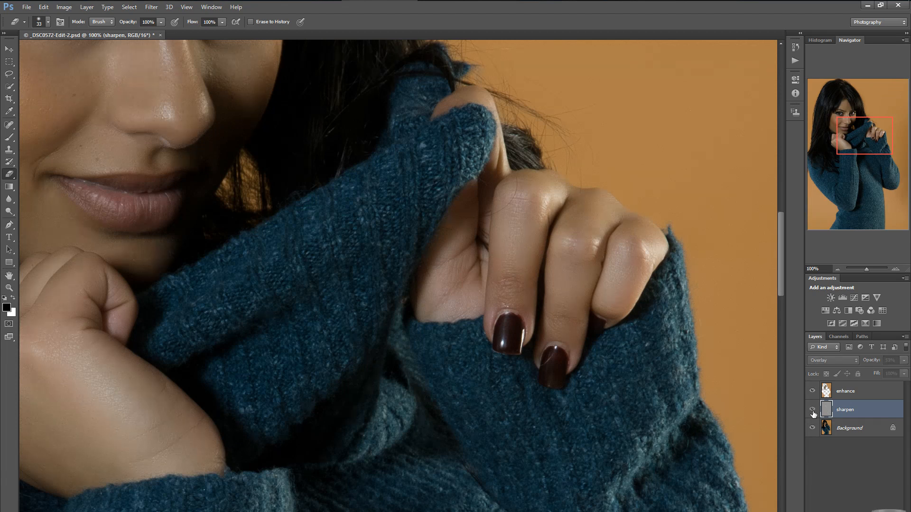
click(812, 412)
click(813, 412)
click(813, 412)
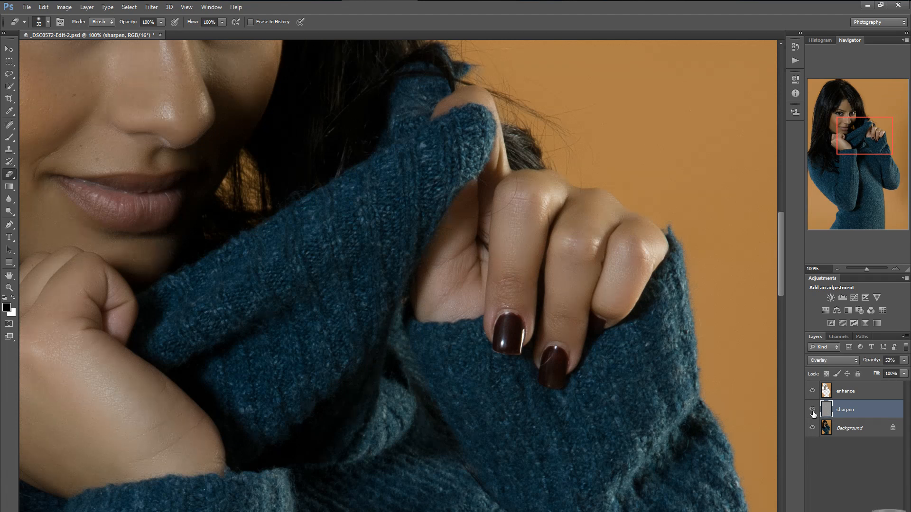
Set the sharpen layer's opacity to 100%, compare the picture with and without it, and check the whole portrait
click(904, 361)
drag(886, 371, 908, 371)
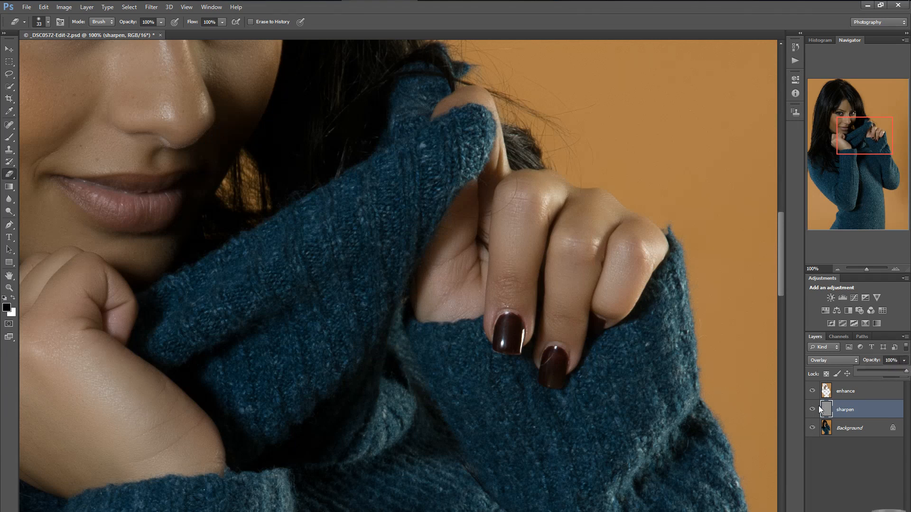
click(812, 410)
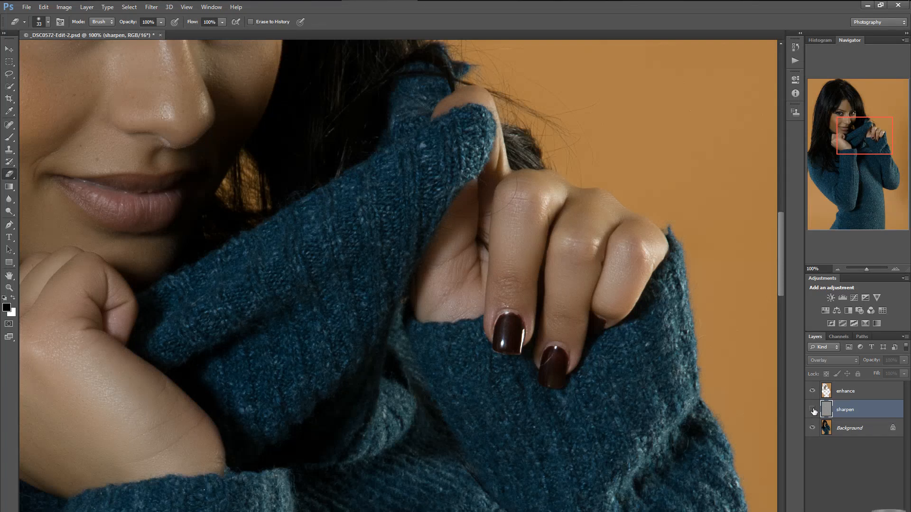
click(813, 409)
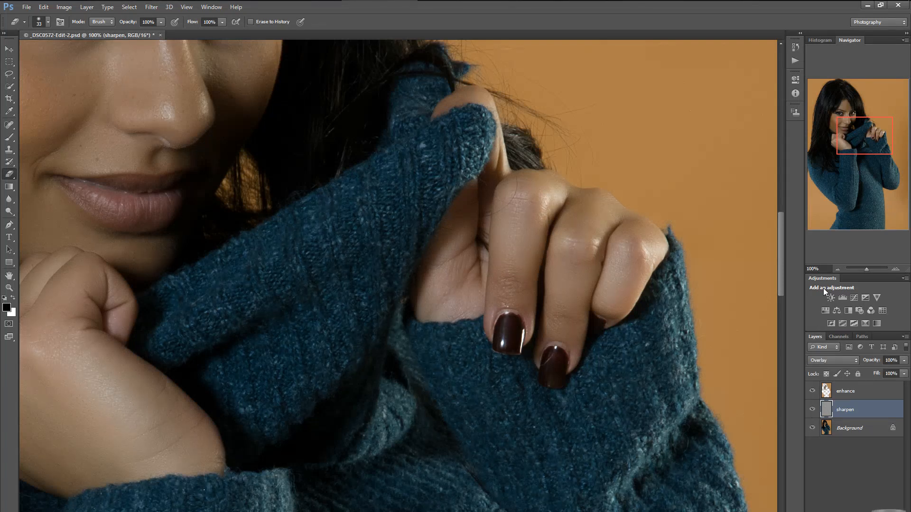
click(838, 269)
click(838, 269)
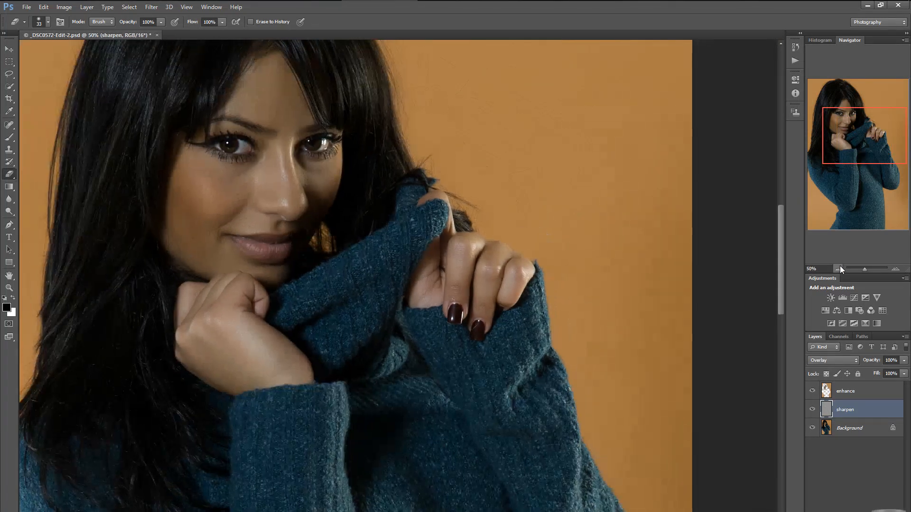
click(838, 269)
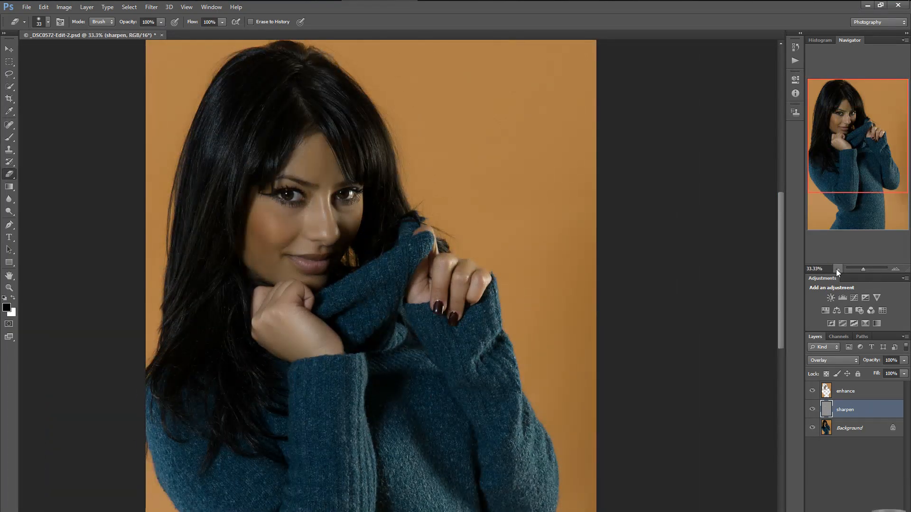
click(837, 269)
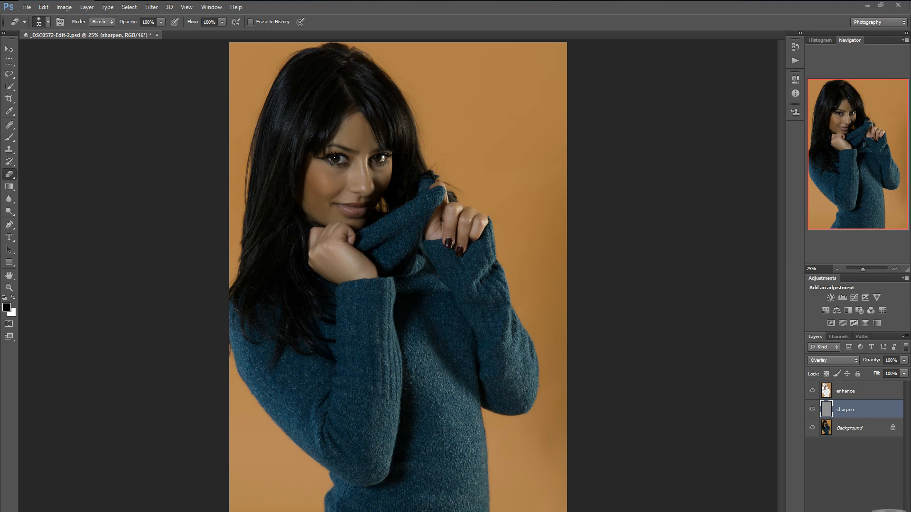
Switch to Firefox, close the inbox tab and move the browser window off the screen
mouse_move(190, 3)
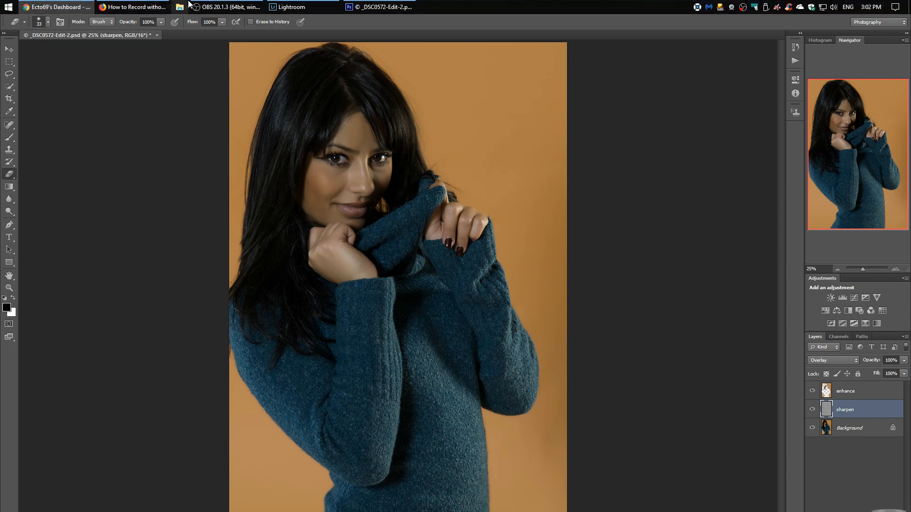
click(113, 10)
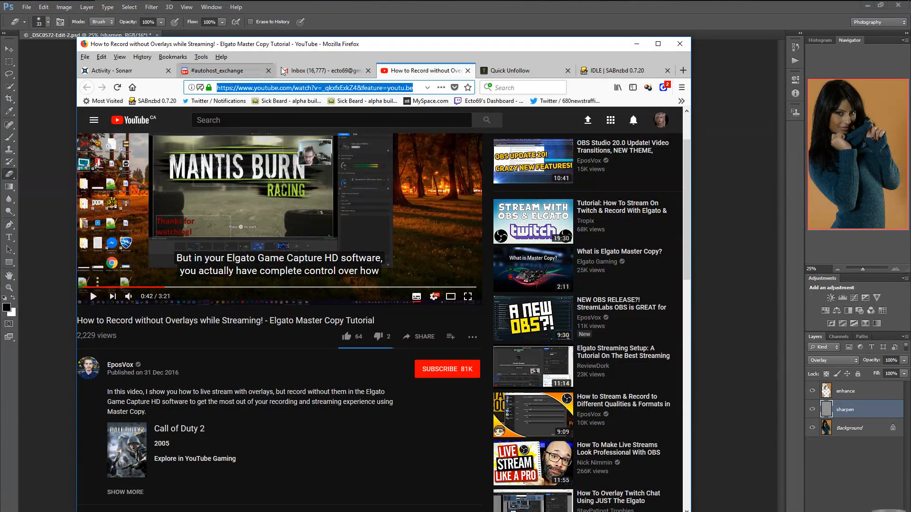
click(368, 70)
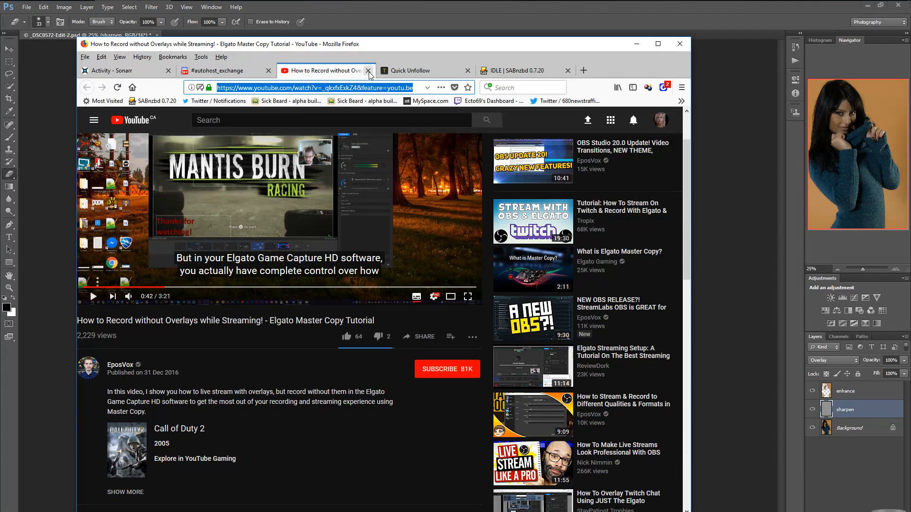
drag(297, 48, 910, 40)
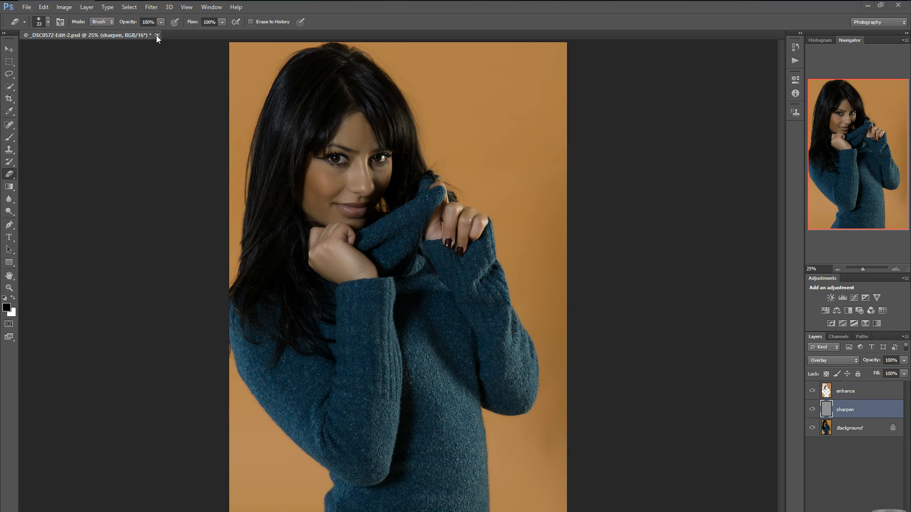
Close _DSC0572-Edit-2.psd with its changes saved, and switch to Lightroom with its window moved lower on the screen
click(156, 36)
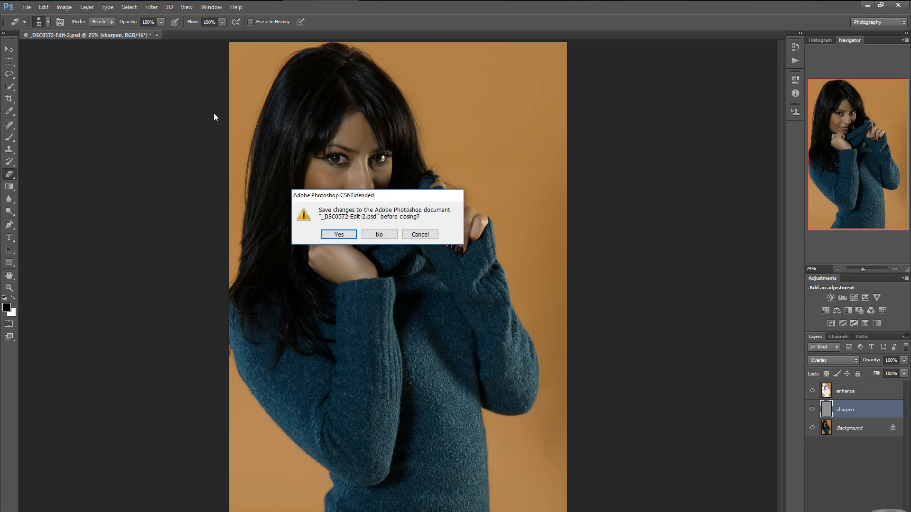
click(339, 236)
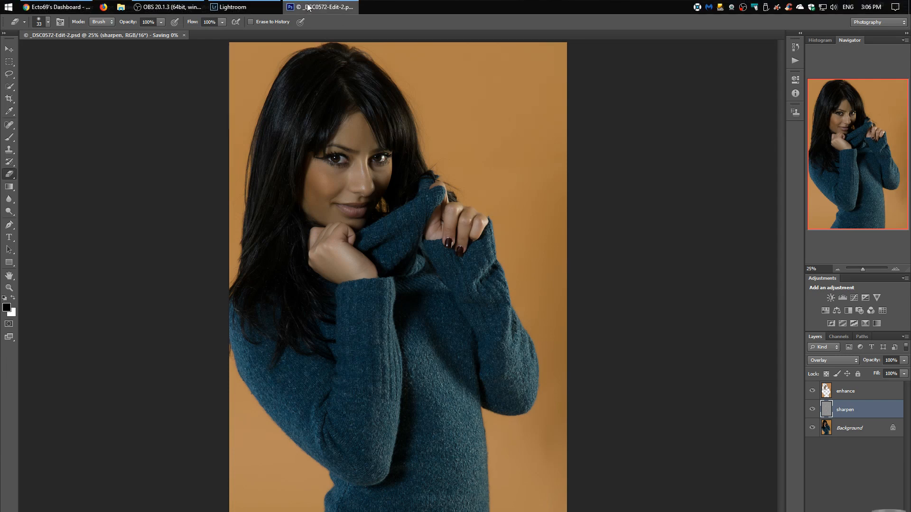
mouse_move(229, 8)
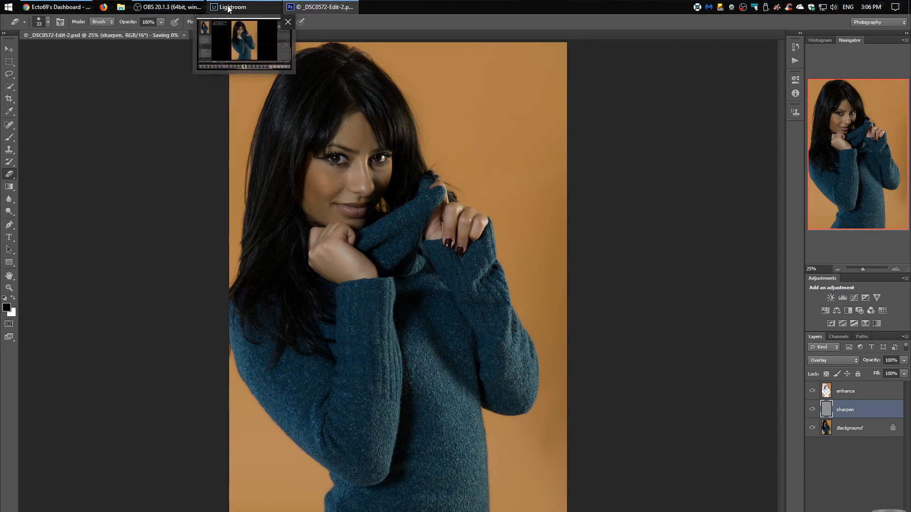
click(233, 8)
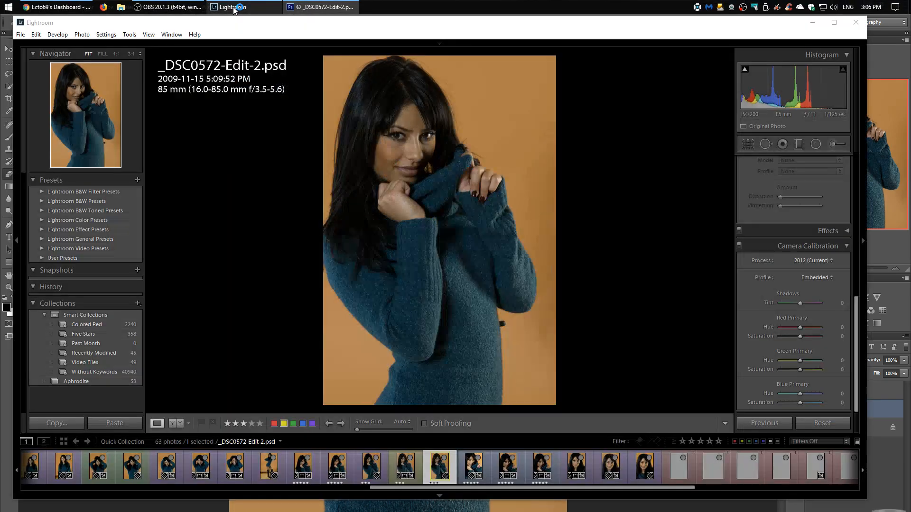
drag(245, 24, 250, 64)
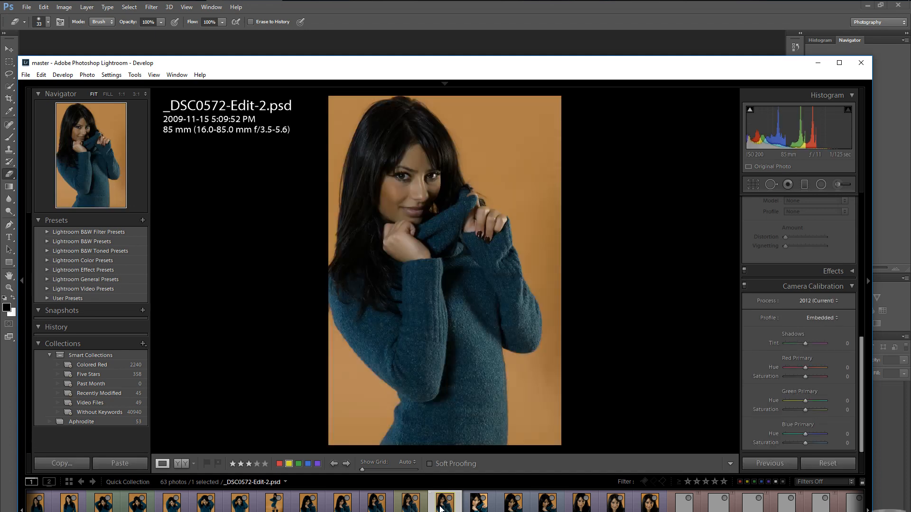
click(411, 506)
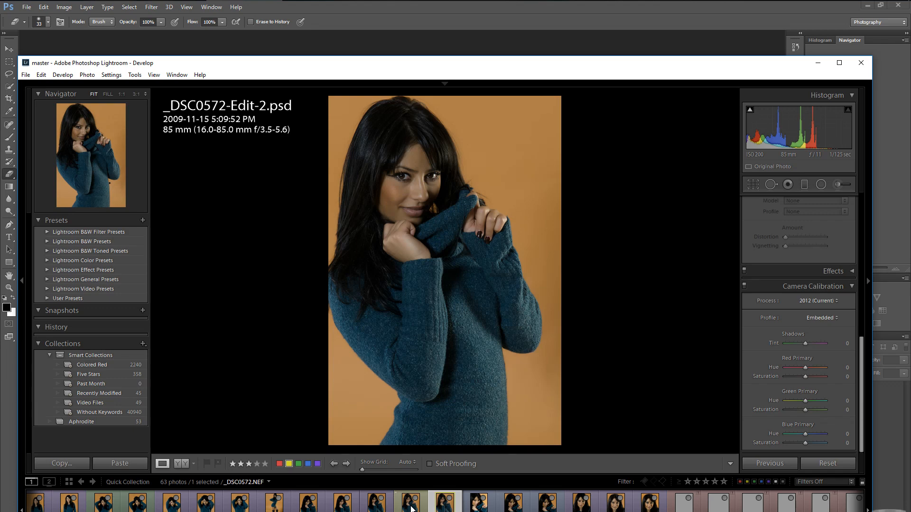
right_click(411, 509)
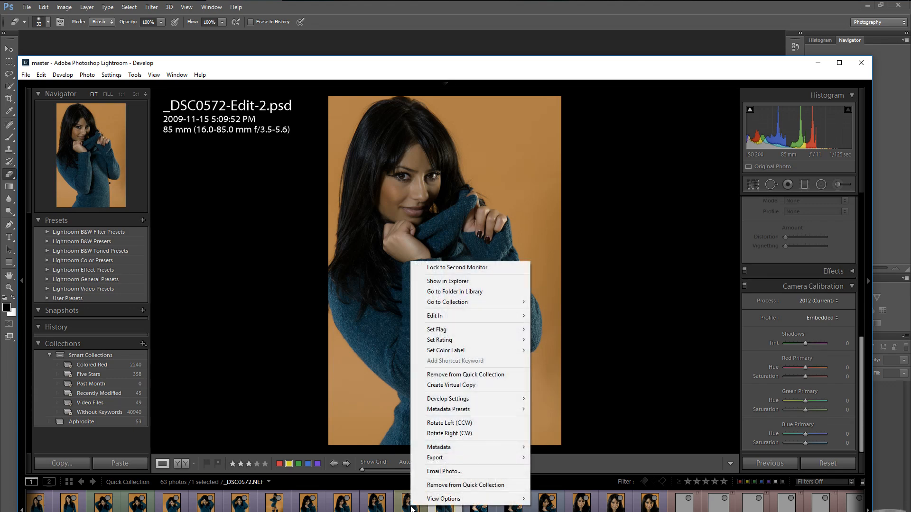
click(280, 383)
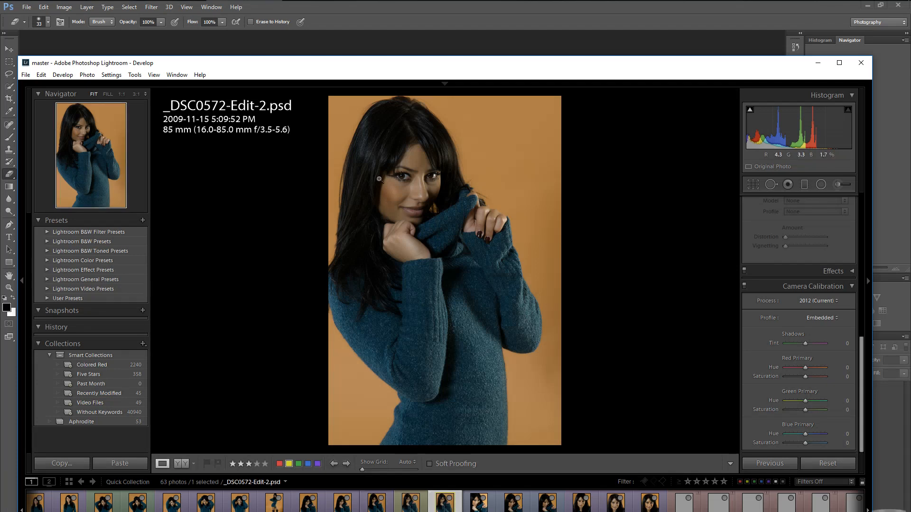
Zoom to 1:1 on the woman's face and compare the original _DSC0572.NEF with the retouched _DSC0572-Edit-2.psd
click(397, 158)
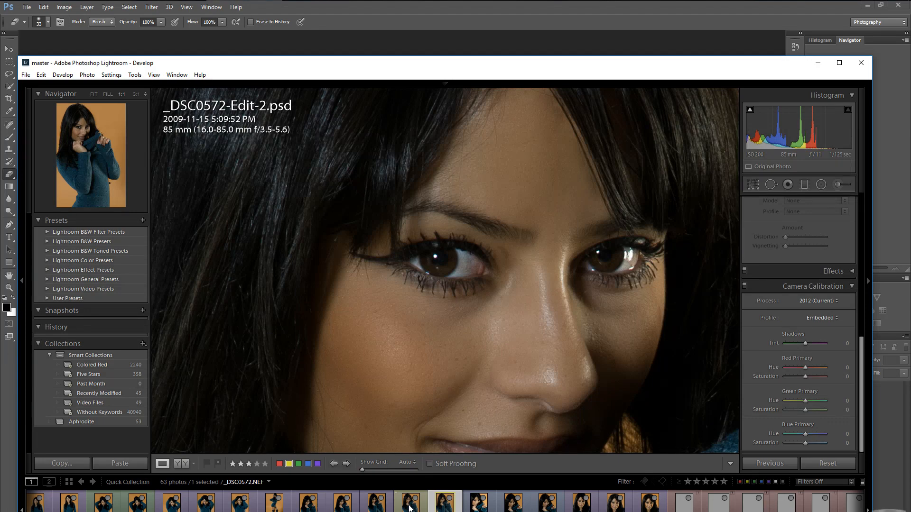
click(411, 503)
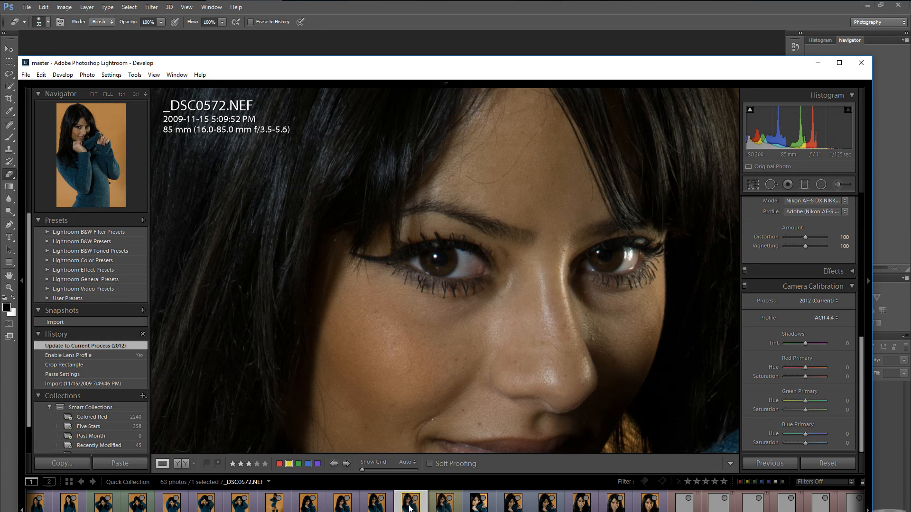
click(445, 508)
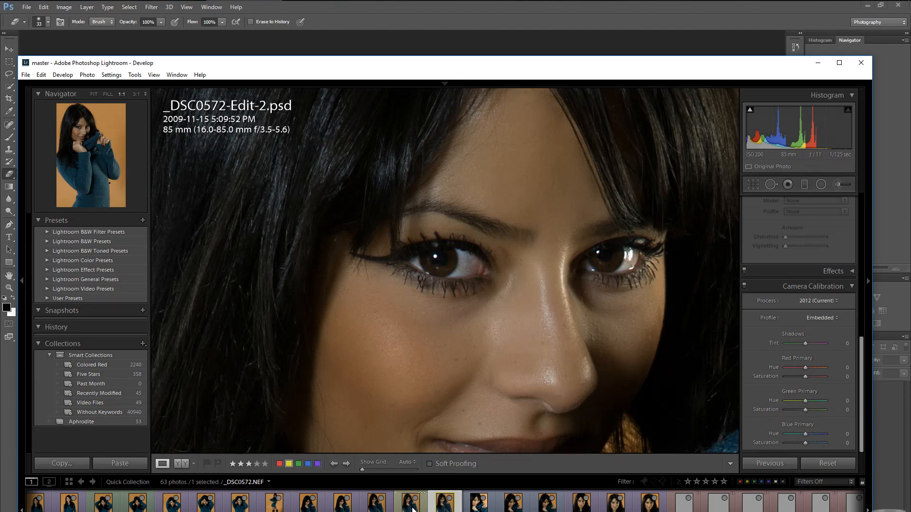
Try the Before/After Left/Right view with _DSC0572-Edit-2.psd and the NEF selected together, and go back to the PSD alone
click(192, 465)
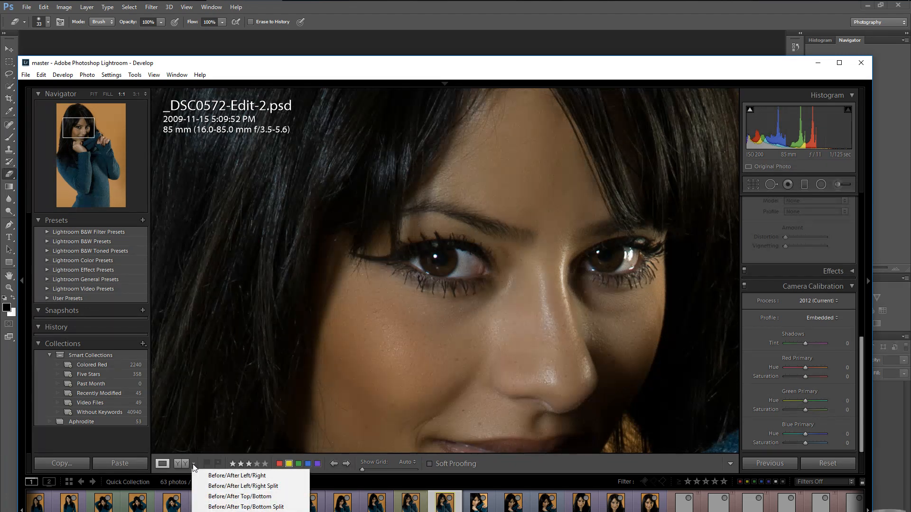
click(229, 476)
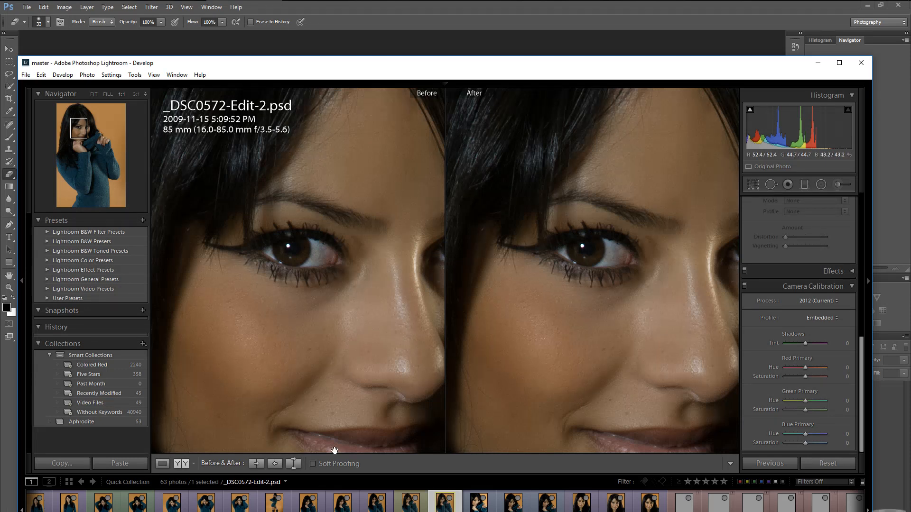
ctrl+click(414, 507)
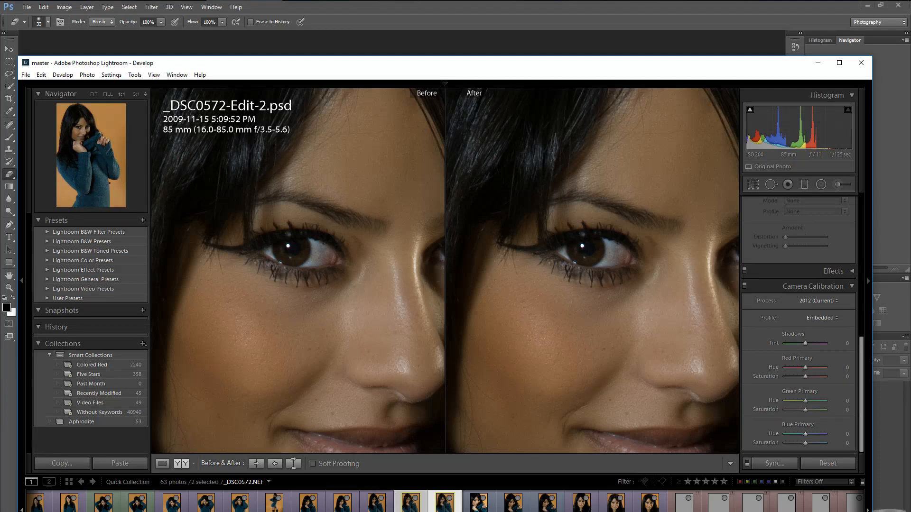
click(477, 504)
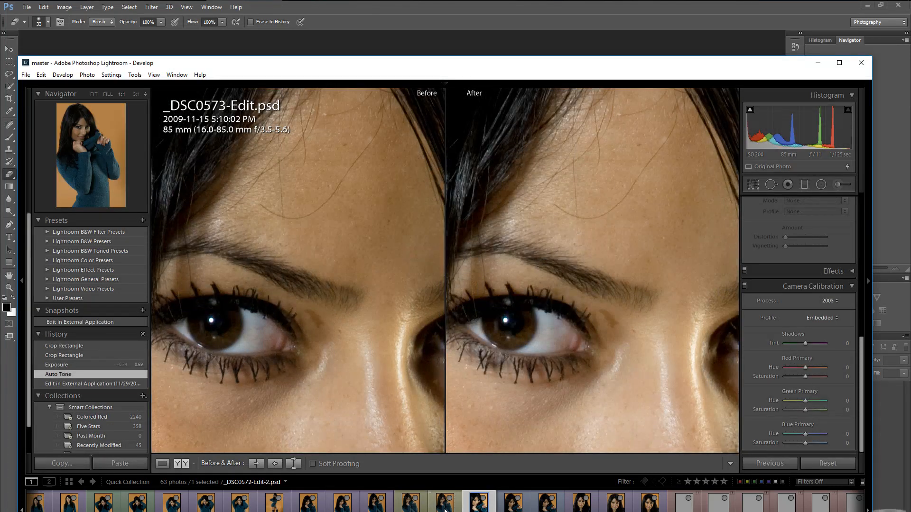
click(445, 510)
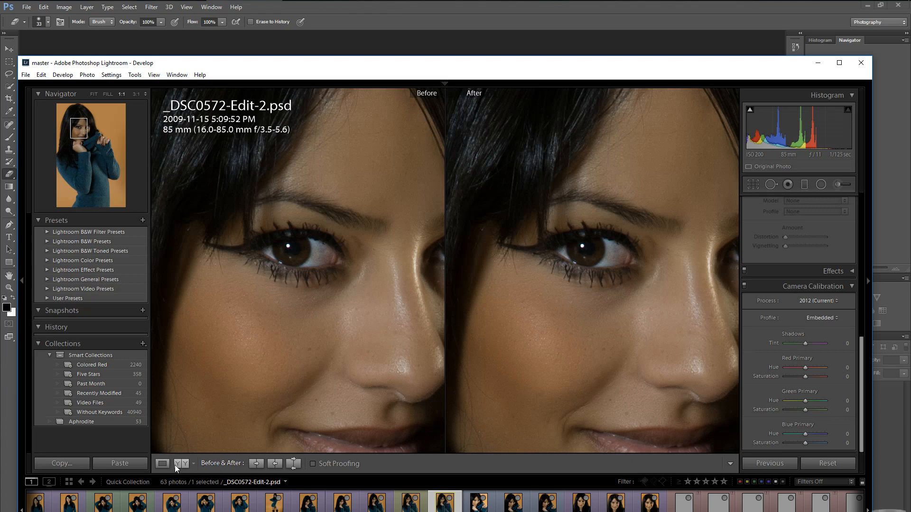
Try the split Before/After view on the face and return to the single-photo Loupe view
click(194, 464)
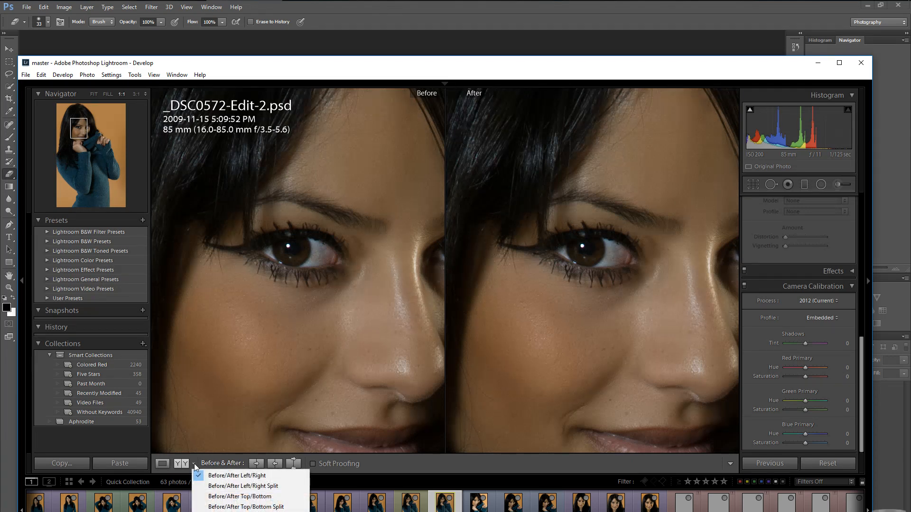
click(189, 463)
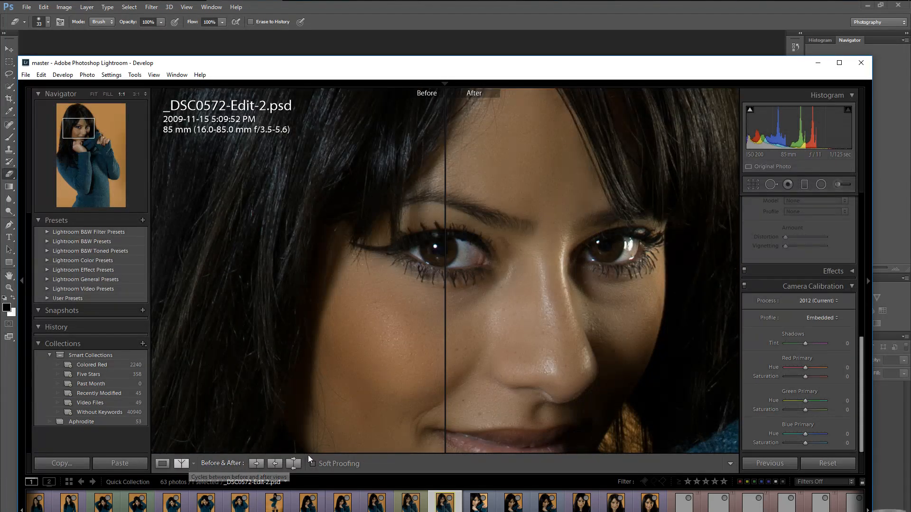
drag(442, 418, 356, 413)
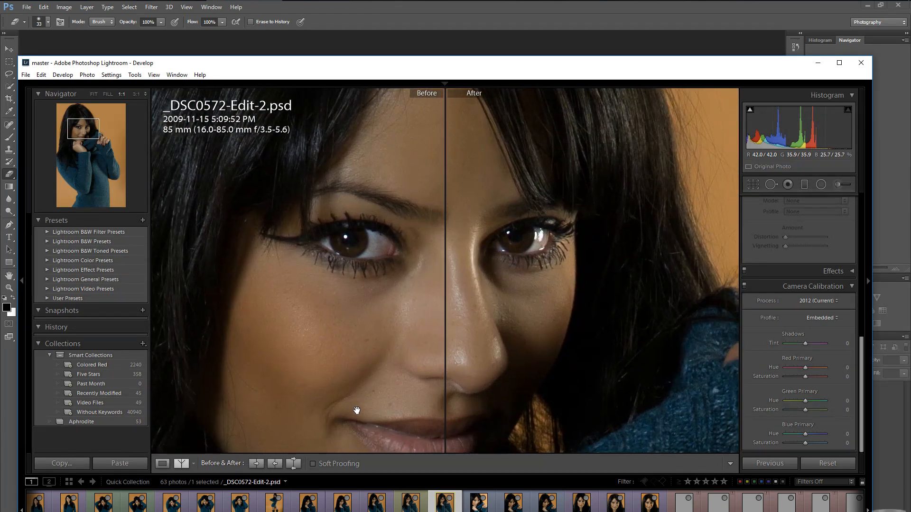
click(162, 464)
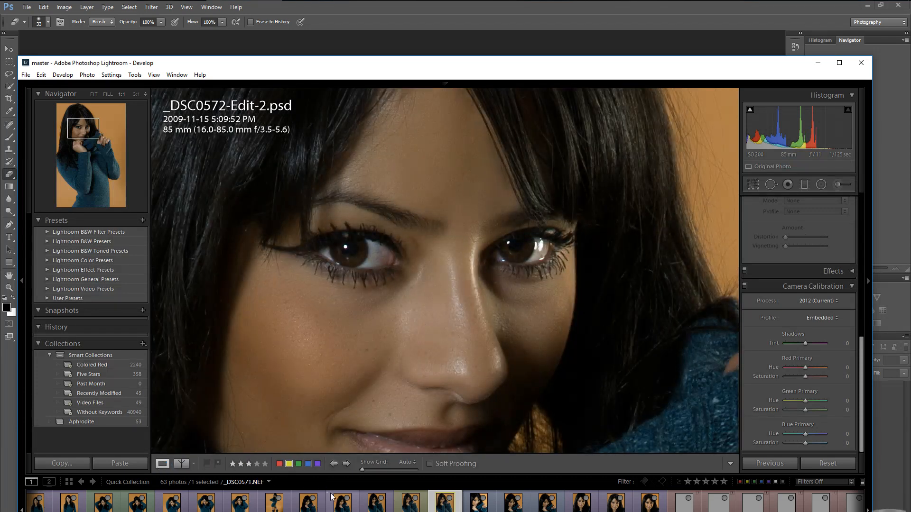
Alternate between _DSC0572.NEF and _DSC0572-Edit-2.psd at 1:1 to compare the skin and eyes, ending on the PSD
click(409, 504)
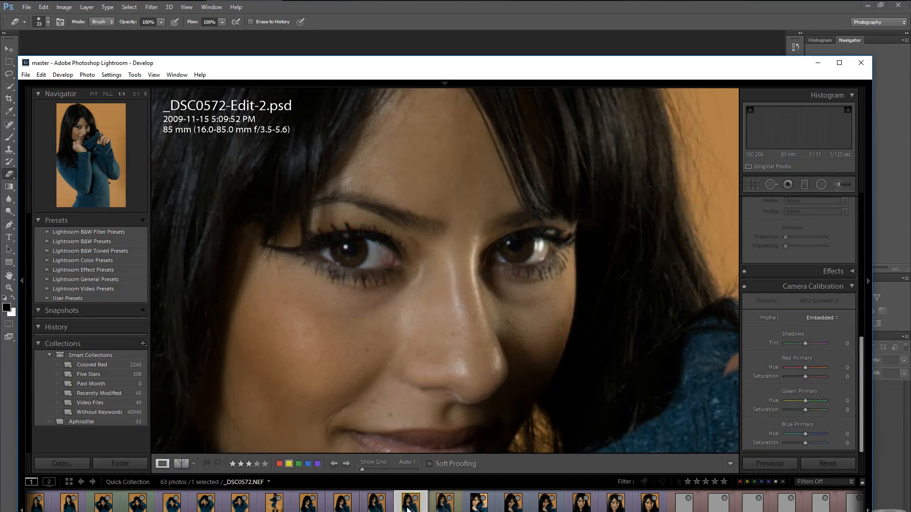
click(445, 507)
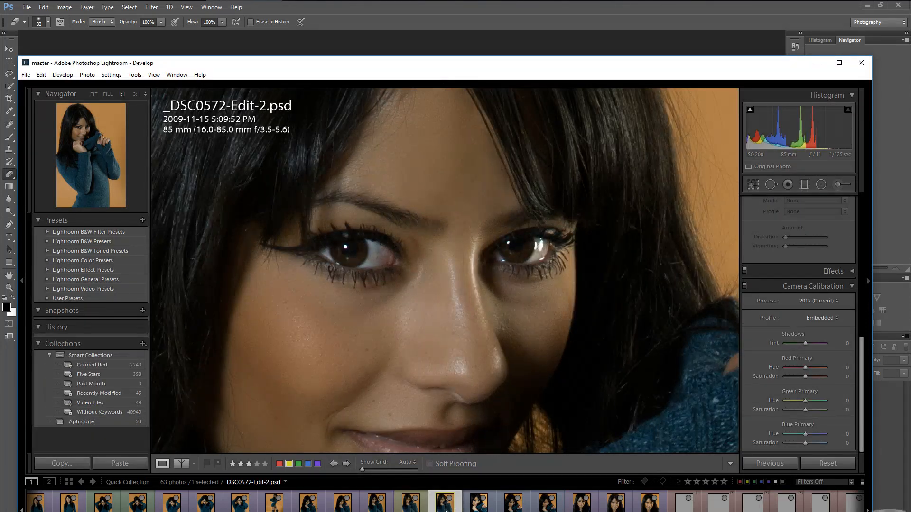
click(410, 503)
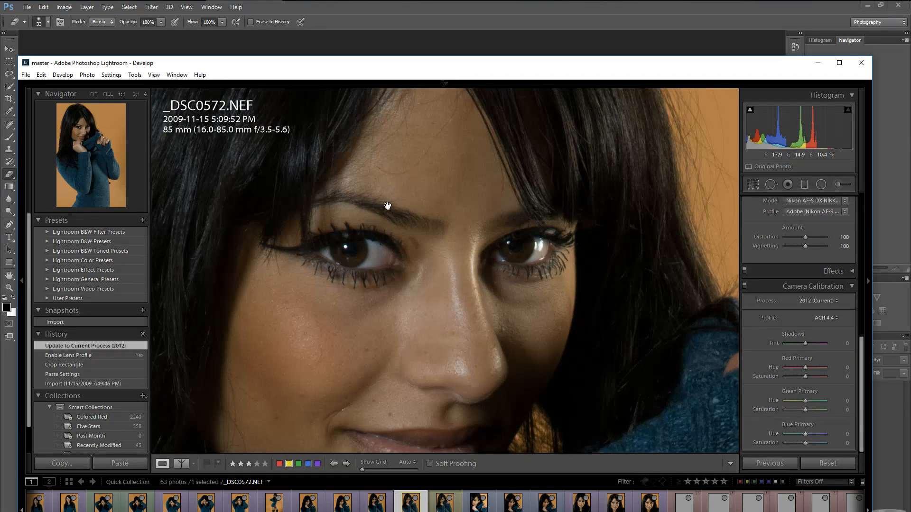
click(441, 510)
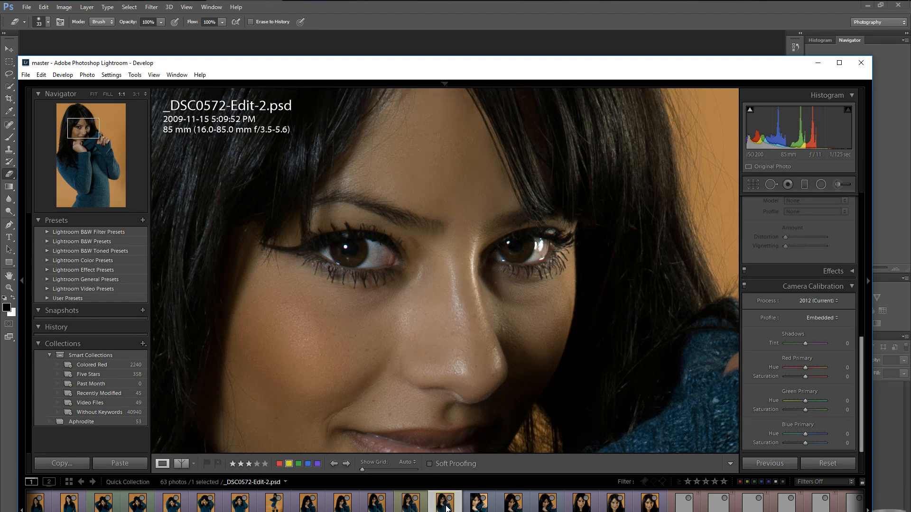
Maximize the Lightroom window and compare the PSD with the original NEF at full size, ending with the whole PSD portrait in view
mouse_move(443, 2)
key(ctrl+e)
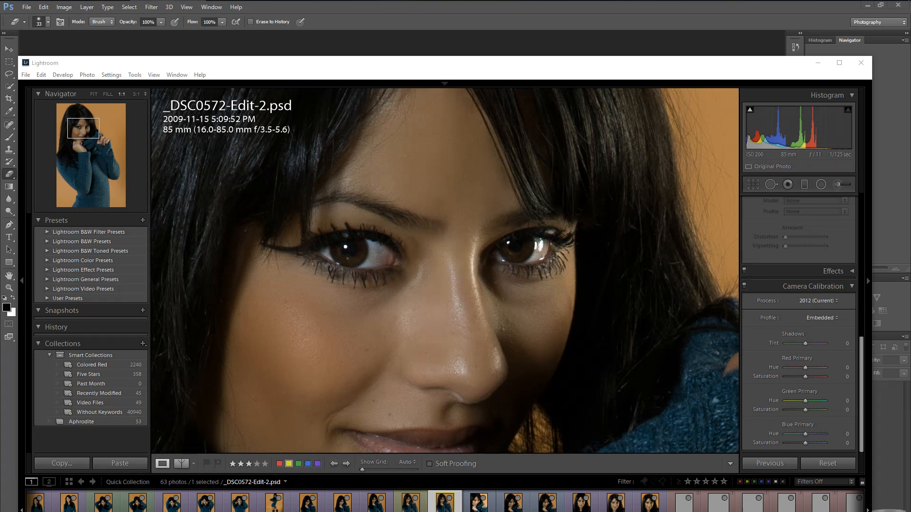
click(839, 63)
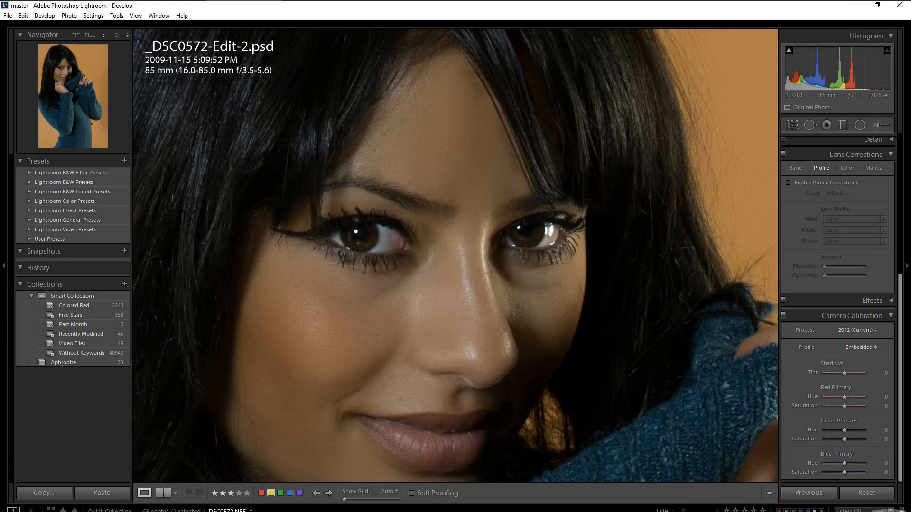
key(Right)
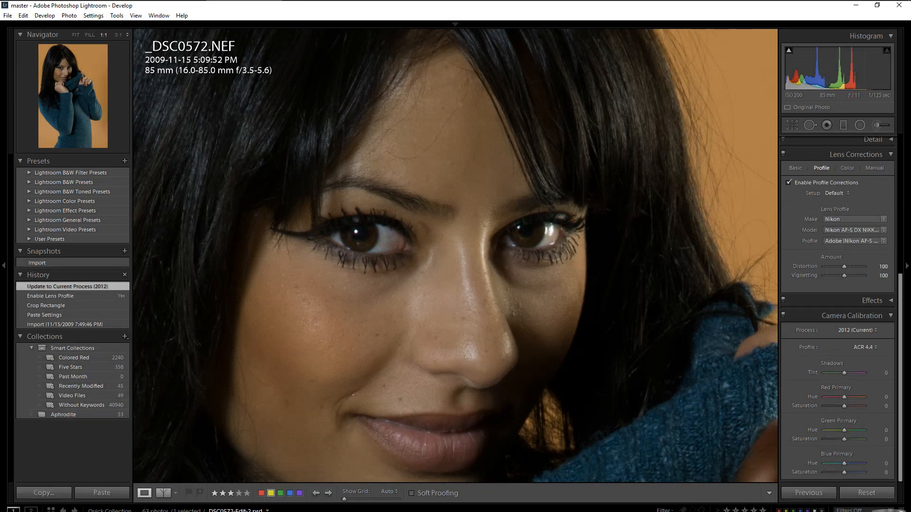
key(Left)
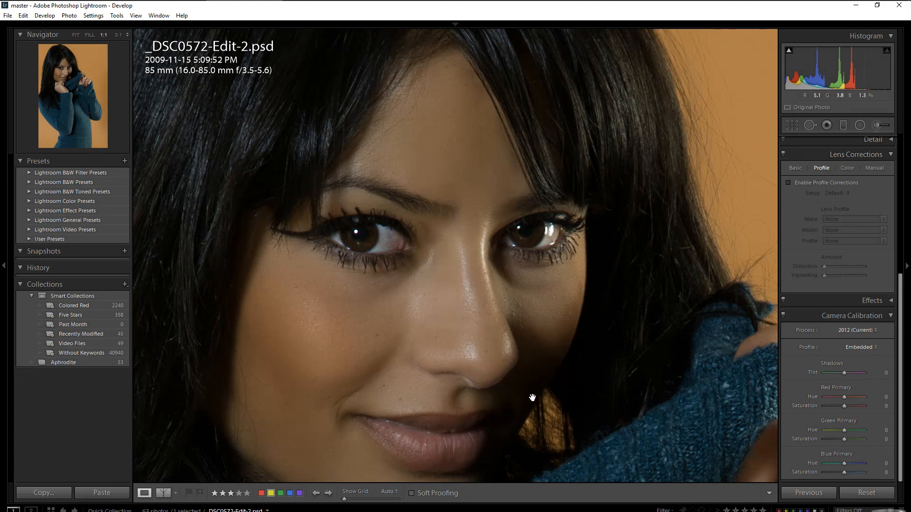
click(508, 372)
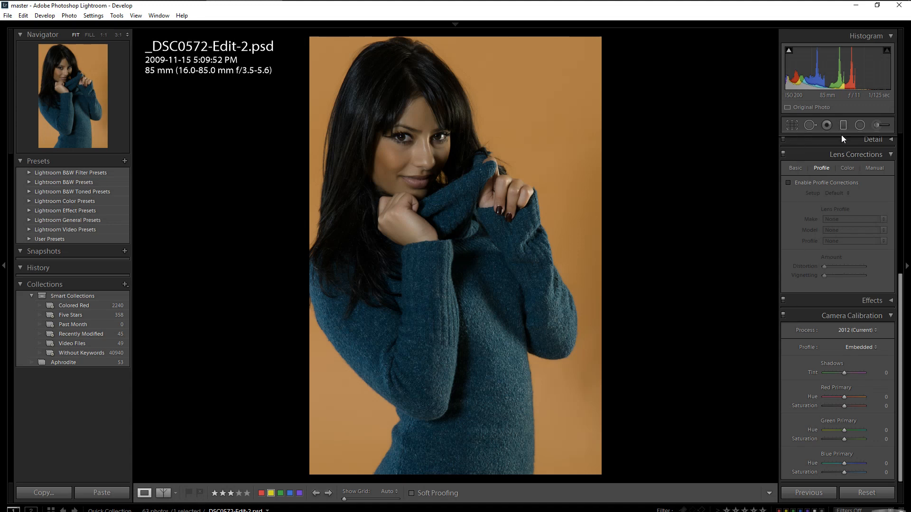
Crop _DSC0572-Edit-2.psd tighter at its original proportions, trimming the waist and the background along the photo's right edge
click(791, 126)
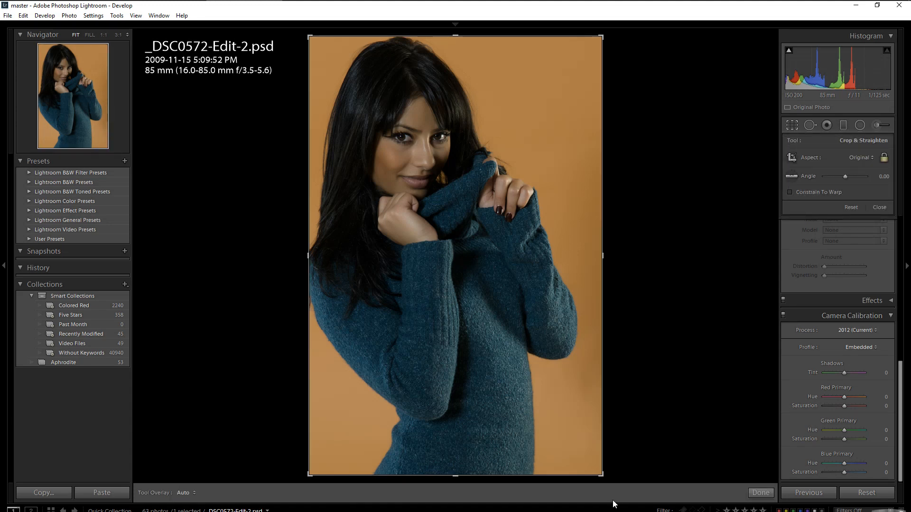
drag(603, 475, 572, 436)
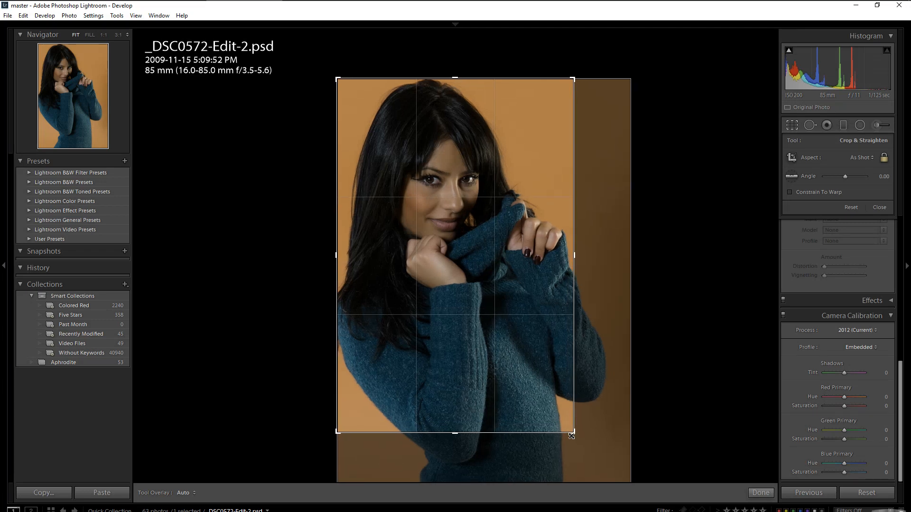
drag(571, 436, 571, 435)
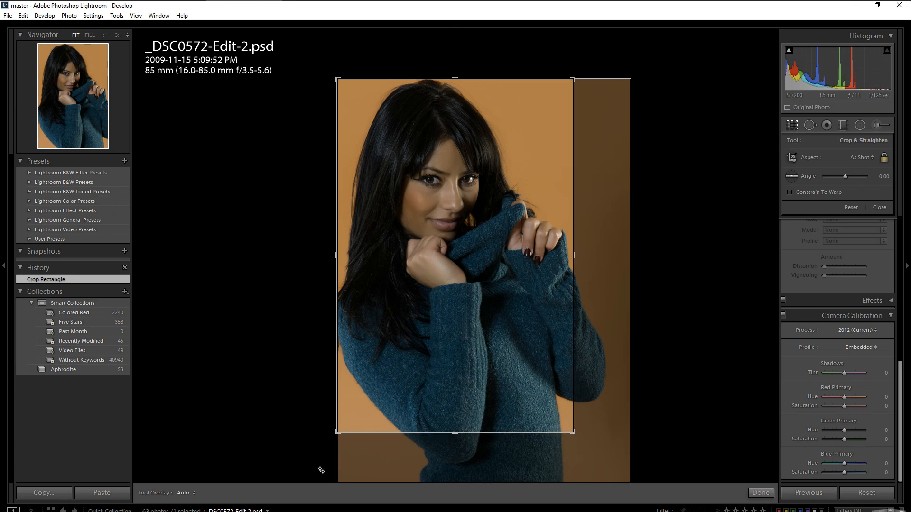
click(752, 495)
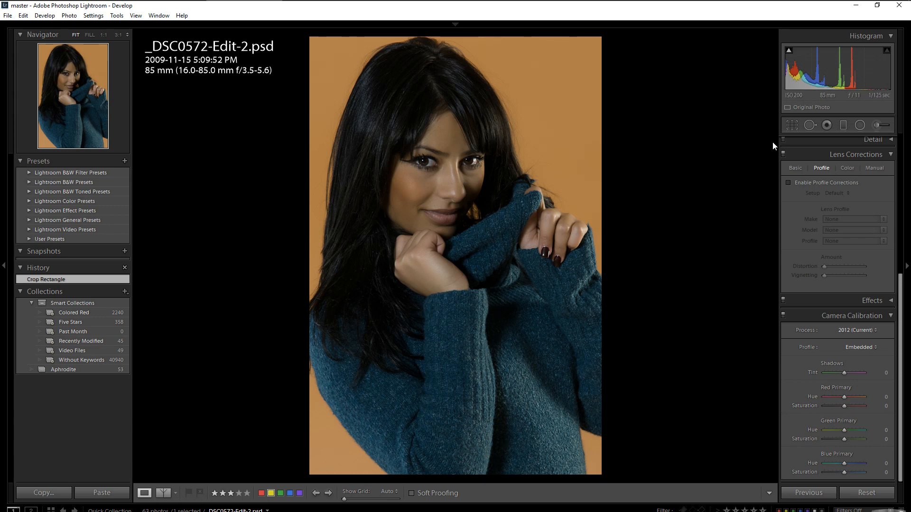
Shift the portrait leftward inside the crop frame, enlarge the crop slightly, and check the applied crop against _DSC0573.NEF
click(792, 125)
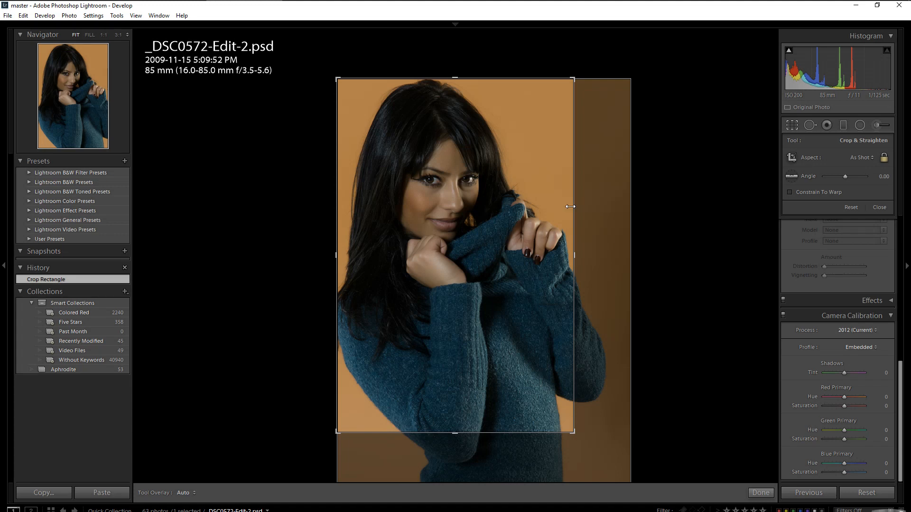
drag(516, 239, 496, 237)
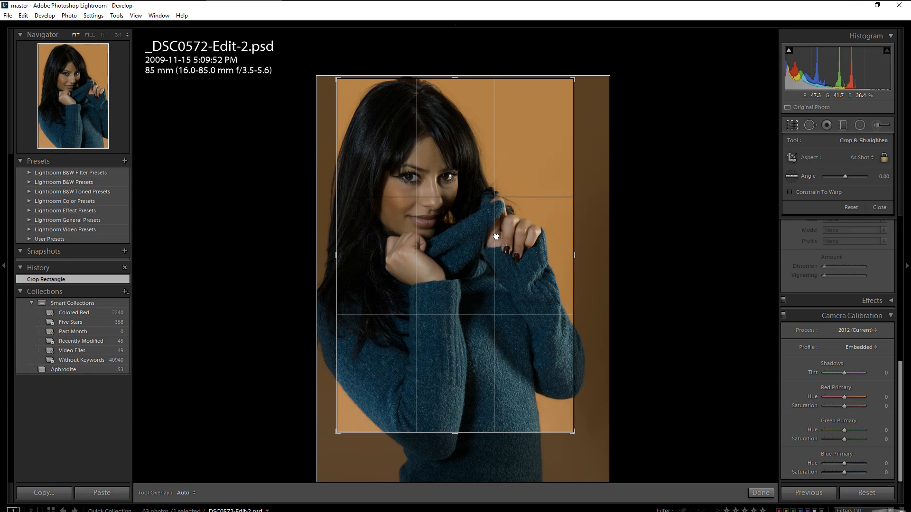
drag(496, 237, 496, 238)
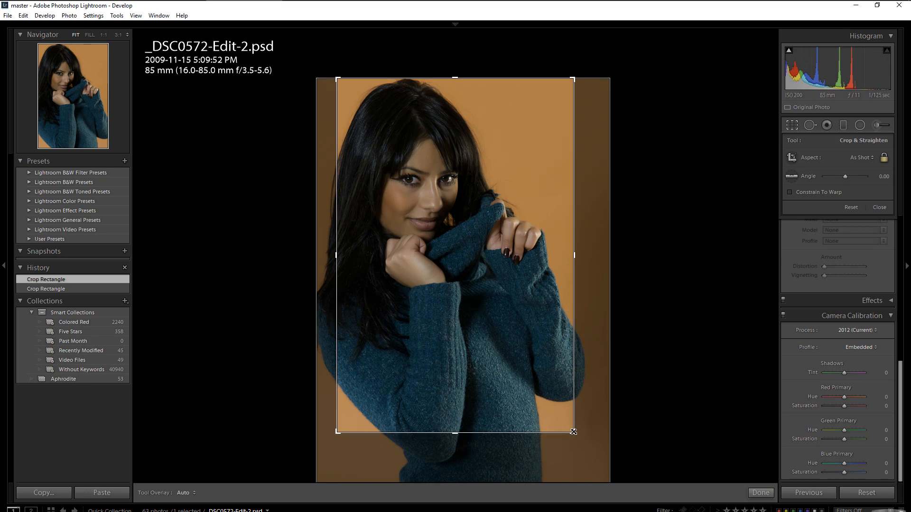
drag(573, 432, 592, 443)
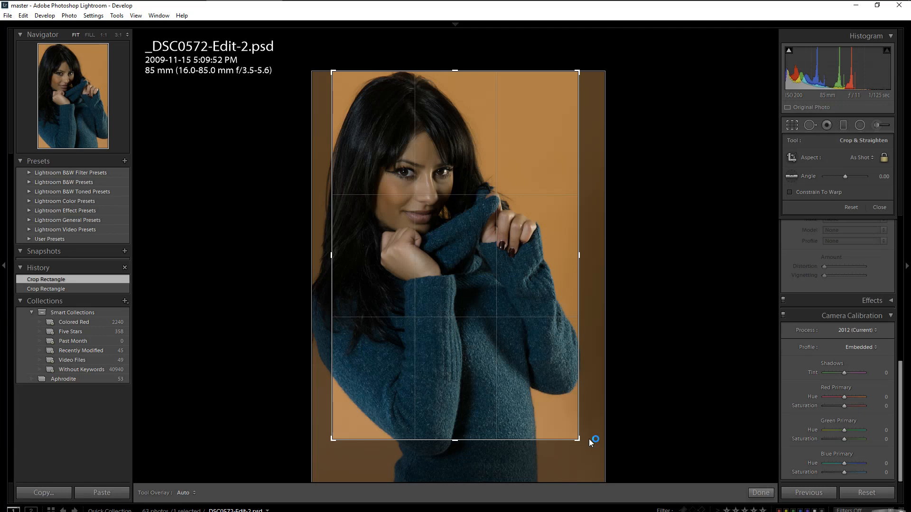
click(759, 494)
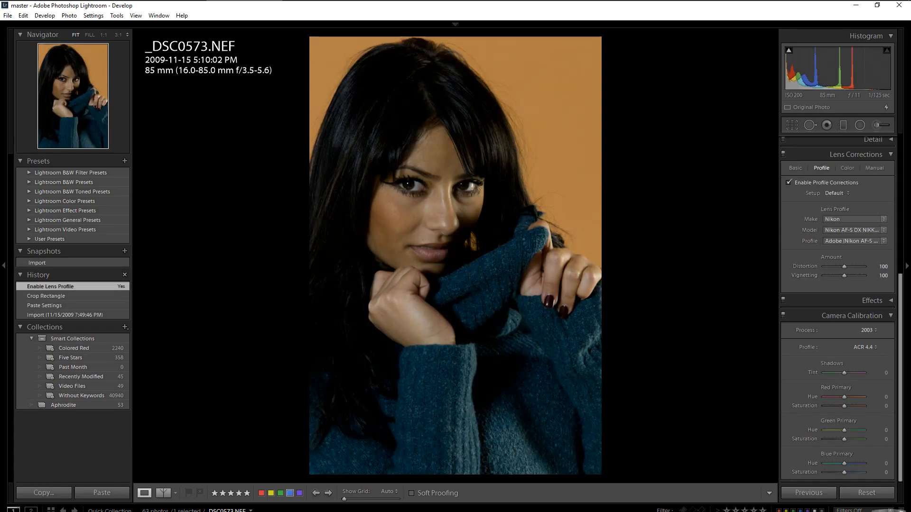
key(Left)
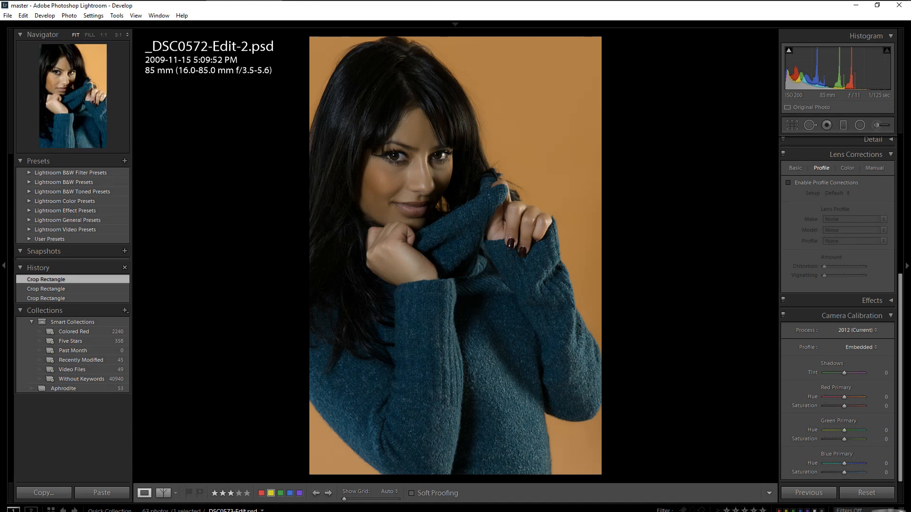
click(455, 511)
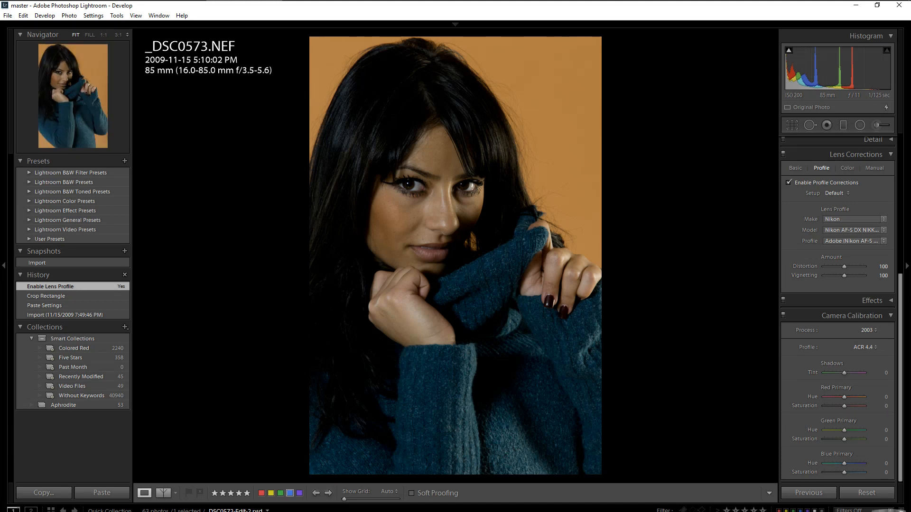
Go back from the _DSC0572 versions to _DSC0234-Edit-2.psd and check which collection it belongs to
key(Left)
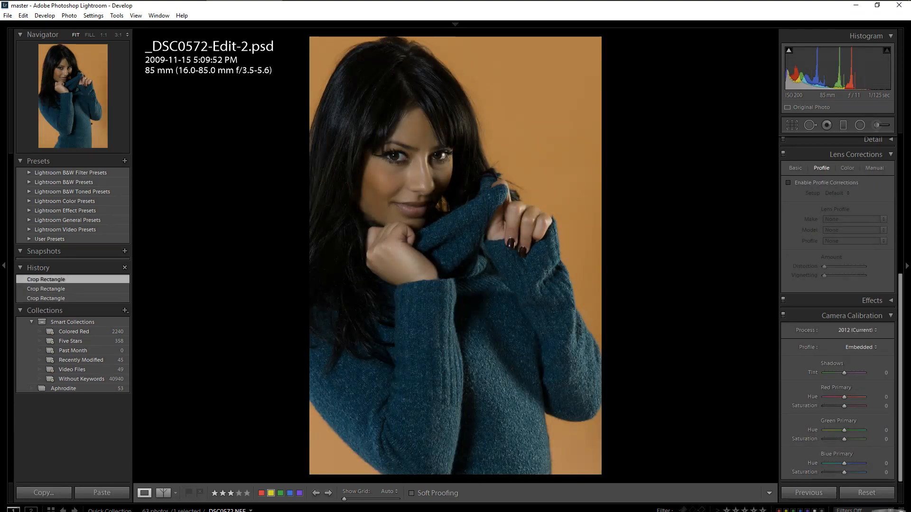
key(Left)
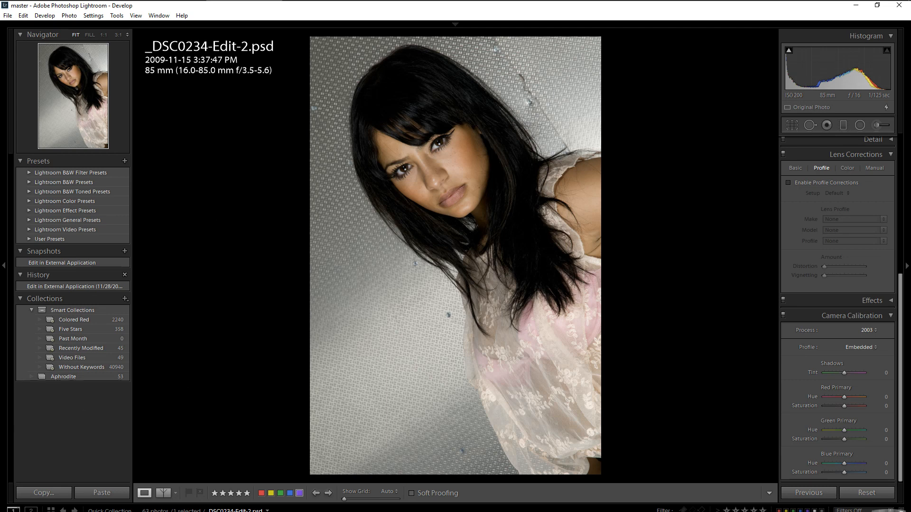
right_click(69, 511)
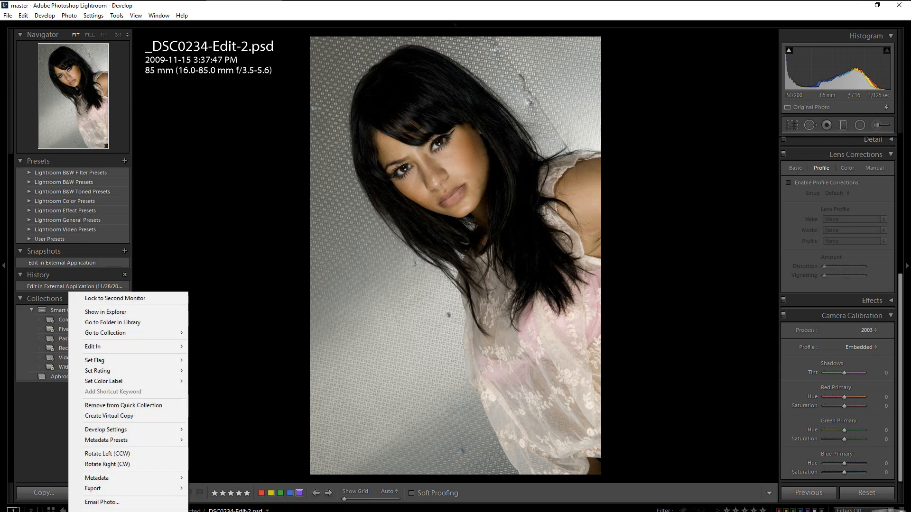
mouse_move(118, 334)
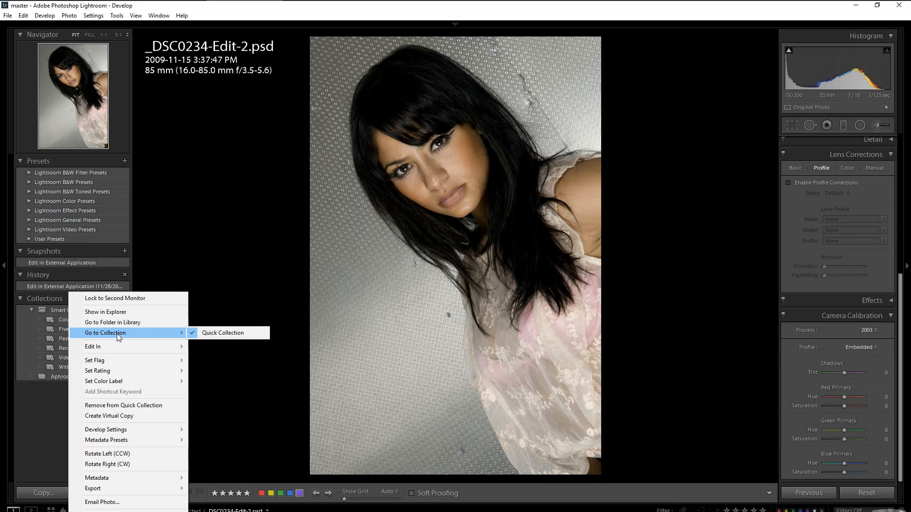
click(191, 334)
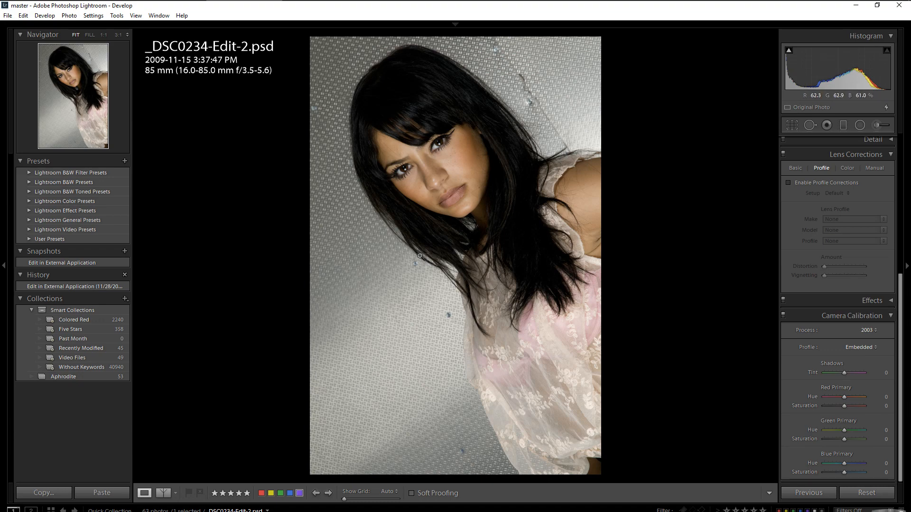
Open the raw folder under studio1/d3 in the Library and go to _DSC0234.NEF
mouse_move(457, 25)
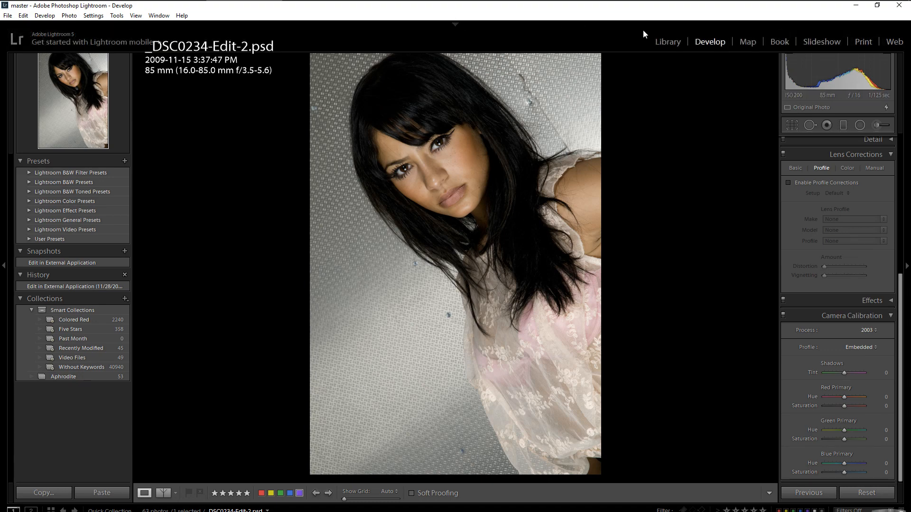
click(667, 42)
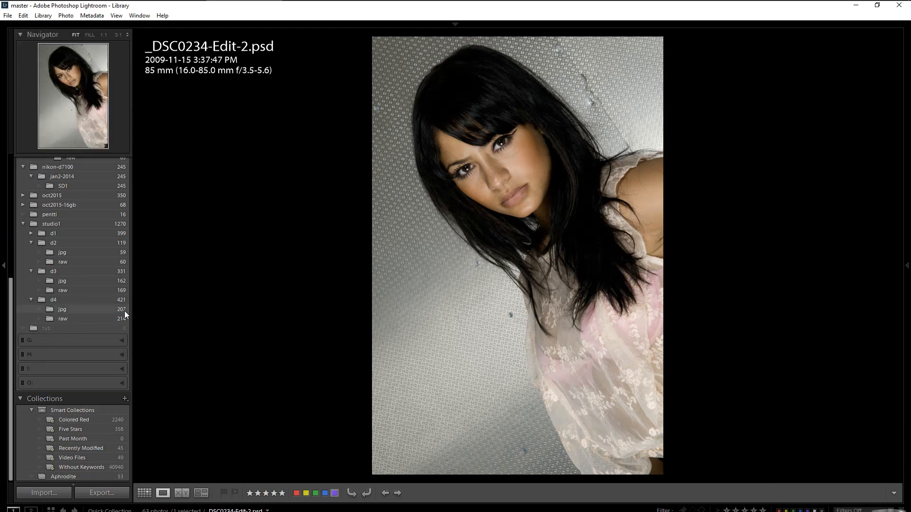
click(63, 289)
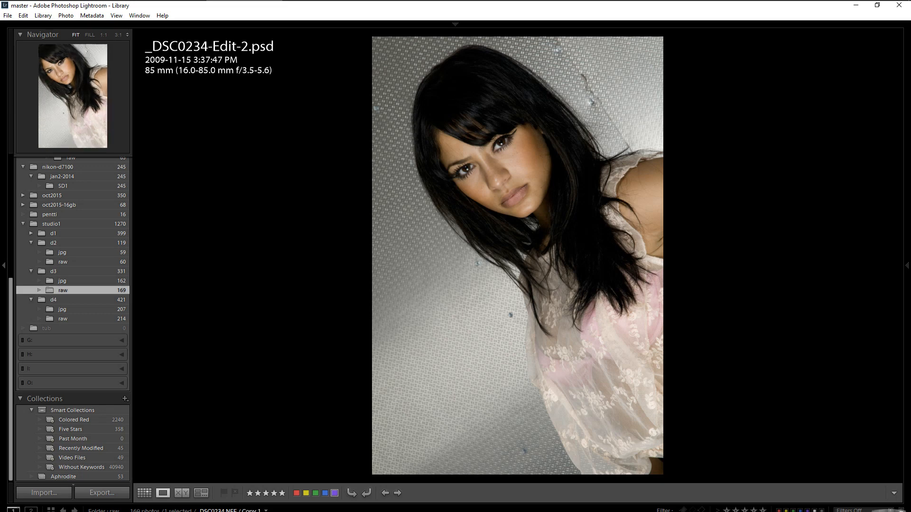
key(Right)
key(Right)
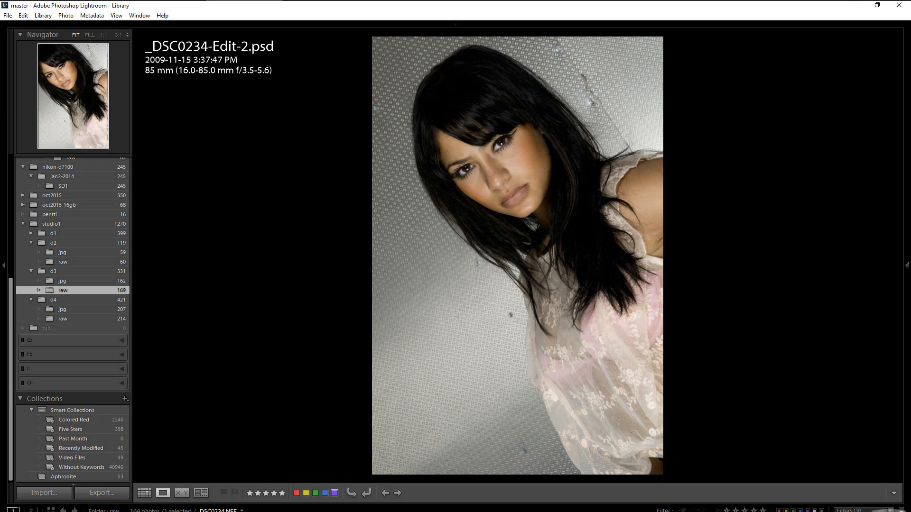
key(Right)
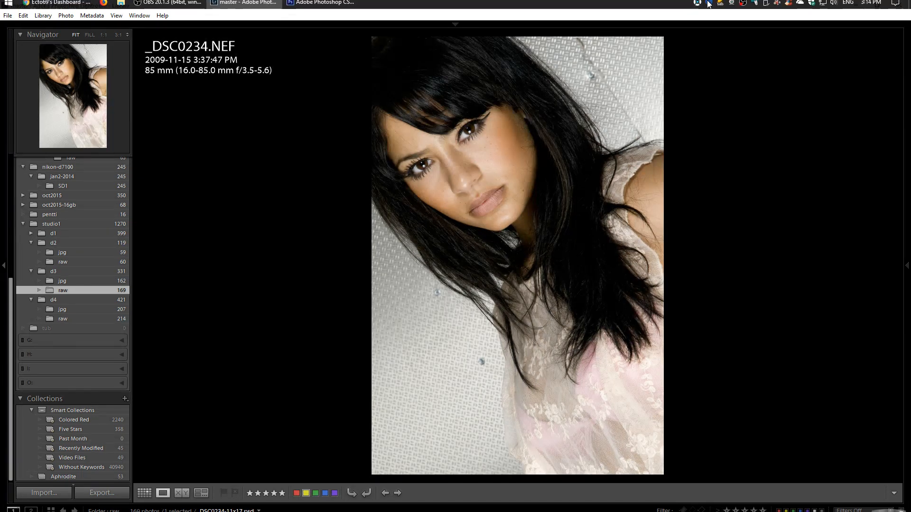
Preview the virtual copy of _DSC0234.NEF in Develop at its Create Virtual Copy history state, and restore its Exposure state
mouse_move(462, 28)
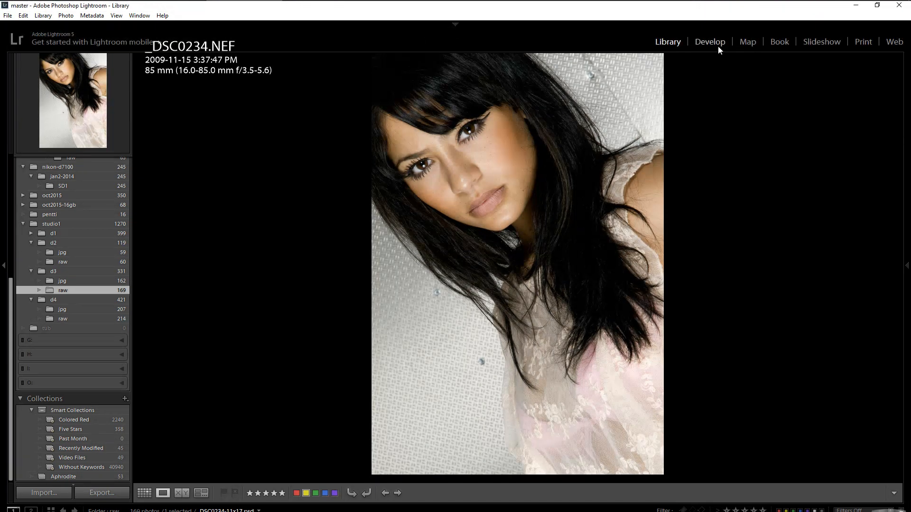
click(717, 45)
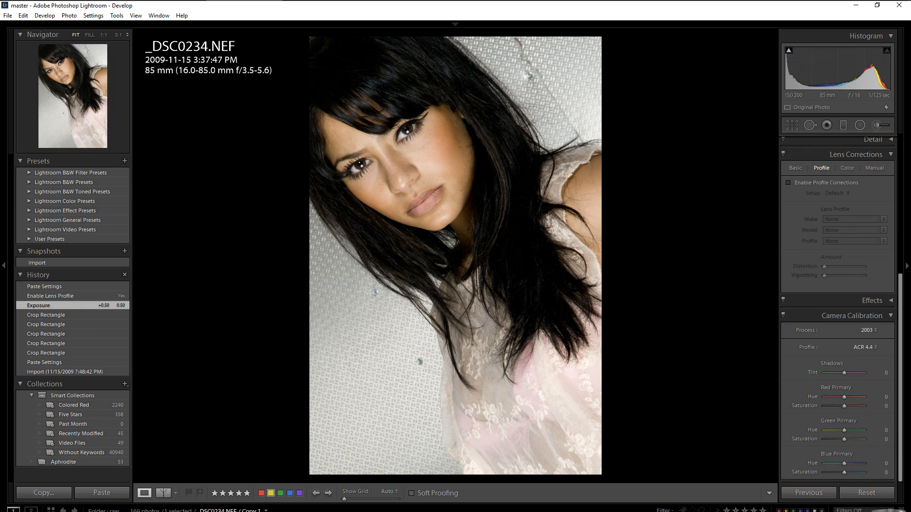
key(Right)
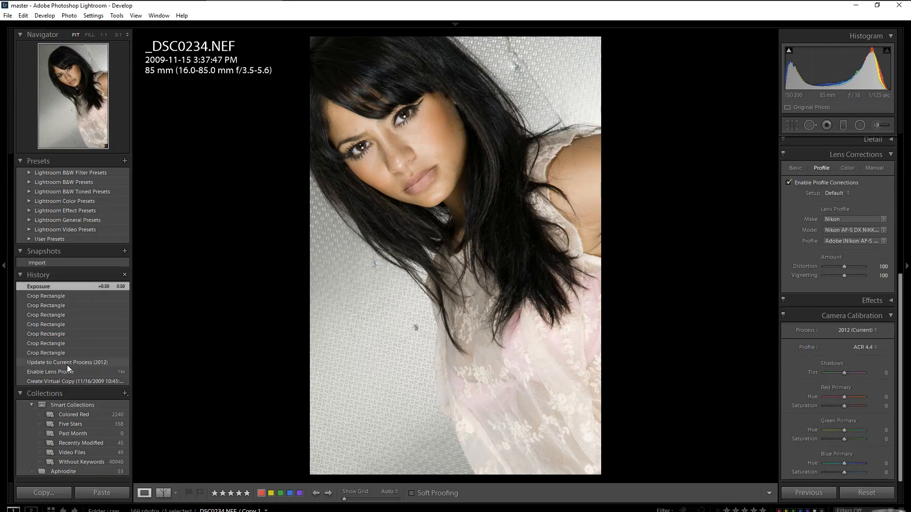
click(66, 383)
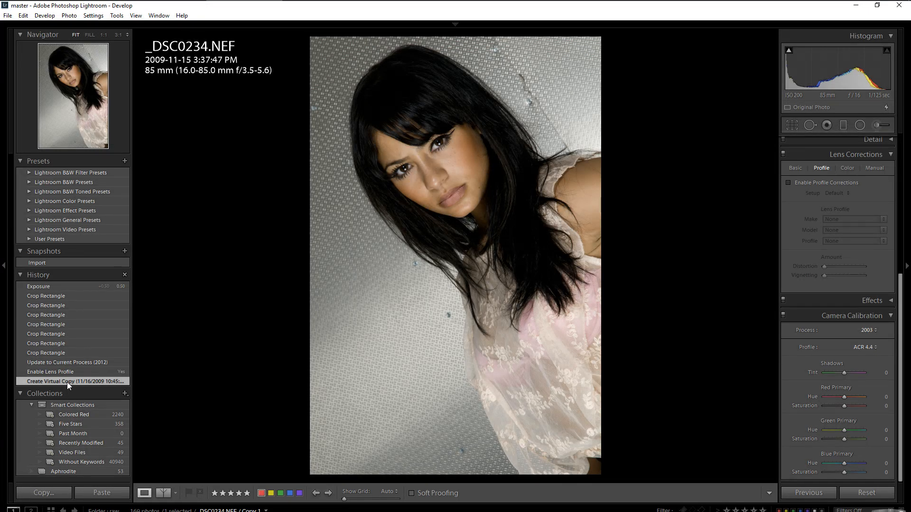
key(alt)
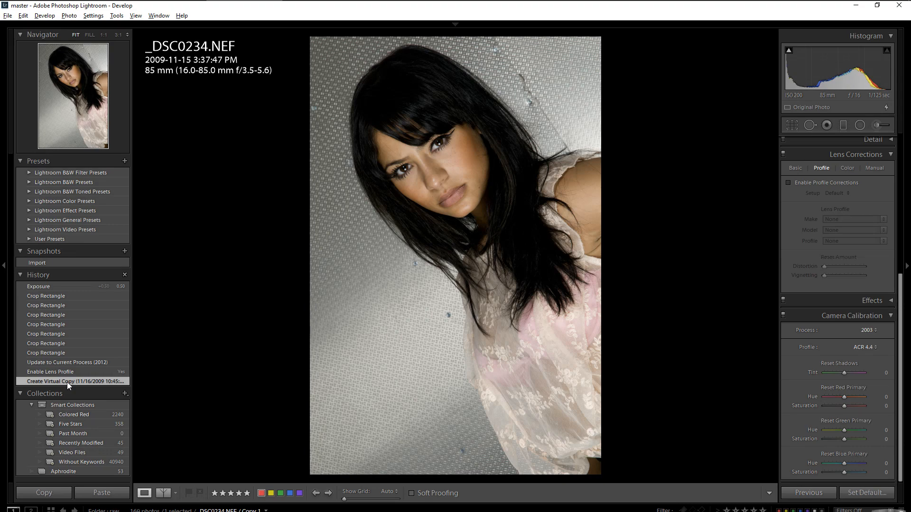
key(ctrl+z)
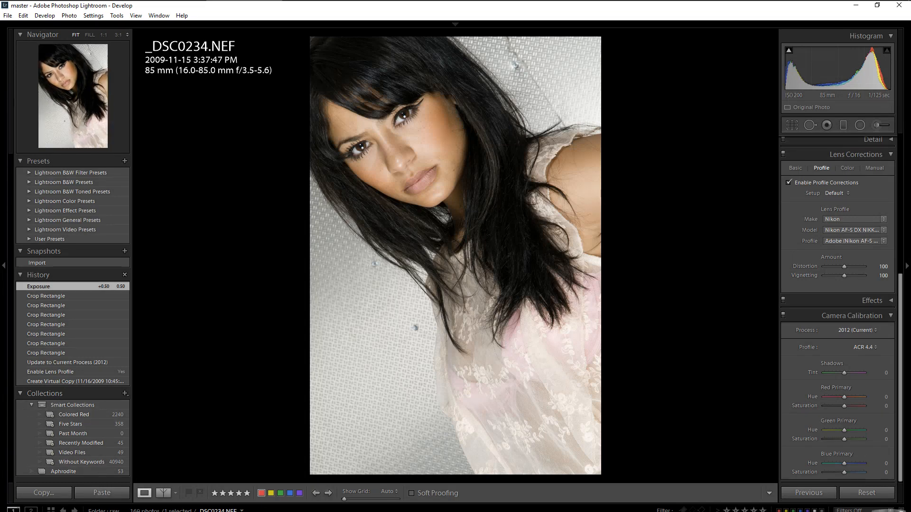
Preview the master _DSC0234.NEF at its Import history state, and restore its Exposure state
key(Left)
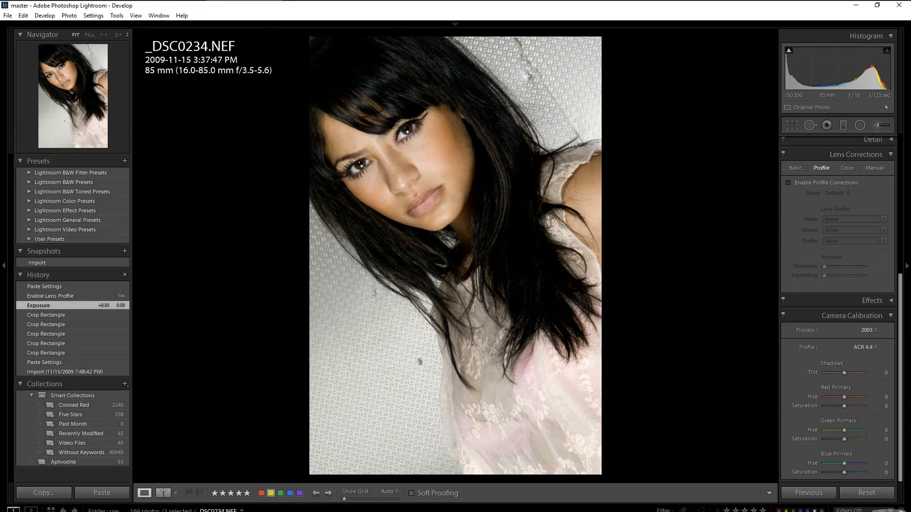
click(74, 372)
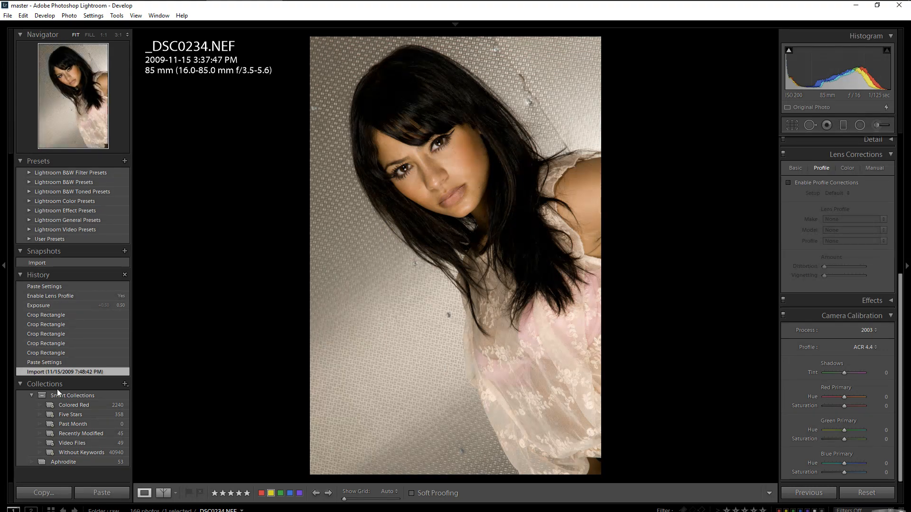
key(ctrl+z)
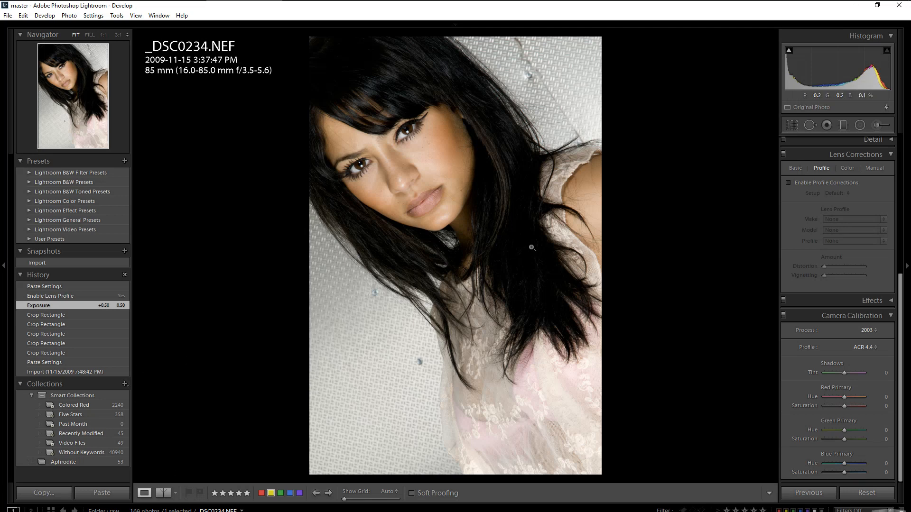
Return to the Quick Collection in the Library and show its thumbnails from the first photo
mouse_move(437, 24)
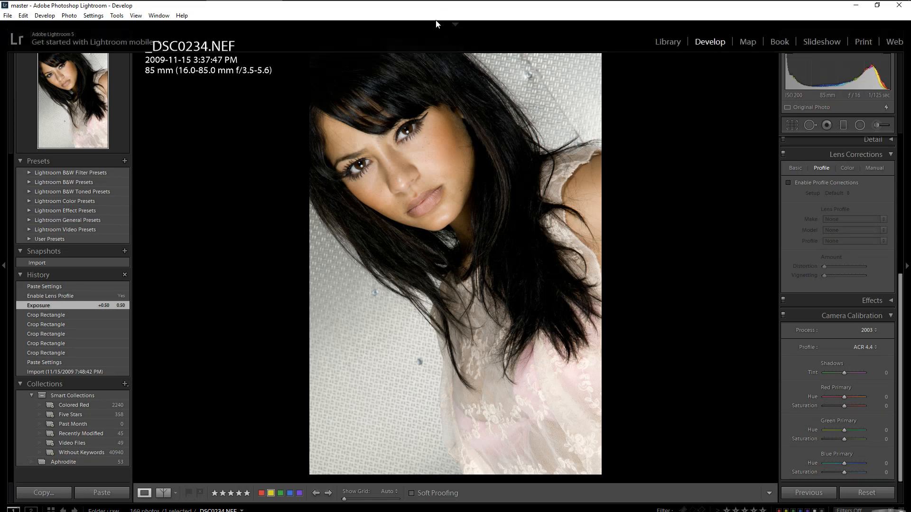
click(662, 43)
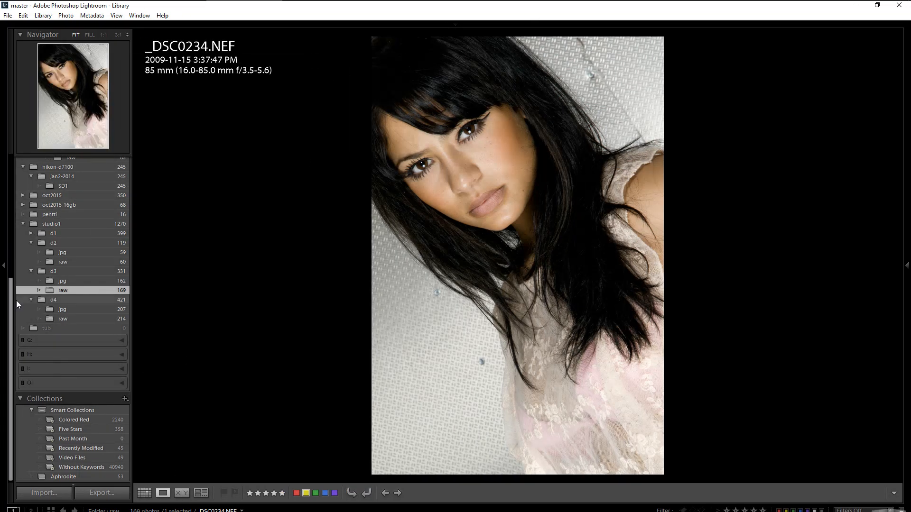
drag(11, 295, 49, 177)
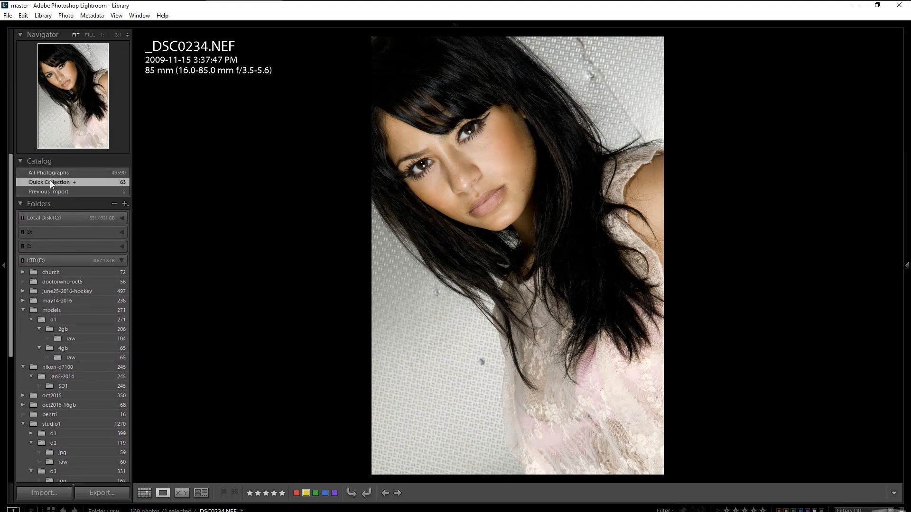
click(49, 182)
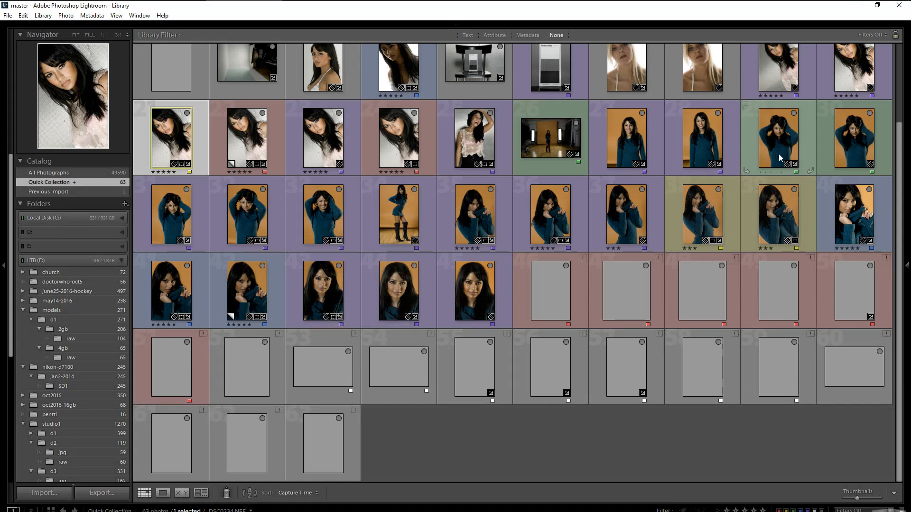
mouse_move(905, 158)
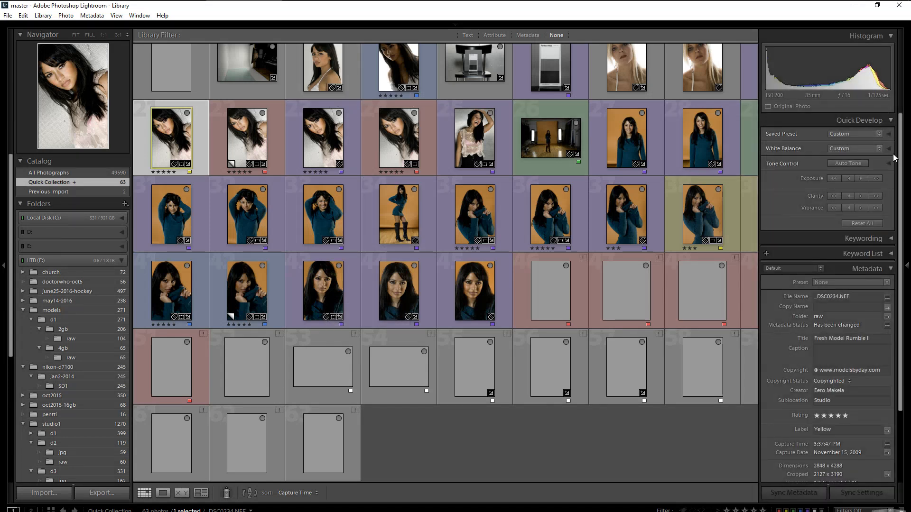
click(904, 118)
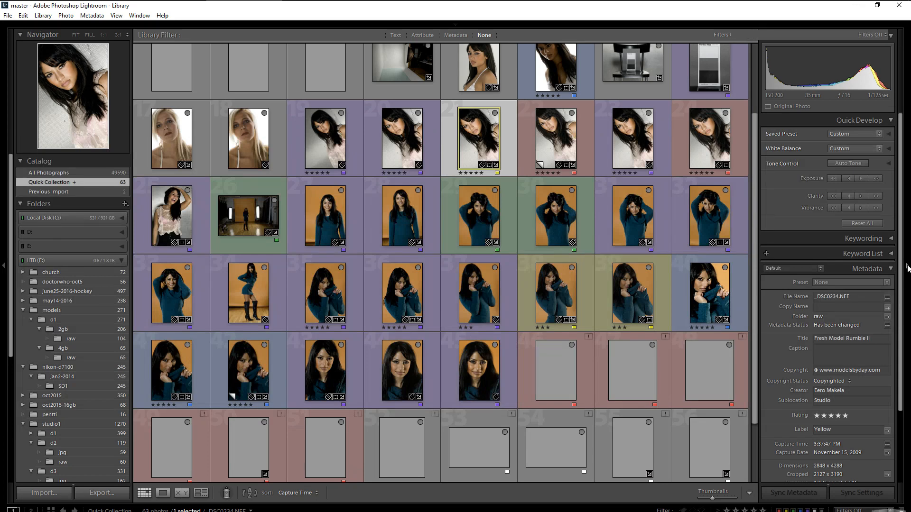
click(906, 267)
drag(899, 181, 906, 93)
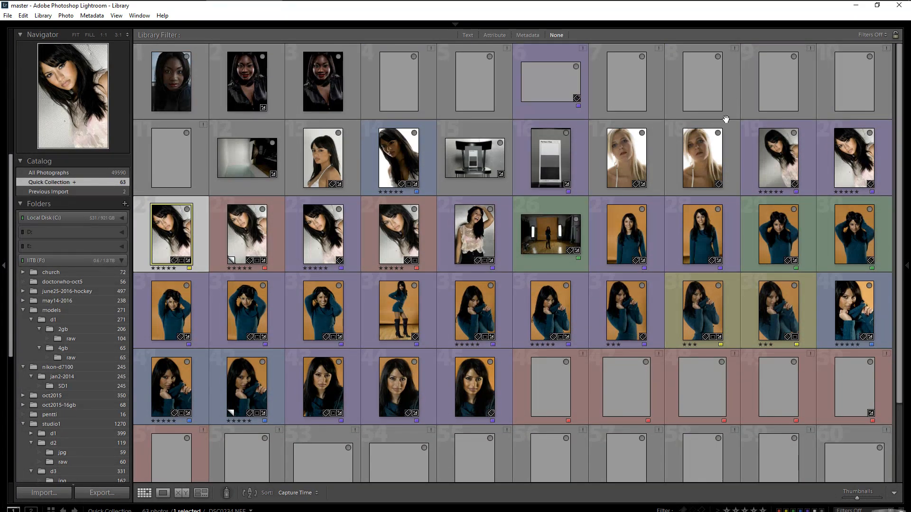
Open _DSC0050.NEF, the backlit long-haired portrait on white, in the Develop module
click(398, 158)
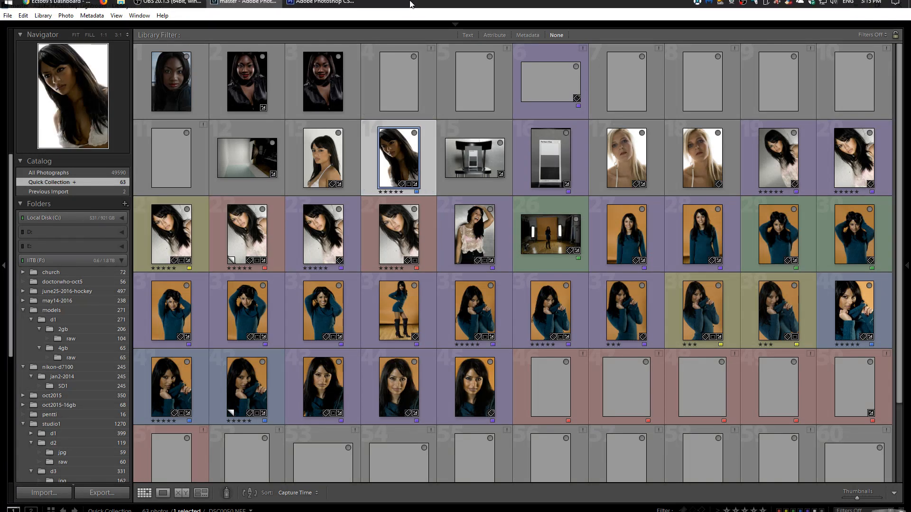
double_click(396, 166)
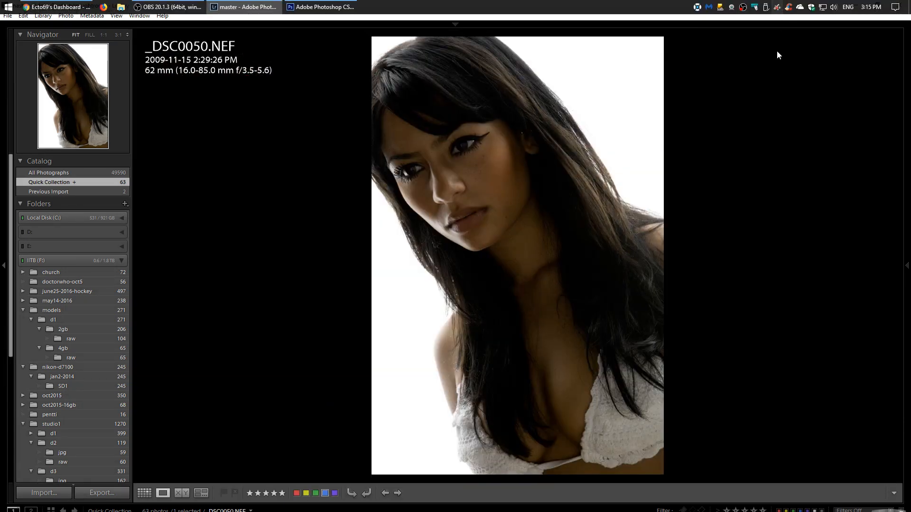
mouse_move(454, 24)
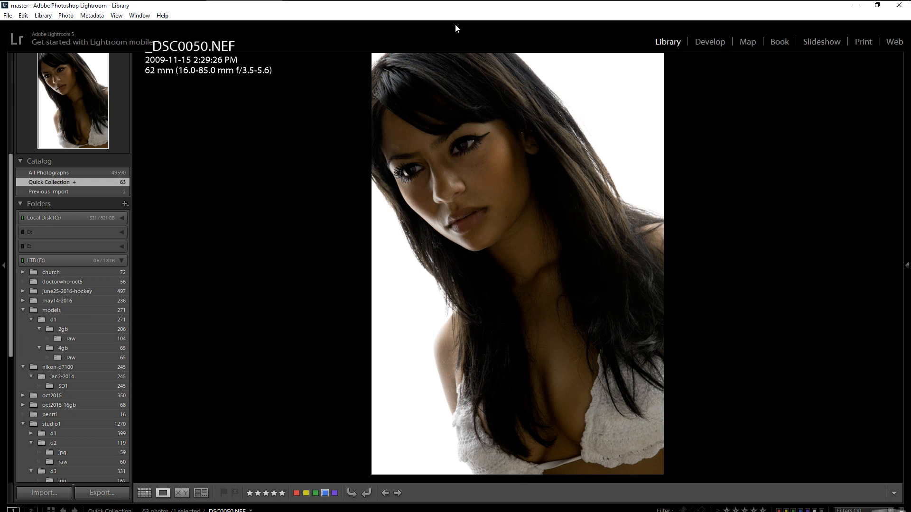
click(707, 42)
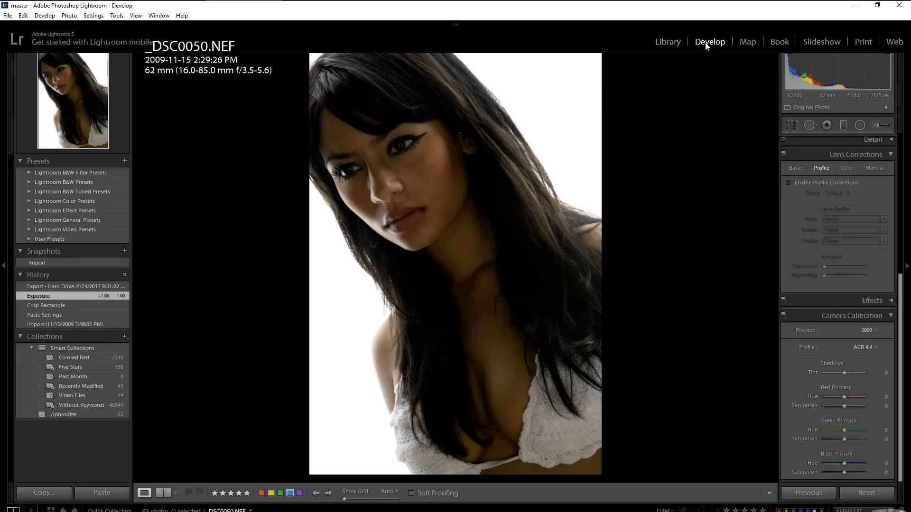
Step _DSC0050.NEF through its history states Import, Paste Settings and Crop Rectangle, ending on Exposure +1.00
click(87, 326)
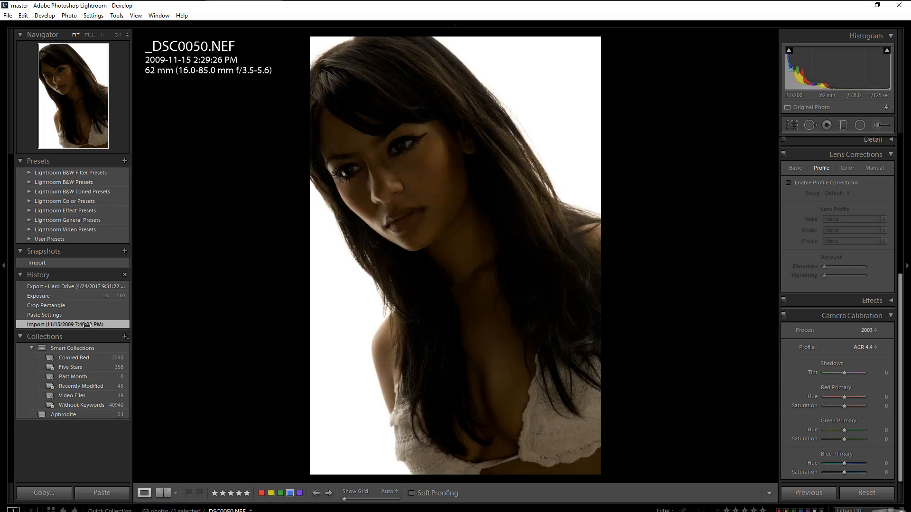
click(67, 316)
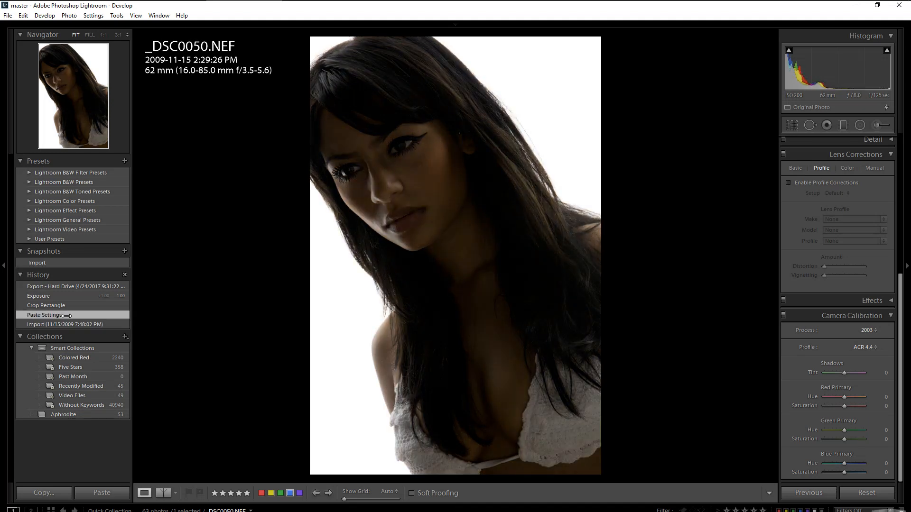
click(63, 306)
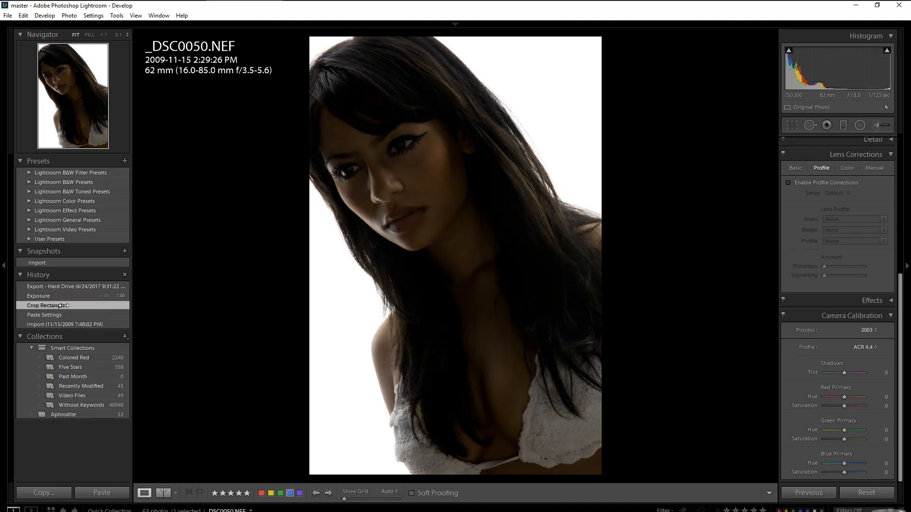
click(62, 296)
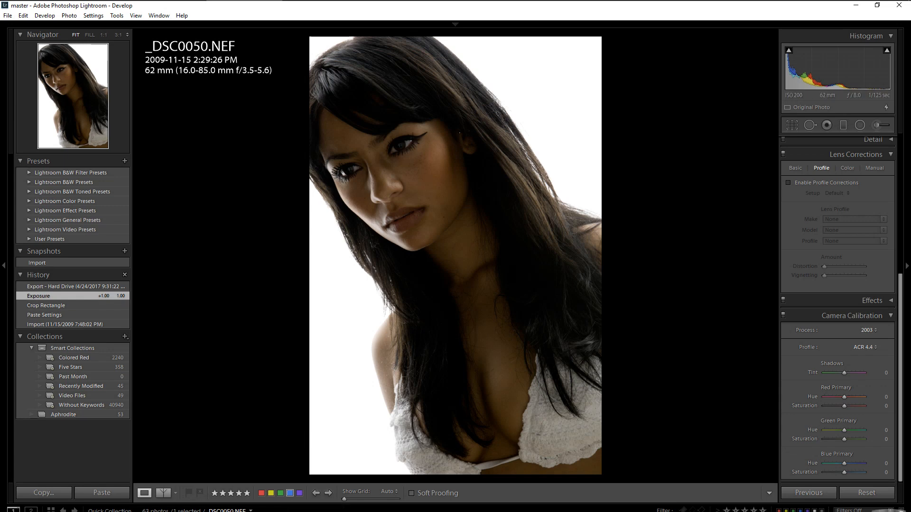
Create a virtual copy of _DSC0050.NEF and enable lens profile corrections on it
right_click(456, 288)
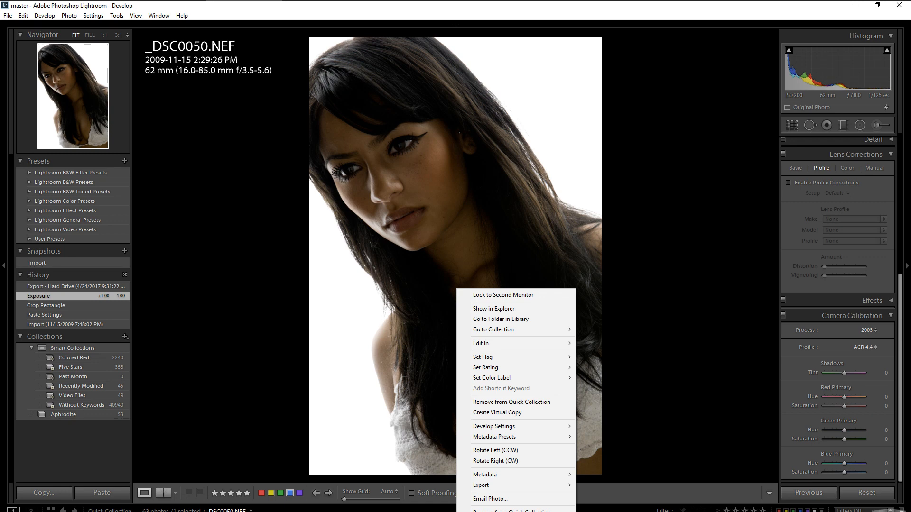
click(516, 414)
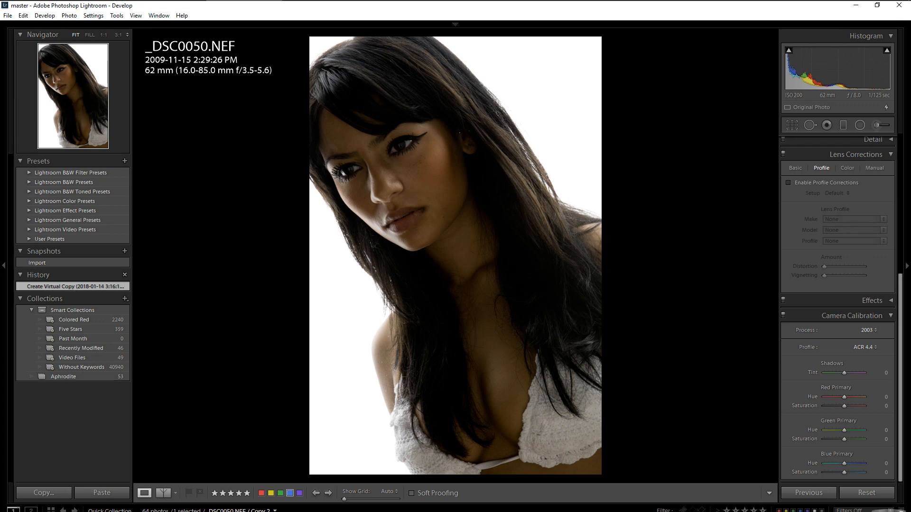
click(275, 510)
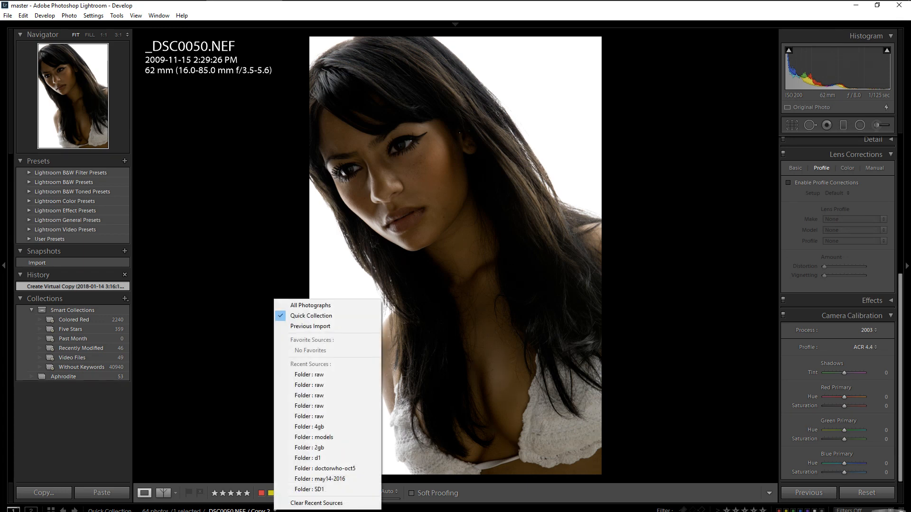
click(493, 492)
click(475, 511)
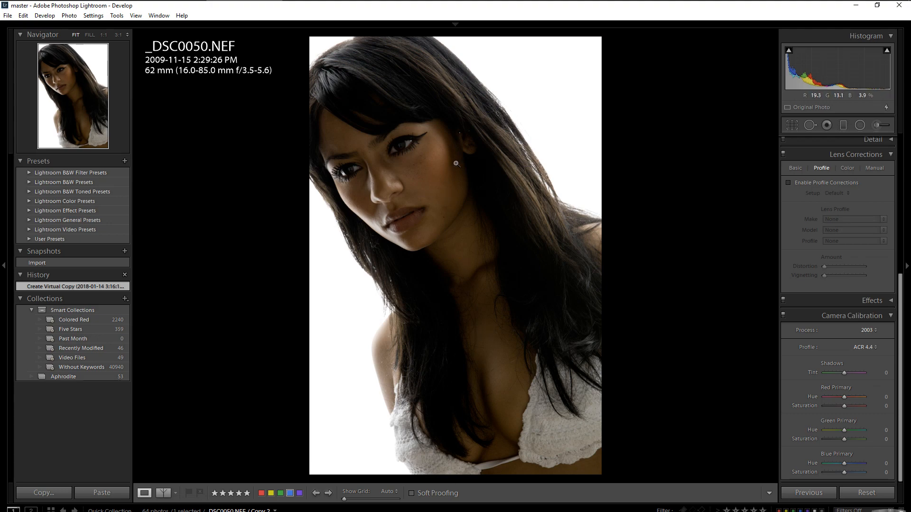
click(459, 135)
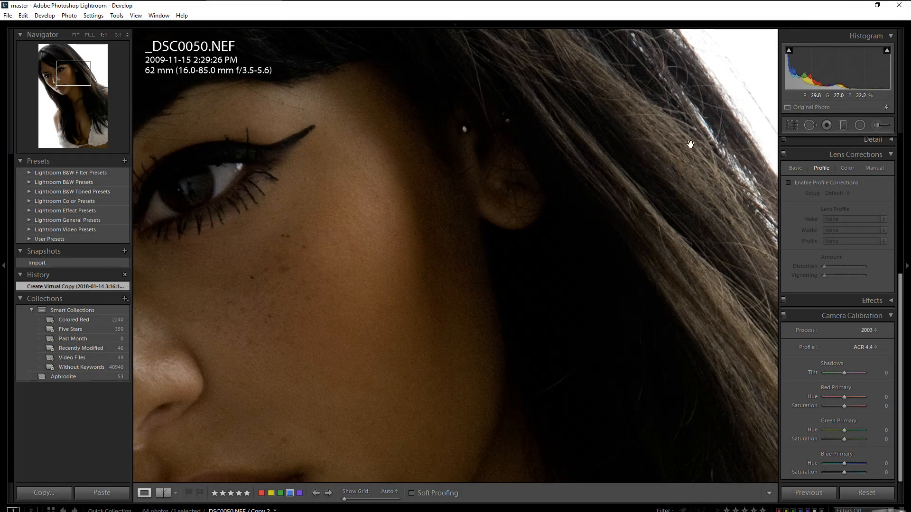
click(788, 182)
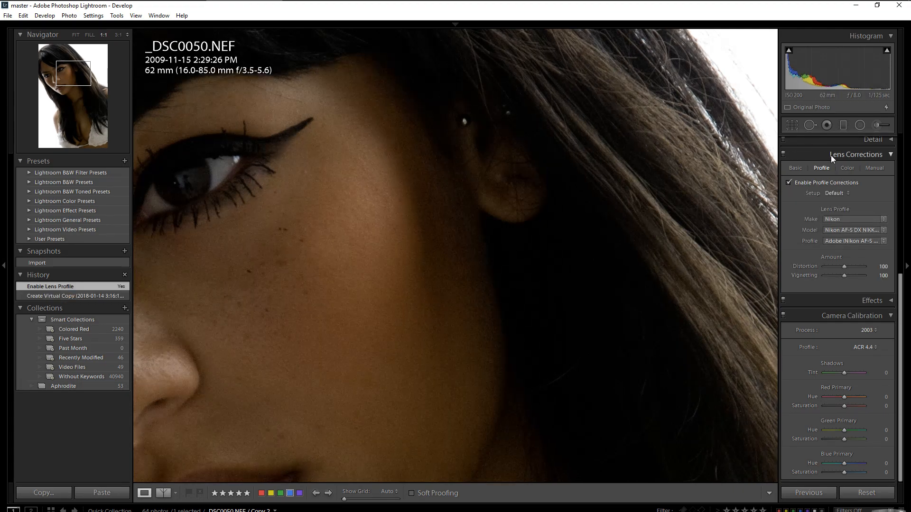
Try Auto Tone and then exposures of about +3.43 and +0.10 on the virtual copy, undoing each trial
drag(901, 292, 903, 154)
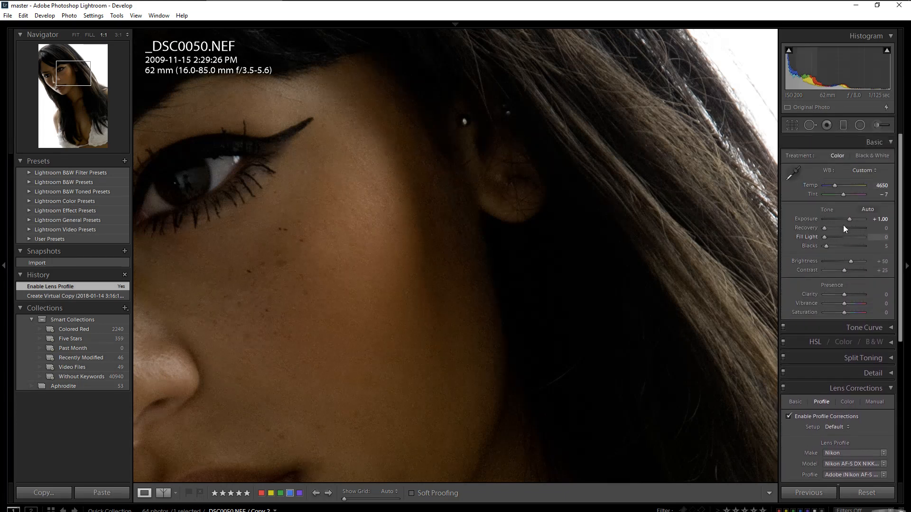
click(867, 209)
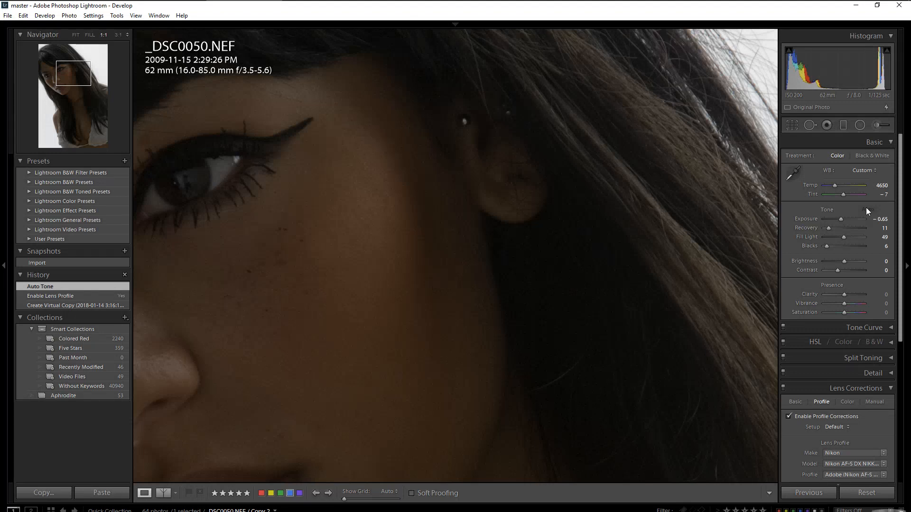
key(ctrl+z)
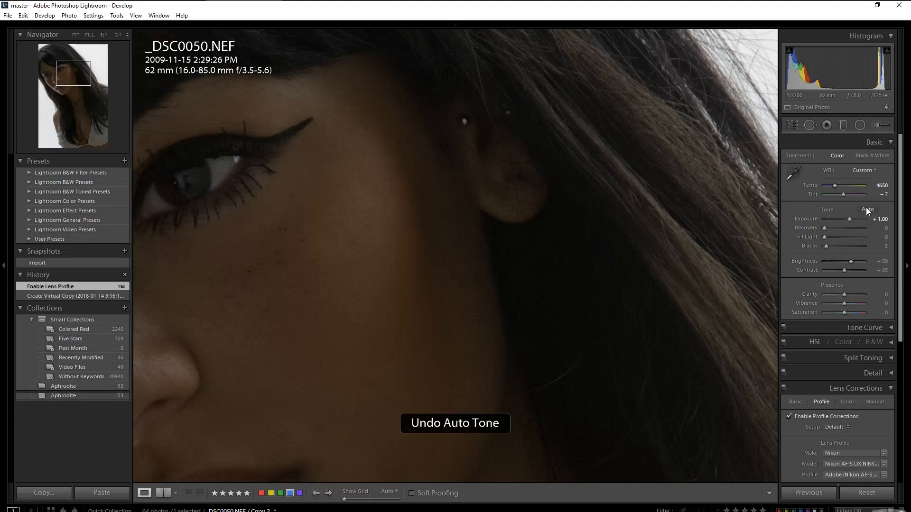
drag(849, 219, 861, 219)
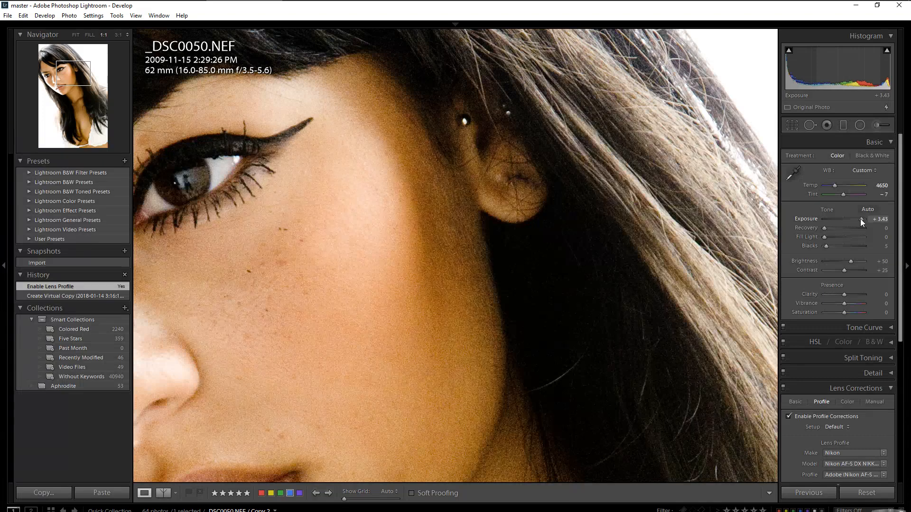
drag(861, 218, 845, 218)
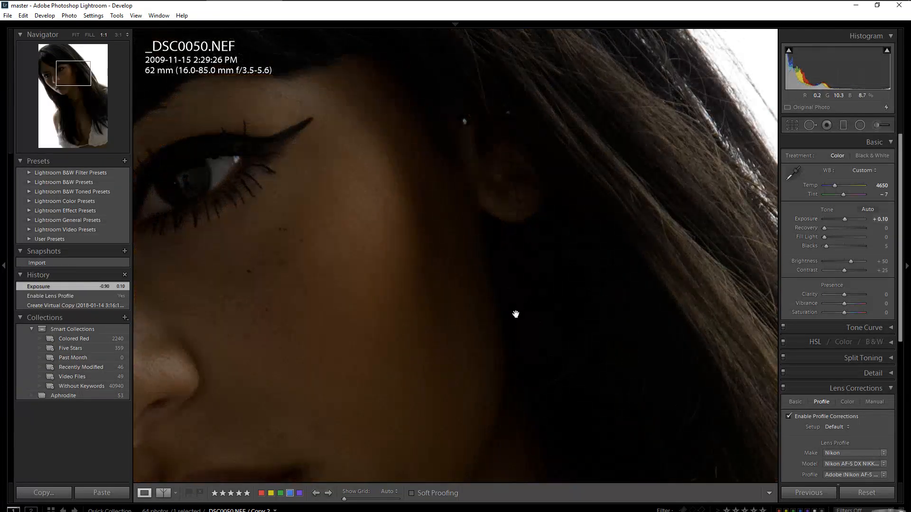
key(ctrl+z)
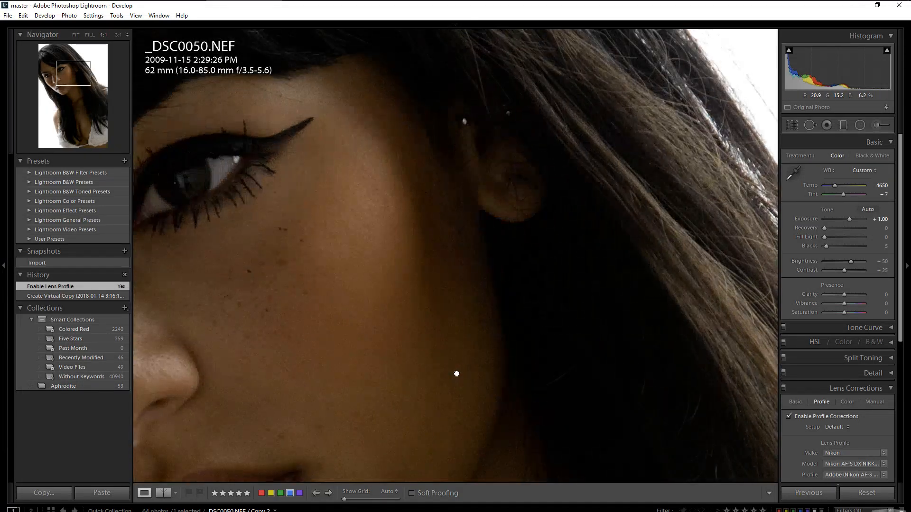
Send the virtual copy to Adobe Photoshop CS6 for editing, rendered using Lightroom
click(456, 373)
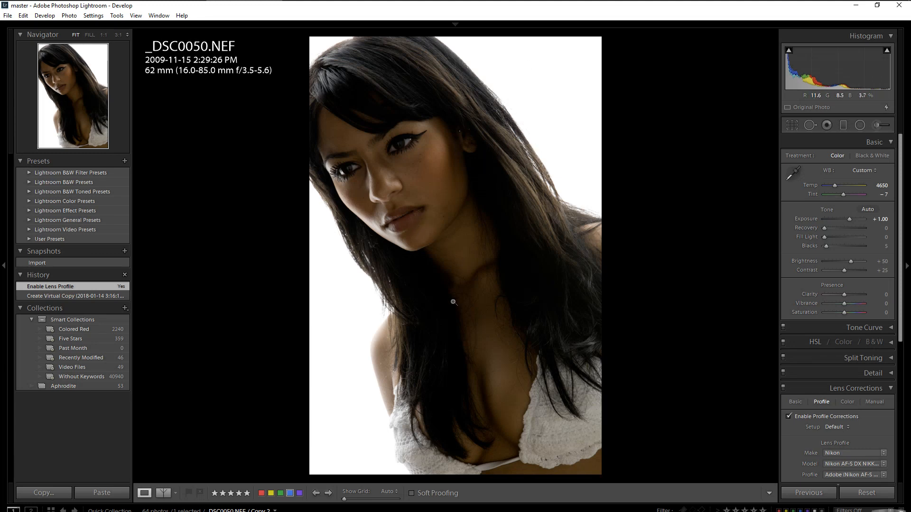
right_click(437, 275)
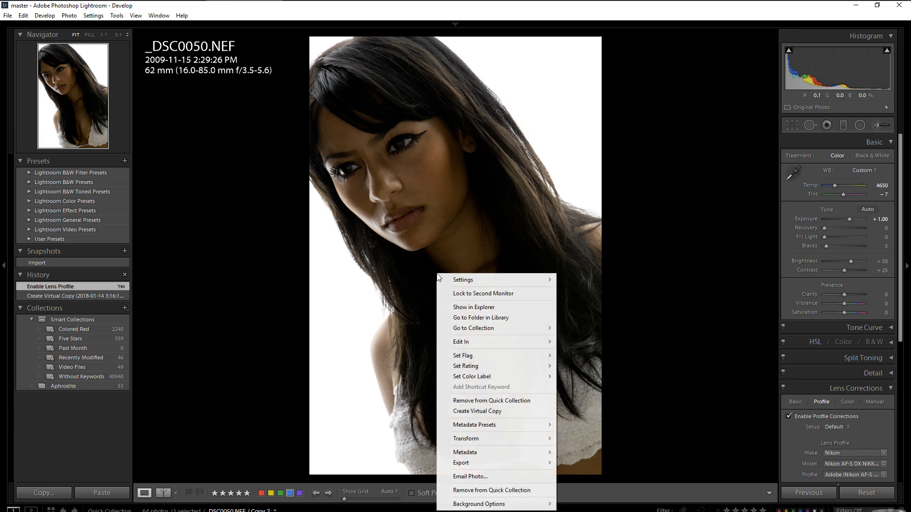
mouse_move(463, 346)
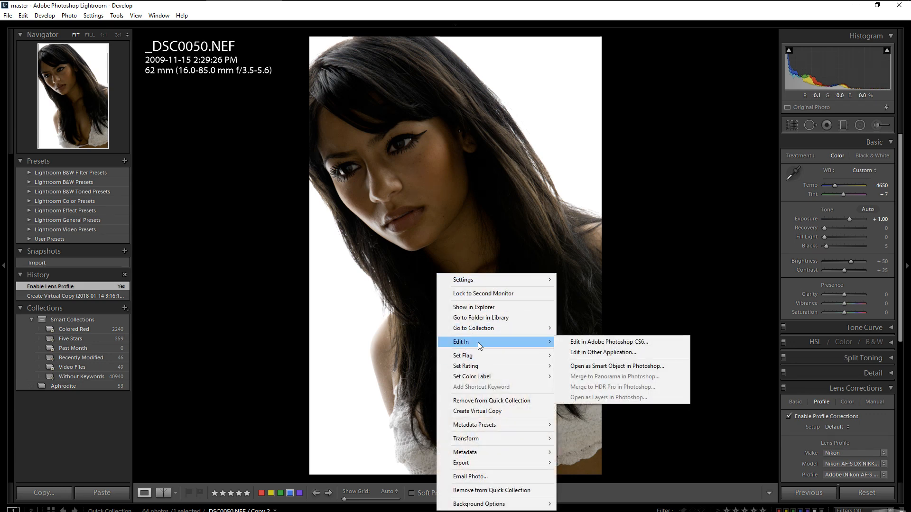
click(587, 344)
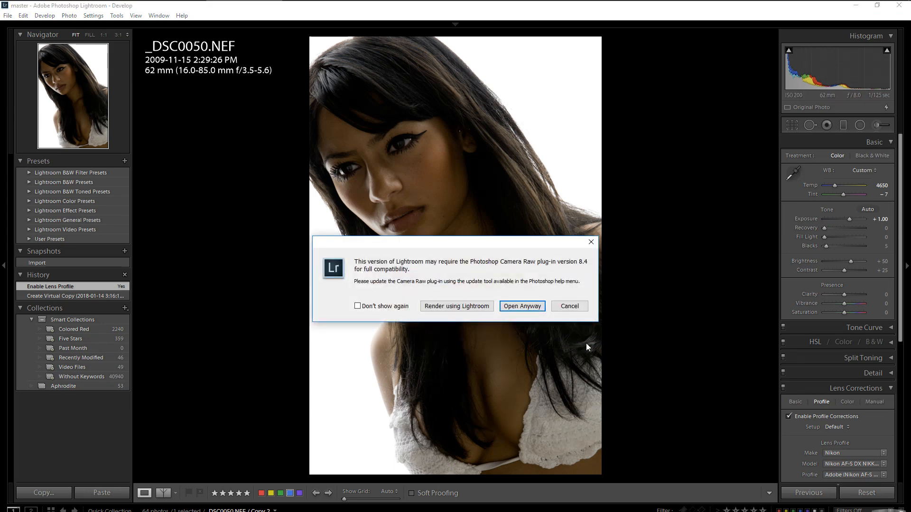
click(447, 307)
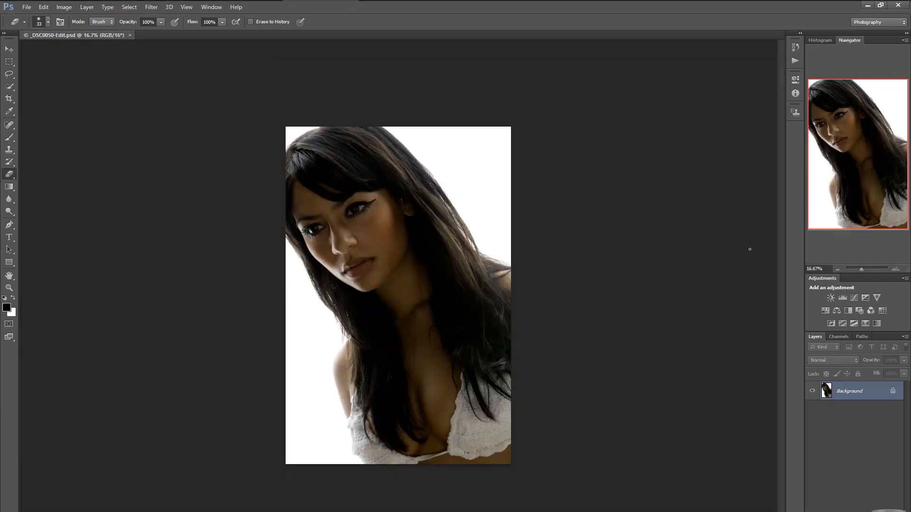
Add a Levels adjustment layer above the portrait's Background layer
click(896, 269)
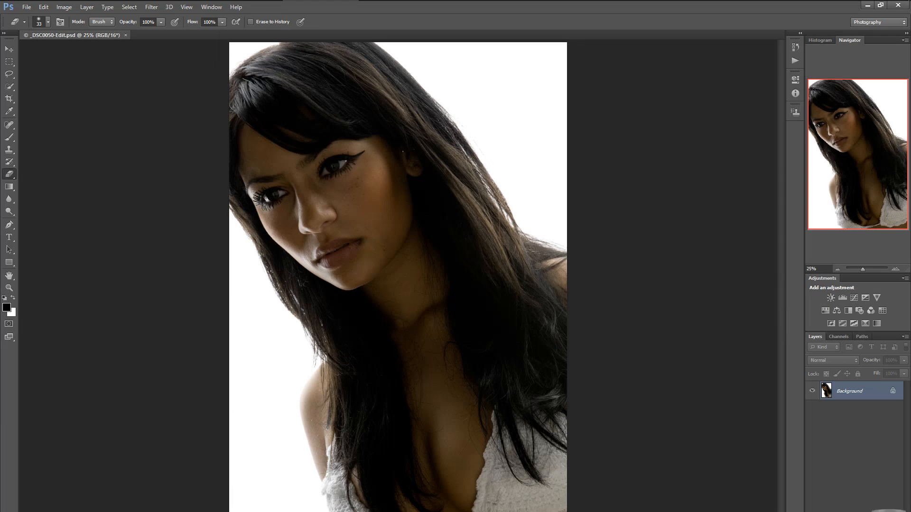
click(858, 511)
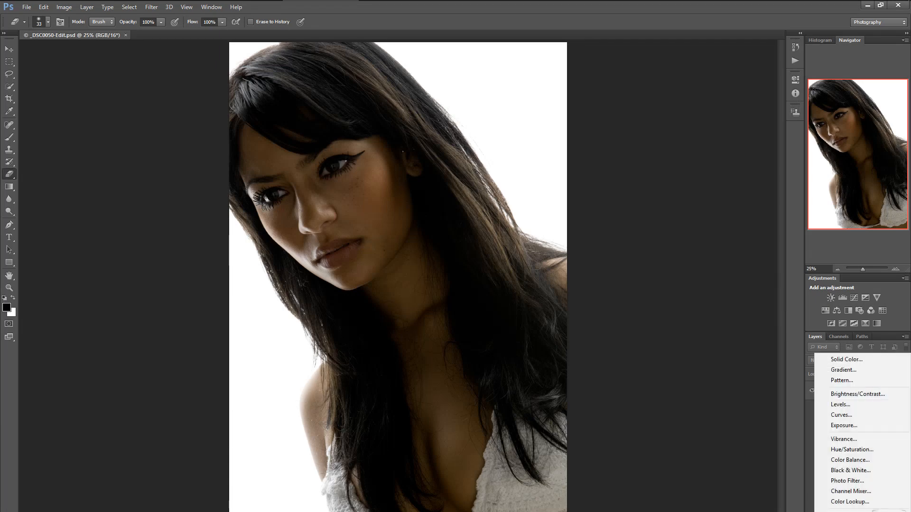
click(846, 405)
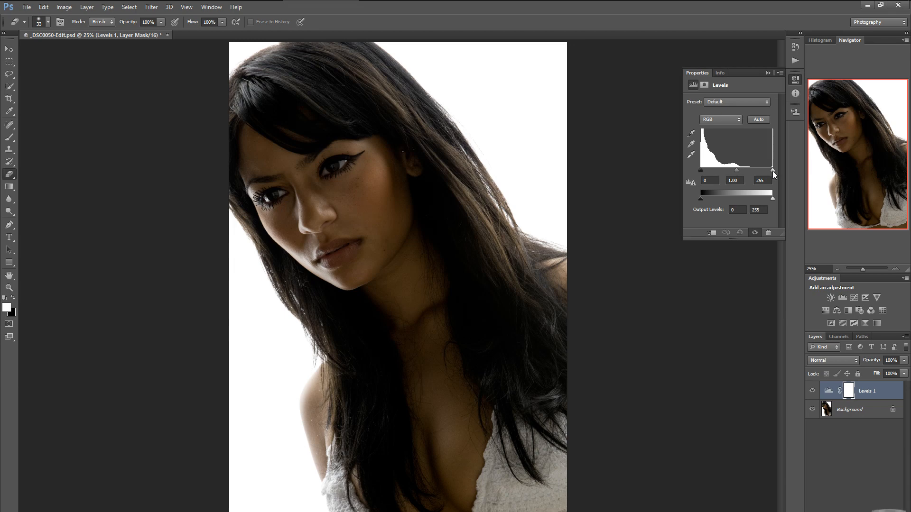
Brighten the portrait by setting the Levels layer's white input to 169, keeping black at 0 and midtones at 1.00
mouse_move(772, 171)
mouse_down()
mouse_move(747, 176)
mouse_move(774, 170)
mouse_up()
click(822, 40)
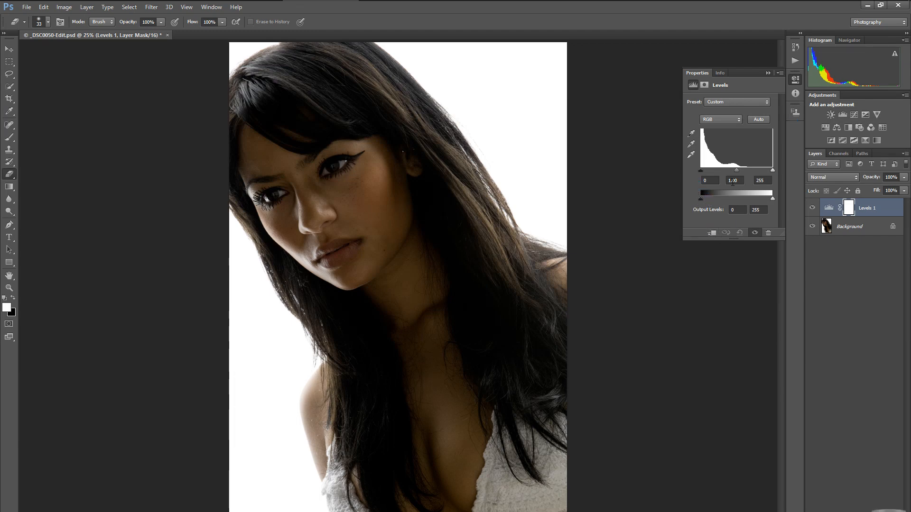
mouse_move(737, 170)
mouse_down()
mouse_move(722, 170)
mouse_move(745, 168)
mouse_move(736, 169)
mouse_up()
drag(702, 171, 699, 171)
drag(774, 170, 743, 171)
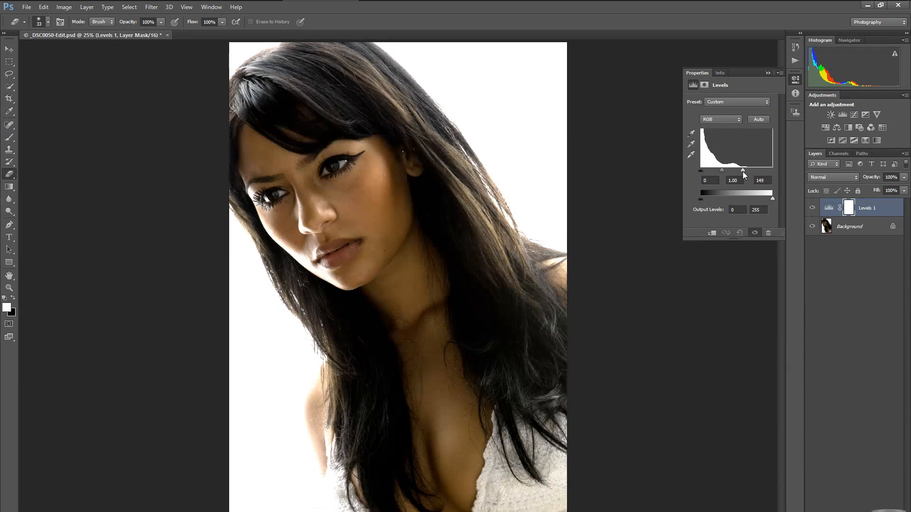
drag(743, 171, 746, 171)
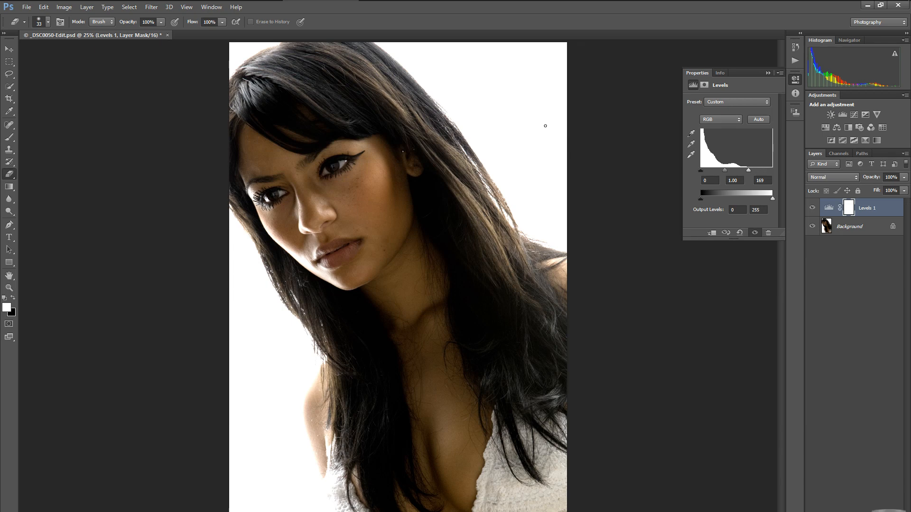
Refresh the histogram and compare the portrait with the Levels layer hidden and shown
click(850, 40)
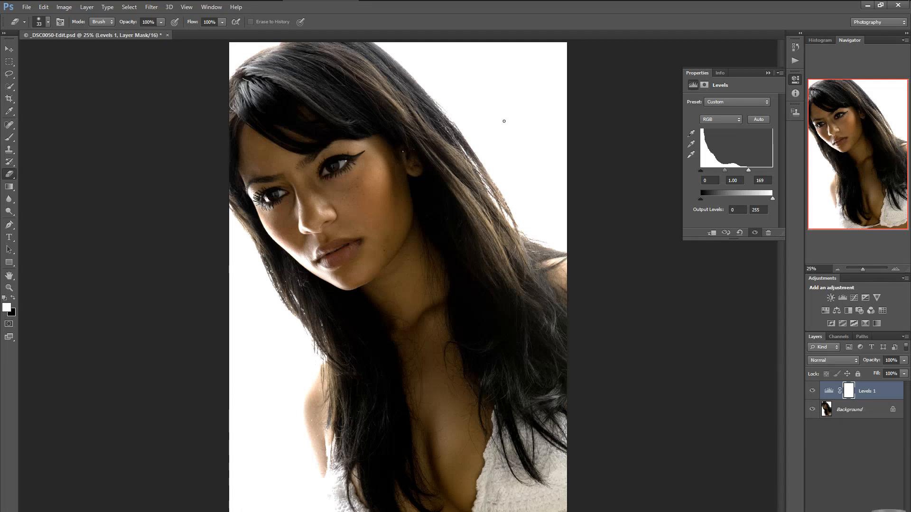
click(823, 40)
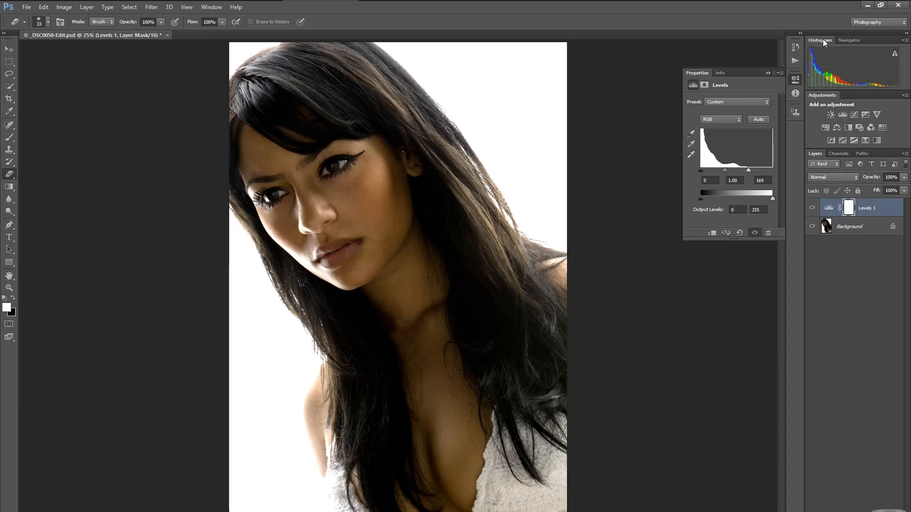
click(895, 55)
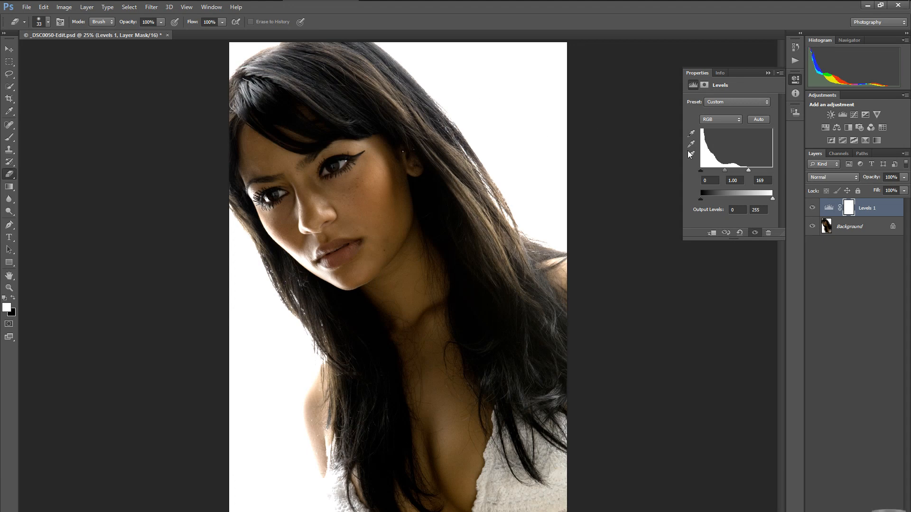
click(812, 209)
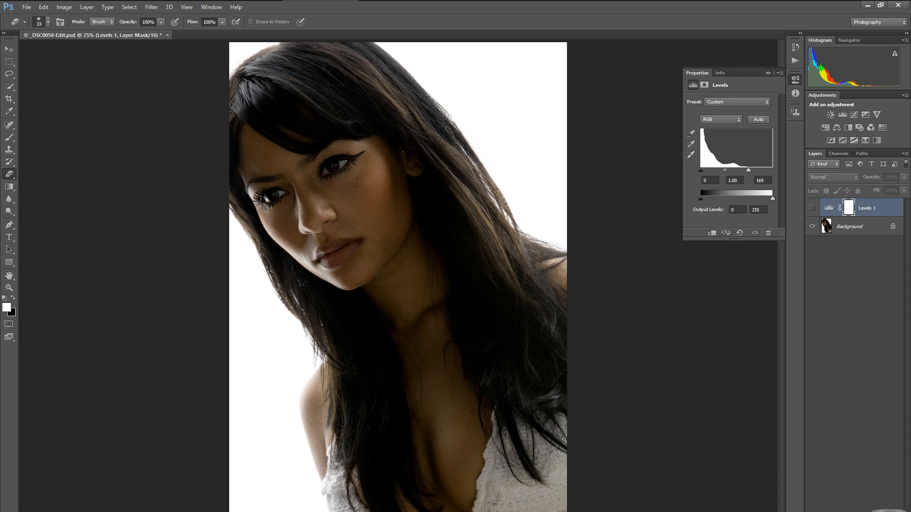
click(812, 208)
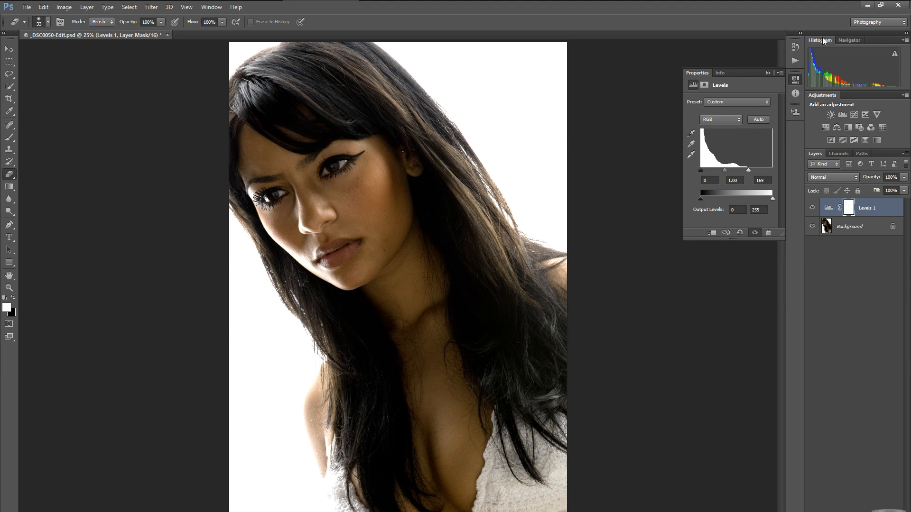
Switch back to Lightroom, leaving _DSC0050-Edit.psd open in Photoshop
click(867, 5)
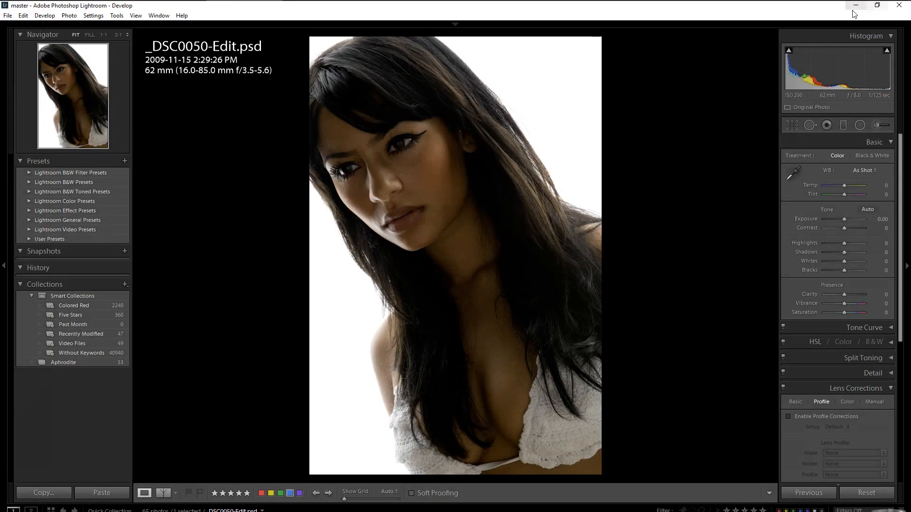
click(855, 4)
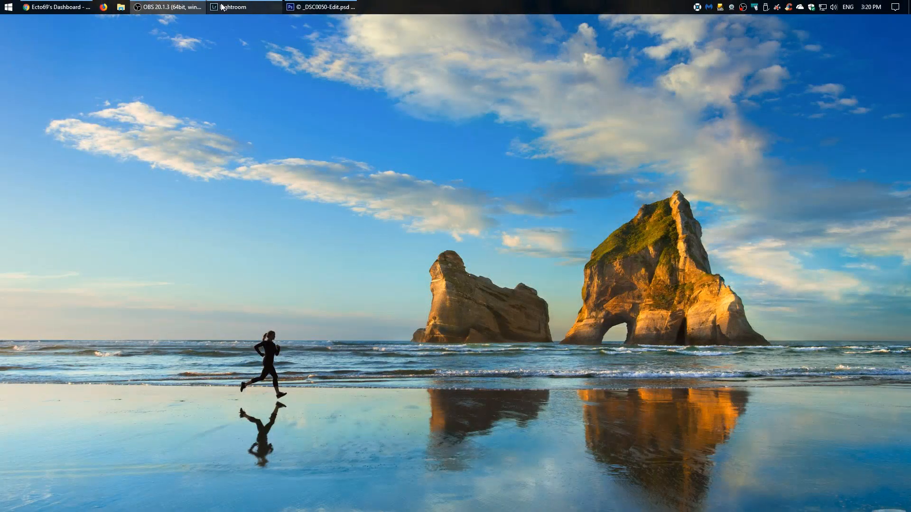
mouse_move(246, 7)
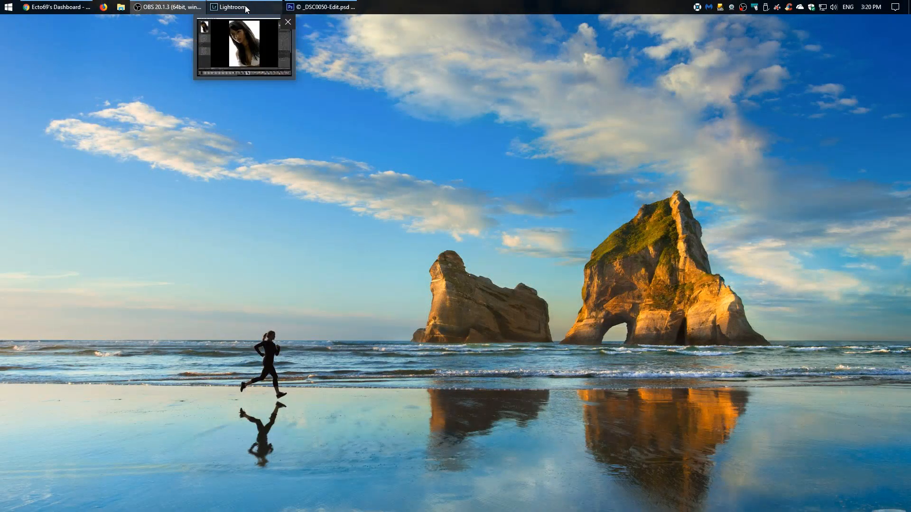
click(245, 7)
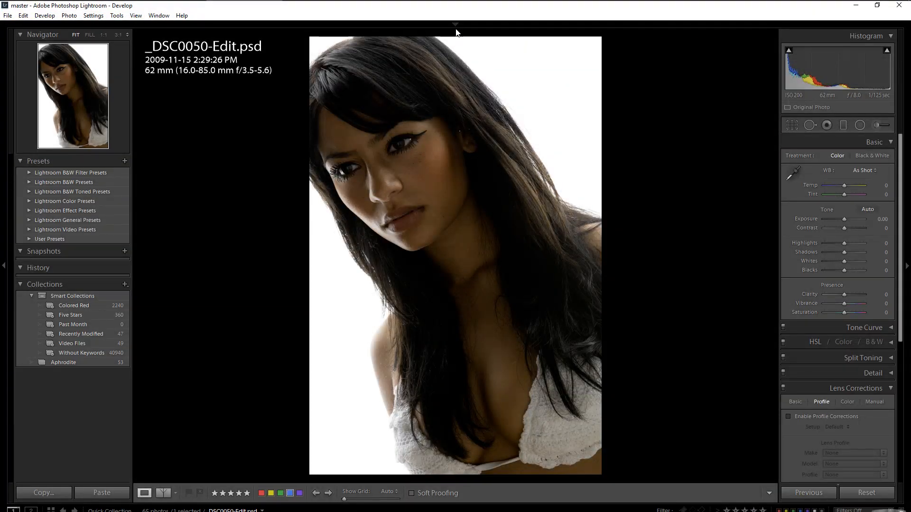
Open _DSC0208.NEF, the blonde portrait, in the Library's Loupe view and reveal its histogram, Quick Develop and metadata details
mouse_move(542, 30)
click(667, 42)
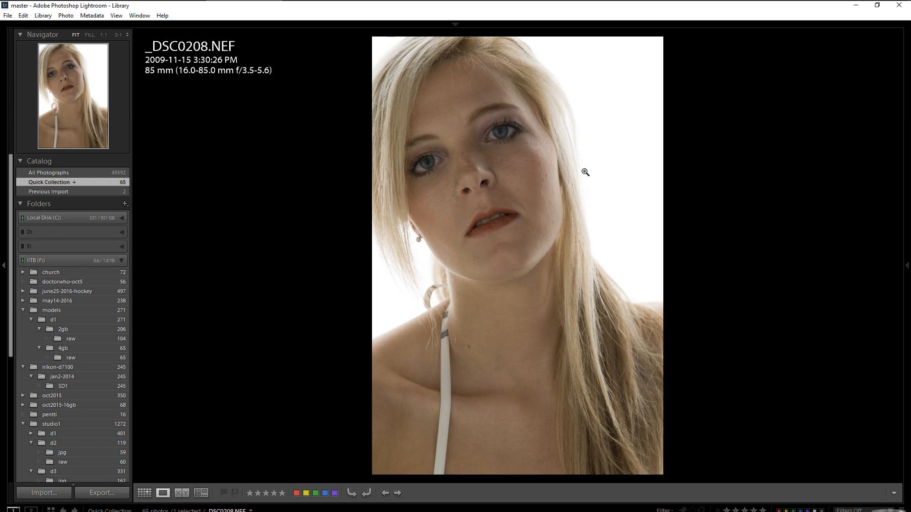
mouse_move(910, 269)
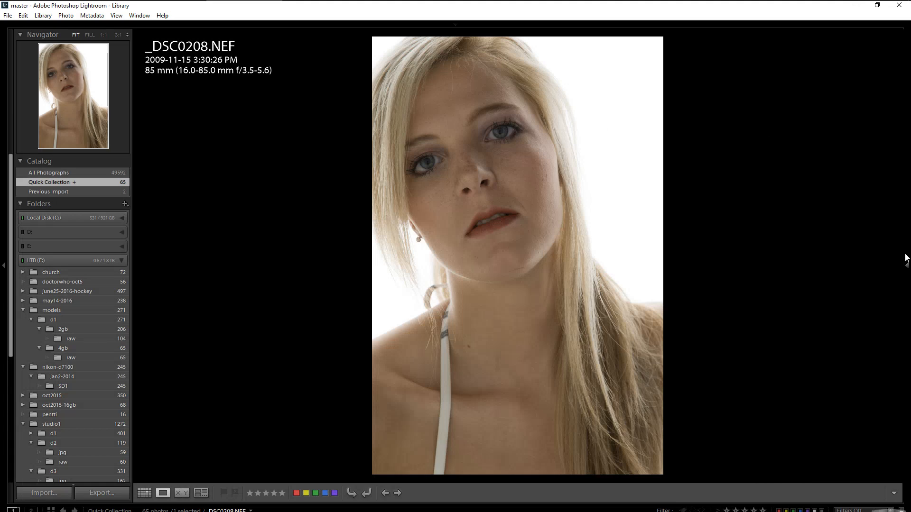
click(907, 266)
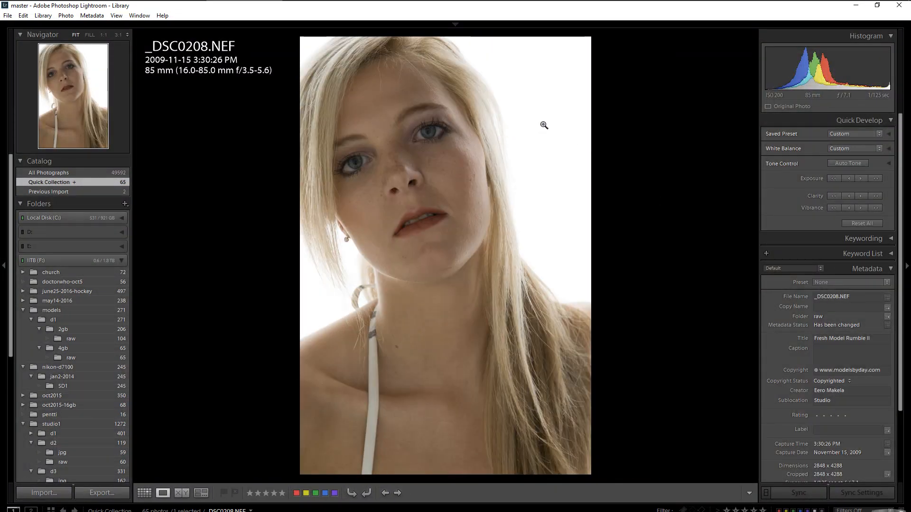
Collapse the Histogram panel and expand it again to show the photo's histogram
click(858, 35)
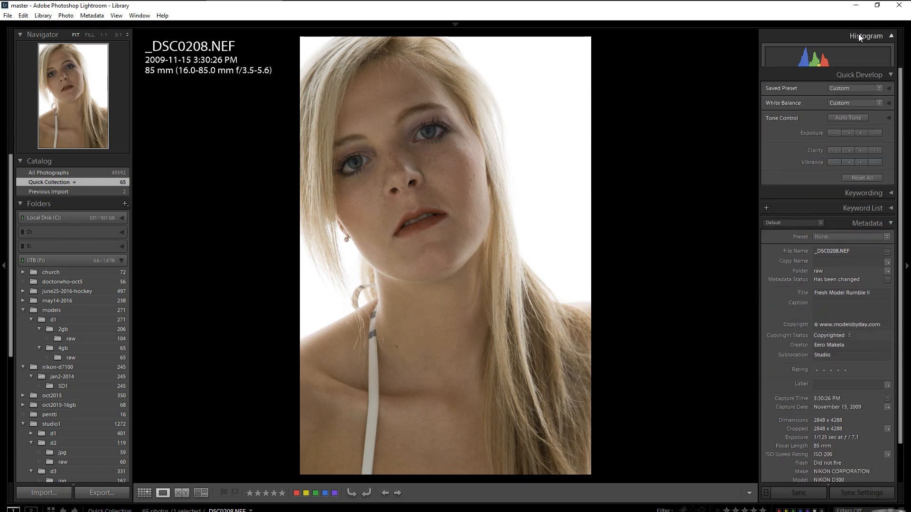
click(859, 35)
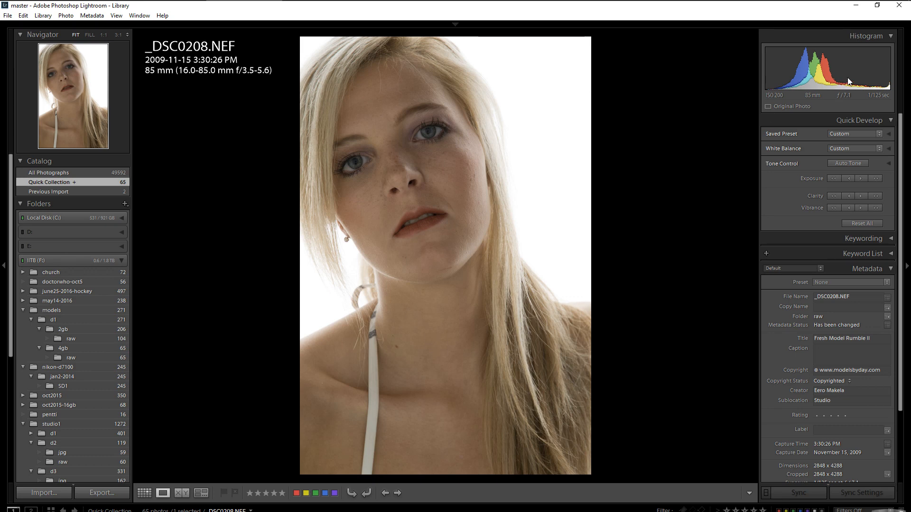
click(892, 37)
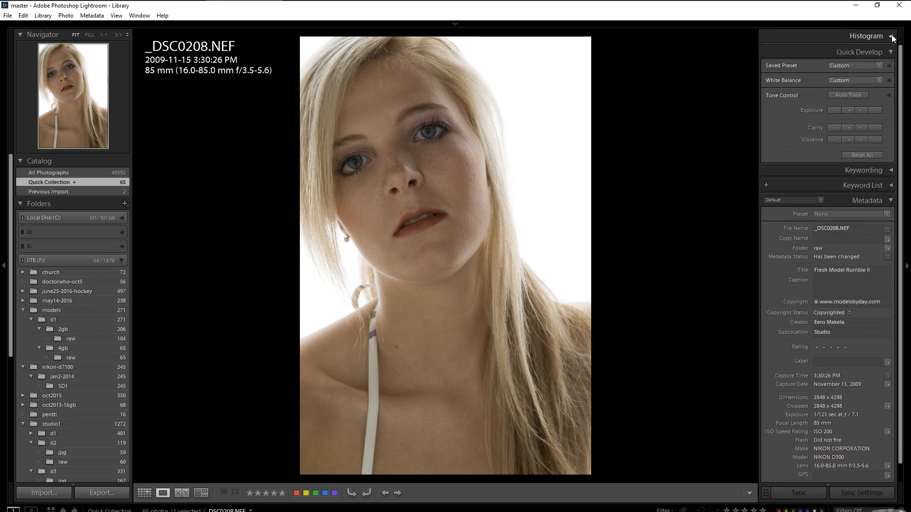
click(893, 37)
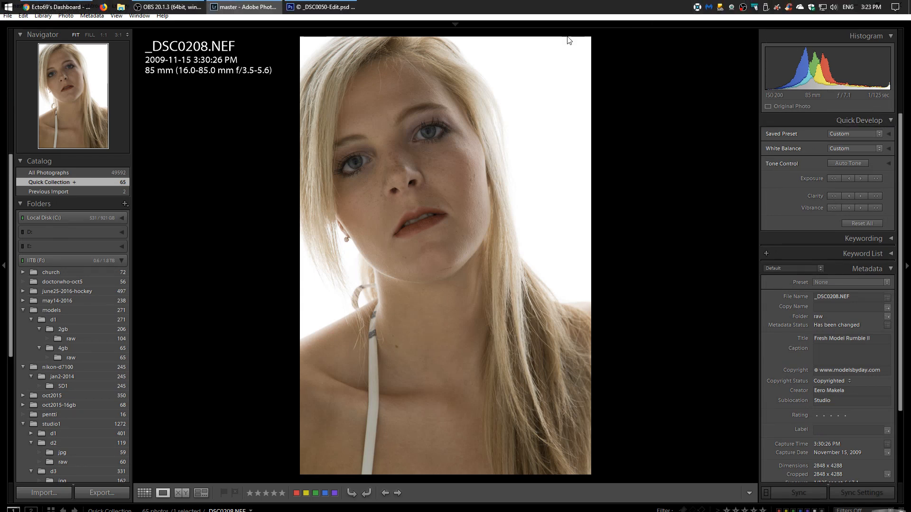
Compare _DSC0208.NEF and its histogram between the Develop and Library modules, returning to Develop
mouse_move(454, 26)
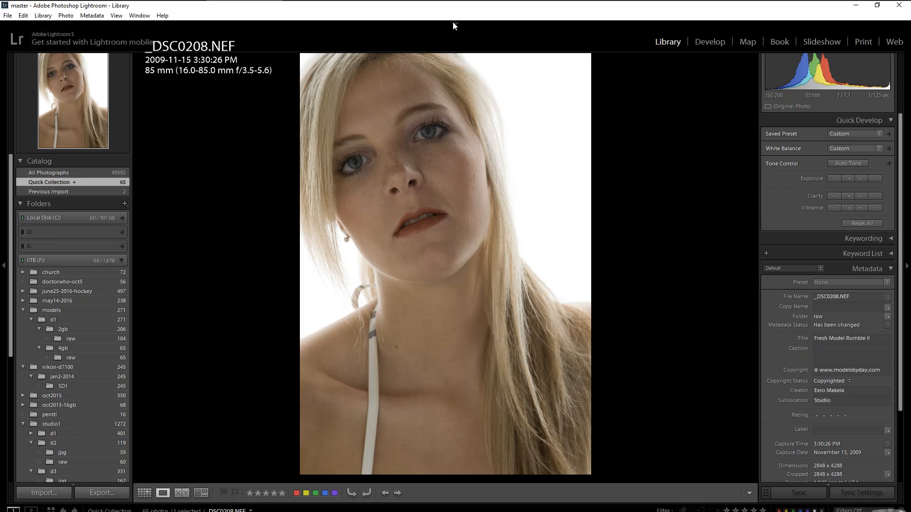
click(710, 42)
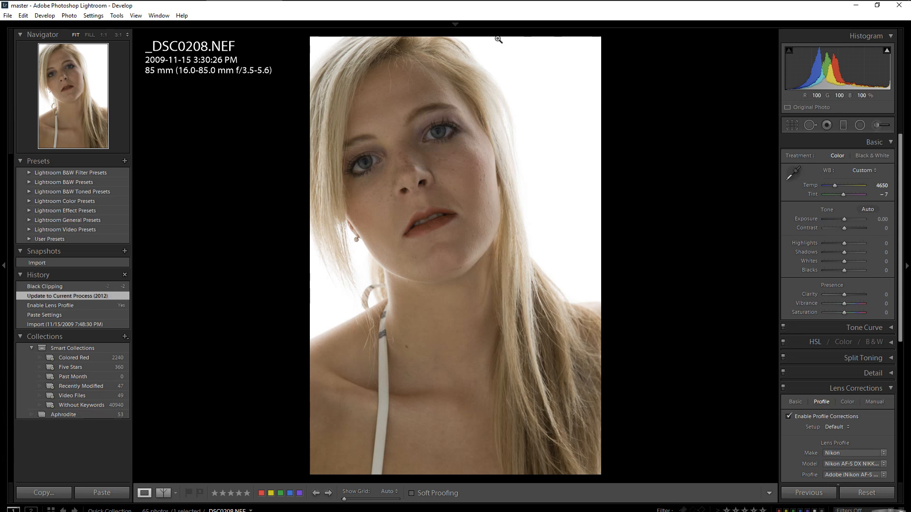
mouse_move(454, 21)
click(666, 42)
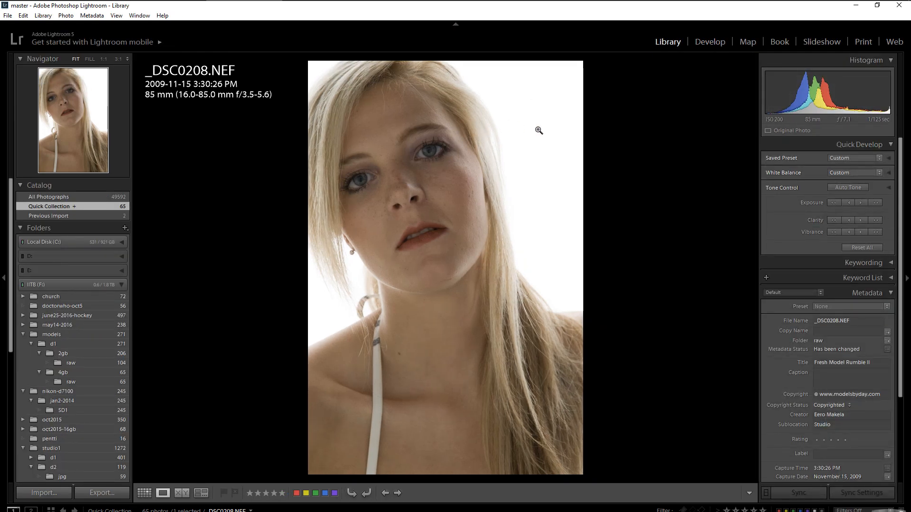
click(706, 42)
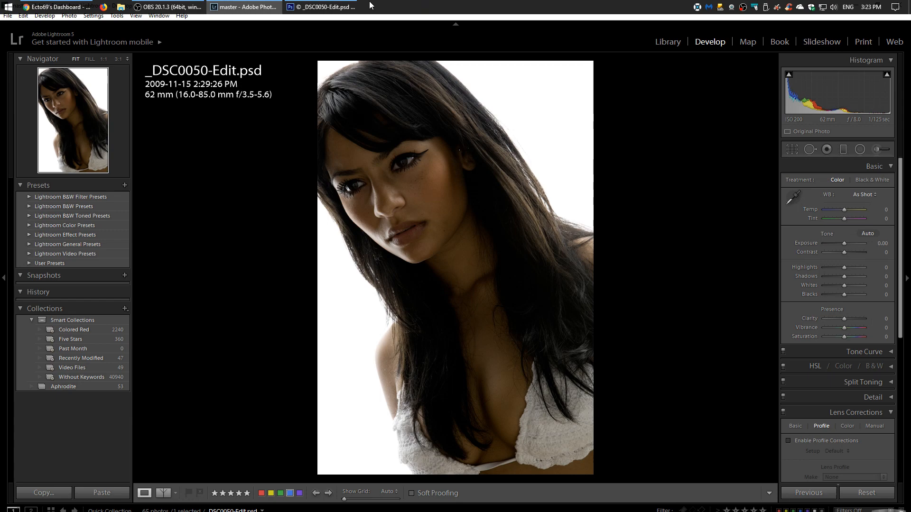
Switch to _DSC0050-Edit.psd in Photoshop and open the Imagenomic Portraiture filter on the Background layer
click(321, 8)
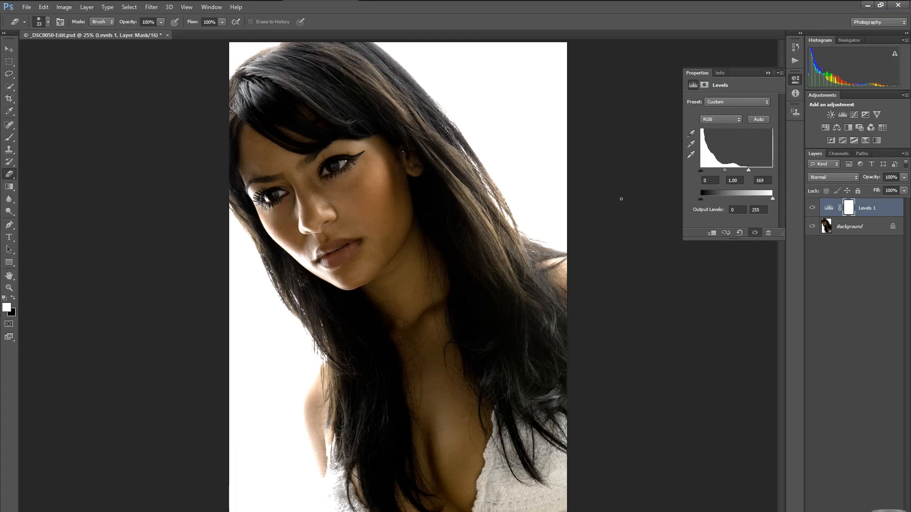
click(836, 226)
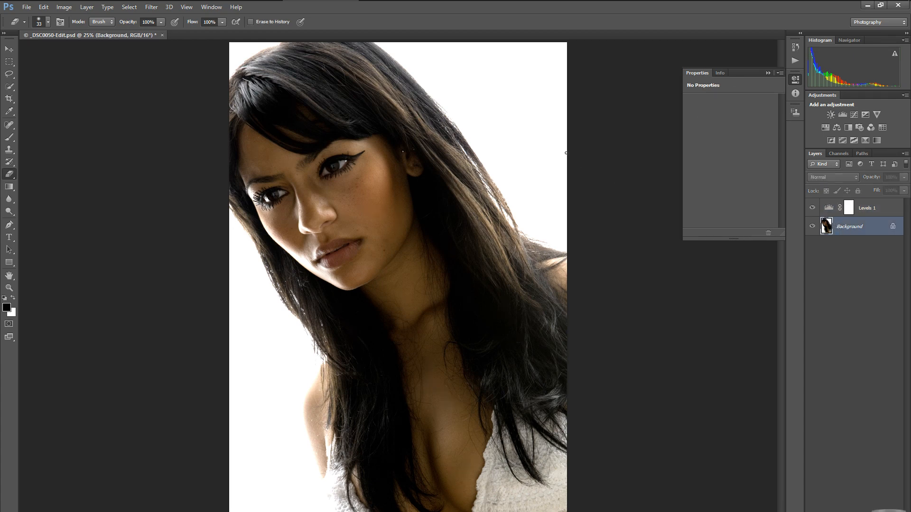
click(183, 8)
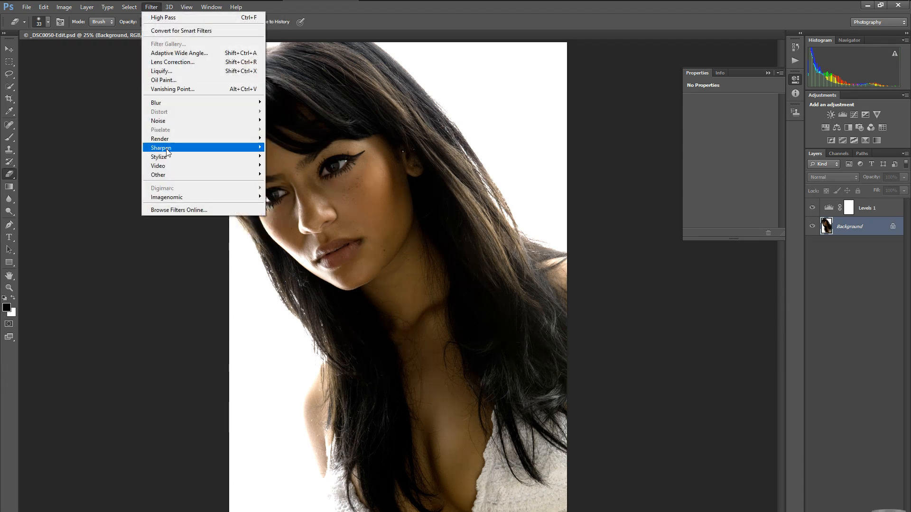
mouse_move(166, 197)
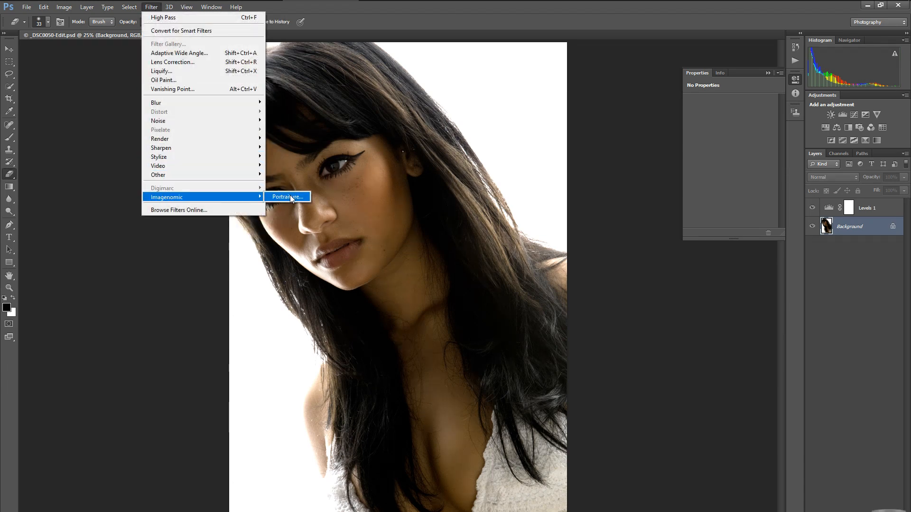
click(289, 197)
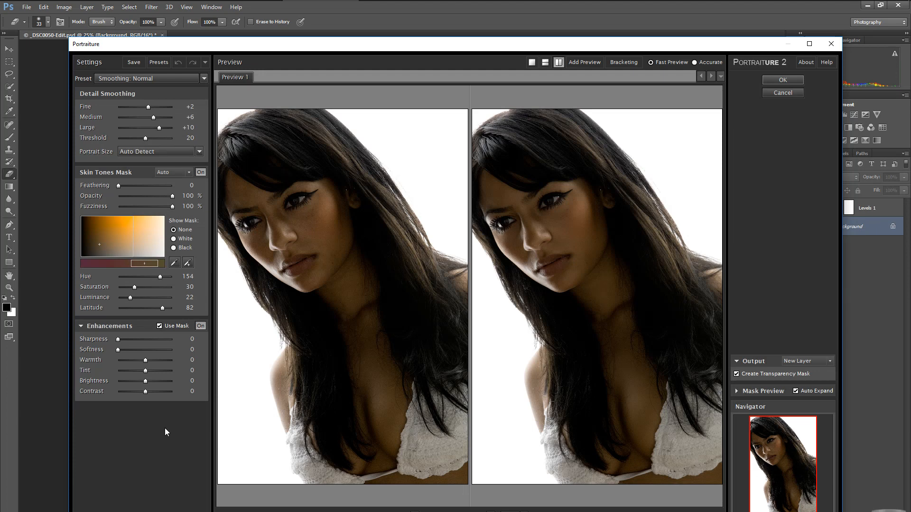
Reveal the mask preview and apply Portraiture's Enhance: High Key preset, output to a new layer with a transparency mask
click(737, 392)
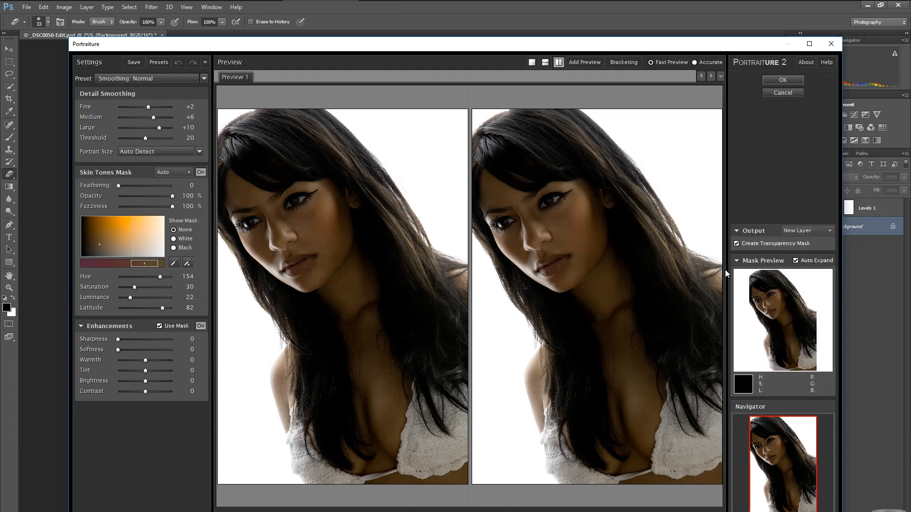
click(737, 244)
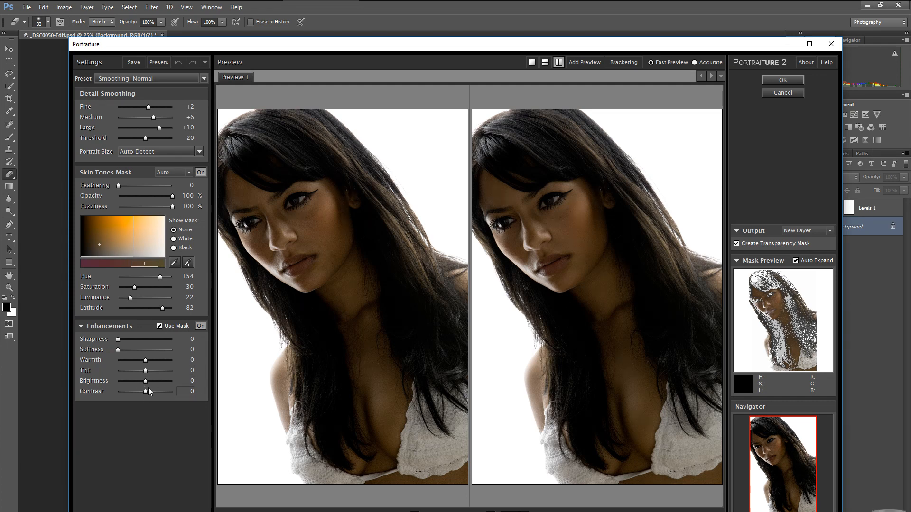
click(204, 79)
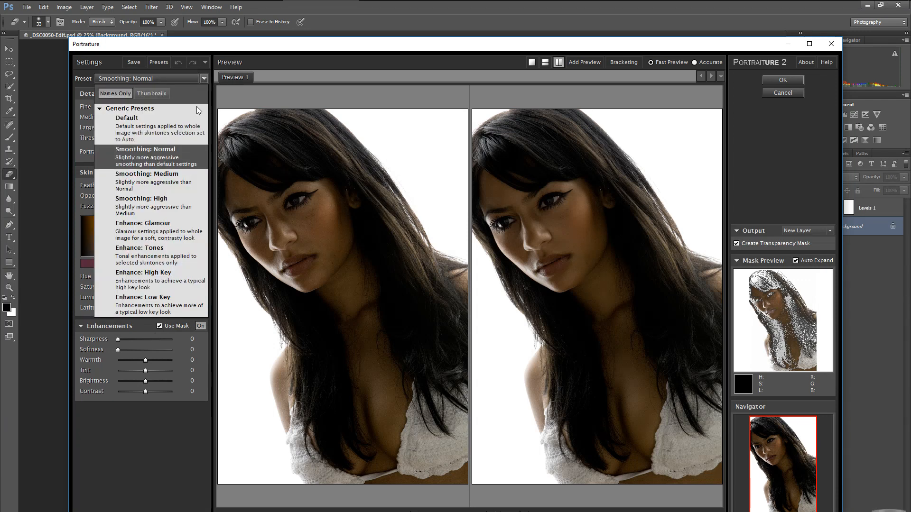
click(164, 274)
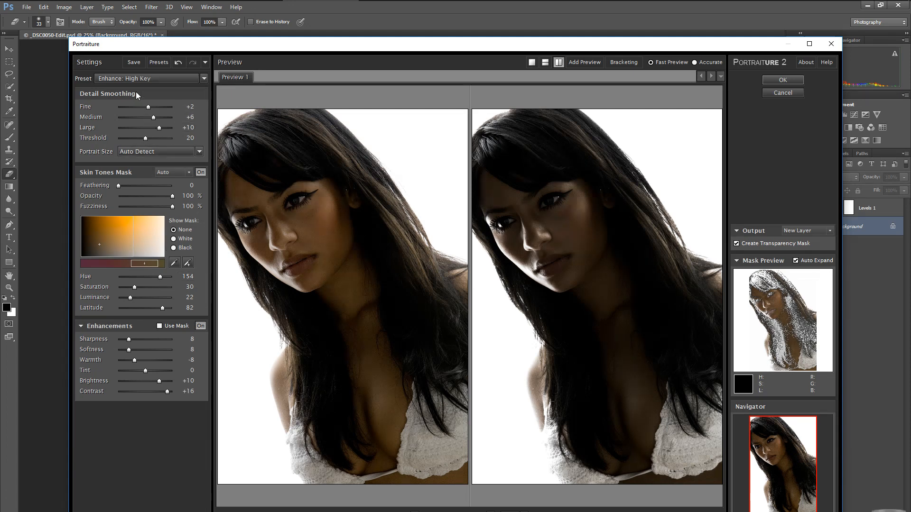
click(782, 80)
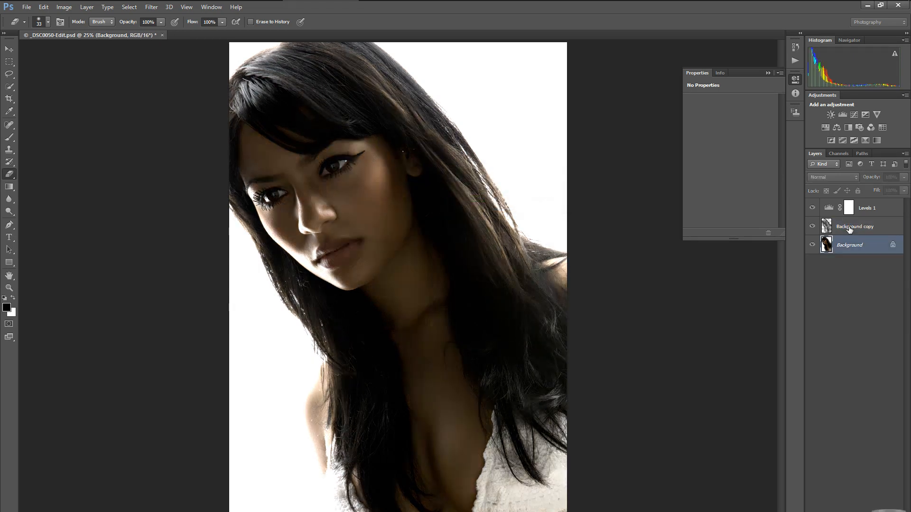
Rename the Background copy layer to enhance
double_click(849, 226)
text(e)
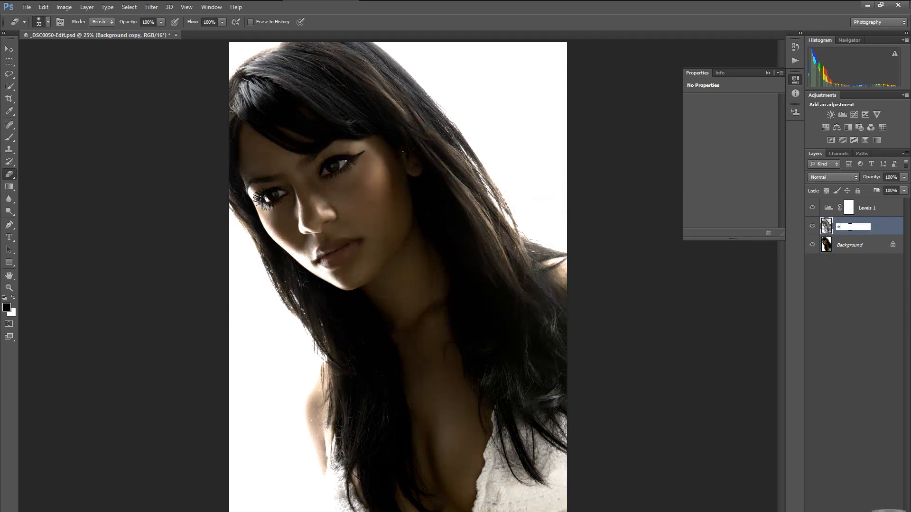
text(nhance)
key(Return)
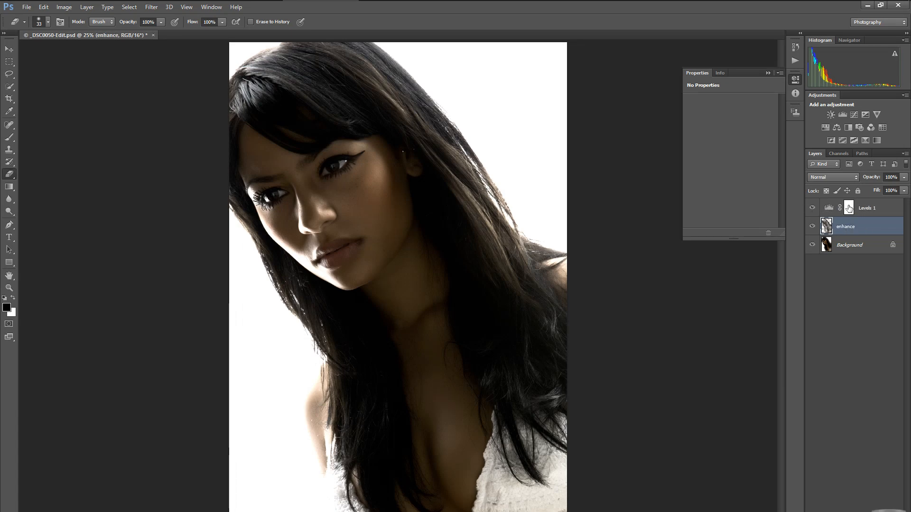
Try the Levels layer's white input at 116 and at 164 to brighten the portrait
click(828, 209)
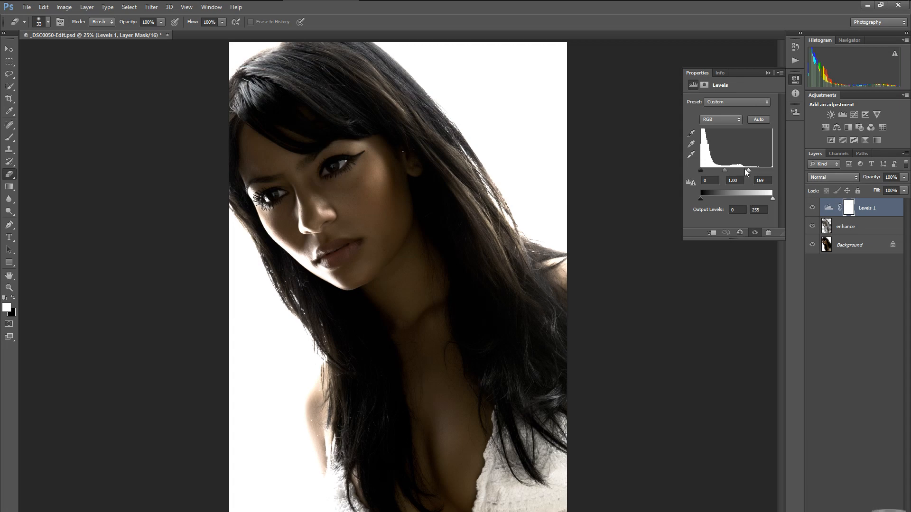
drag(749, 171, 734, 172)
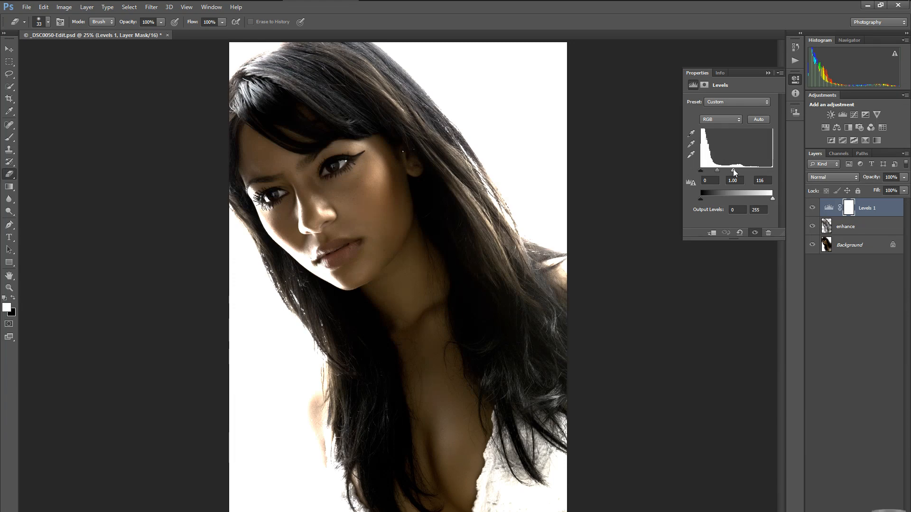
mouse_move(733, 169)
mouse_down()
mouse_move(725, 169)
mouse_move(748, 170)
mouse_up()
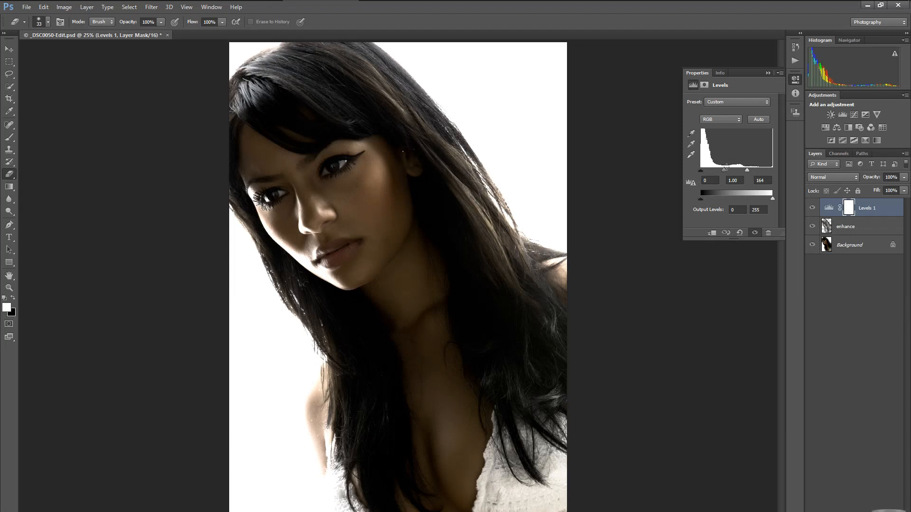
Undo the Levels adjustment by reverting the document history to the Name Change state
click(795, 47)
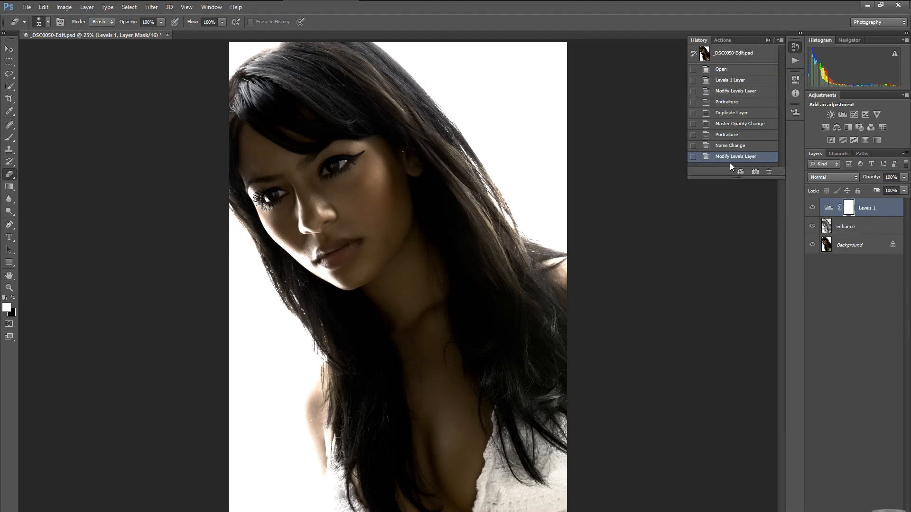
click(734, 147)
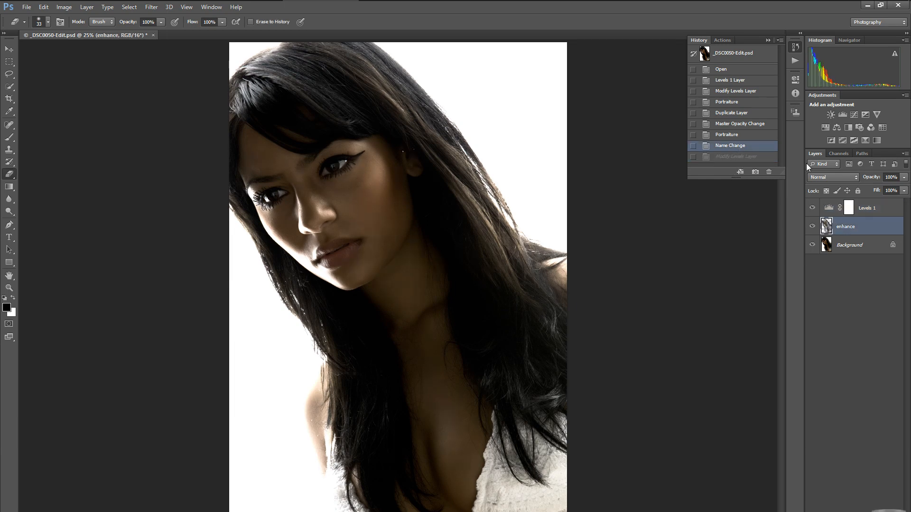
click(769, 40)
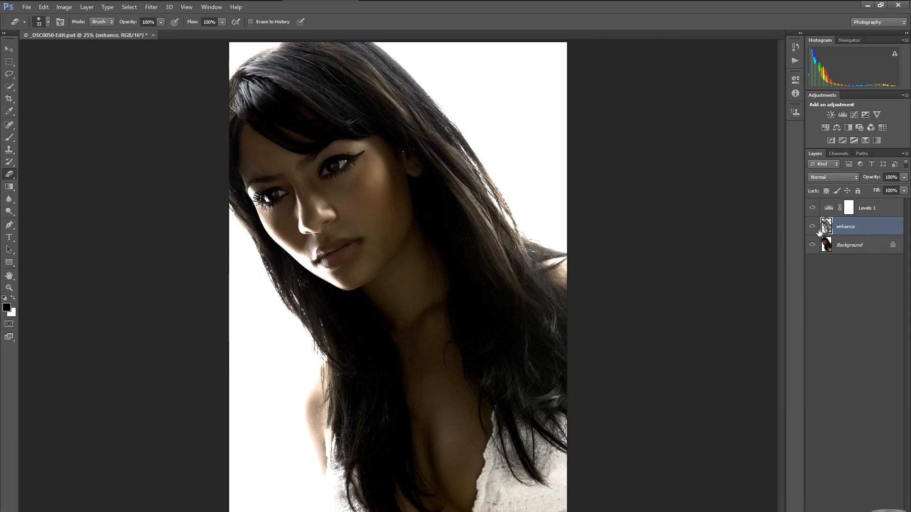
Hide the Background layer to examine the enhance layer's masked areas on their own
click(811, 246)
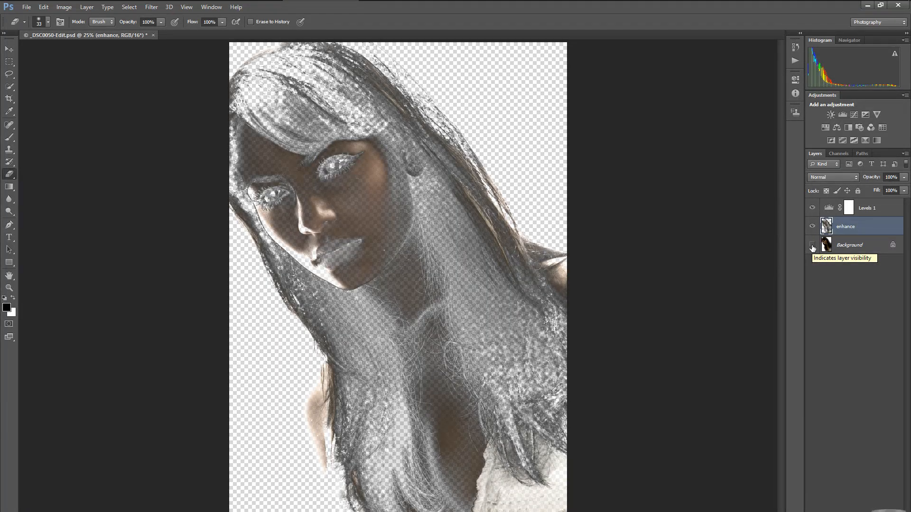
Show the Background layer and add a Curves adjustment above the enhance layer with the Increase Contrast (RGB) preset
click(812, 246)
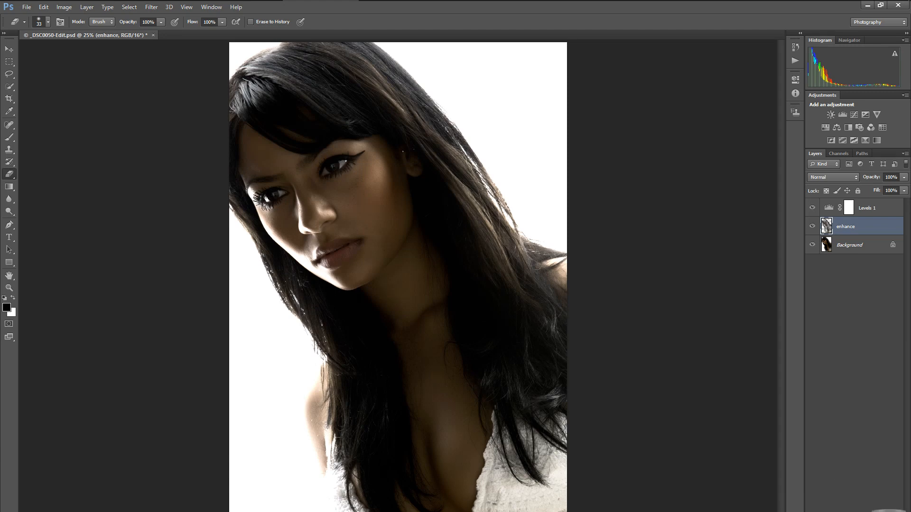
click(855, 511)
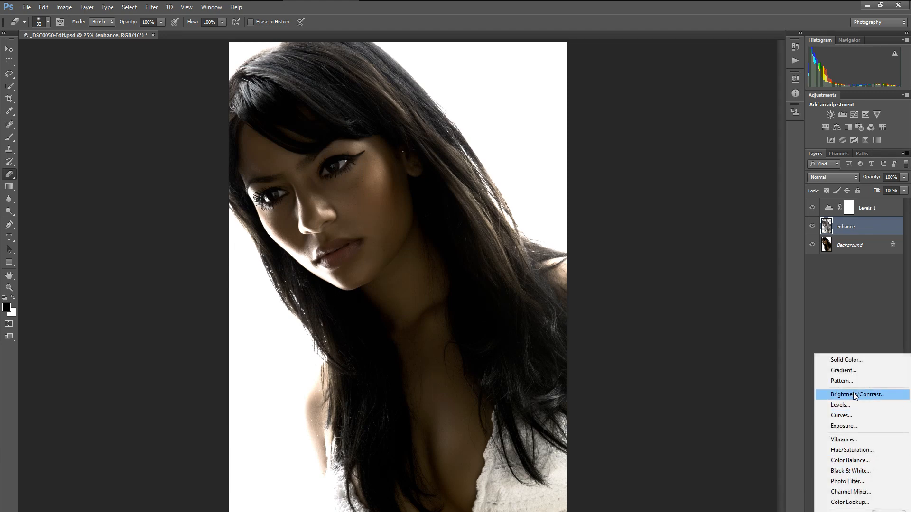
click(841, 415)
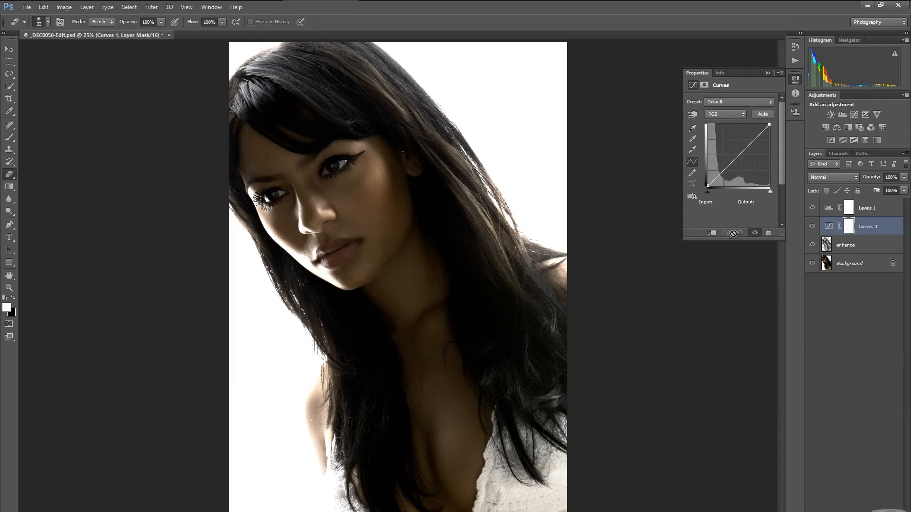
click(716, 102)
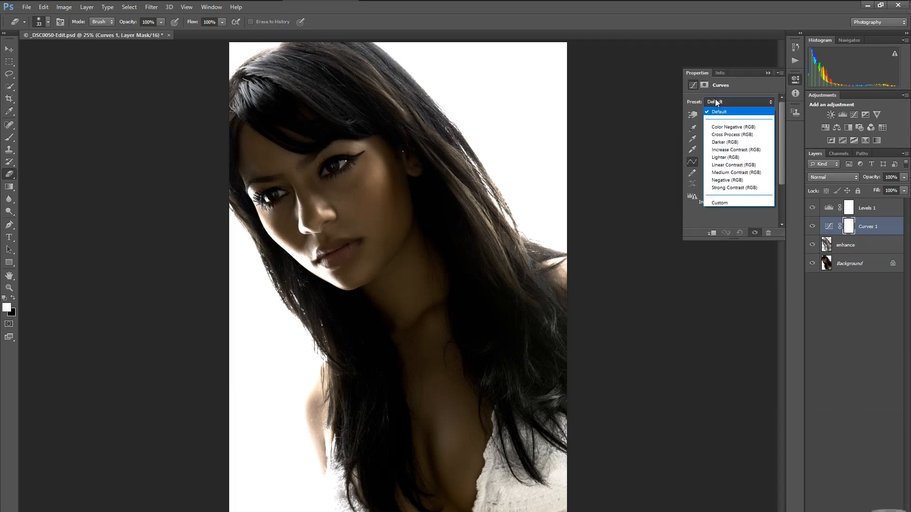
click(719, 149)
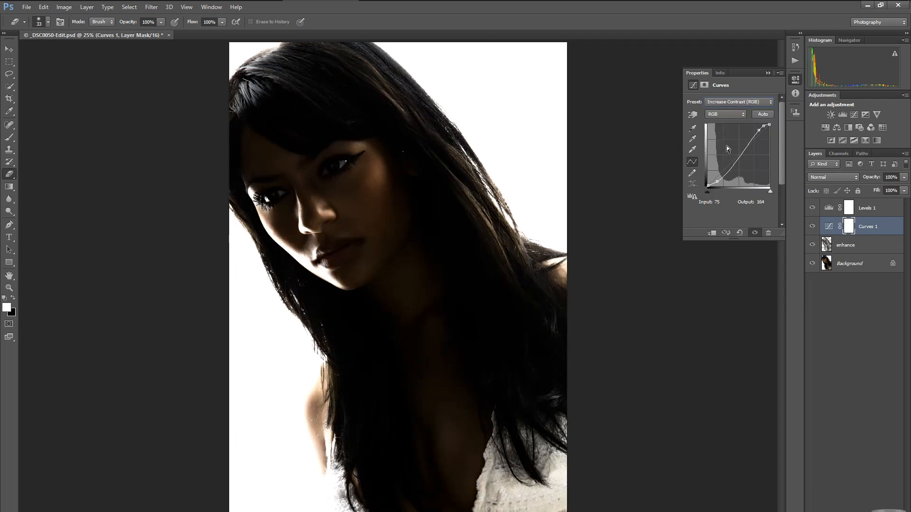
Switch the curve preset to Lighter (RGB) and compare the portrait with the Curves layer hidden and shown
click(756, 101)
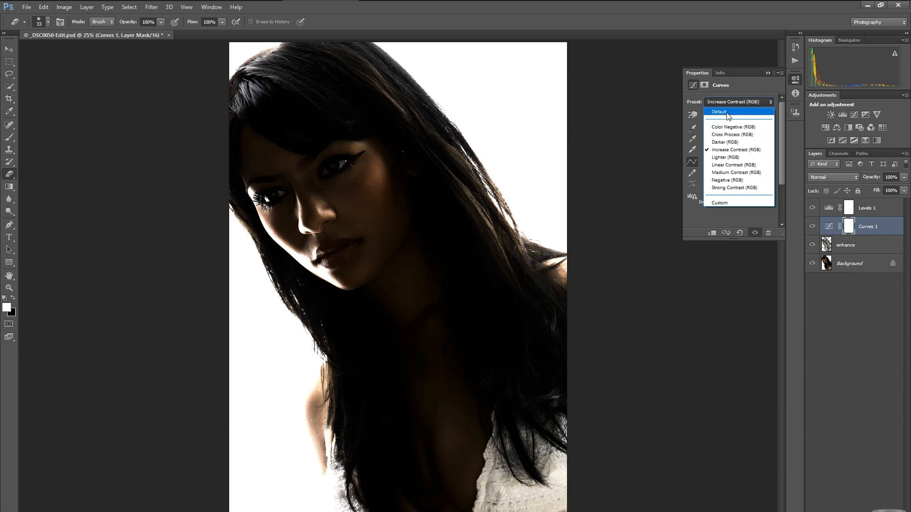
click(726, 157)
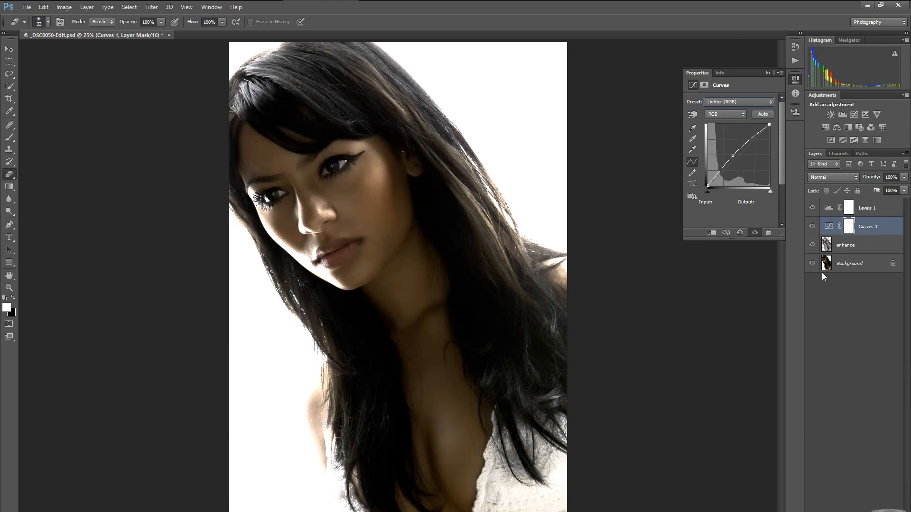
click(813, 227)
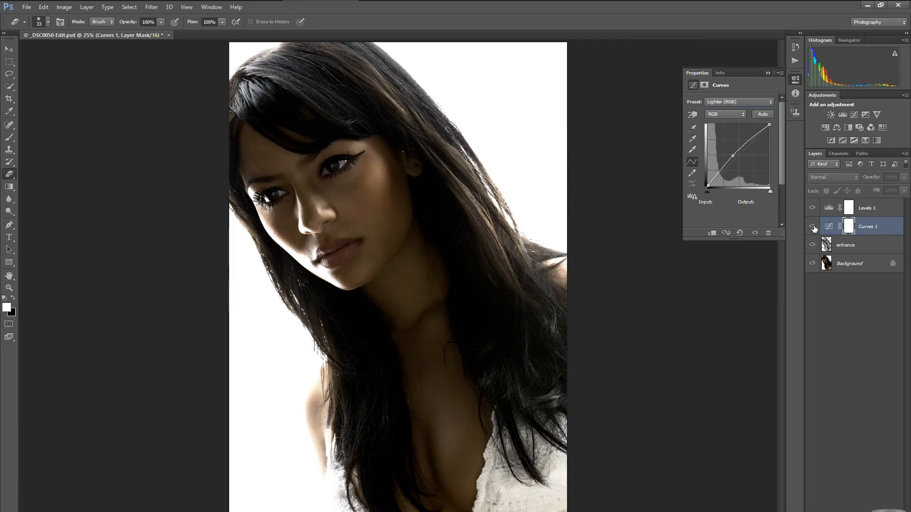
click(813, 227)
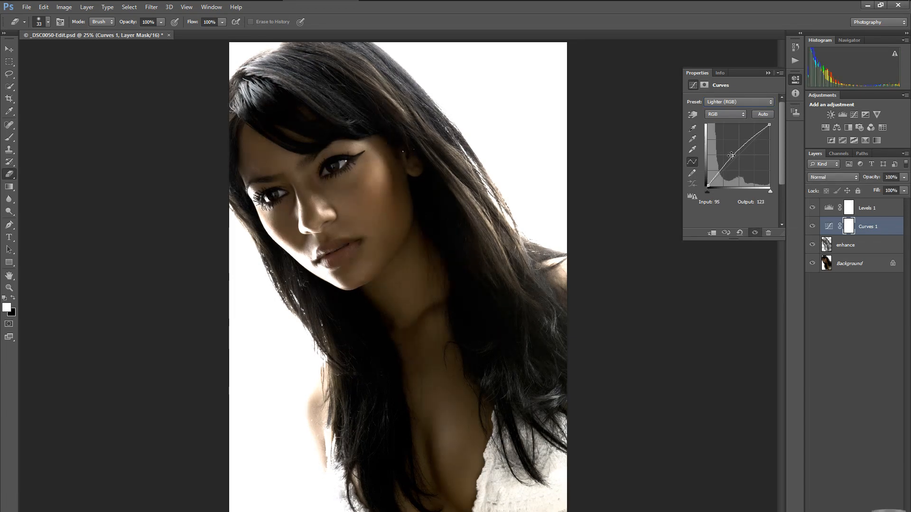
Reshape the curve by moving its middle point to input 85 and output 125
drag(732, 155, 729, 151)
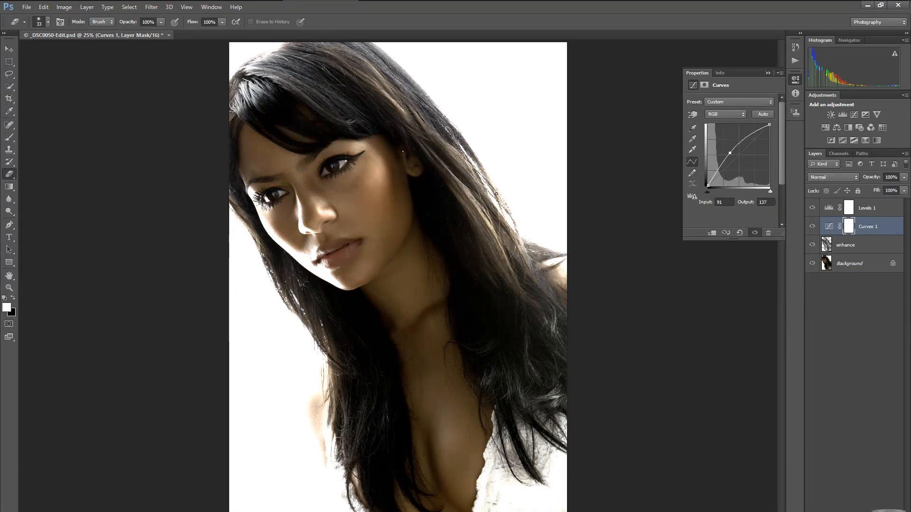
click(11, 50)
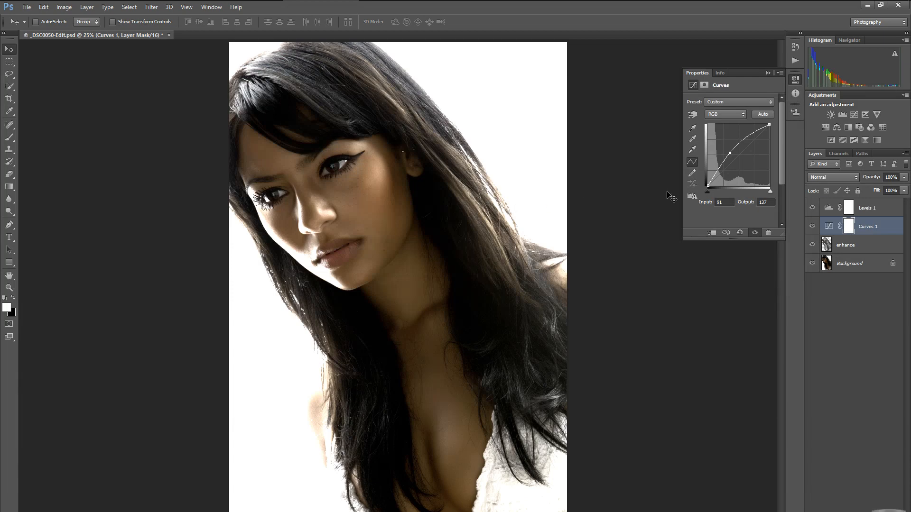
mouse_move(730, 155)
mouse_down()
mouse_move(722, 152)
mouse_move(728, 156)
mouse_up()
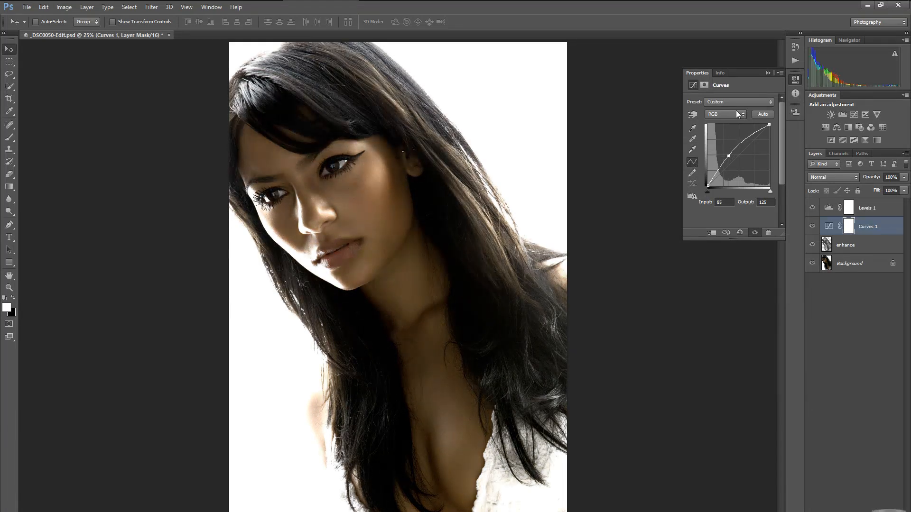
Replace the Curves layer with a Brightness/Contrast adjustment layer above the enhance layer and raise its brightness to 50
click(838, 317)
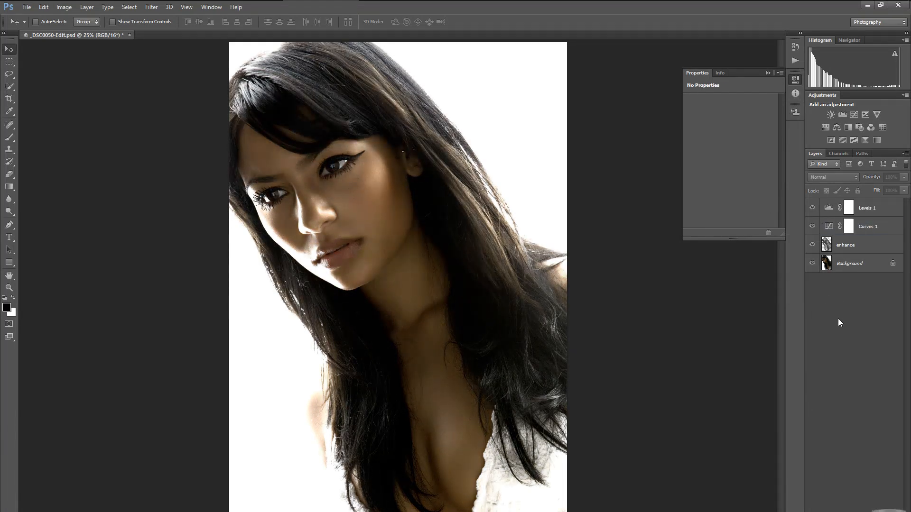
drag(867, 228, 896, 511)
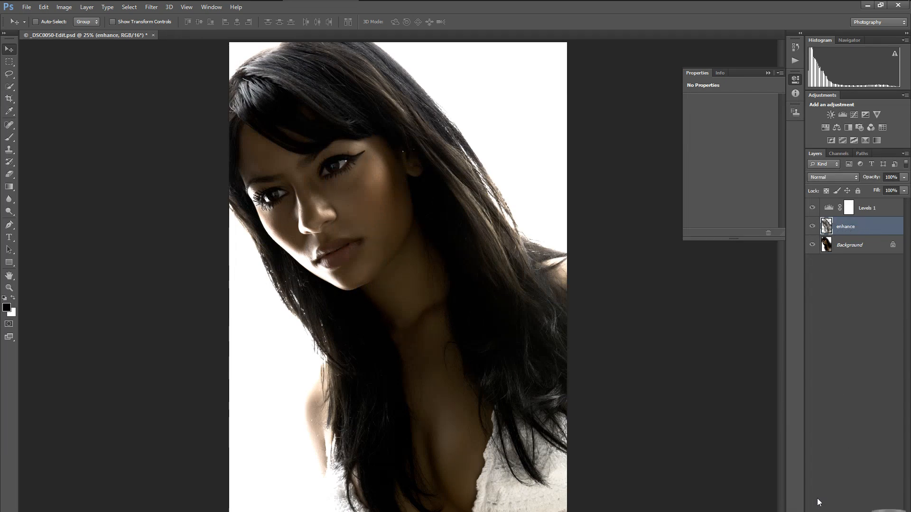
click(855, 511)
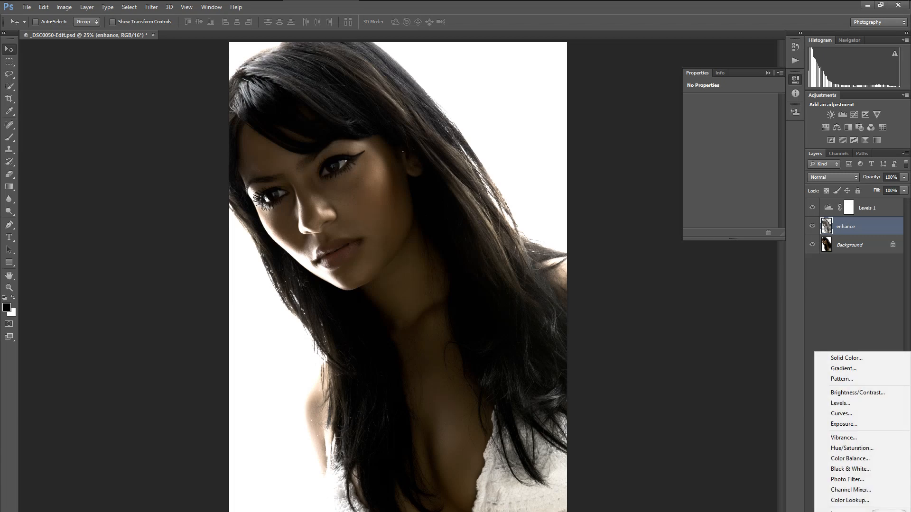
click(843, 393)
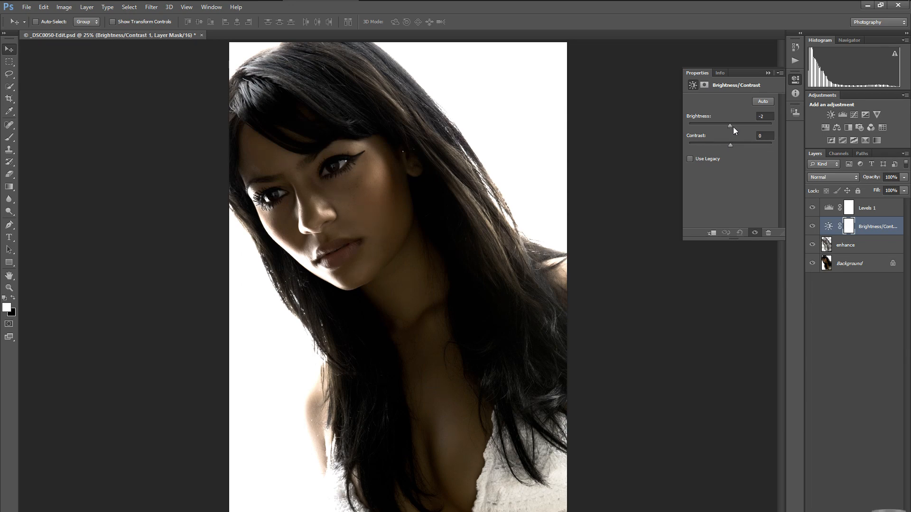
drag(733, 127, 744, 126)
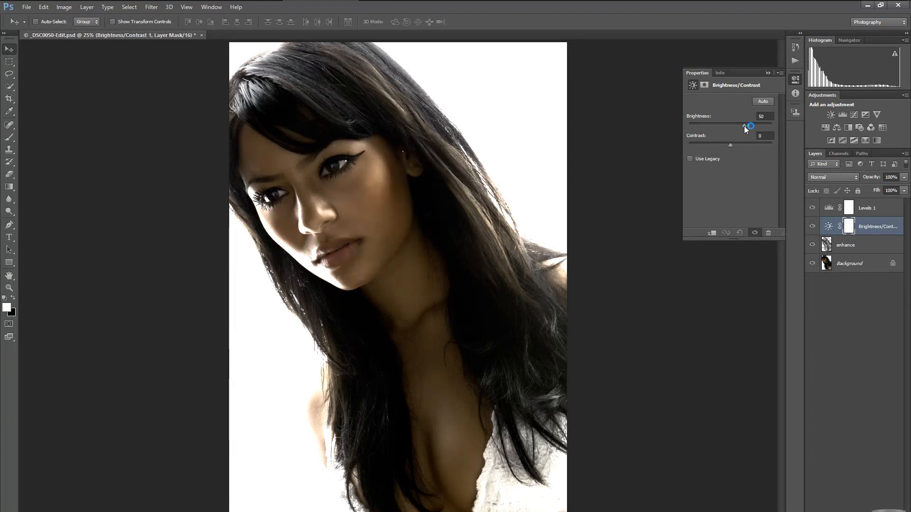
Compare the portrait before and after by toggling the visibility of the Brightness/Contrast layer several times
click(812, 226)
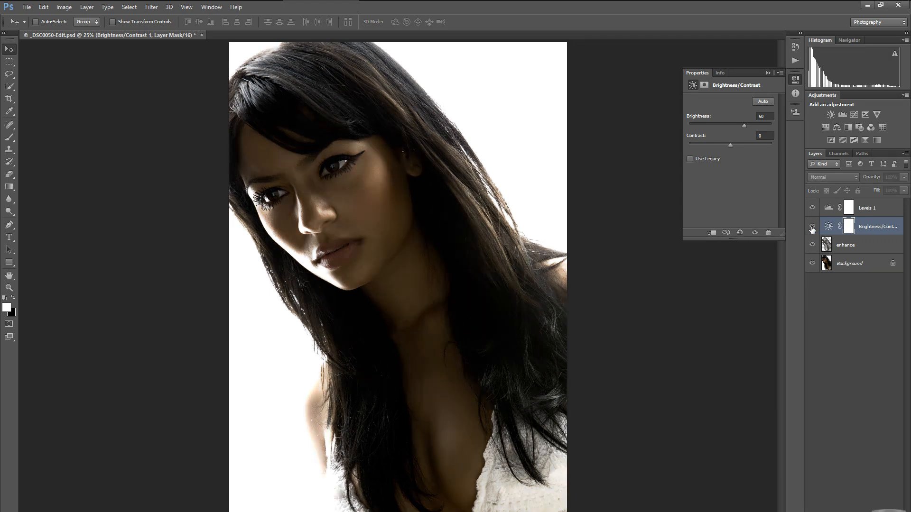
click(812, 226)
click(812, 227)
click(812, 227)
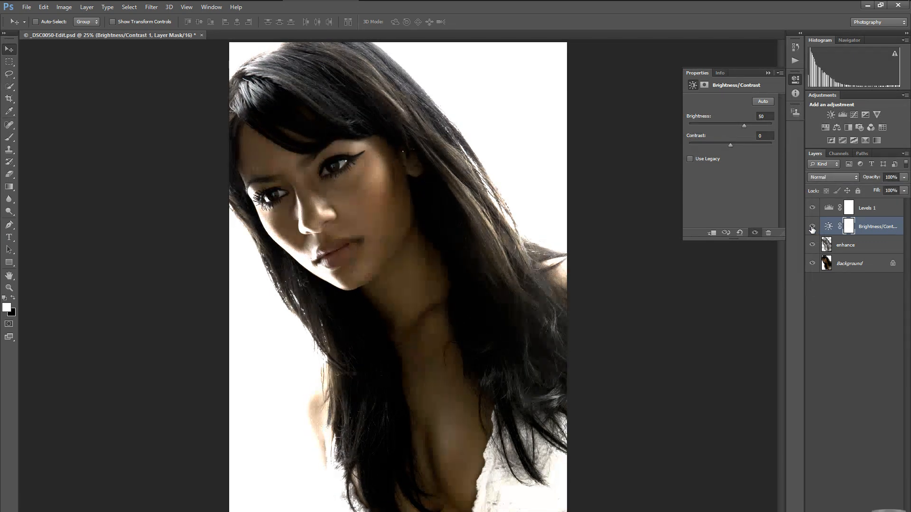
click(812, 227)
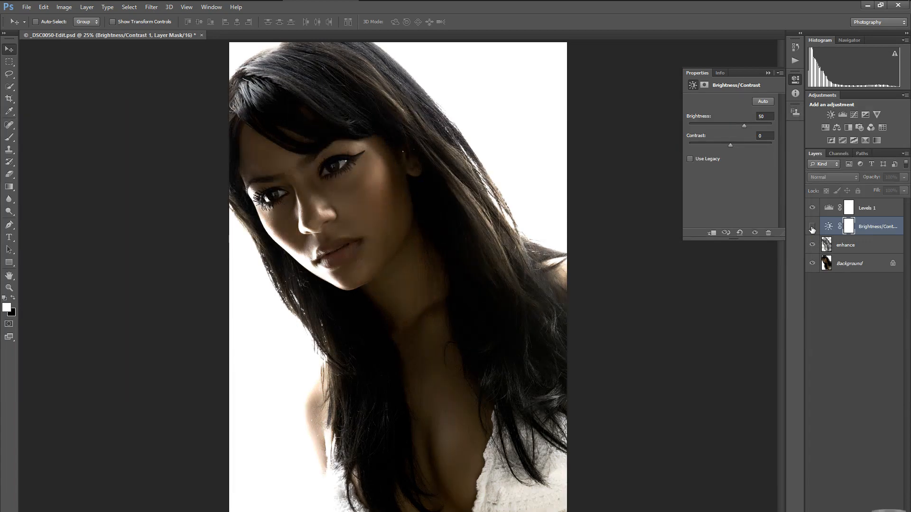
click(812, 226)
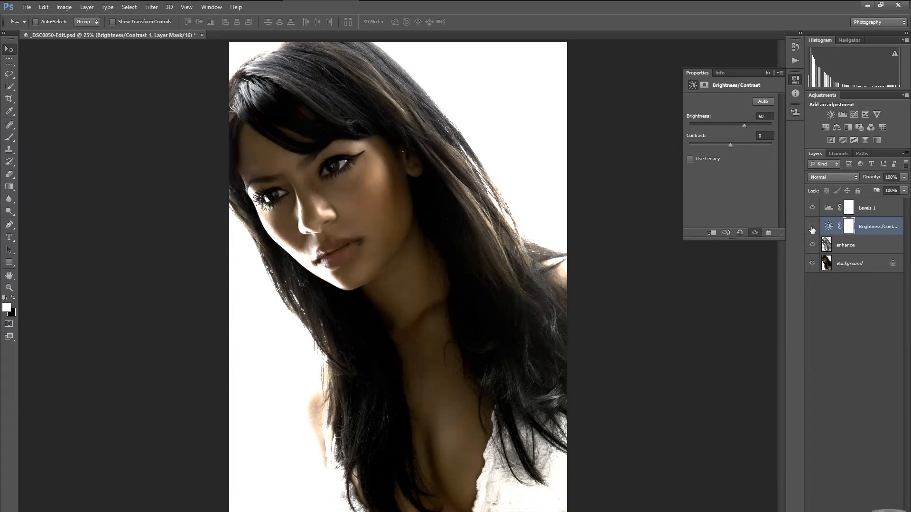
click(812, 227)
click(812, 227)
Lower the brightness adjustment to 24 and delete the Brightness/Contrast layer
drag(744, 127, 738, 127)
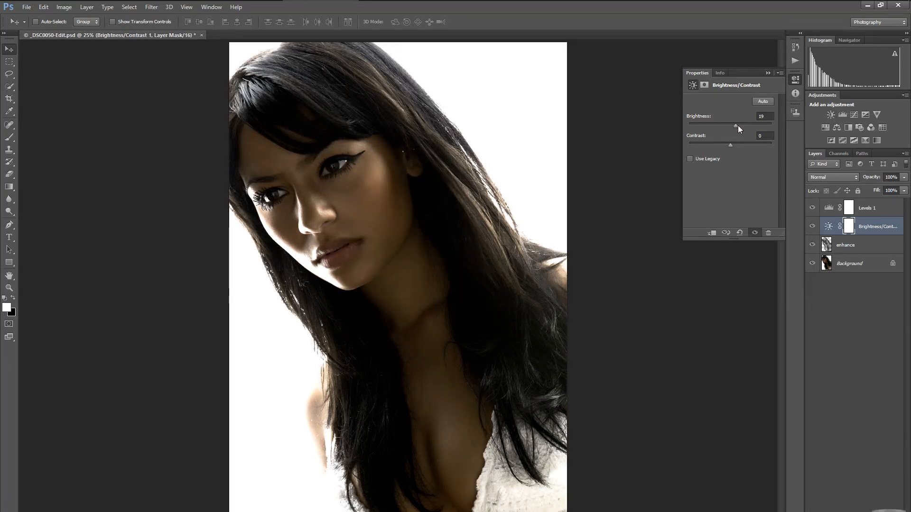
drag(738, 126, 738, 126)
drag(736, 126, 736, 125)
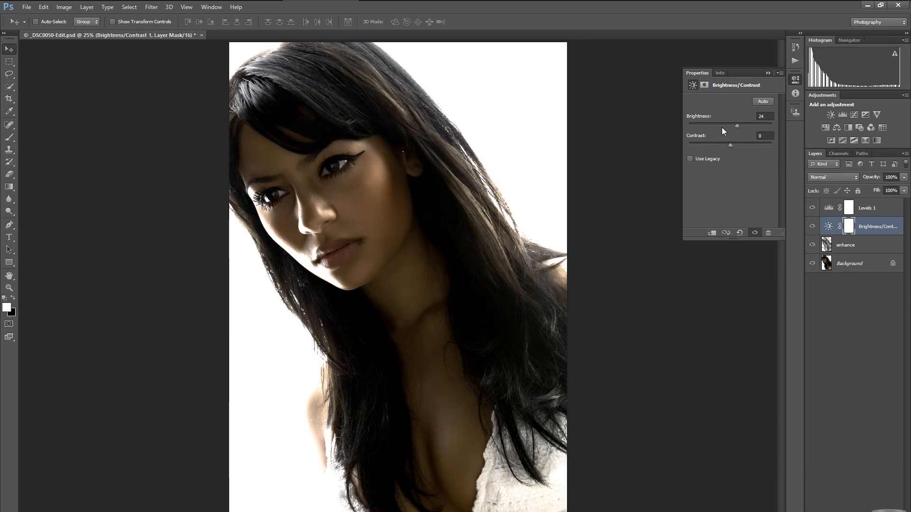
click(768, 73)
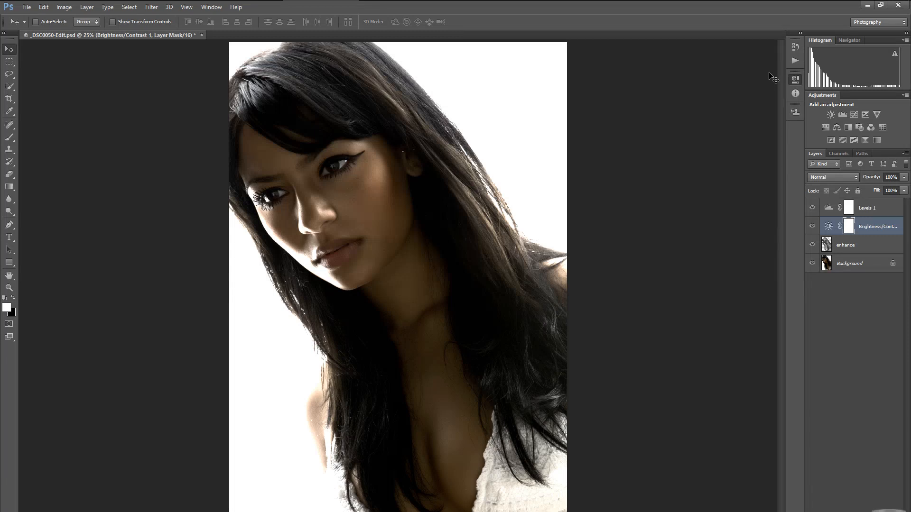
drag(872, 227, 898, 506)
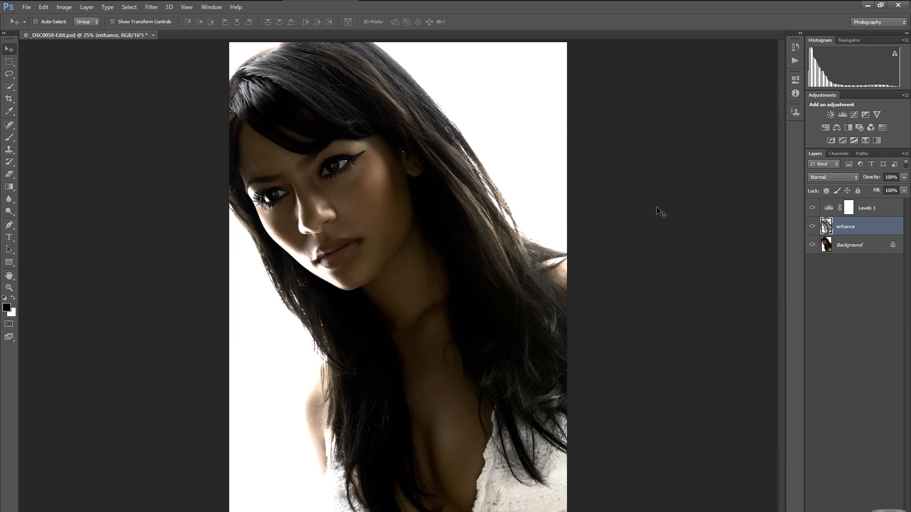
click(812, 246)
click(813, 246)
click(895, 53)
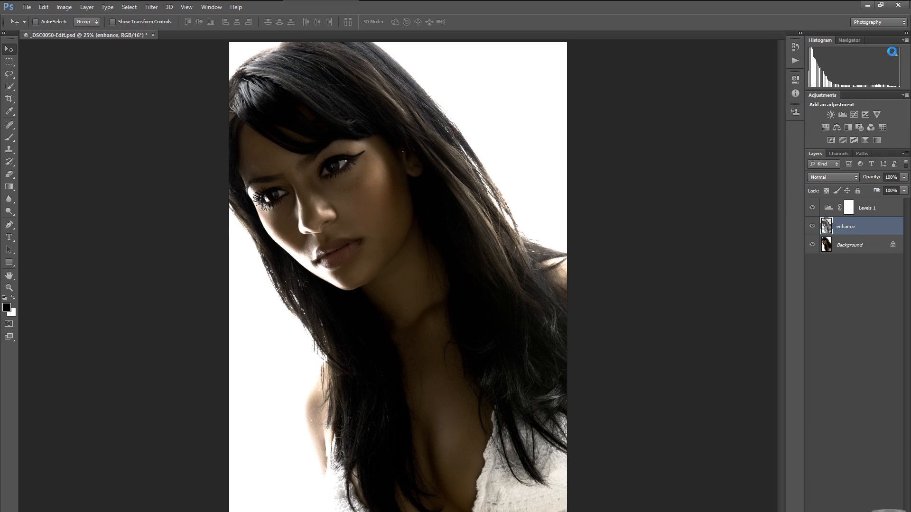
Hide the Background layer and erase both eyes from the enhance layer at 50% zoom
click(849, 40)
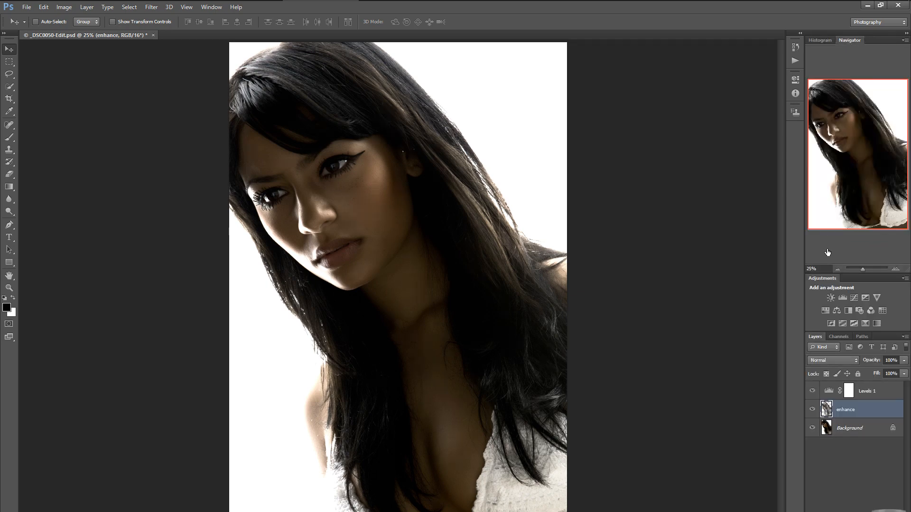
click(896, 269)
click(896, 269)
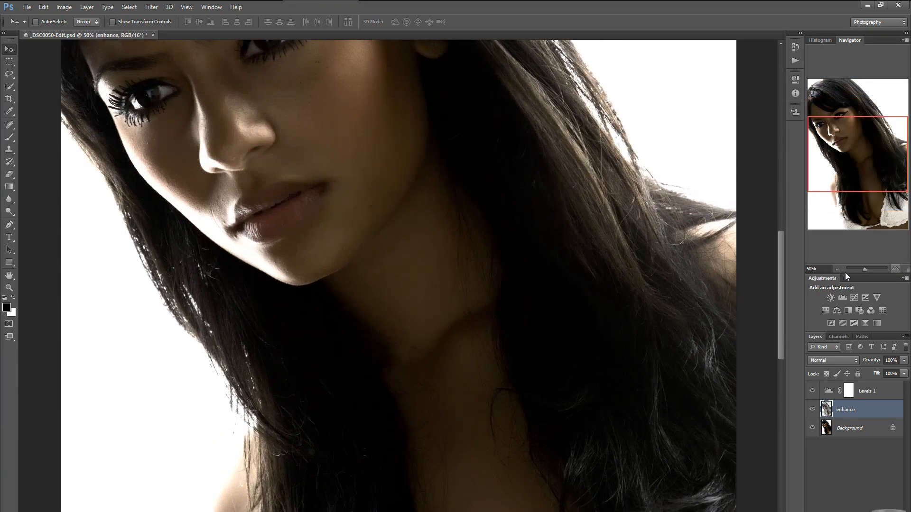
drag(778, 268, 784, 215)
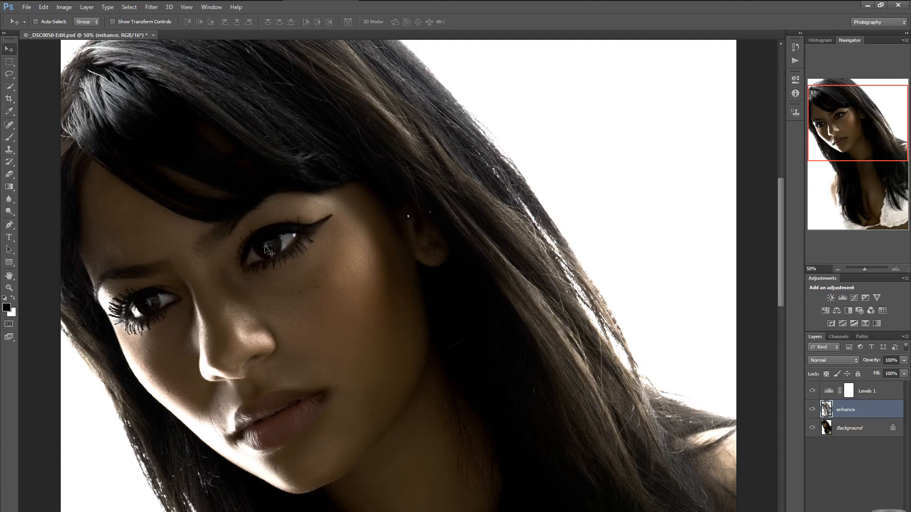
click(812, 429)
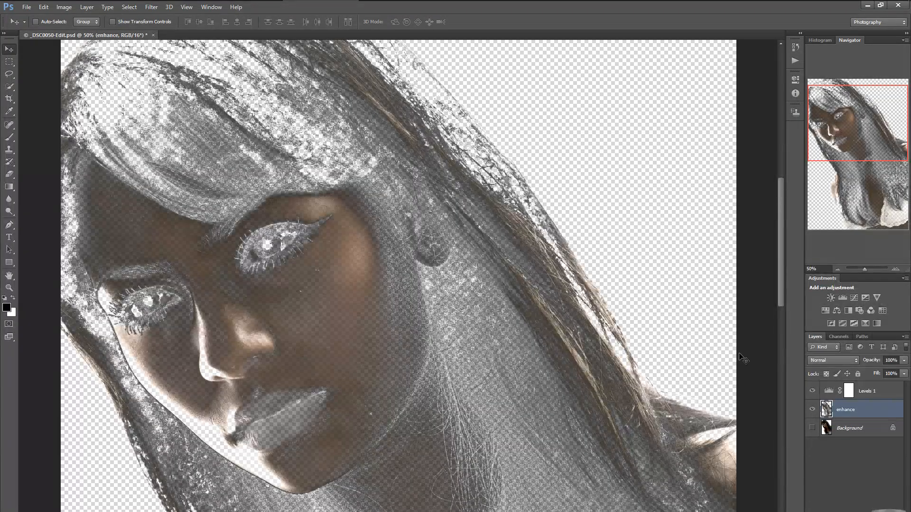
click(9, 175)
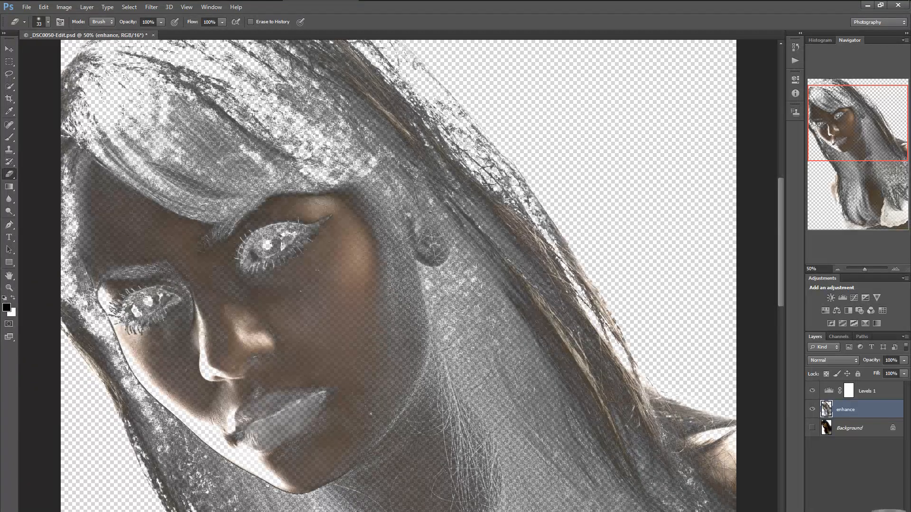
mouse_move(265, 236)
mouse_down()
mouse_move(254, 259)
mouse_move(282, 244)
mouse_move(268, 241)
mouse_move(291, 240)
mouse_up()
mouse_move(153, 301)
mouse_down()
mouse_move(164, 299)
mouse_move(135, 309)
mouse_move(142, 315)
mouse_move(165, 297)
mouse_move(156, 307)
mouse_up()
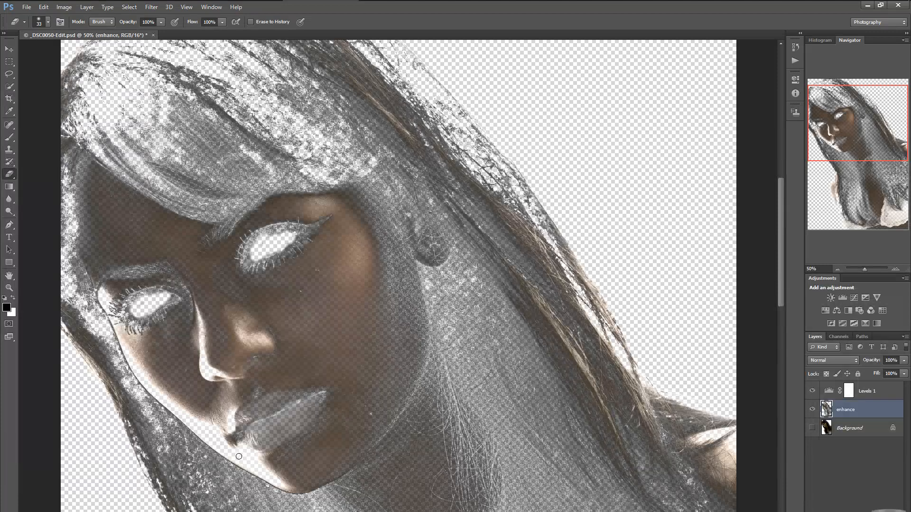
Erase the lips from the enhance layer, showing the Background layer to extend the erasing along the upper lip's edge
mouse_move(253, 437)
mouse_down()
mouse_move(274, 422)
mouse_move(257, 424)
mouse_move(317, 401)
mouse_move(247, 441)
mouse_move(278, 433)
mouse_move(260, 446)
mouse_move(308, 416)
mouse_move(268, 445)
mouse_move(319, 406)
mouse_move(277, 394)
mouse_move(241, 418)
mouse_up()
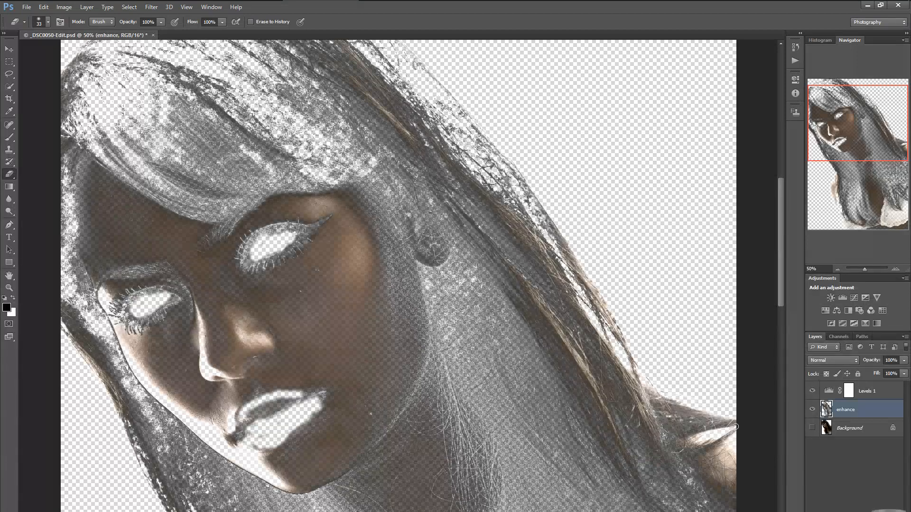
click(812, 428)
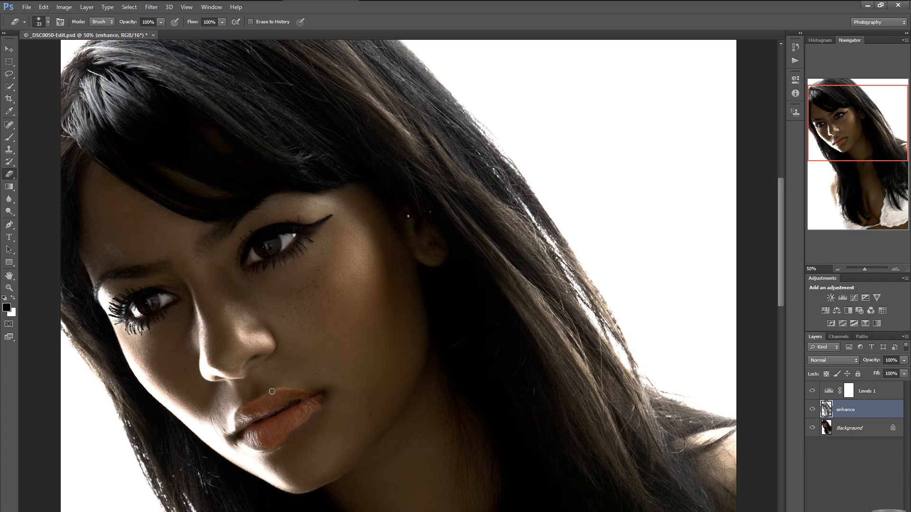
mouse_move(265, 393)
mouse_down()
mouse_move(294, 389)
mouse_move(282, 387)
mouse_up()
Step back and forth through the eraser history states and revert the last three eraser strokes around the lips
click(795, 47)
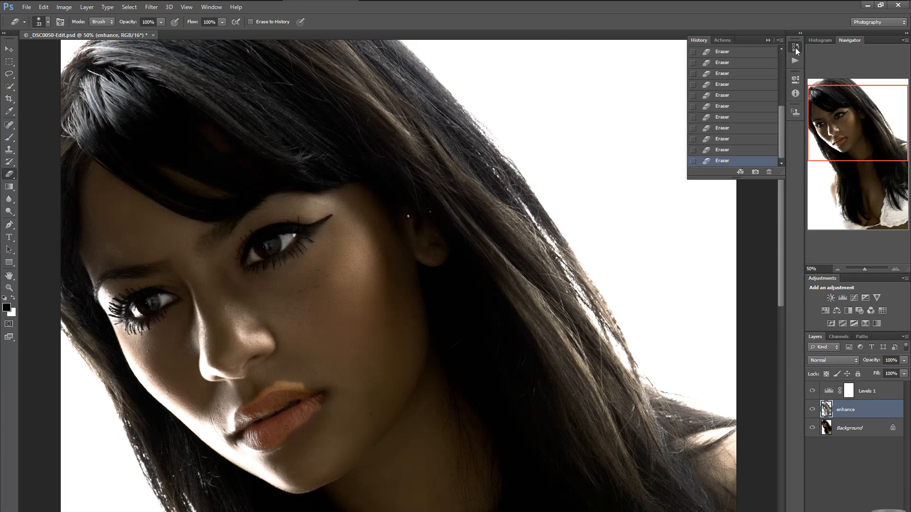
click(718, 151)
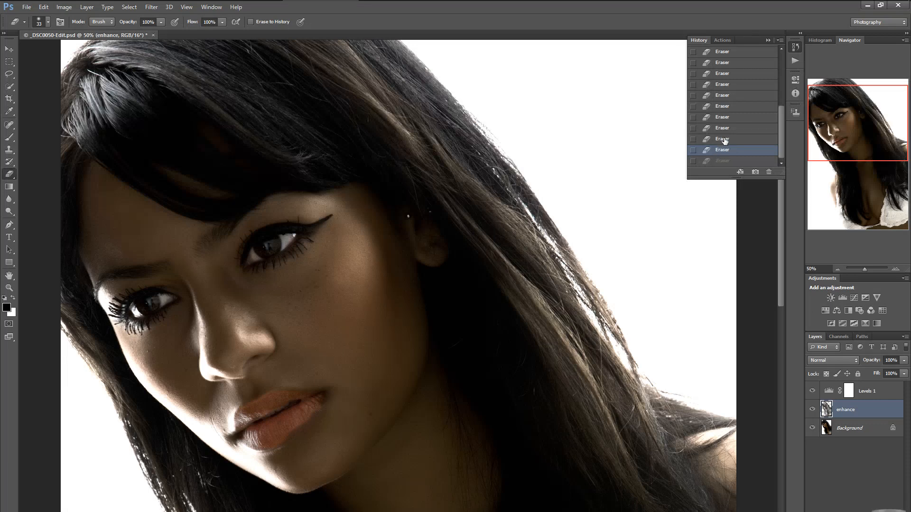
click(723, 139)
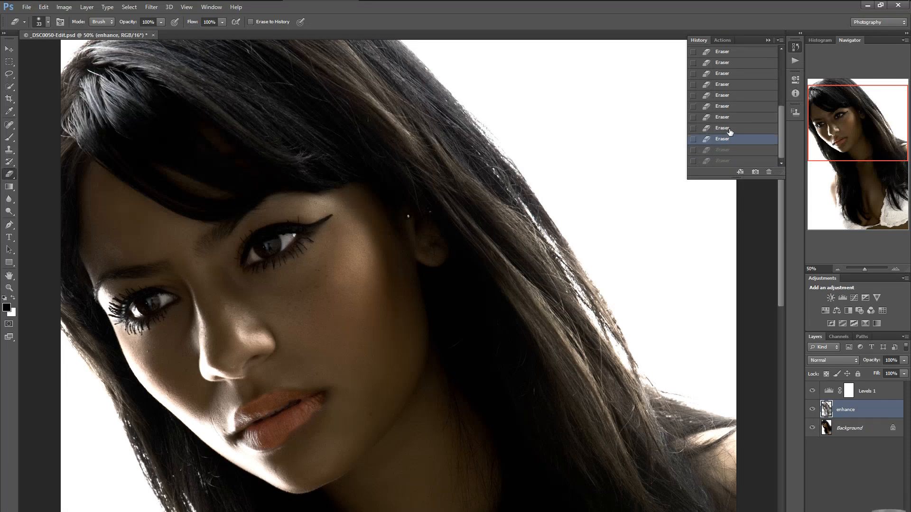
click(730, 130)
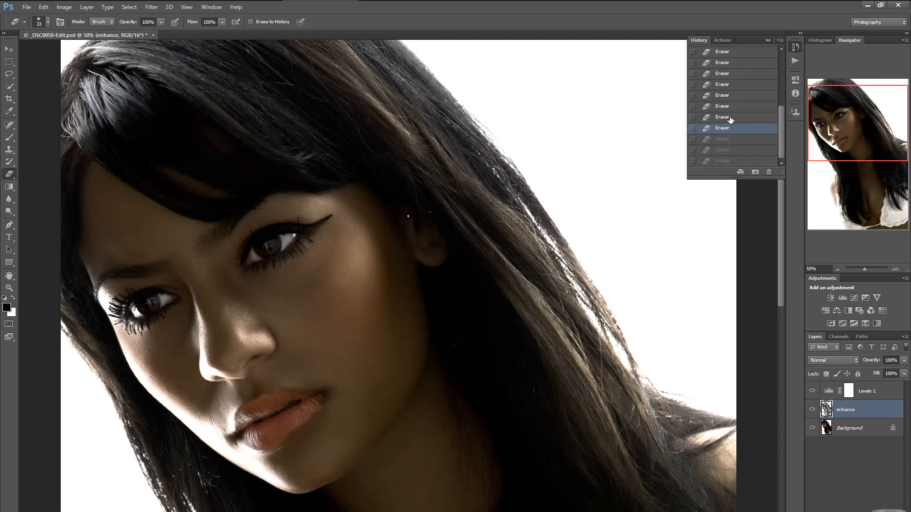
click(730, 119)
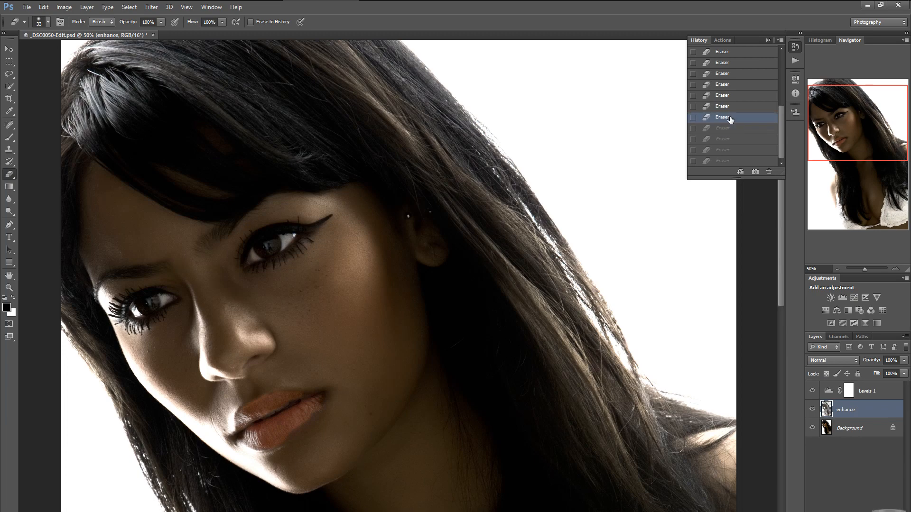
click(736, 73)
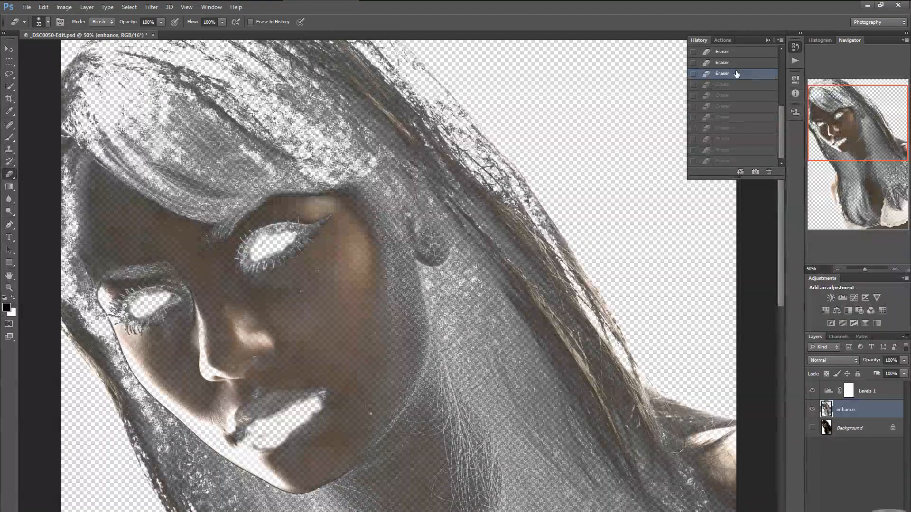
click(729, 86)
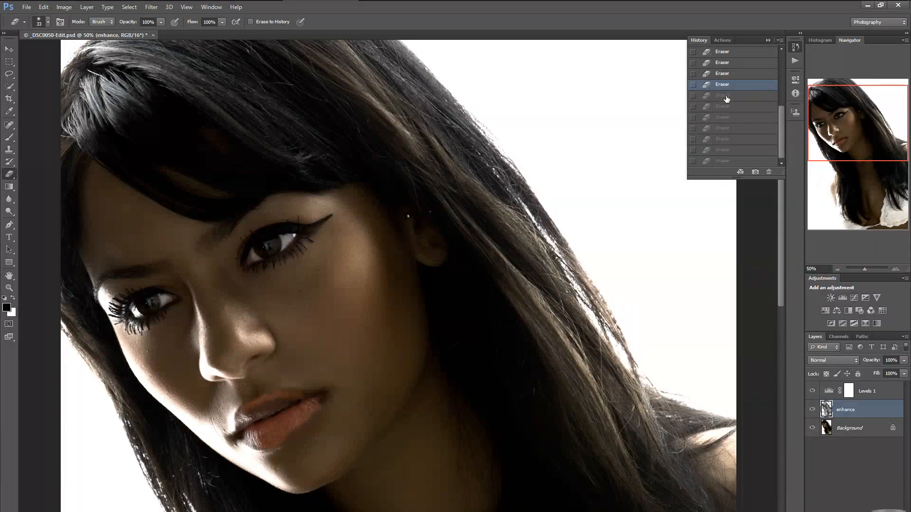
click(727, 97)
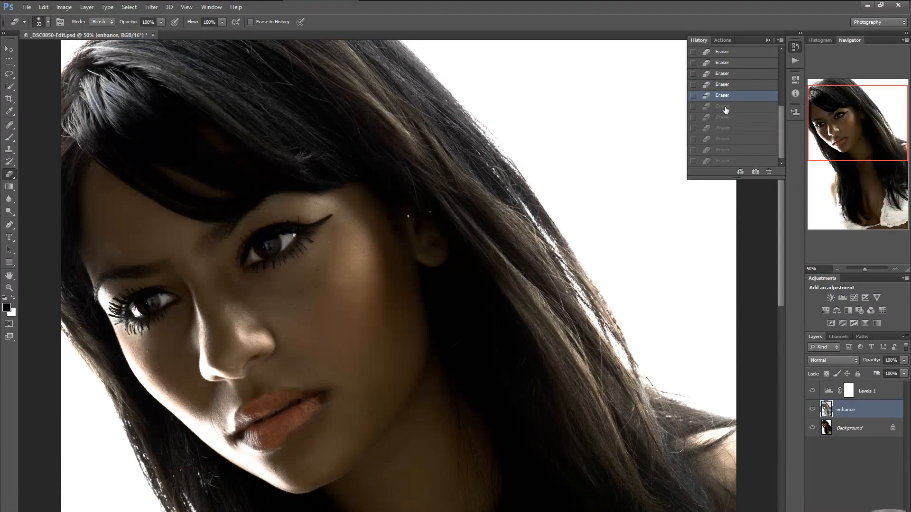
click(726, 109)
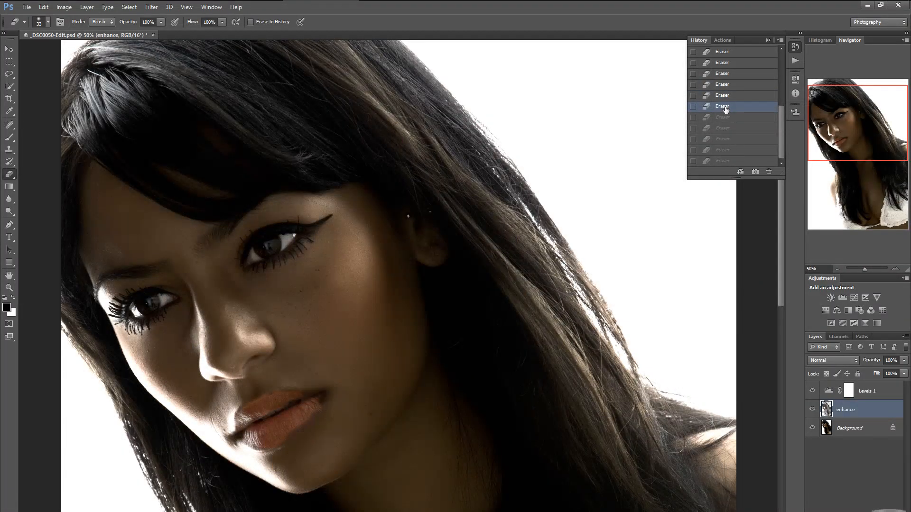
click(723, 119)
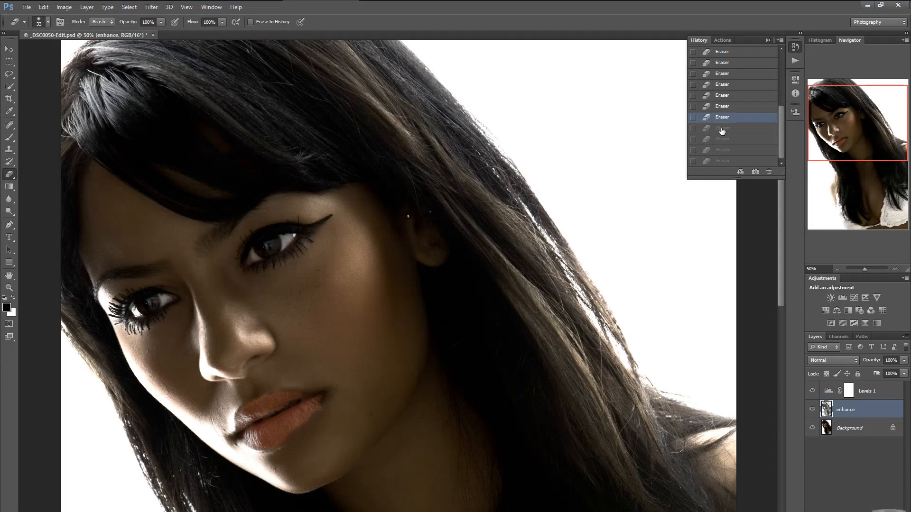
click(722, 130)
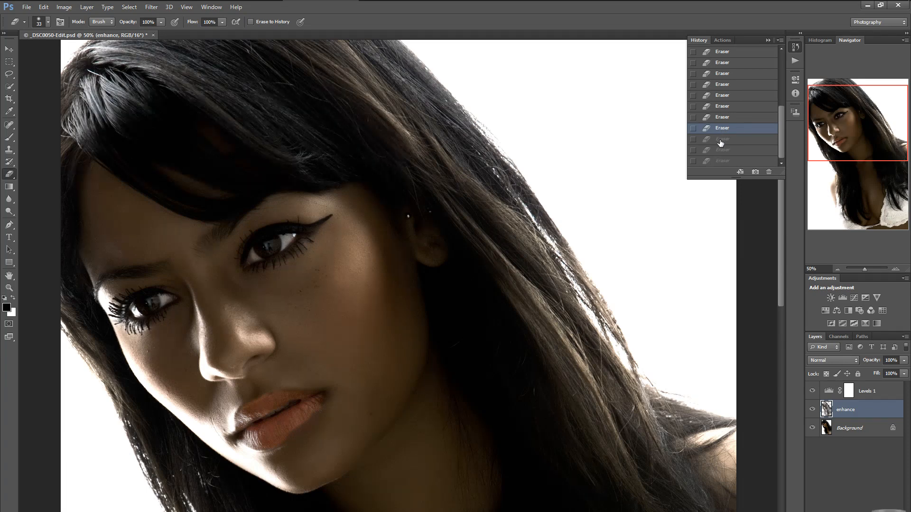
click(721, 143)
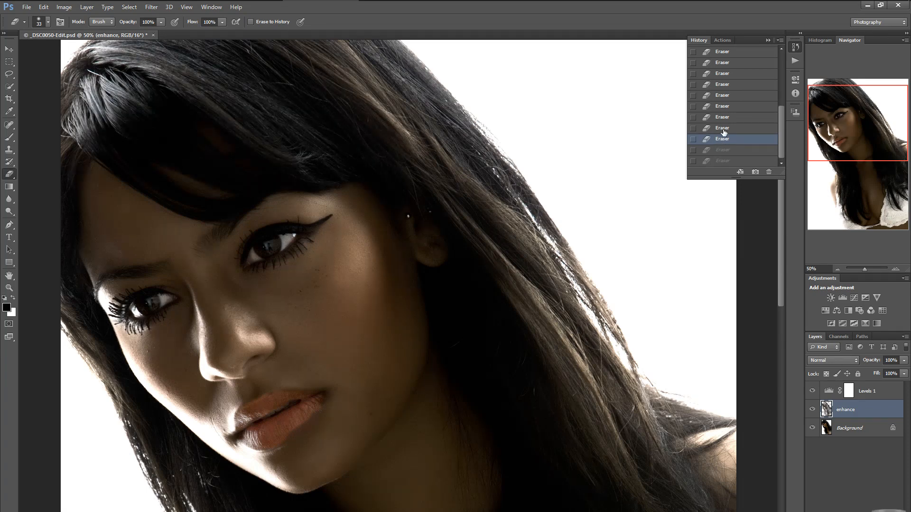
click(724, 133)
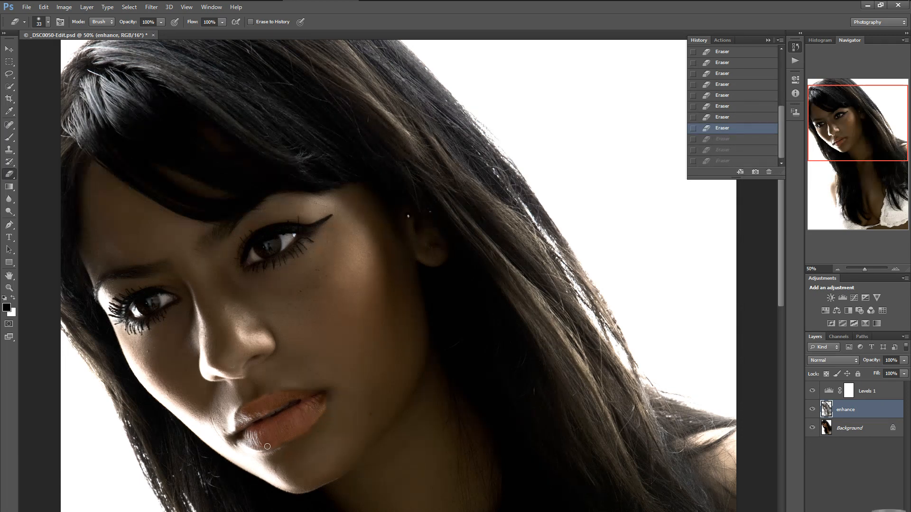
Erase the remaining edges of the lips from the enhance layer and undo the last eraser stroke
drag(267, 447, 269, 445)
mouse_move(320, 408)
mouse_down()
mouse_move(325, 399)
mouse_move(316, 403)
mouse_up()
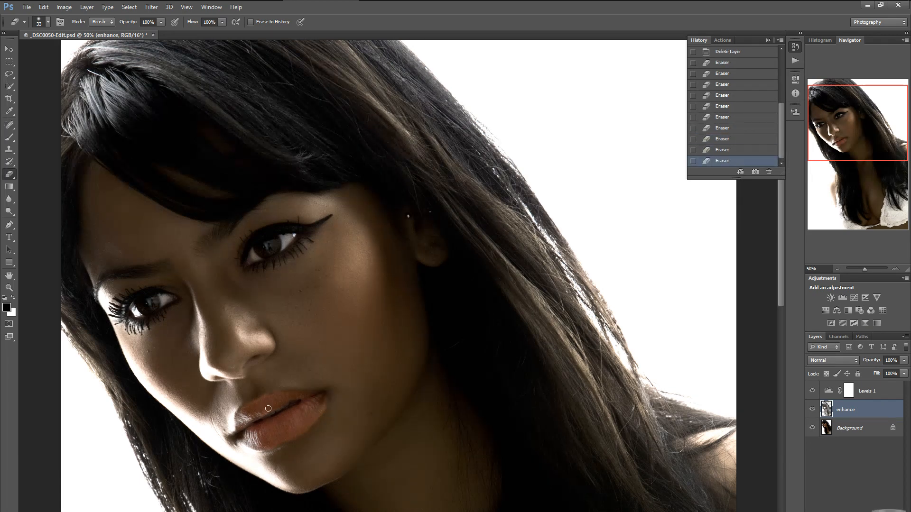
click(238, 419)
click(730, 152)
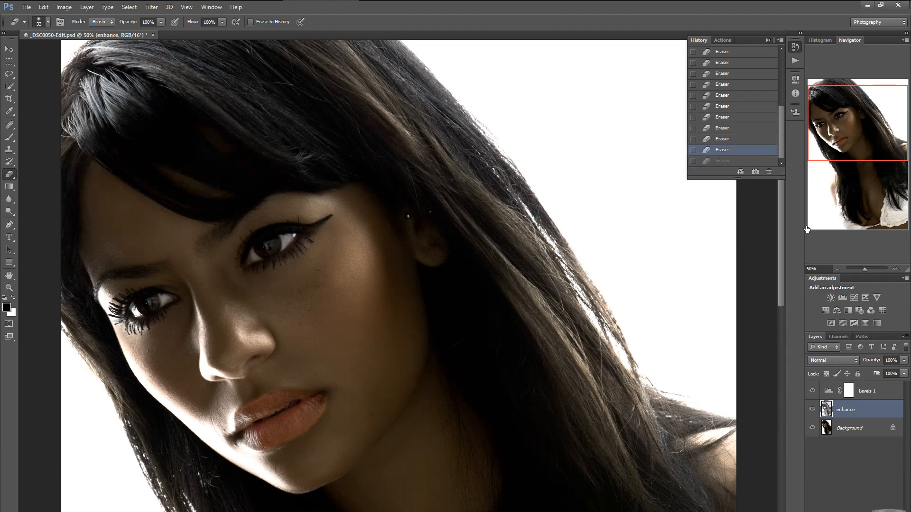
Compare the face with and without the enhance layer and the Levels 1 layer by toggling each one's visibility
click(895, 269)
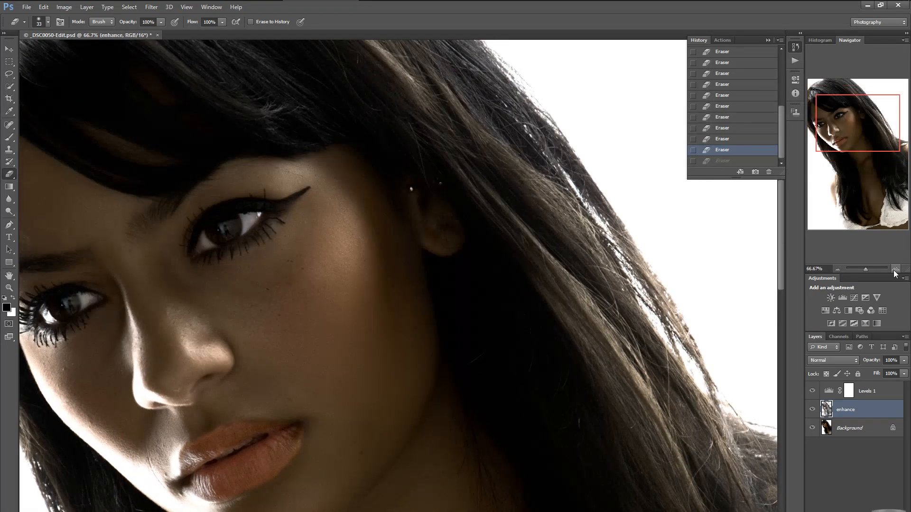
click(812, 410)
click(812, 410)
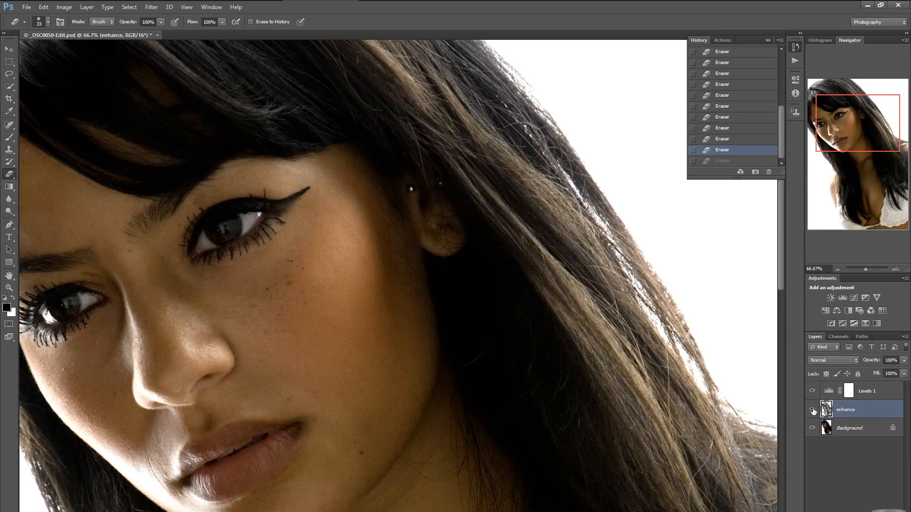
click(813, 410)
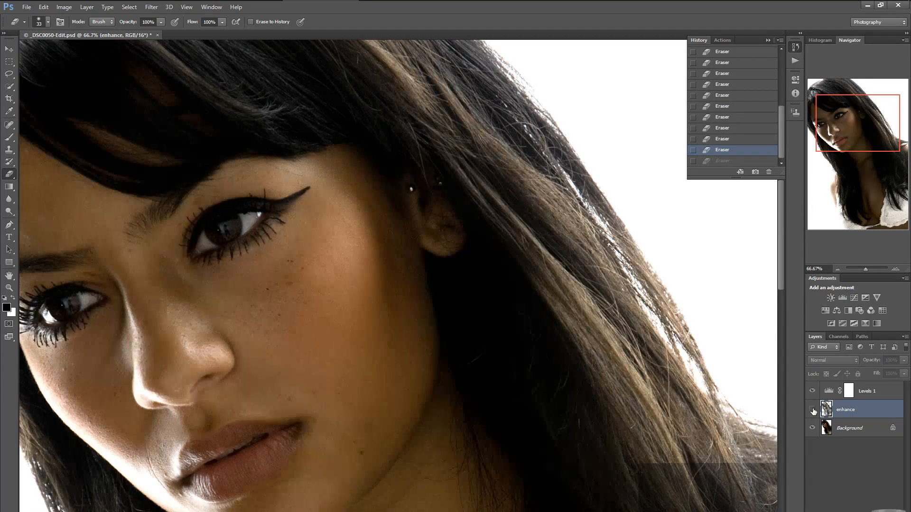
click(812, 410)
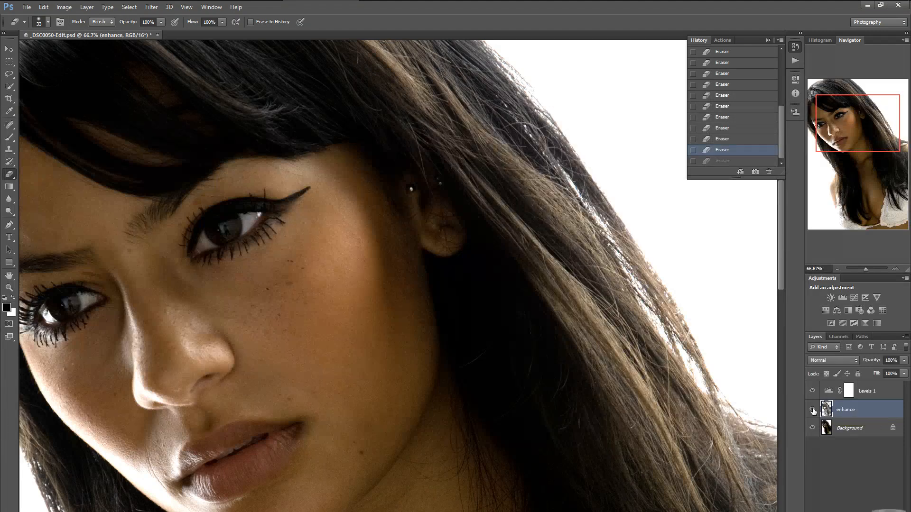
click(813, 391)
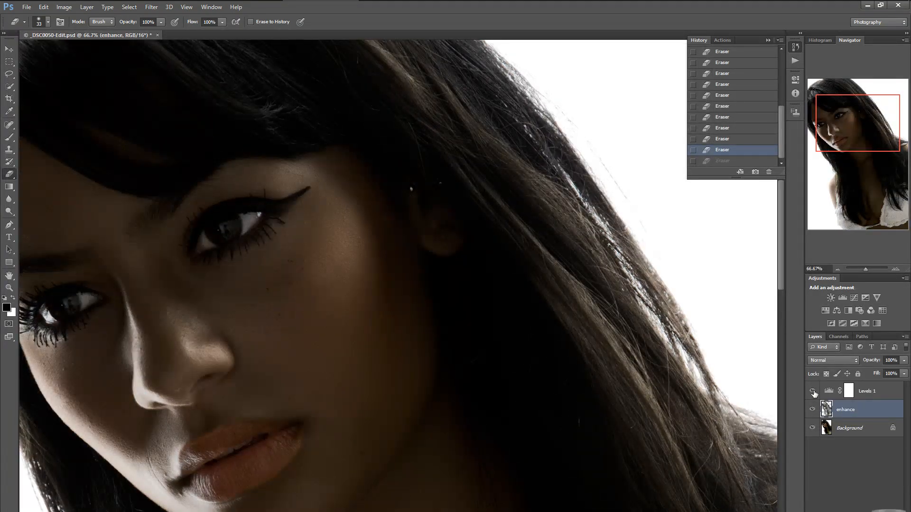
click(813, 391)
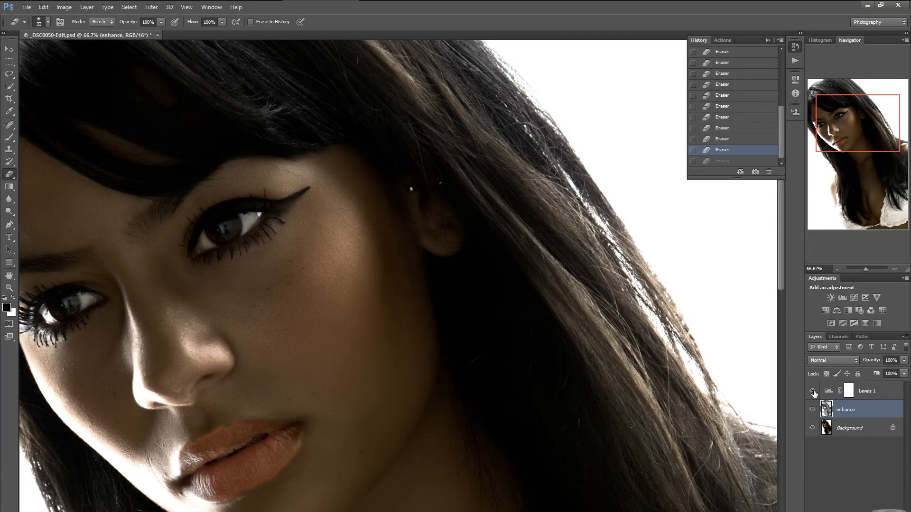
Duplicate the Background layer as a new layer named sharpen
click(845, 428)
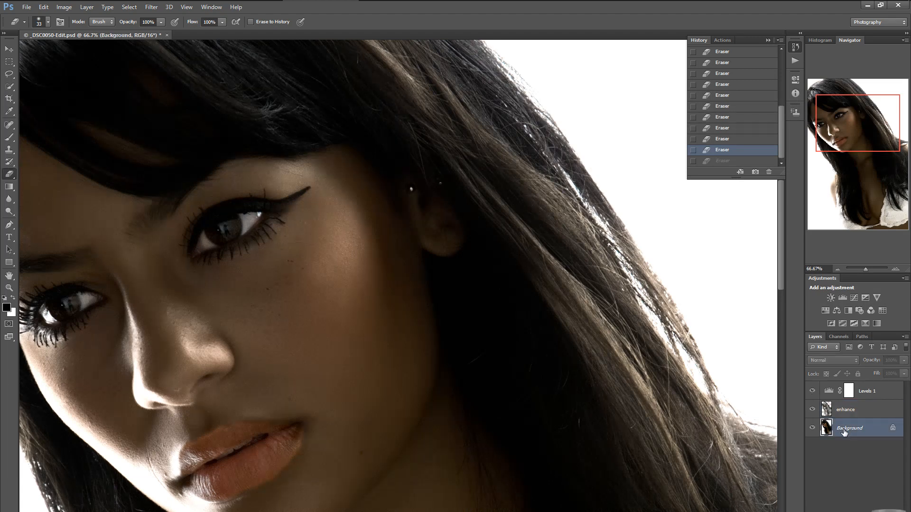
right_click(844, 432)
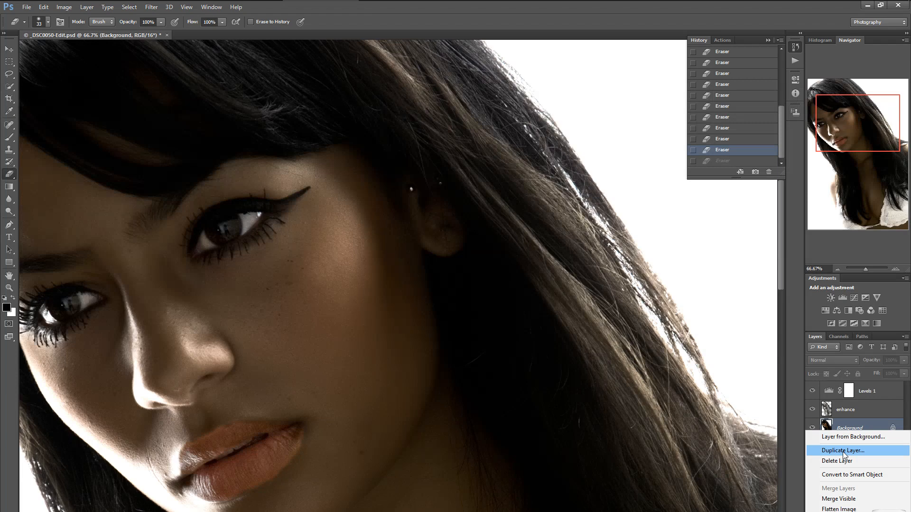
click(844, 451)
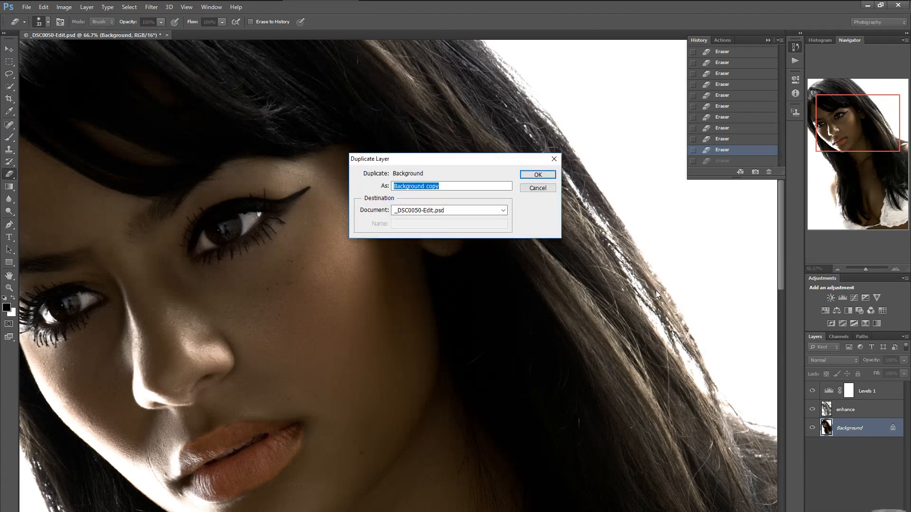
text(sharpen)
key(Return)
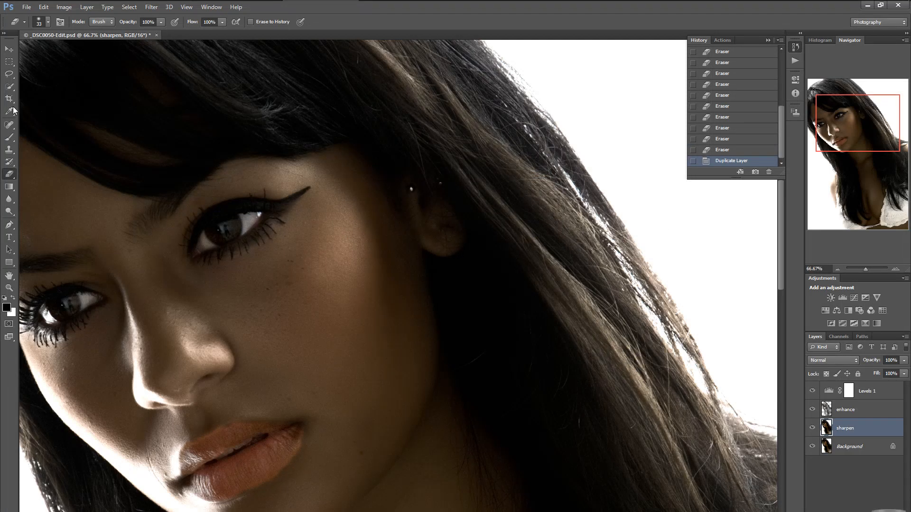
Apply a High Pass filter with a 5.0 pixel radius to the sharpen layer and set its blend mode to Overlay
click(87, 6)
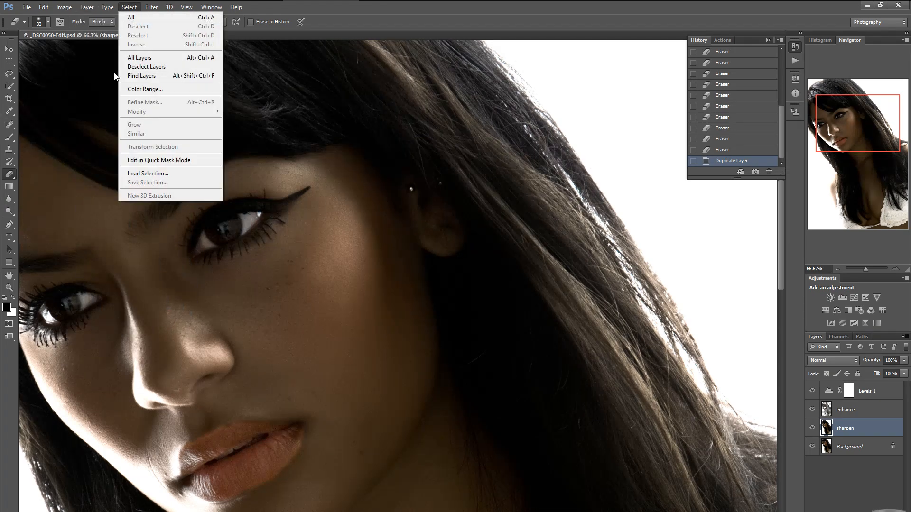
mouse_move(152, 7)
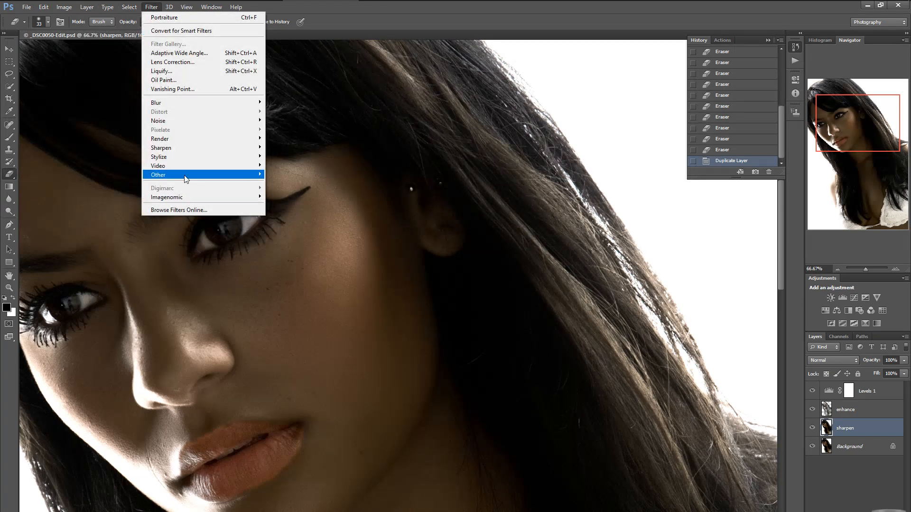
mouse_move(237, 174)
click(287, 183)
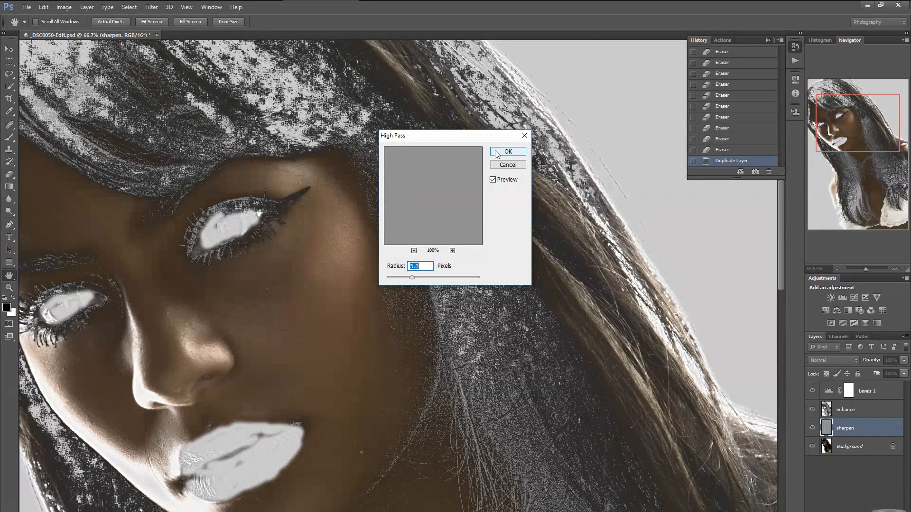
click(496, 153)
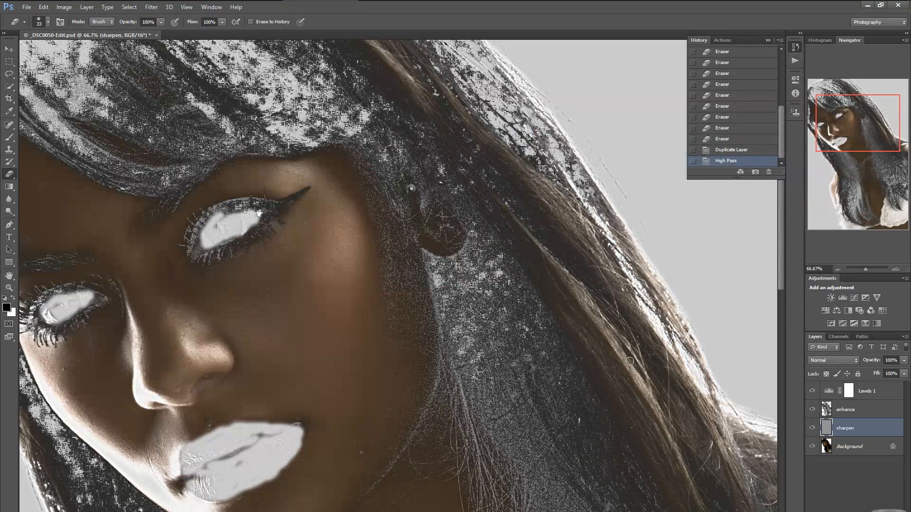
click(837, 362)
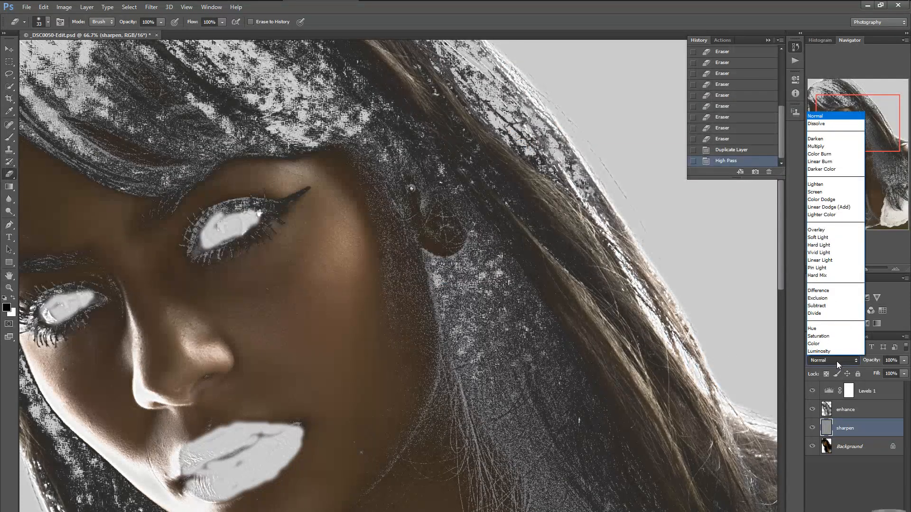
click(830, 230)
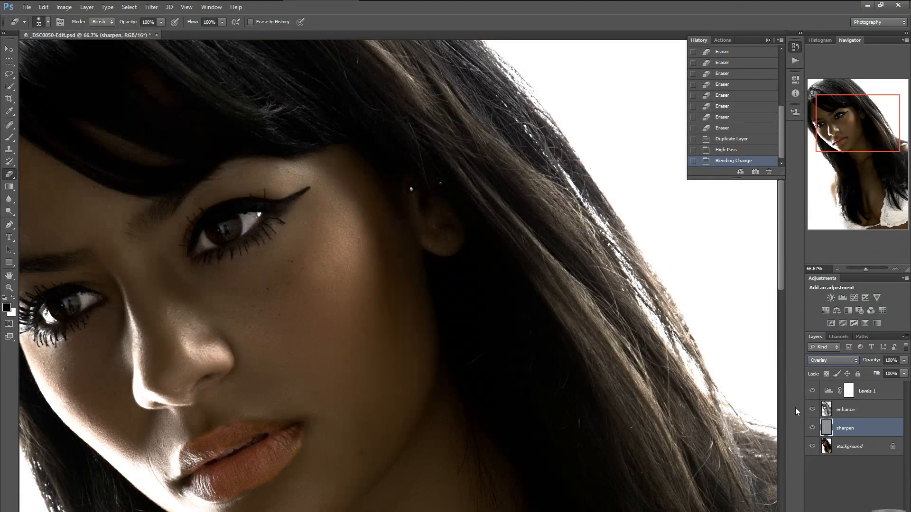
Compare the portrait with and without the sharpen layer by toggling its visibility, and examine the sharpened details at 100% zoom
click(812, 429)
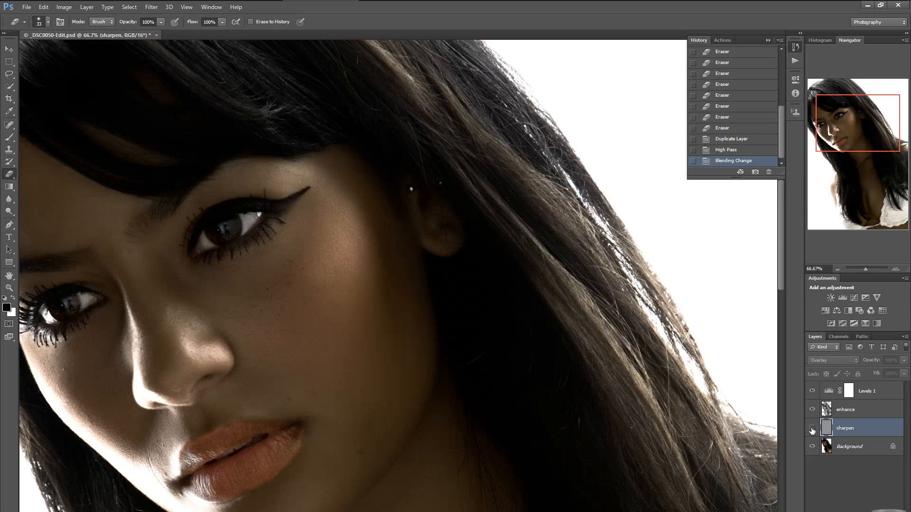
click(812, 428)
click(812, 429)
click(812, 429)
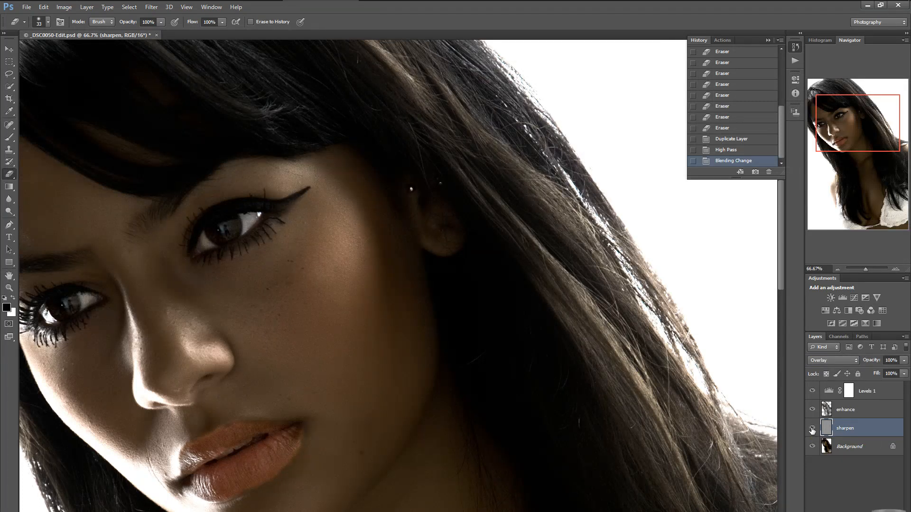
click(812, 429)
click(812, 430)
click(896, 269)
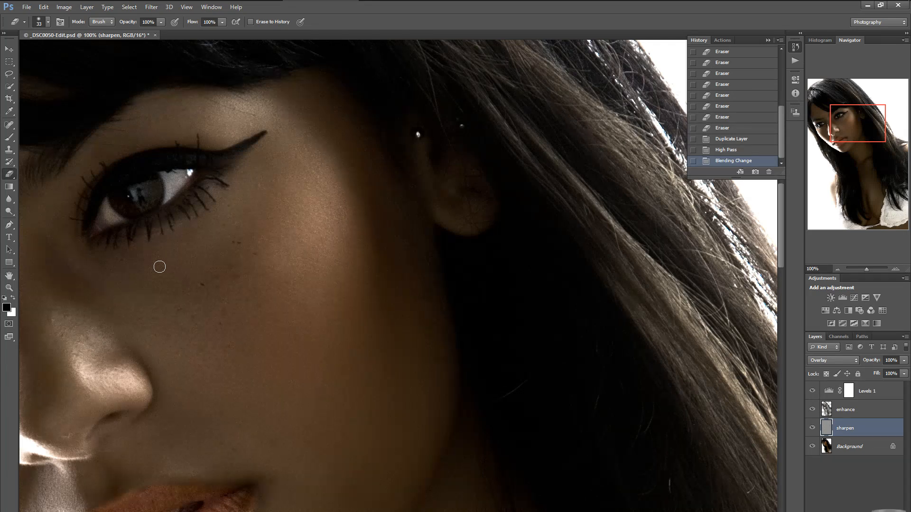
click(838, 268)
click(838, 268)
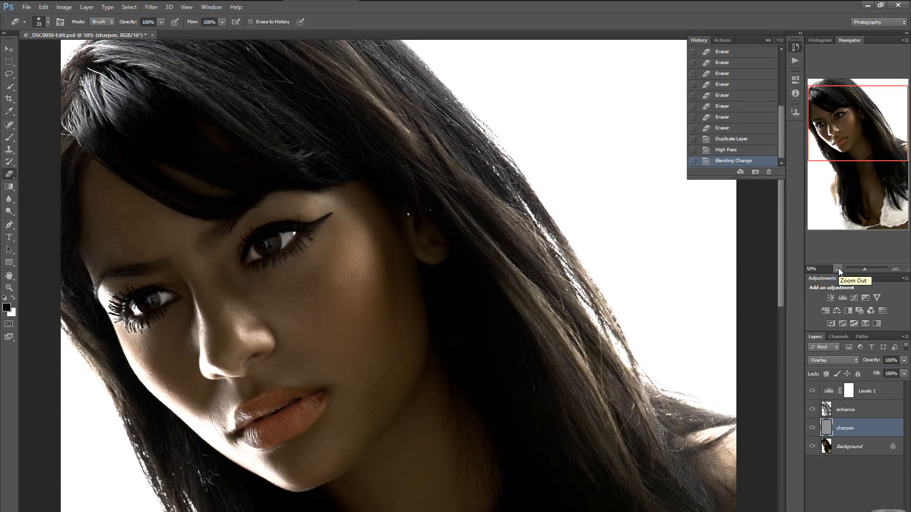
Select the enhance layer, set the eraser size to 12 px, and erase the remaining effect along the upper lip's edge
click(838, 269)
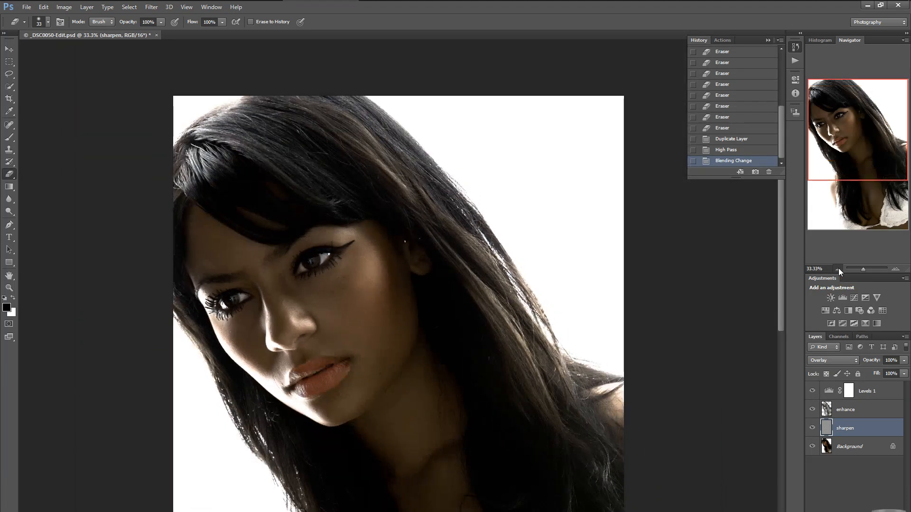
click(838, 269)
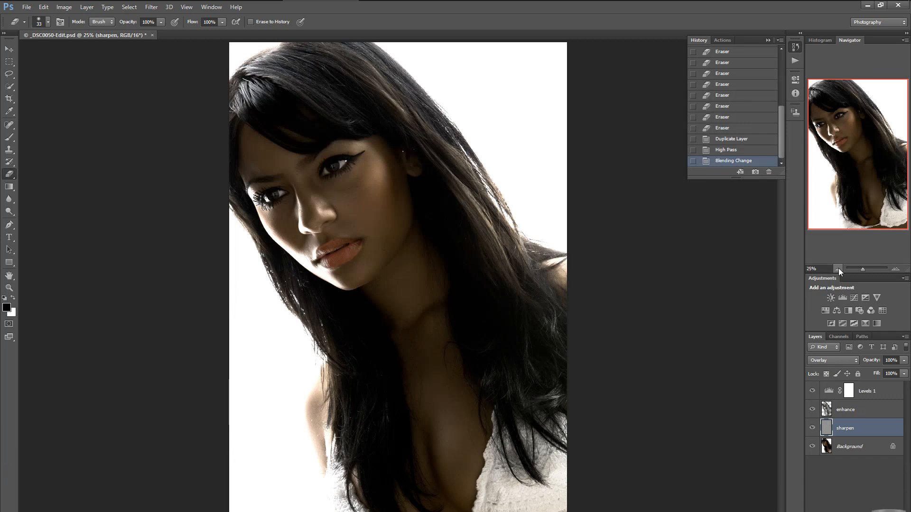
click(896, 270)
click(896, 270)
click(896, 270)
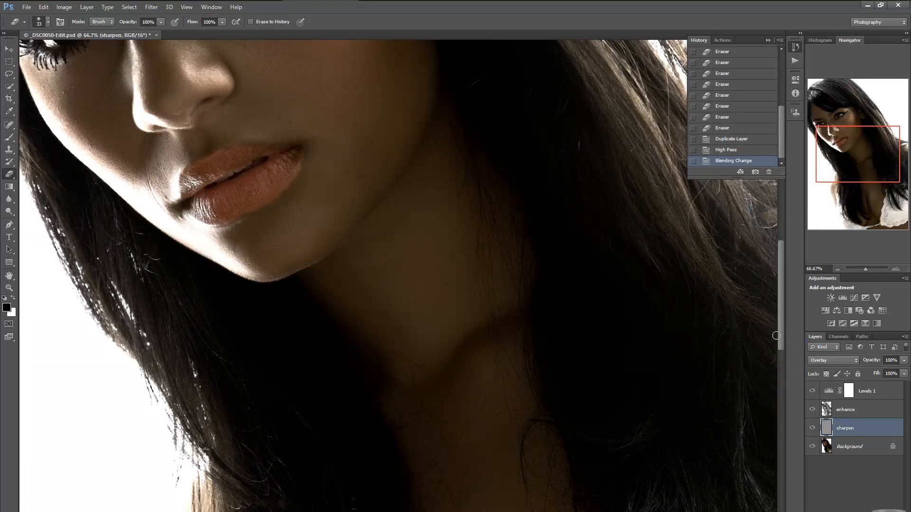
drag(784, 332, 784, 320)
scroll(783, 306, up, 3)
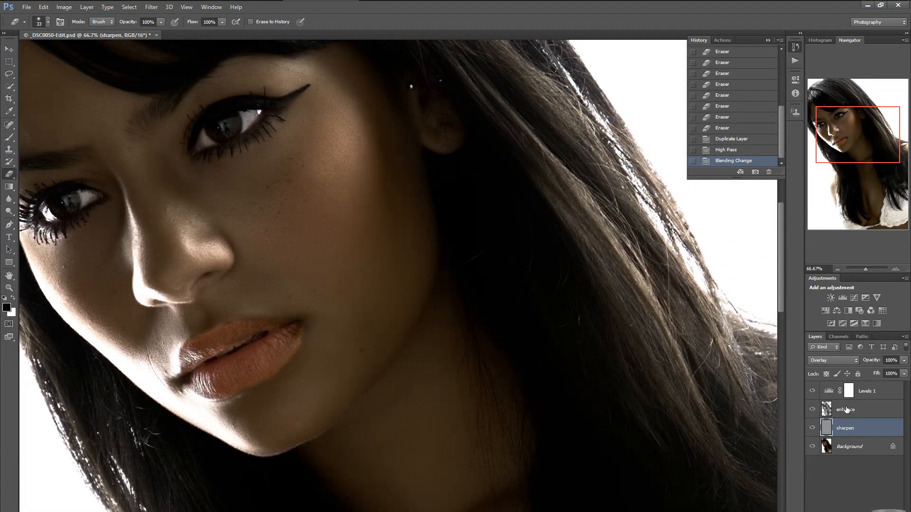
click(847, 410)
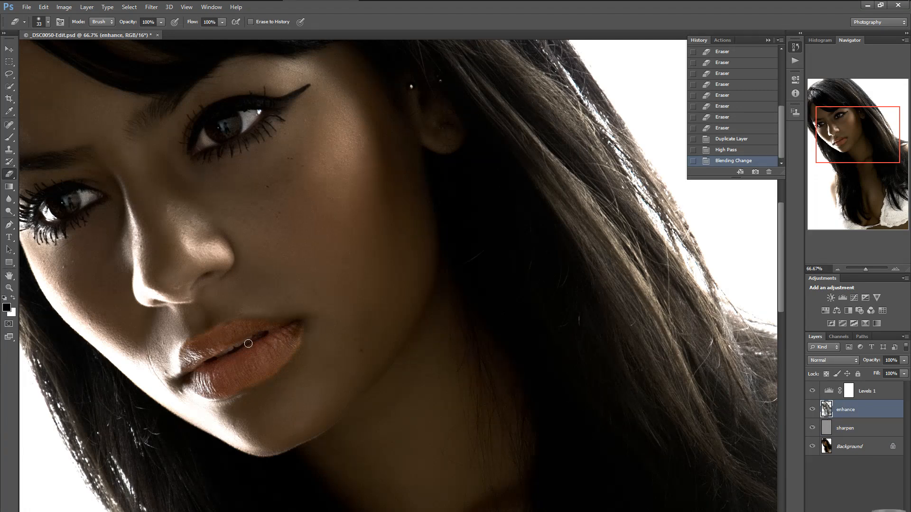
right_click(269, 329)
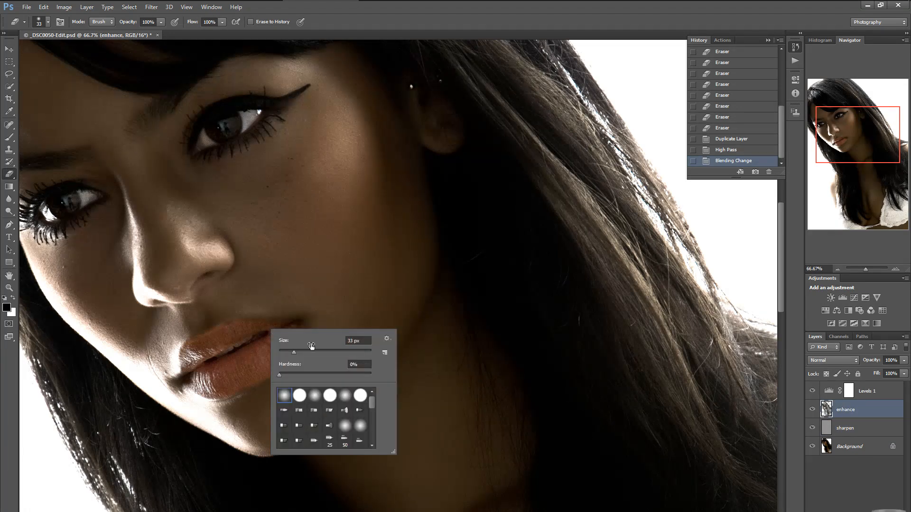
click(284, 350)
click(248, 321)
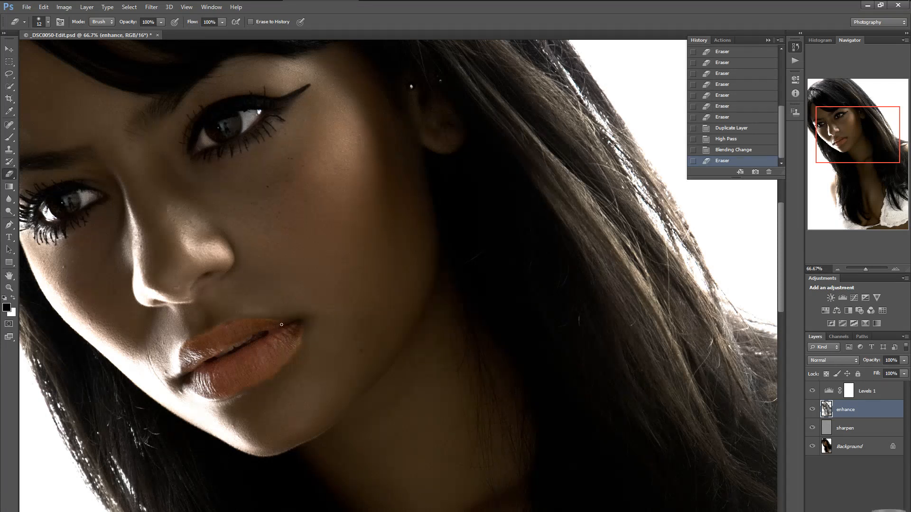
drag(282, 328, 272, 329)
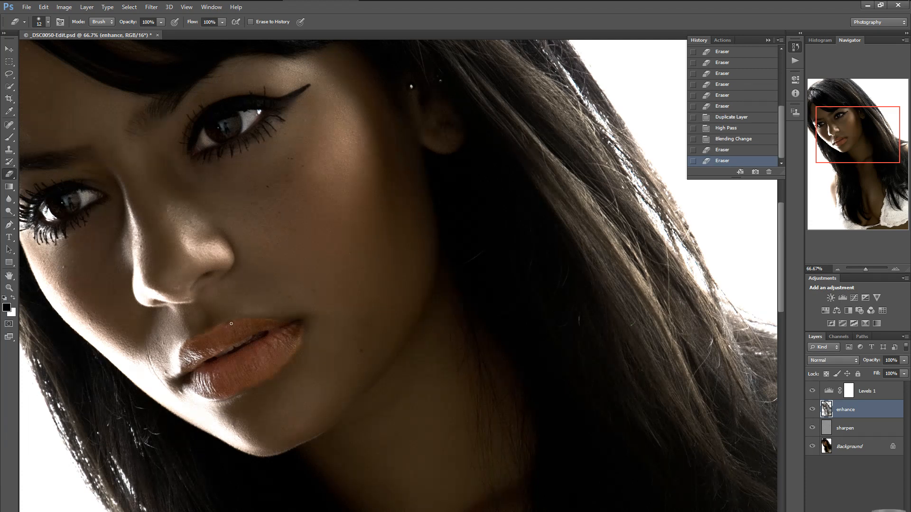
drag(232, 325, 229, 326)
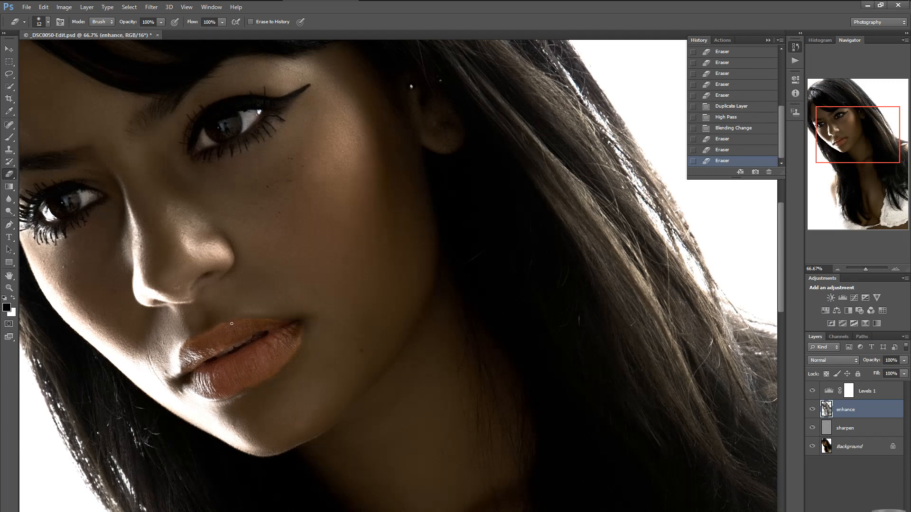
drag(233, 325, 241, 325)
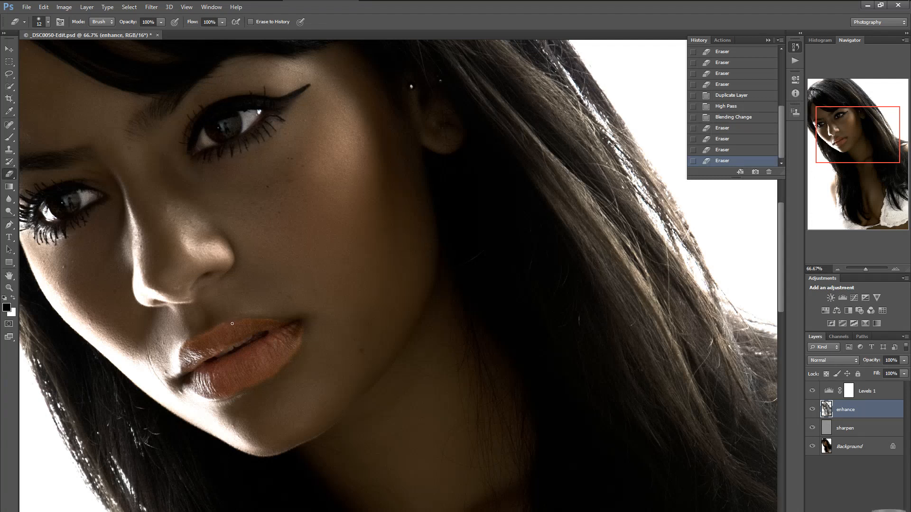
click(237, 325)
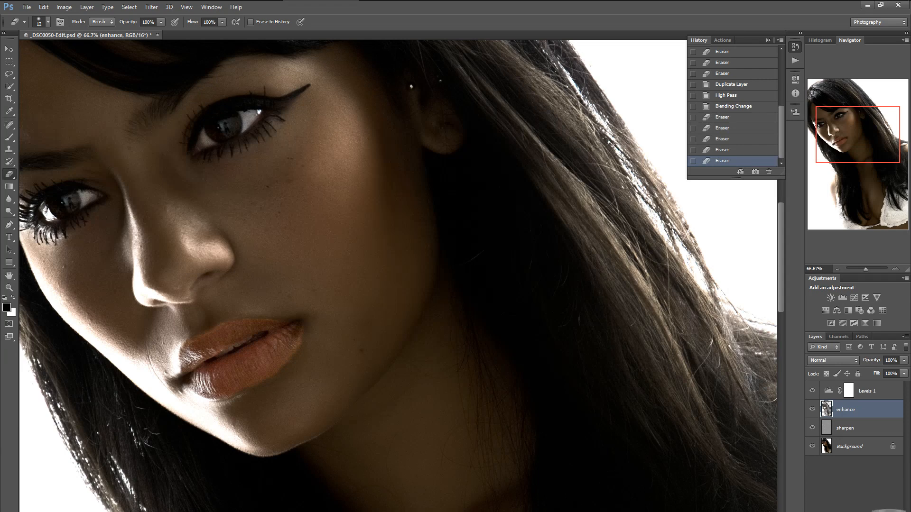
Erase the enhance layer's remaining effect along the lower lip's edge and around the outer corner of the mouth
drag(201, 395, 195, 386)
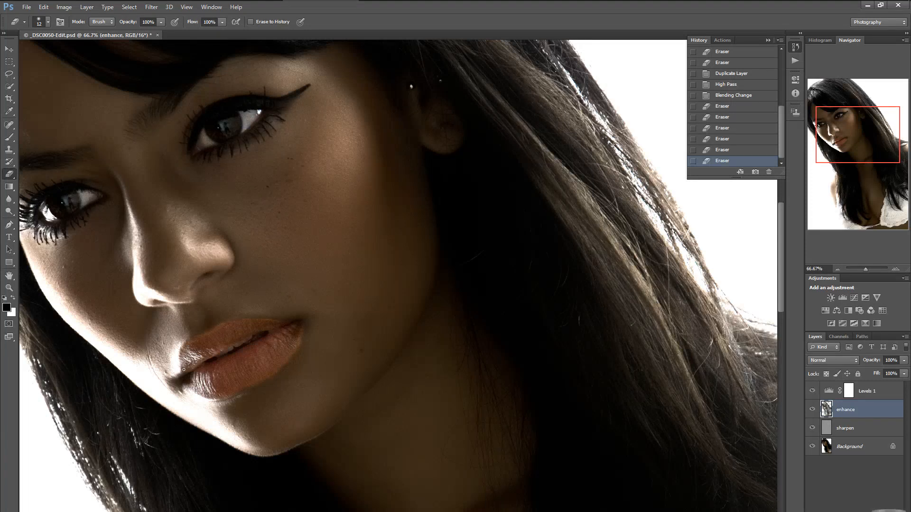
drag(186, 360, 173, 355)
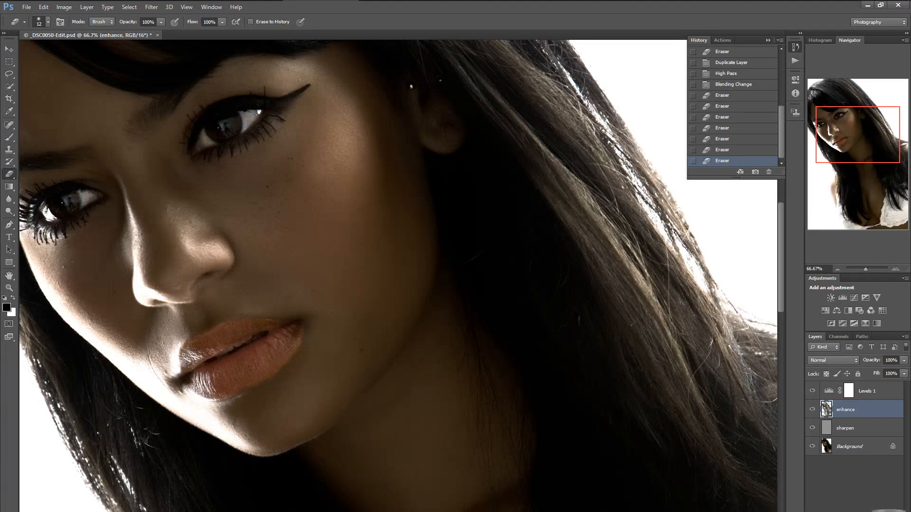
drag(189, 359, 197, 356)
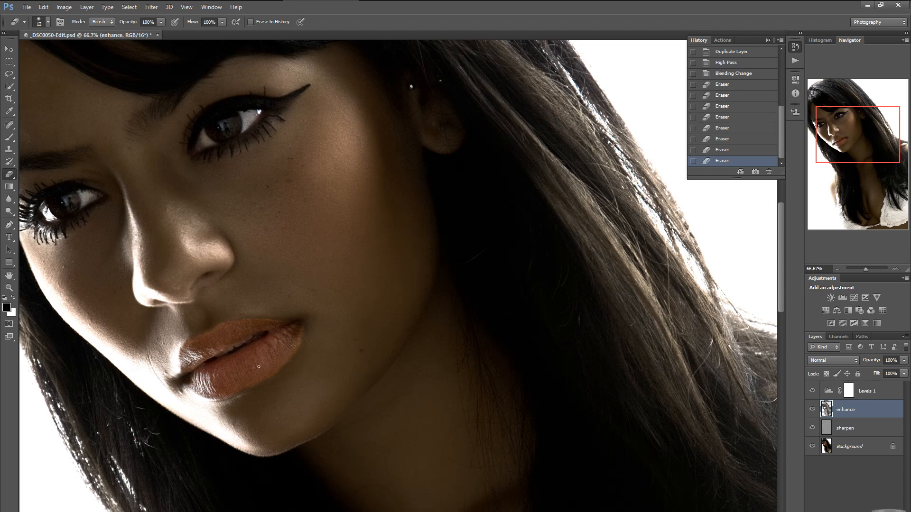
click(191, 370)
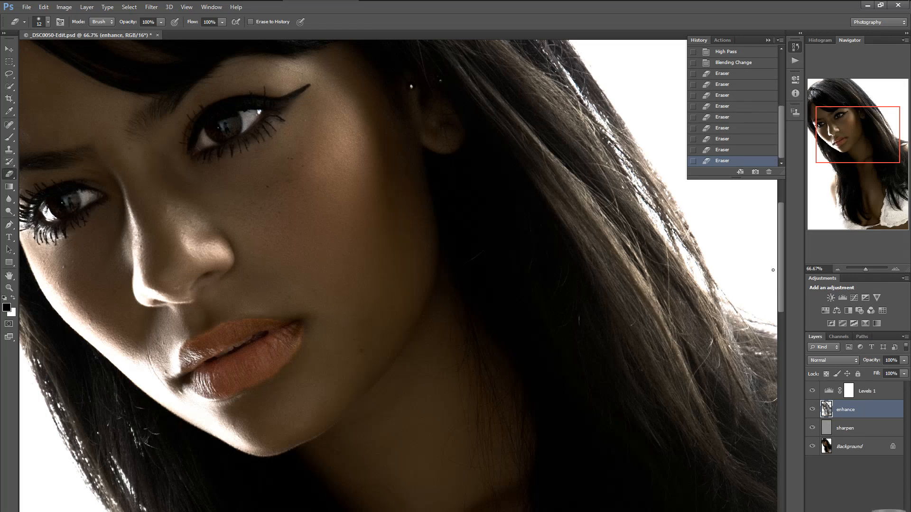
Inspect the erased eyes and lips by toggling the visibility of the Background and sharpen layers
click(836, 270)
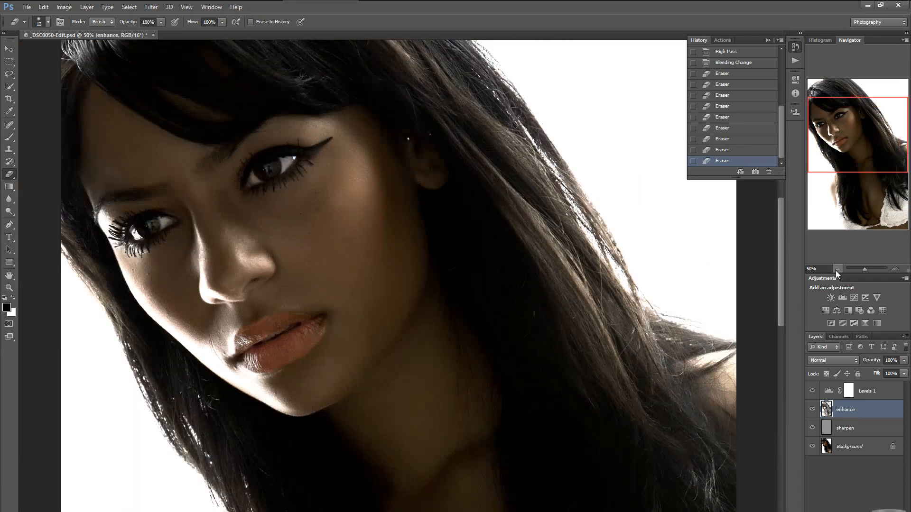
click(836, 269)
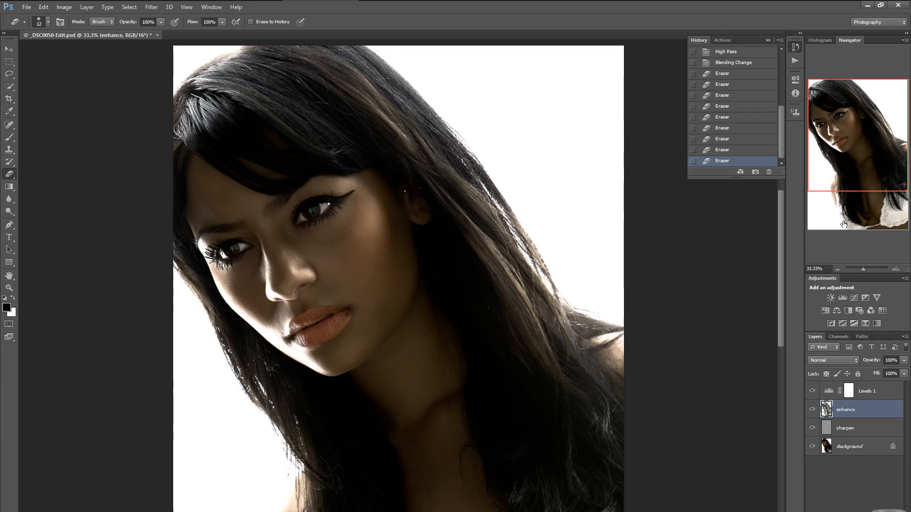
click(898, 270)
click(897, 270)
click(898, 270)
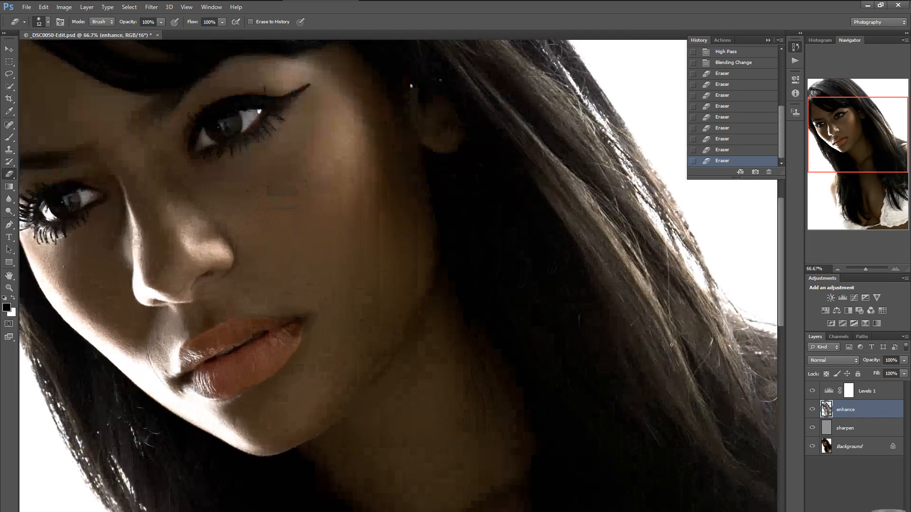
drag(413, 511, 371, 511)
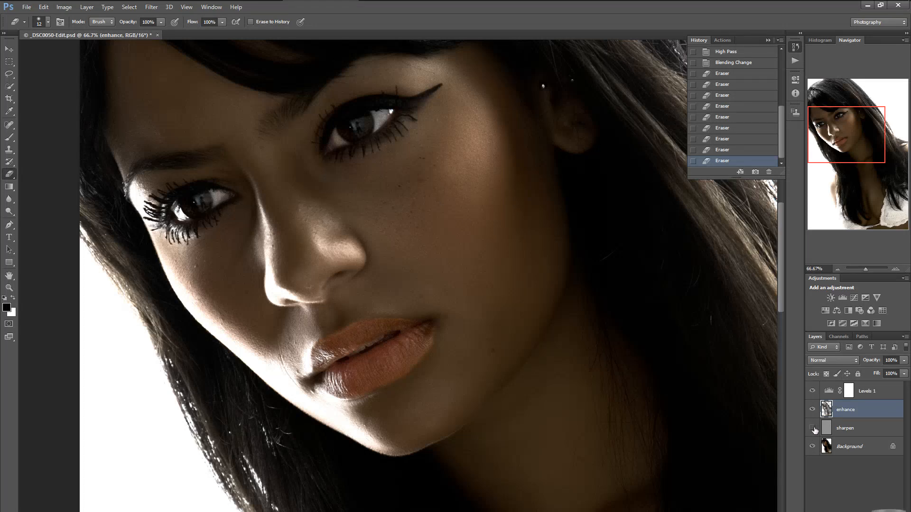
click(814, 447)
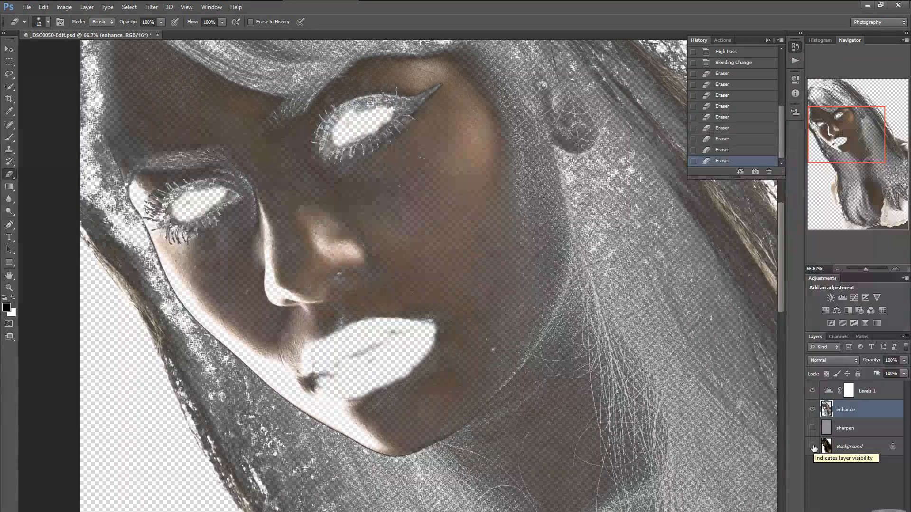
click(814, 447)
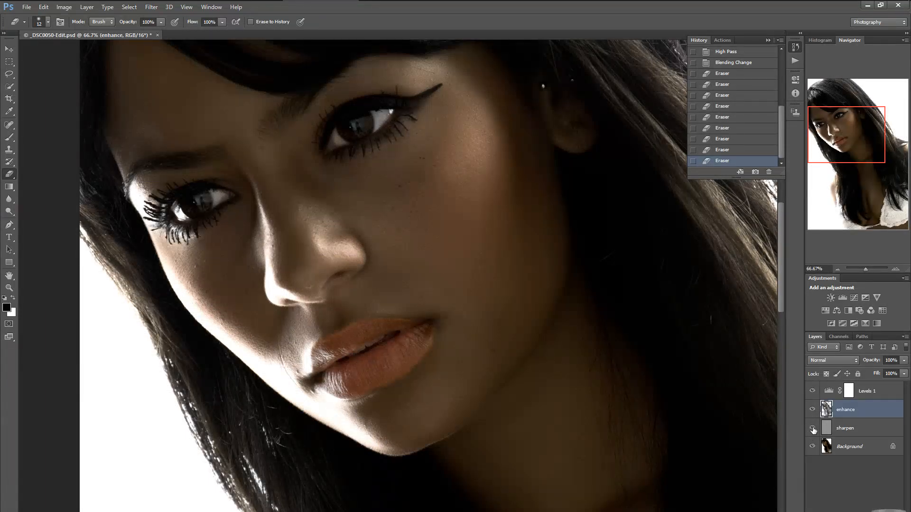
click(813, 429)
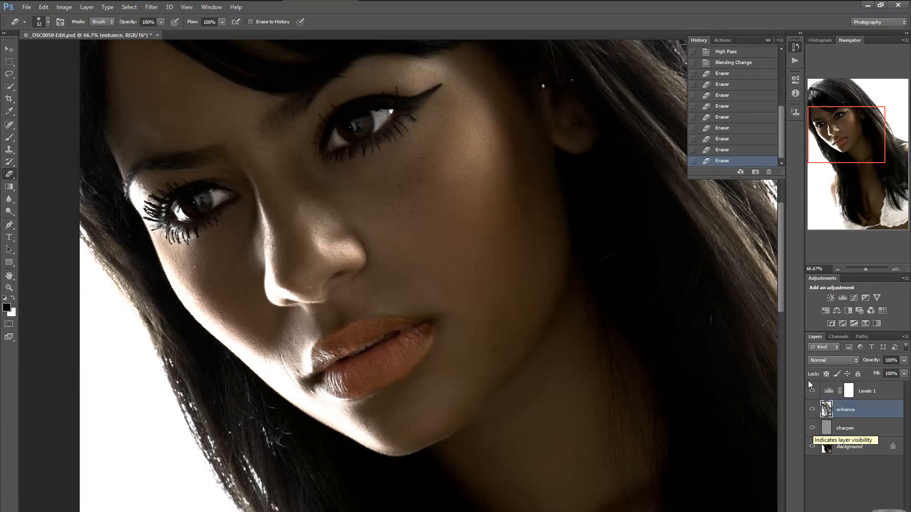
Compare the whole portrait with and without the Levels 1 layer by toggling its visibility repeatedly
click(837, 269)
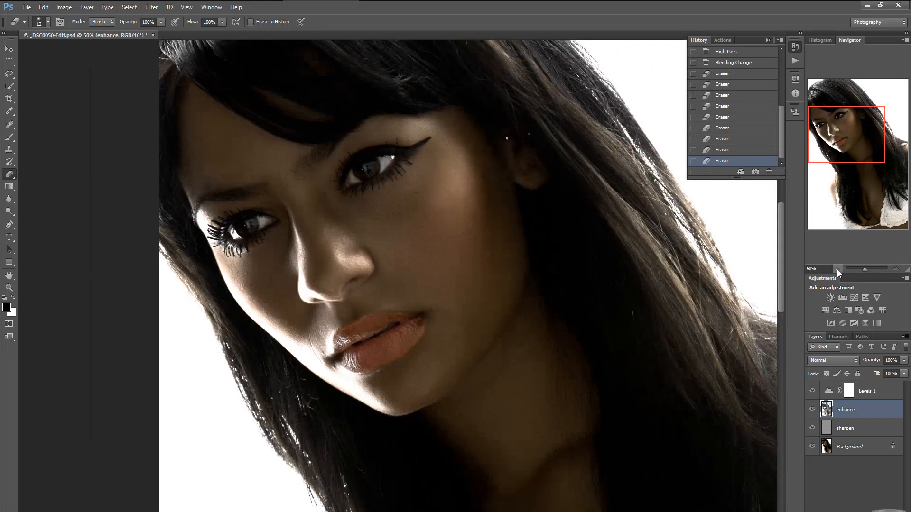
click(838, 270)
click(837, 269)
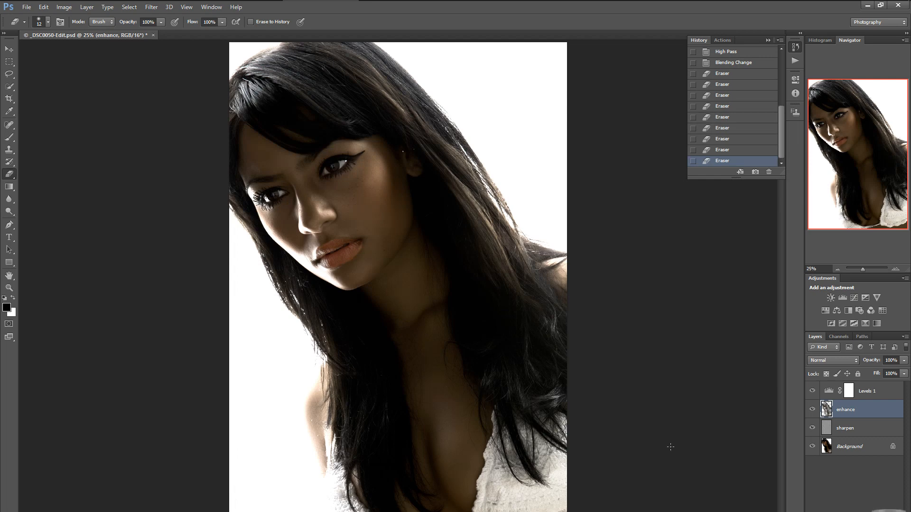
click(812, 391)
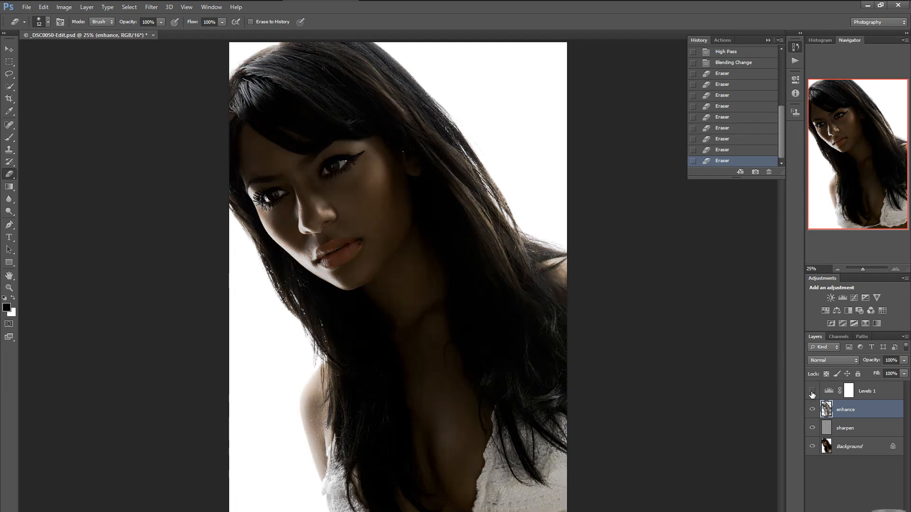
click(811, 392)
click(812, 392)
click(812, 392)
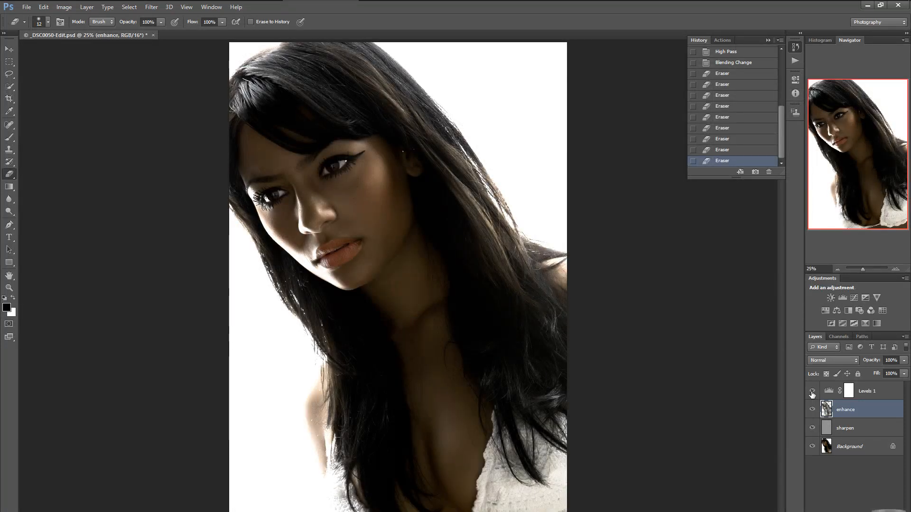
click(812, 392)
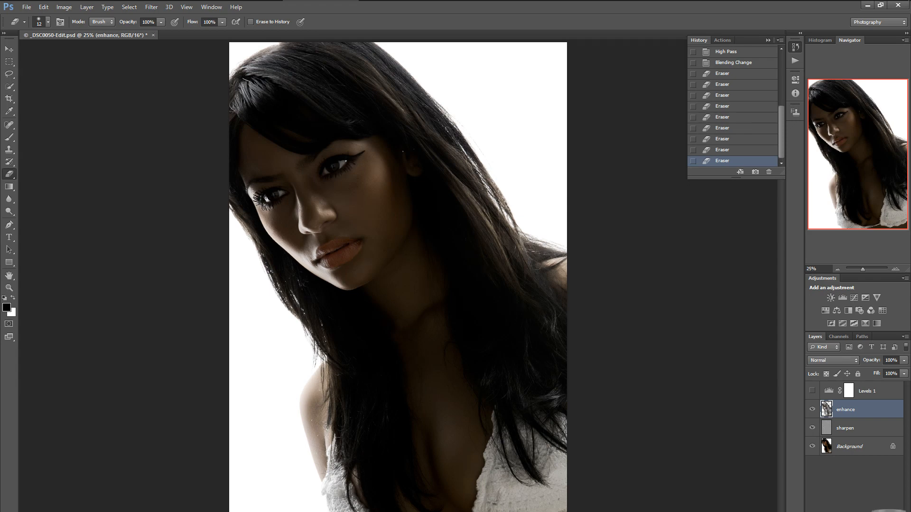
click(812, 392)
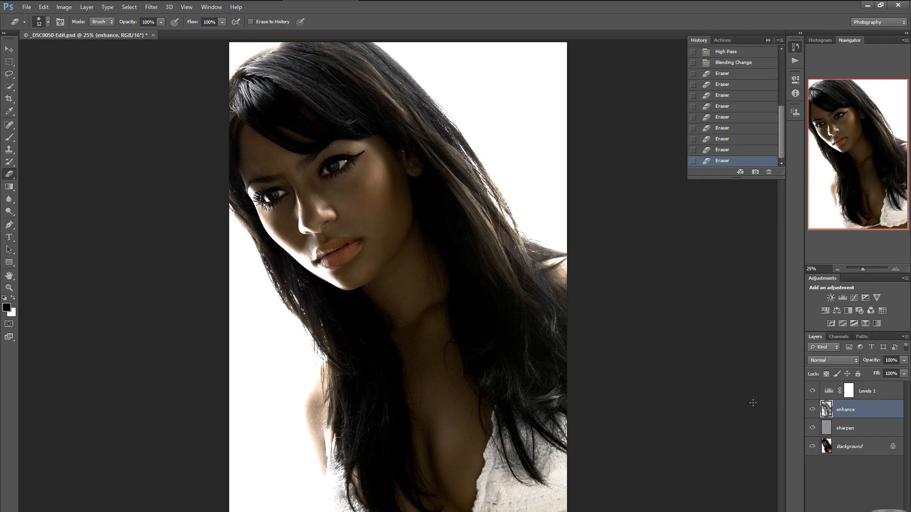
Try a midtone value of 0.66 and a white input level of 196 on the Levels 1 layer, and revert the change
click(828, 391)
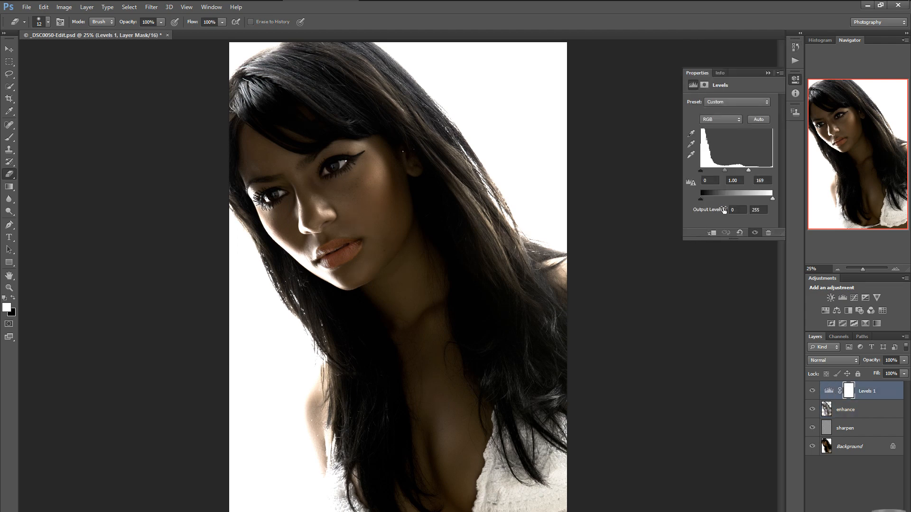
mouse_move(753, 171)
mouse_down()
mouse_move(767, 172)
mouse_move(722, 172)
mouse_move(738, 179)
mouse_up()
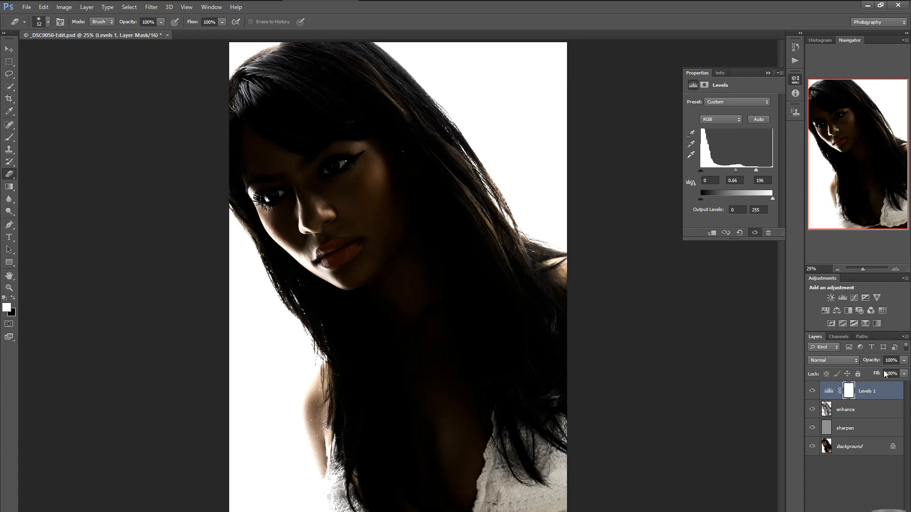
click(796, 47)
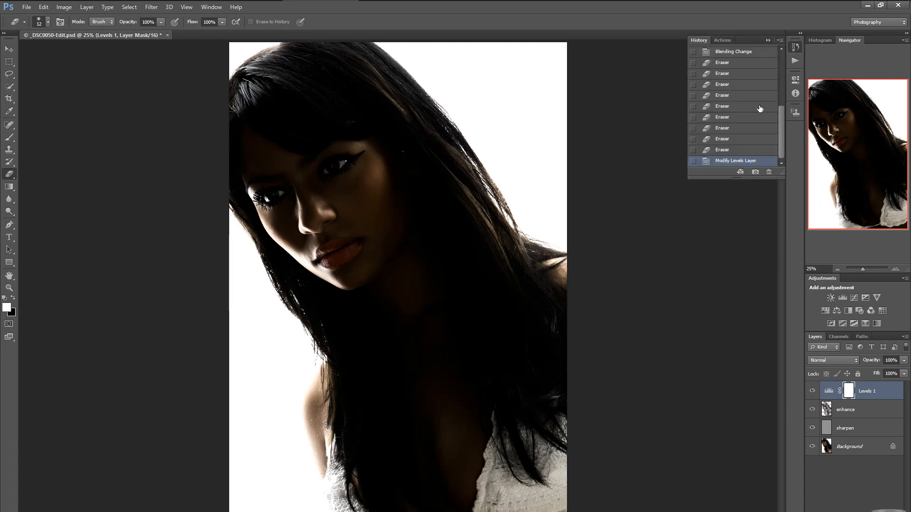
click(737, 150)
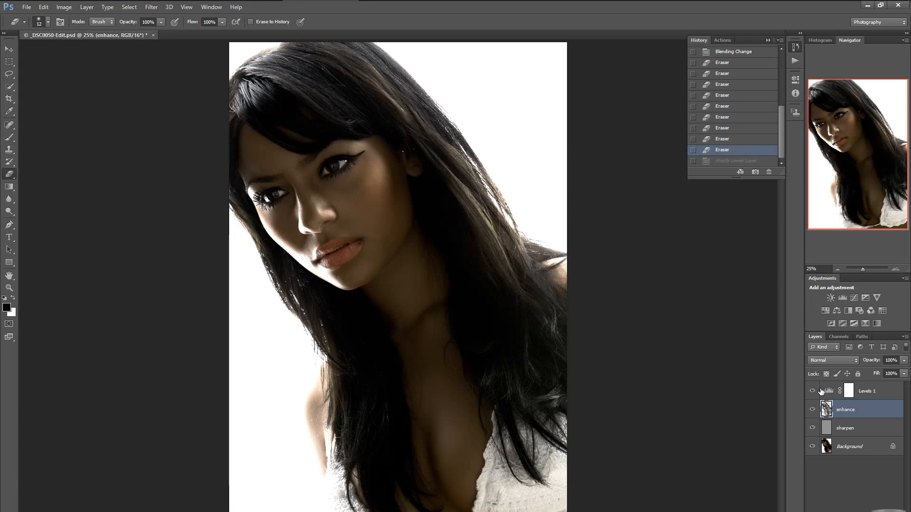
Open Refine Mask for the Levels 1 layer mask and preview it with Show Radius, Marching Ants view and Show Original
click(829, 392)
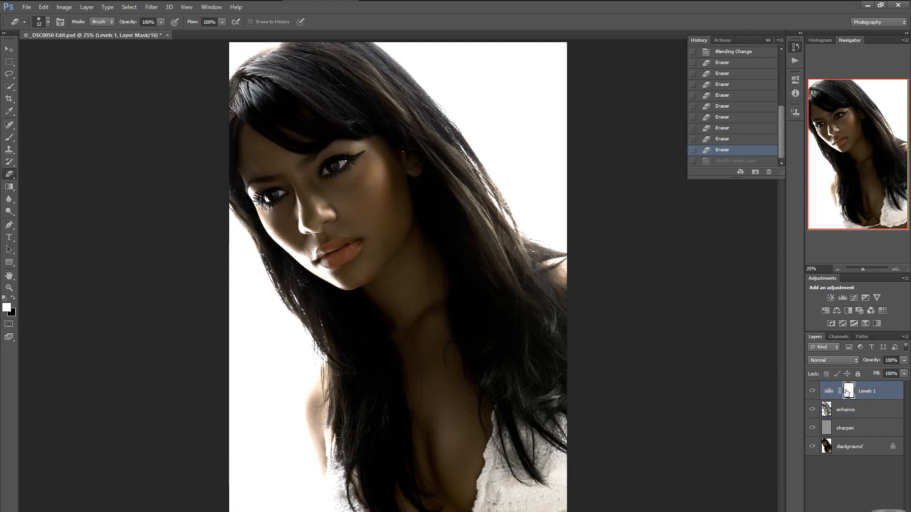
double_click(847, 392)
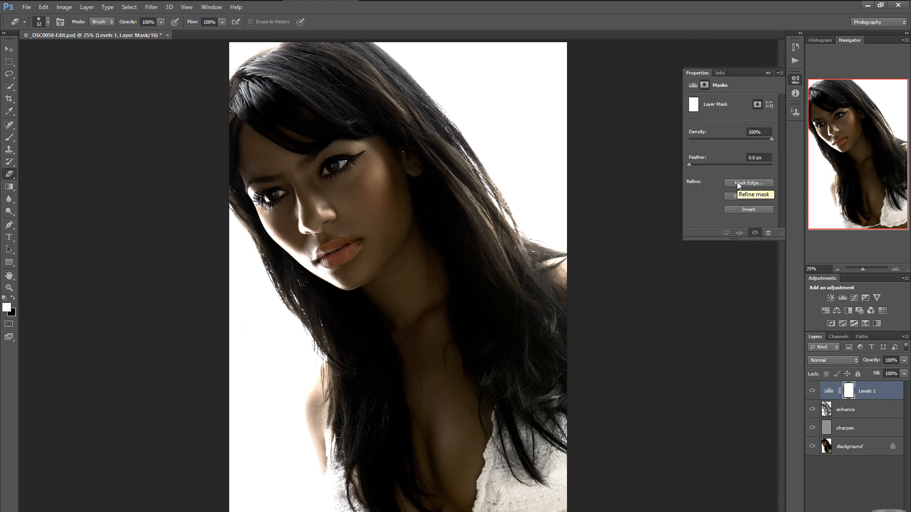
click(738, 184)
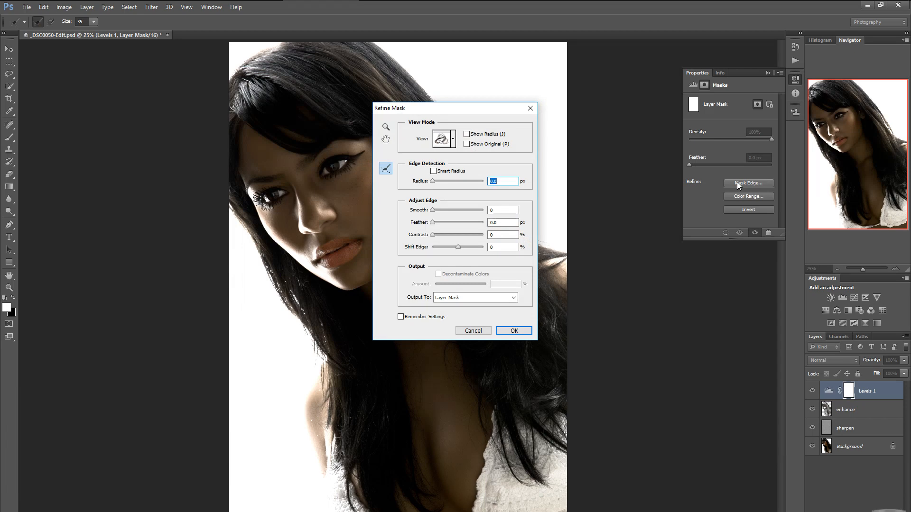
drag(459, 112, 582, 166)
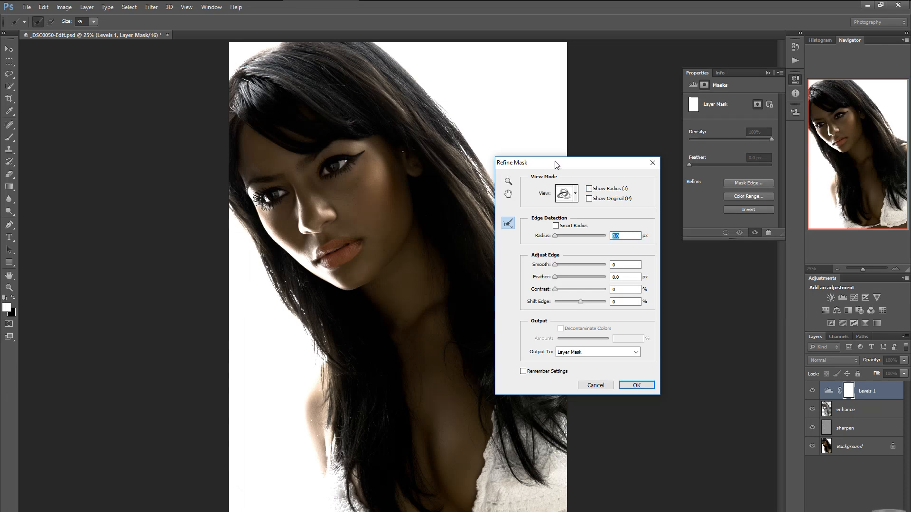
click(589, 188)
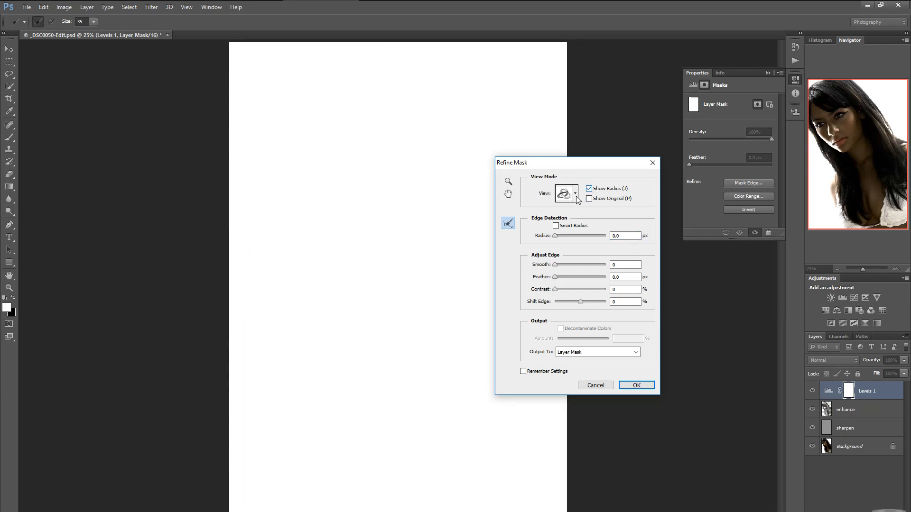
click(575, 194)
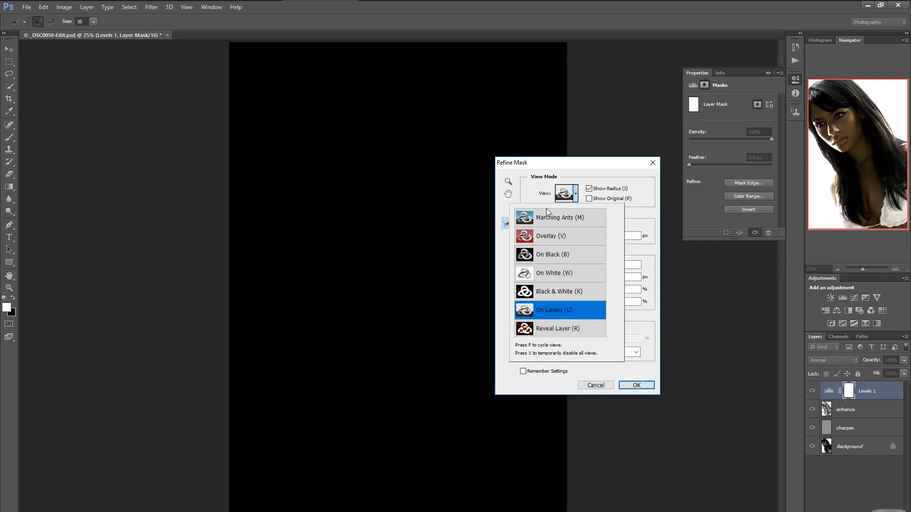
click(590, 200)
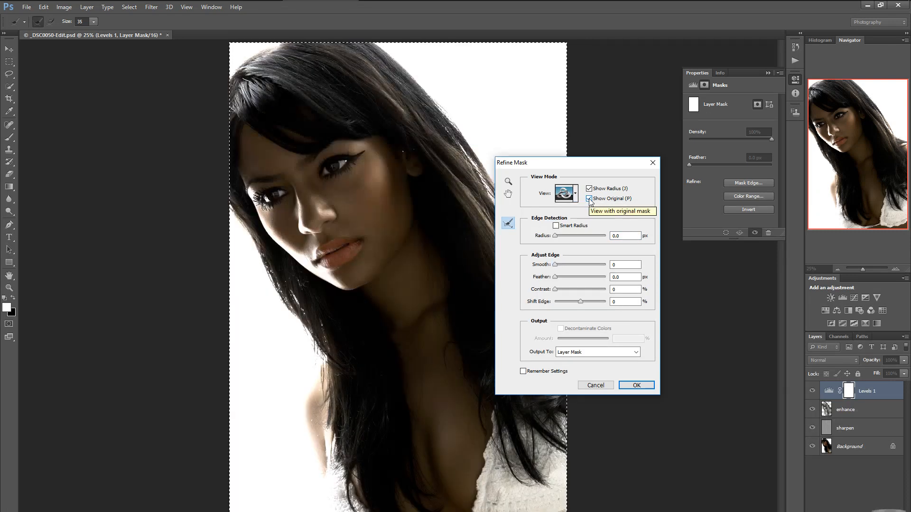
click(589, 199)
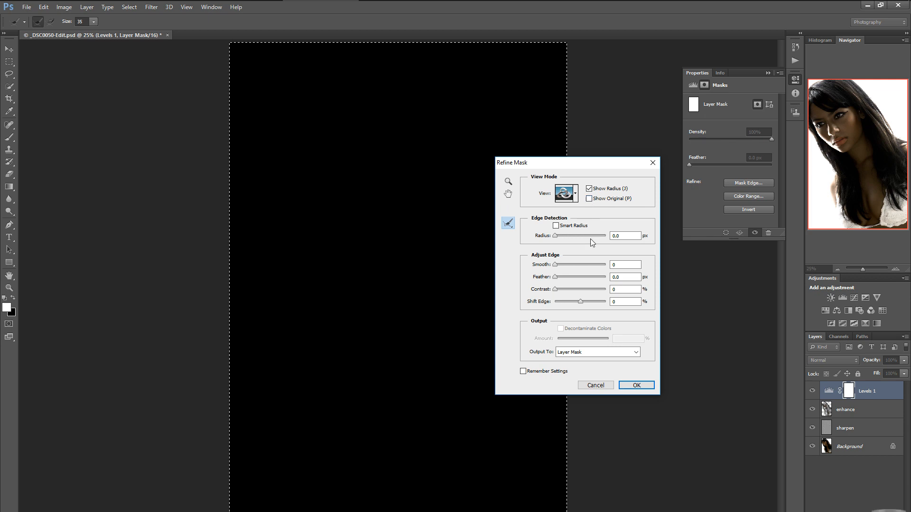
Try a radius of 38.6 px and smoothing of 70 in Overlay view, brush the hair edge, and cancel the mask refinement
drag(558, 240, 583, 236)
click(577, 194)
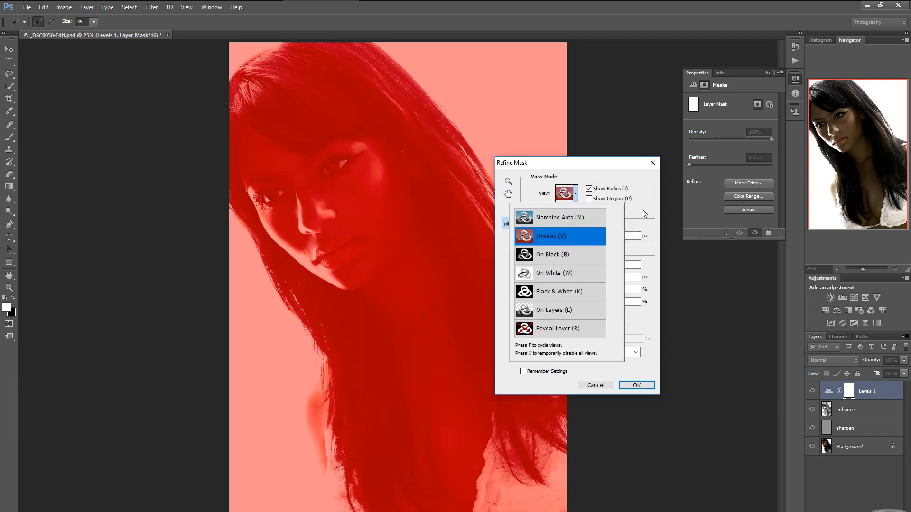
click(642, 212)
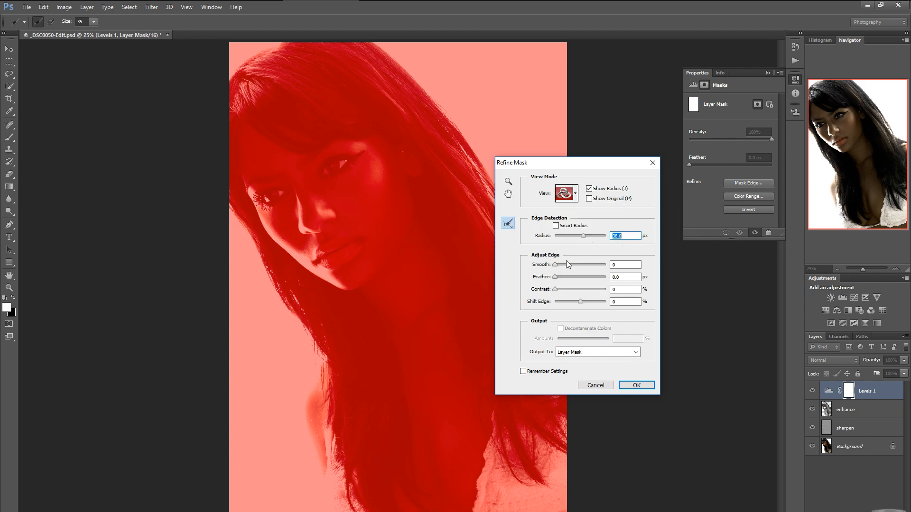
drag(555, 265, 591, 262)
drag(283, 304, 291, 311)
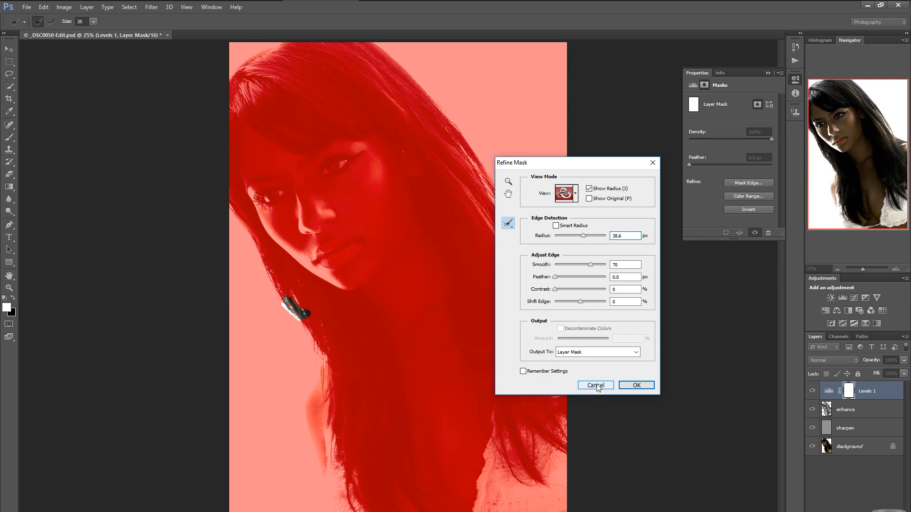
click(596, 387)
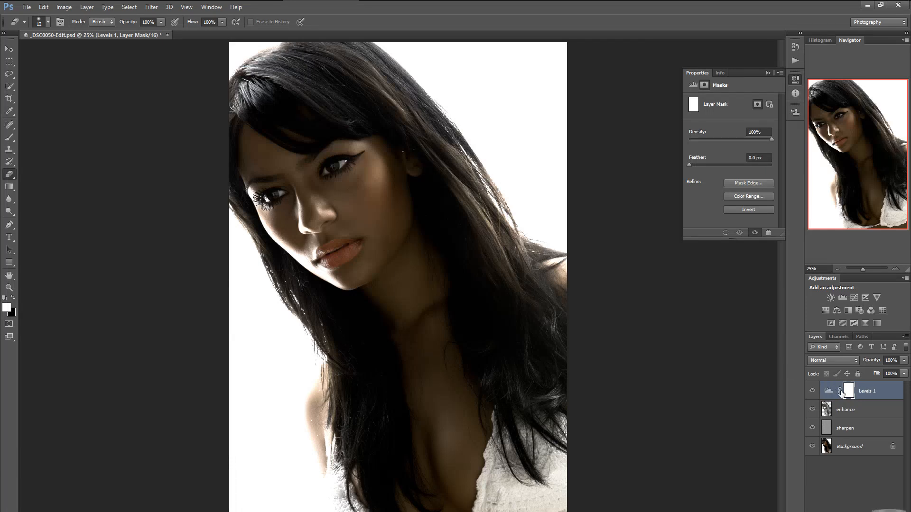
click(796, 47)
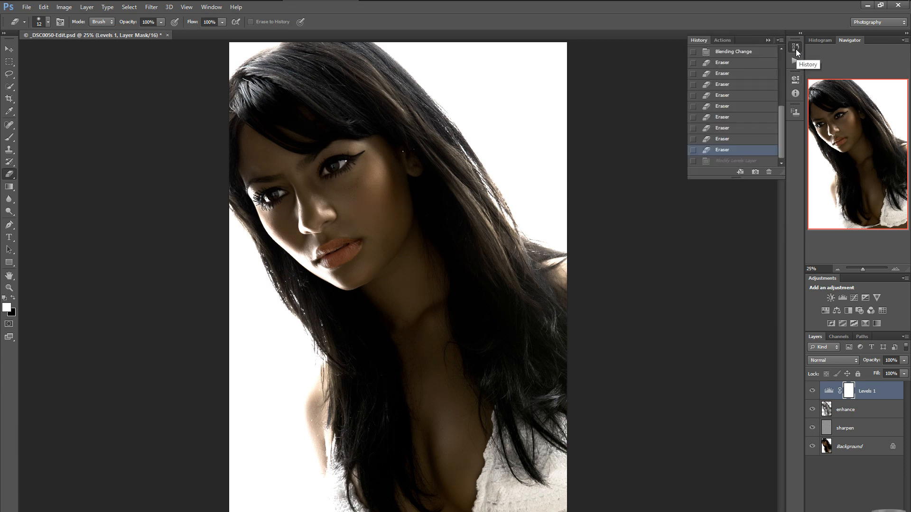
click(796, 48)
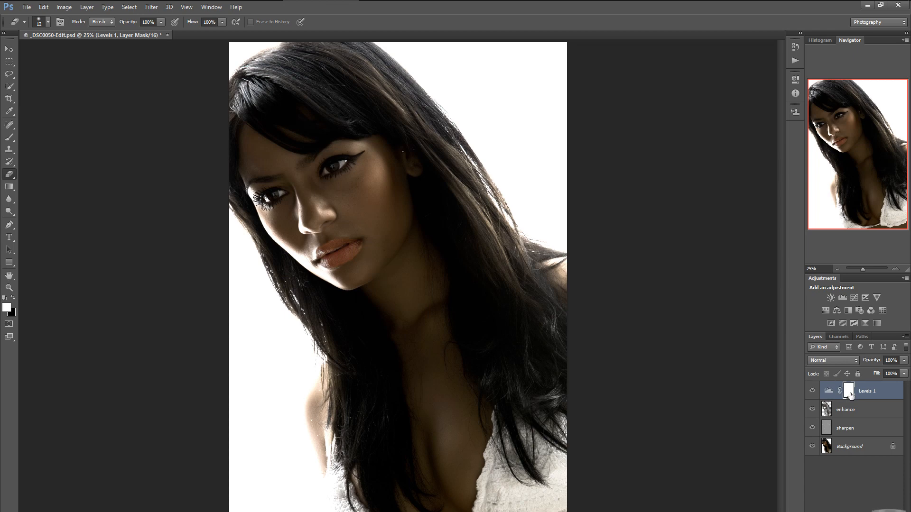
double_click(849, 391)
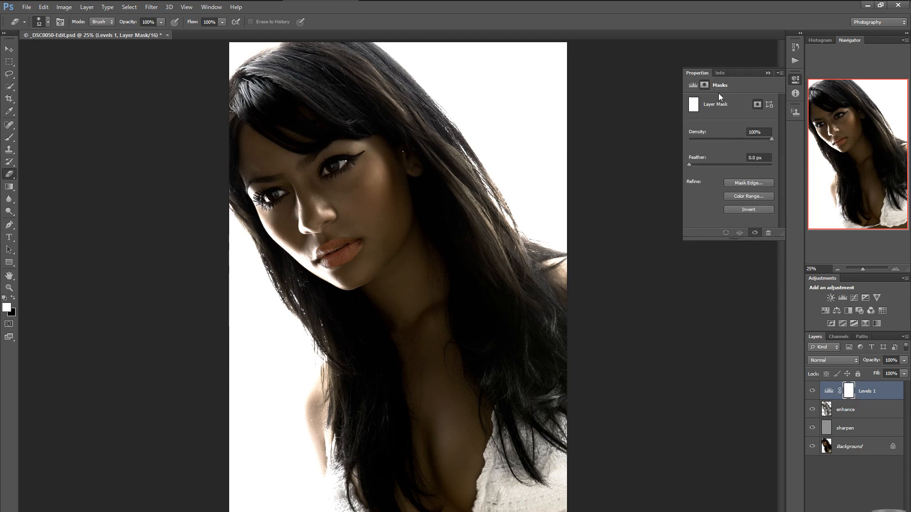
click(753, 184)
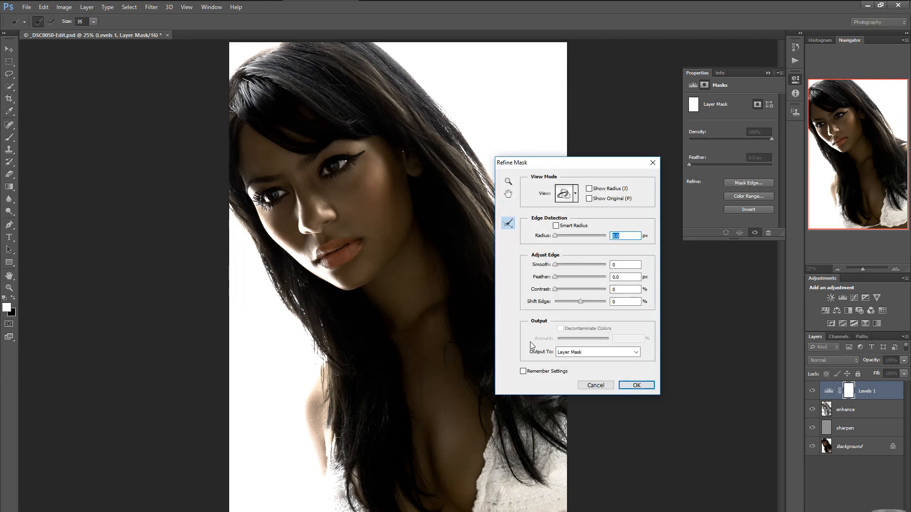
click(596, 386)
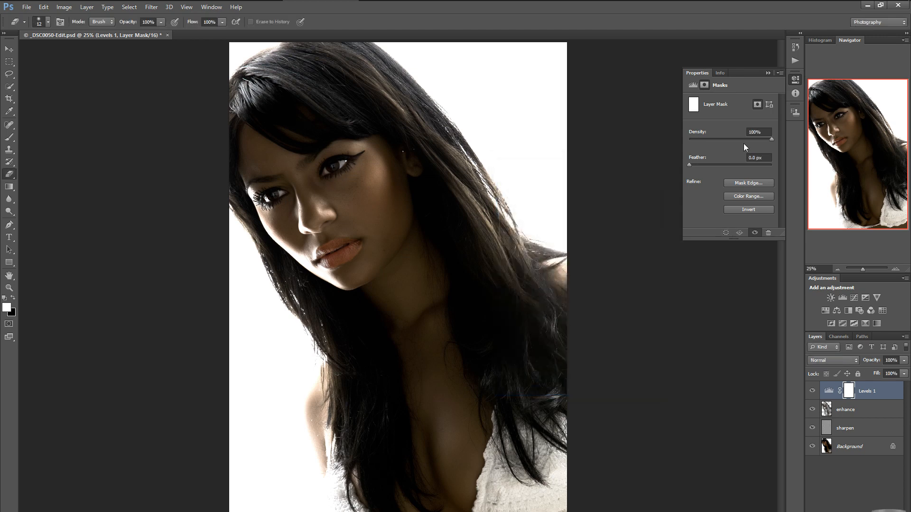
click(768, 73)
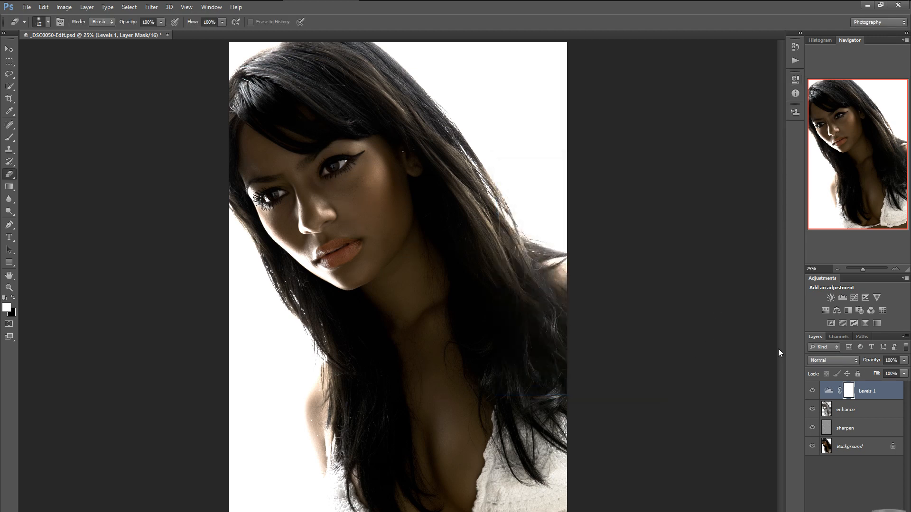
Open the Levels 1 adjustment and examine its output levels and the shadow clipping at the black input point
click(829, 392)
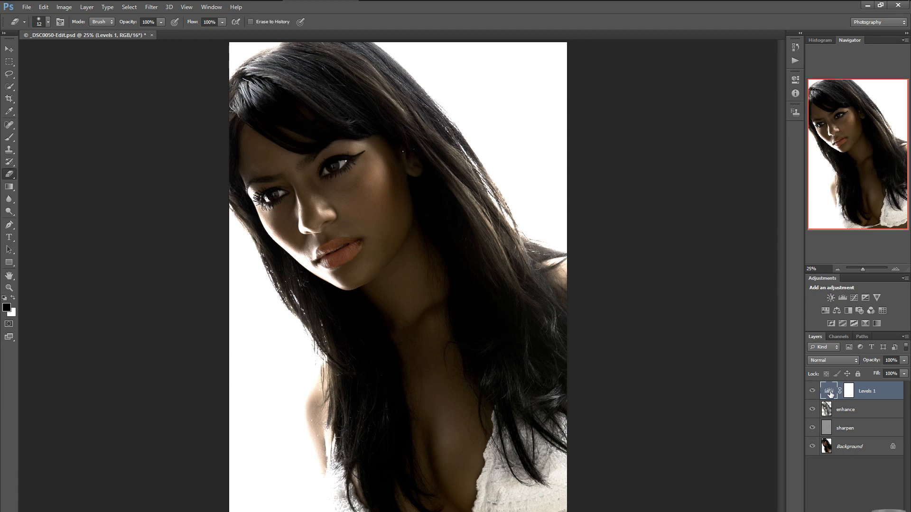
double_click(829, 391)
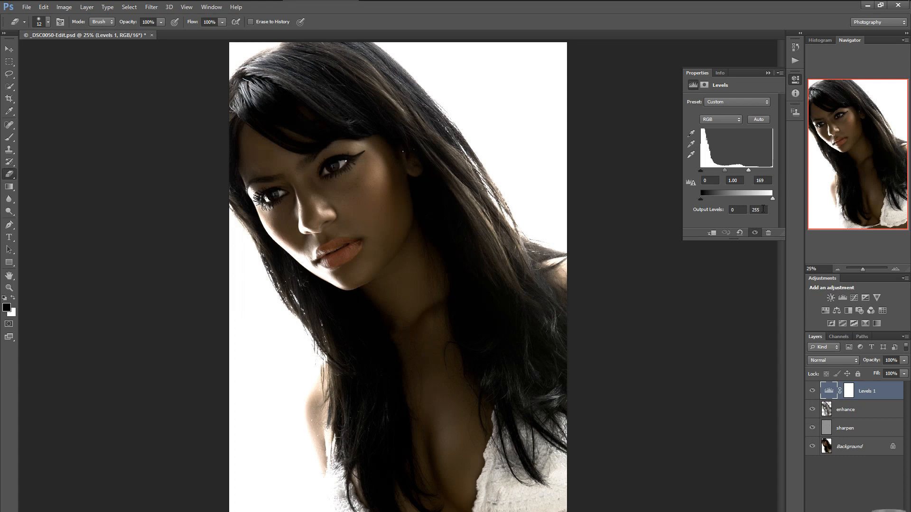
click(762, 210)
drag(758, 210, 779, 197)
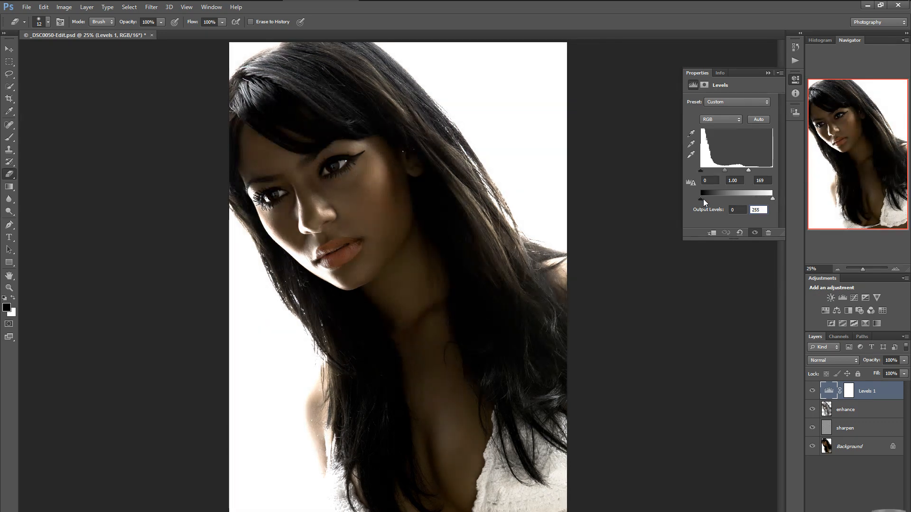
mouse_move(701, 198)
mouse_down()
mouse_move(711, 199)
mouse_move(700, 198)
mouse_up()
drag(701, 171, 693, 172)
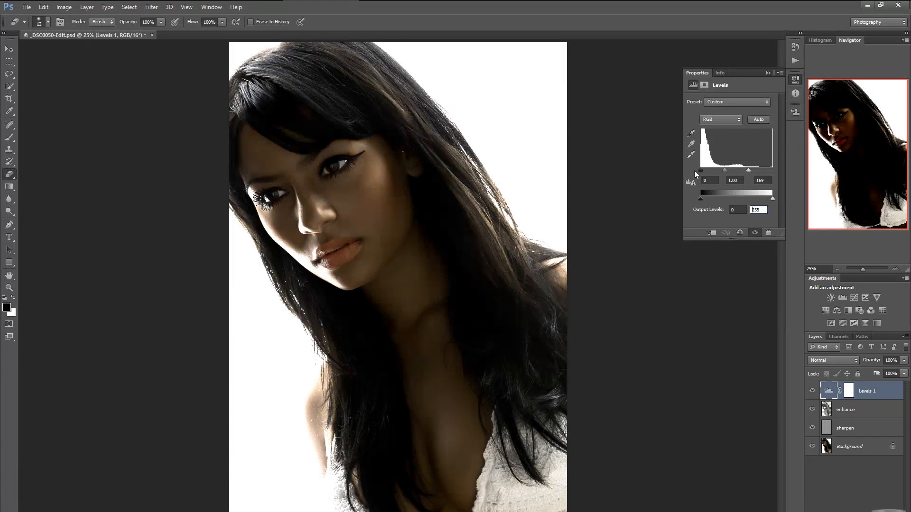
Try setting the Levels 1 gray point by sampling the white dress, background and face, and revert to the last eraser state
click(690, 144)
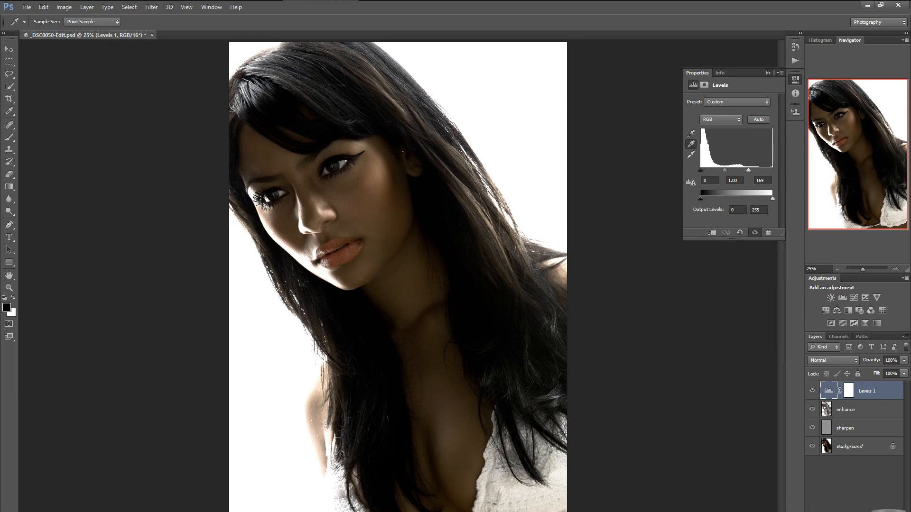
click(510, 468)
click(264, 507)
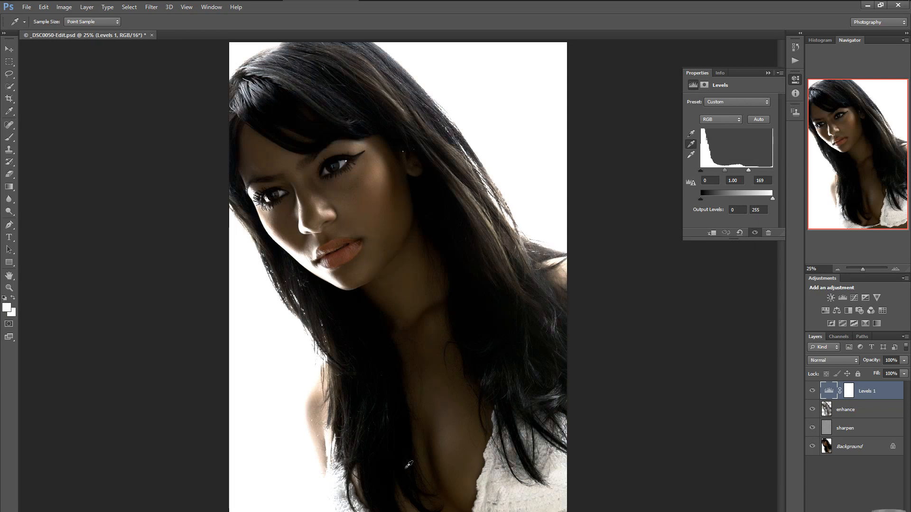
click(283, 189)
click(521, 492)
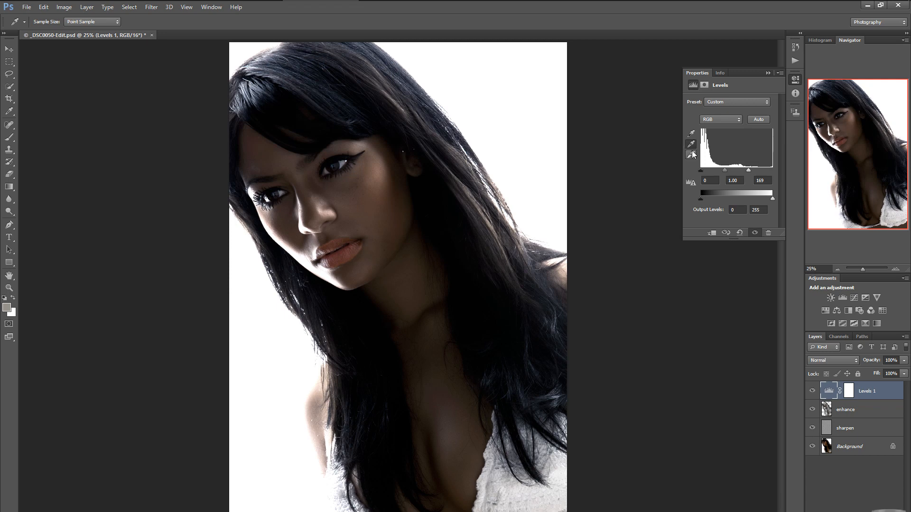
click(795, 47)
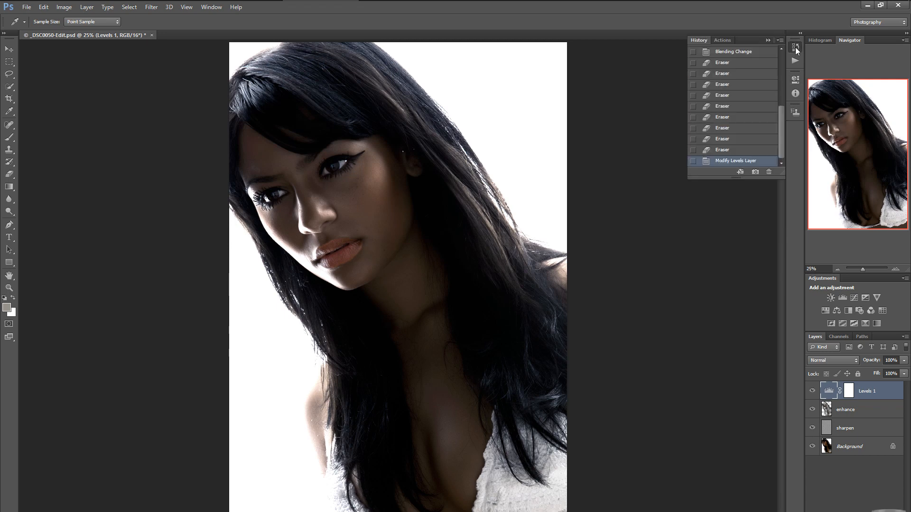
click(721, 150)
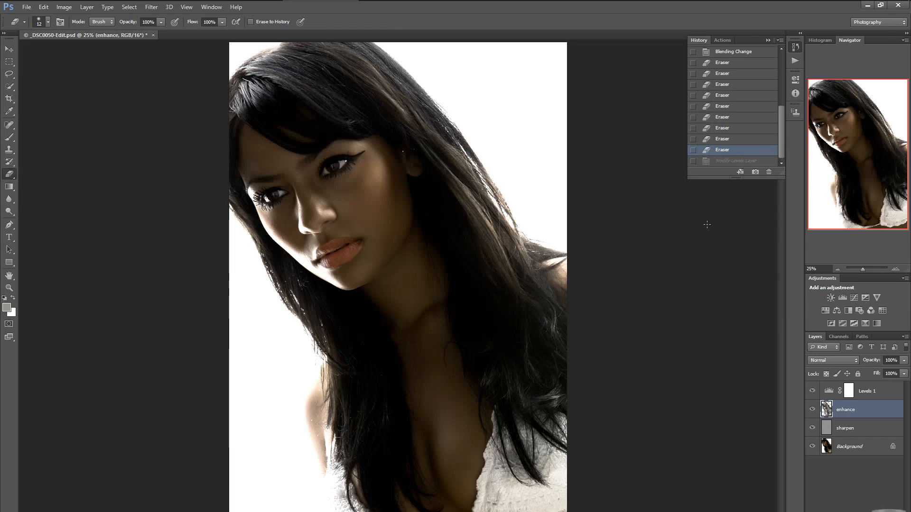
Set the Levels 1 white point by sampling the bright background beside the hair
click(829, 391)
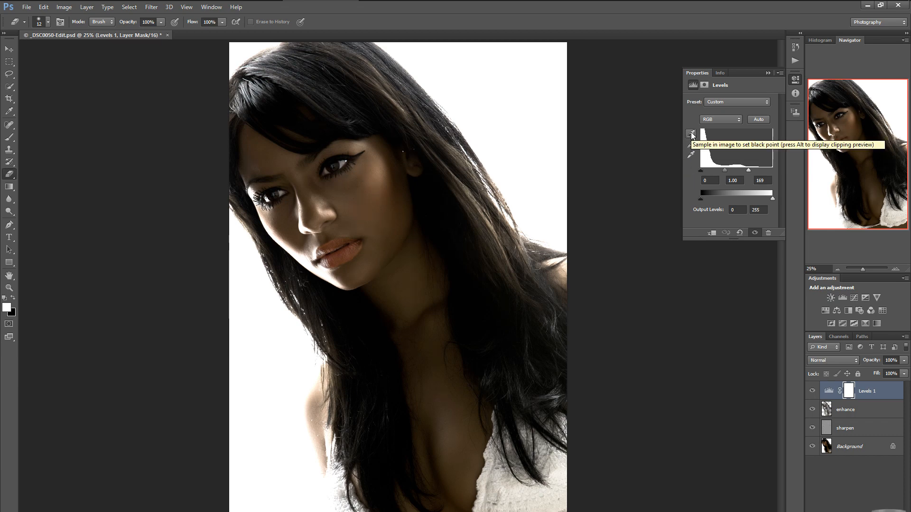
click(691, 154)
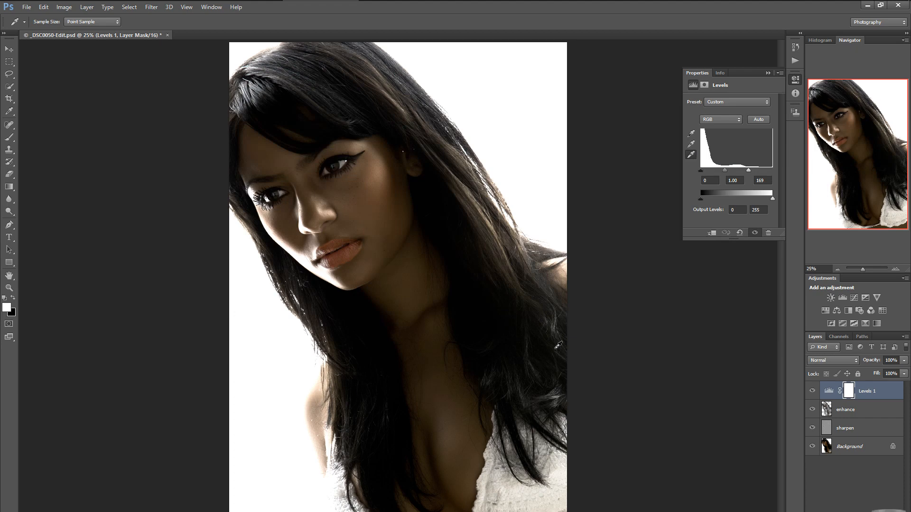
click(234, 264)
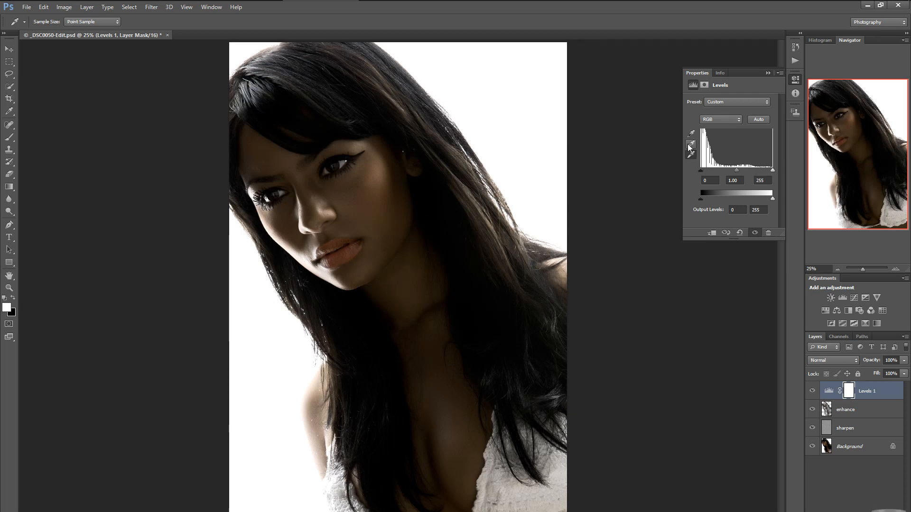
Resample the Levels 1 white point near the portrait's lower edge beside the dress, using the clipping preview
key(e)
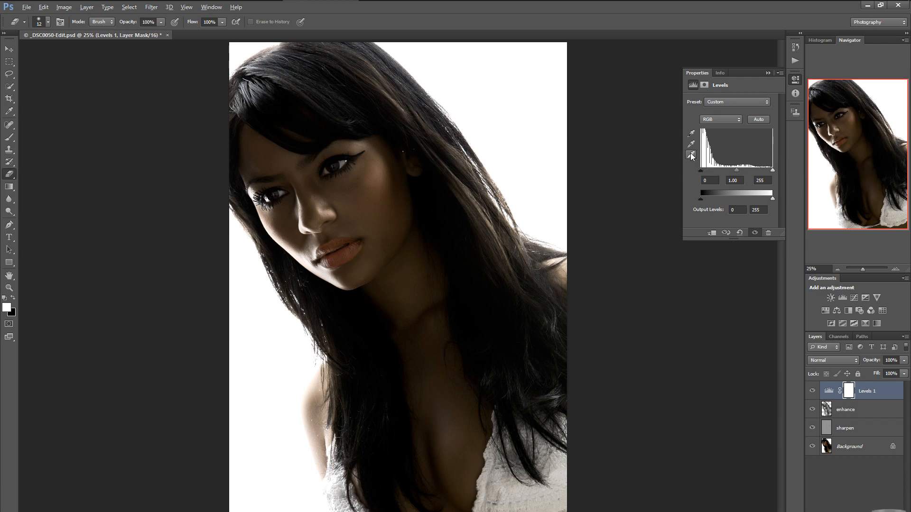
key(alt)
click(693, 155)
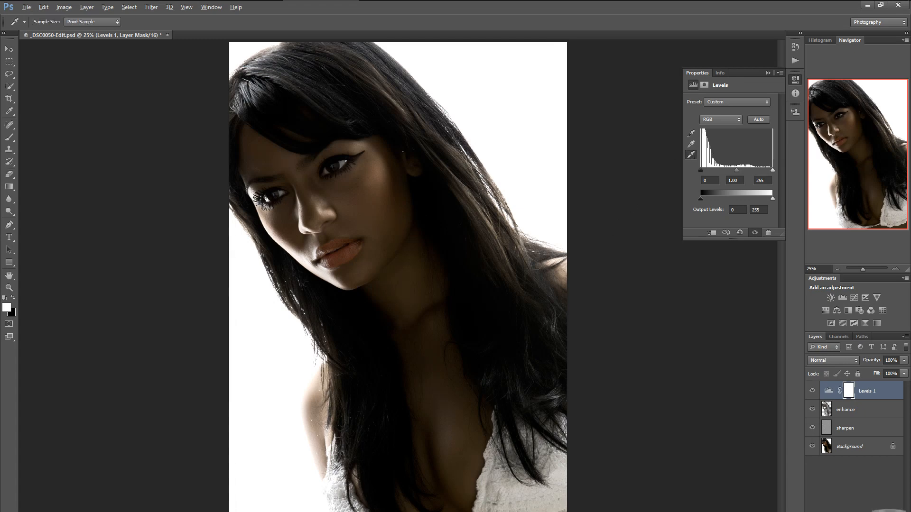
key(alt)
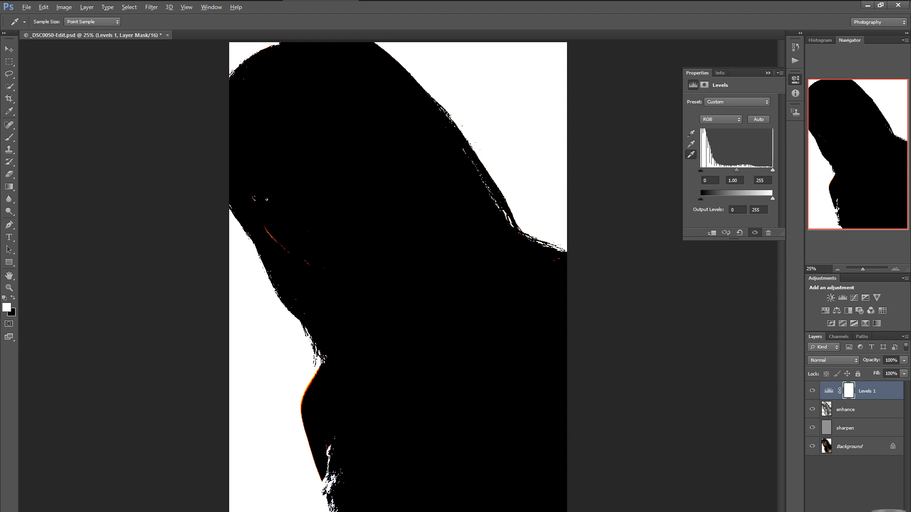
key(alt)
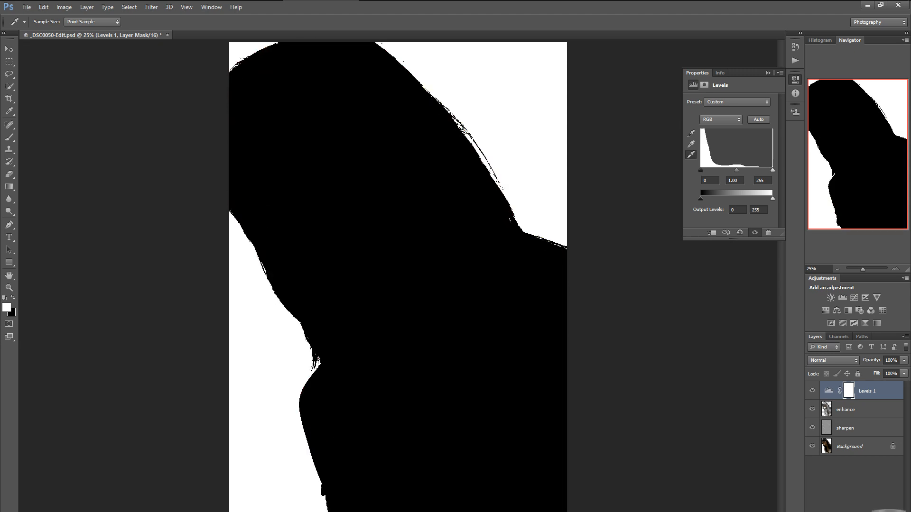
alt+click(354, 508)
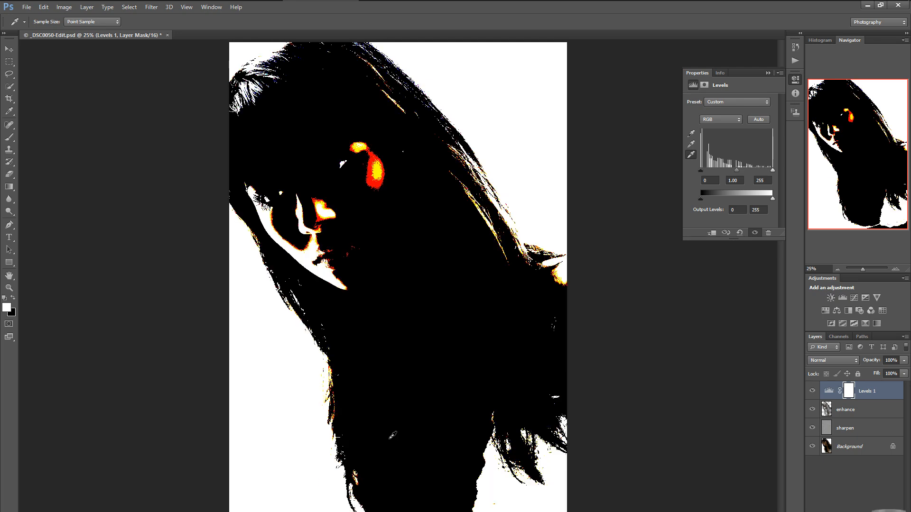
Try several Levels 1 white point samples on the chest, cheek, eye area and bright background with the clipping preview
alt+click(389, 439)
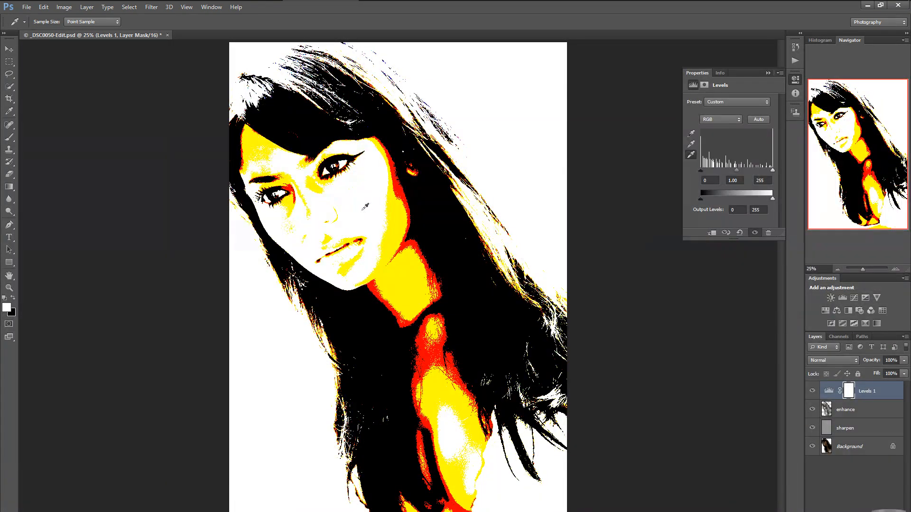
click(366, 206)
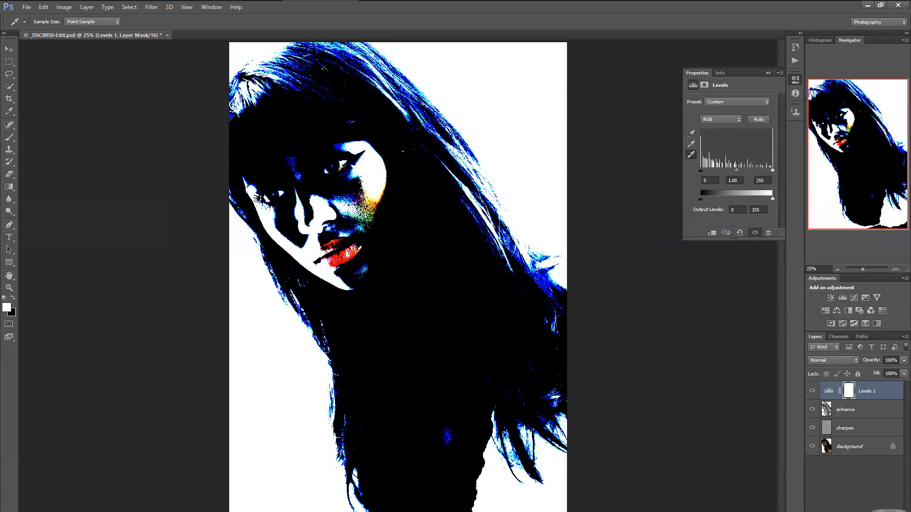
alt+click(344, 161)
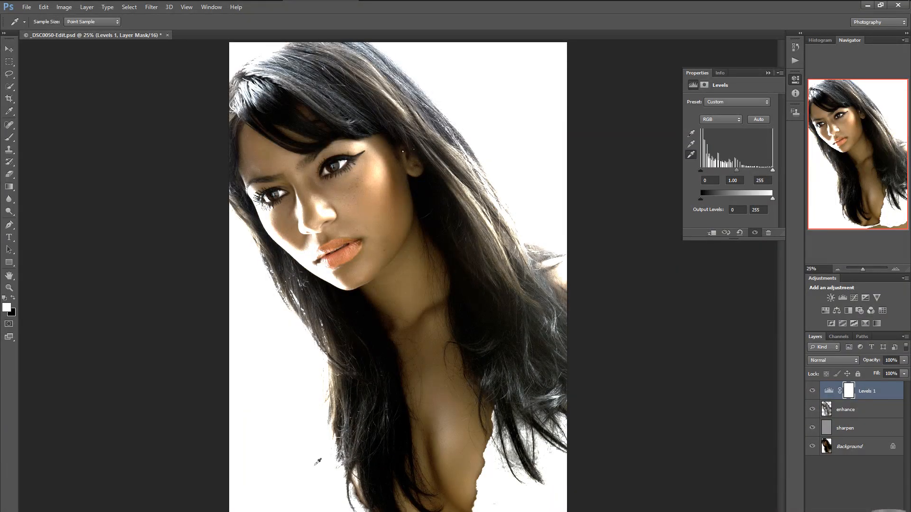
alt+click(343, 162)
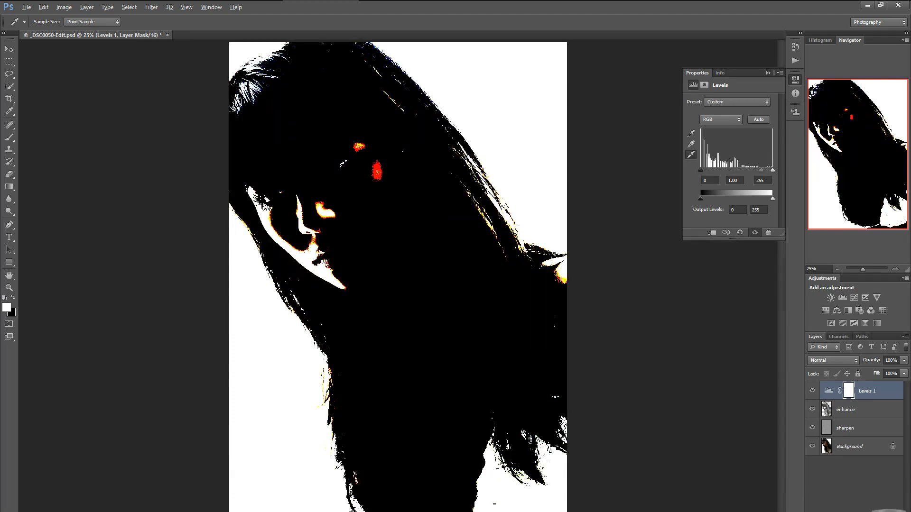
alt+click(345, 162)
alt+click(345, 161)
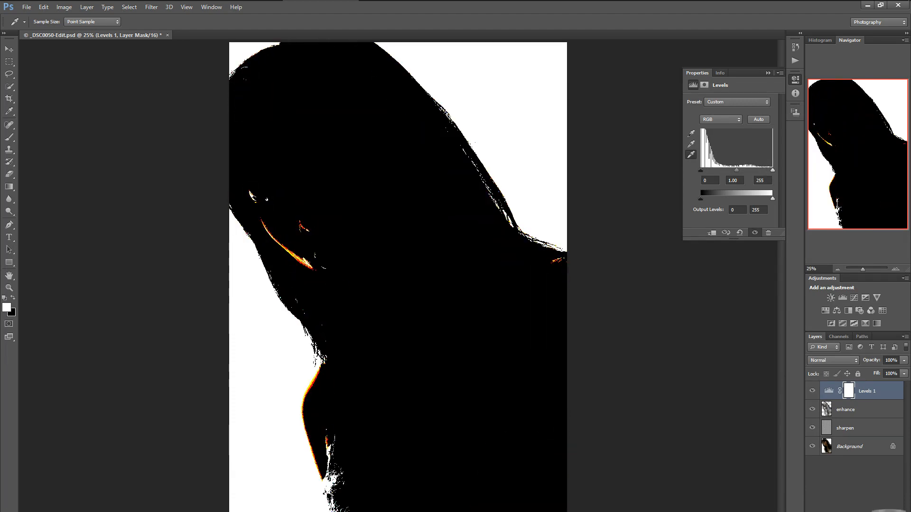
alt+click(345, 162)
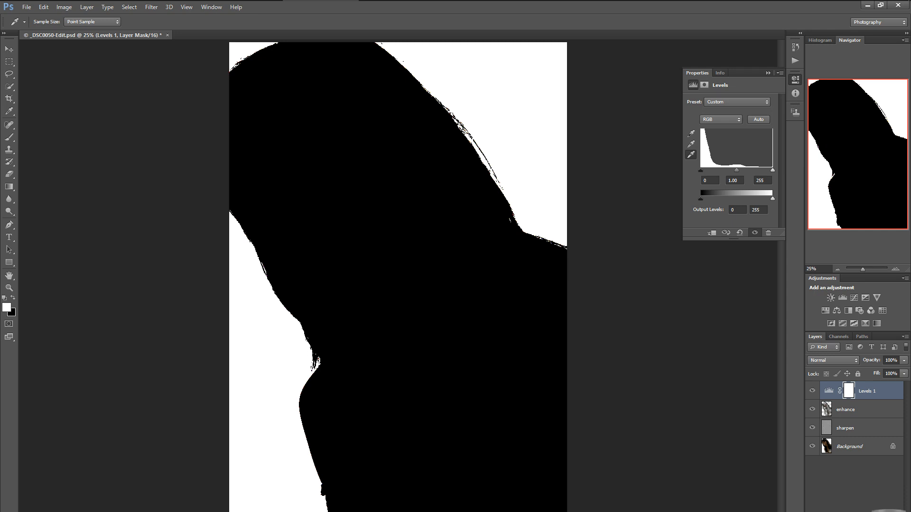
alt+click(346, 161)
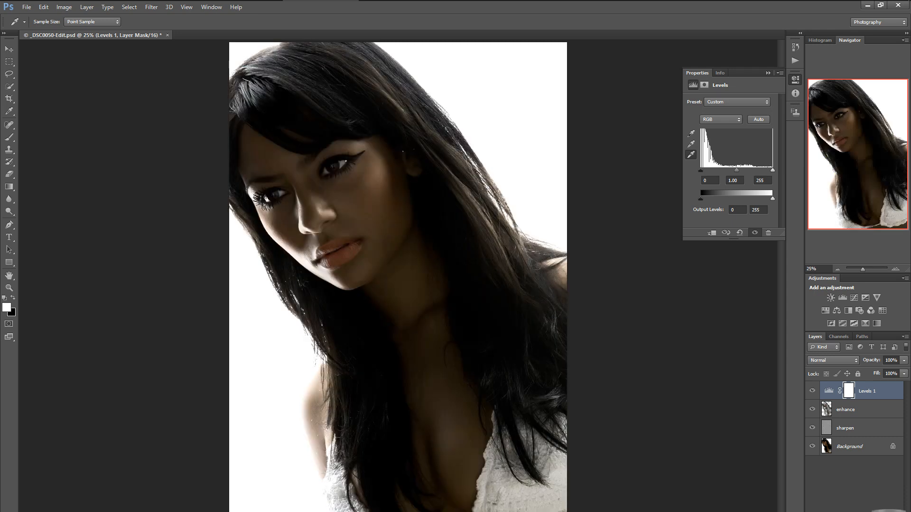
Sample the Levels 1 white point from the bright background at the portrait's lower edge and set the midtone input to 1.64
click(346, 161)
click(332, 510)
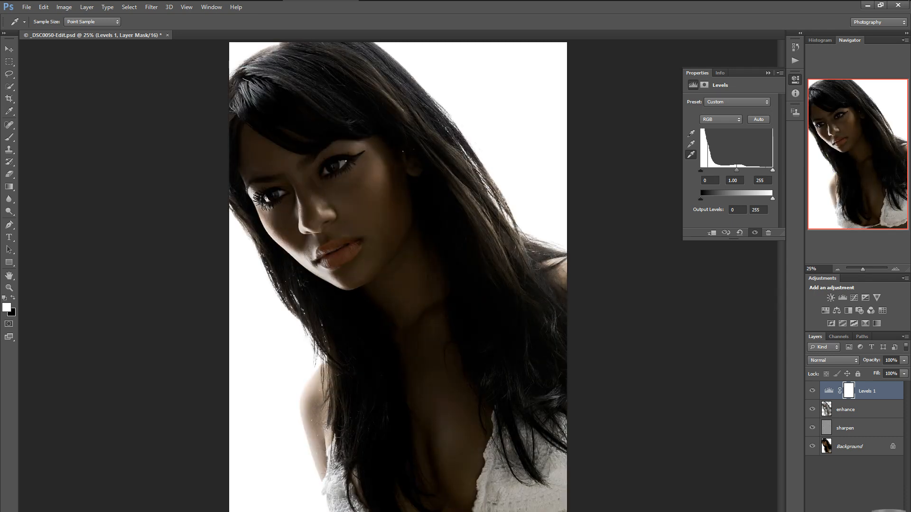
click(324, 505)
drag(771, 169, 730, 170)
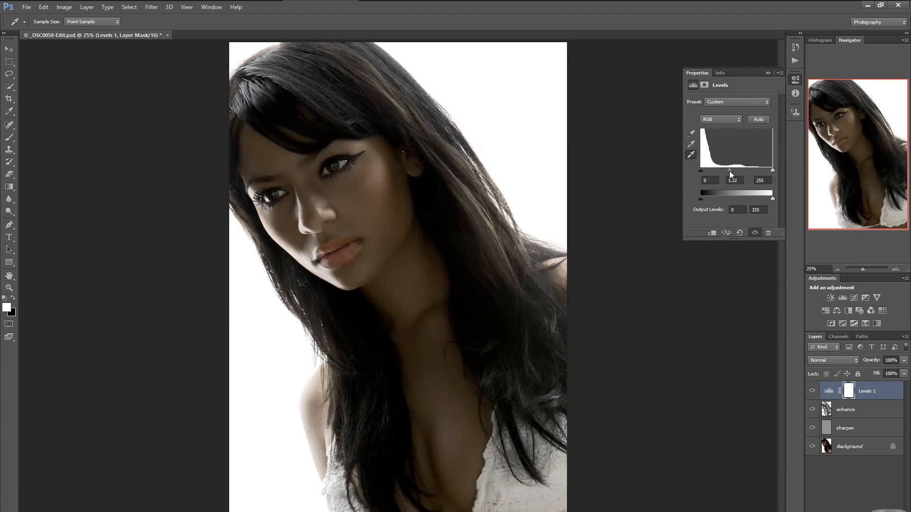
drag(730, 171, 723, 169)
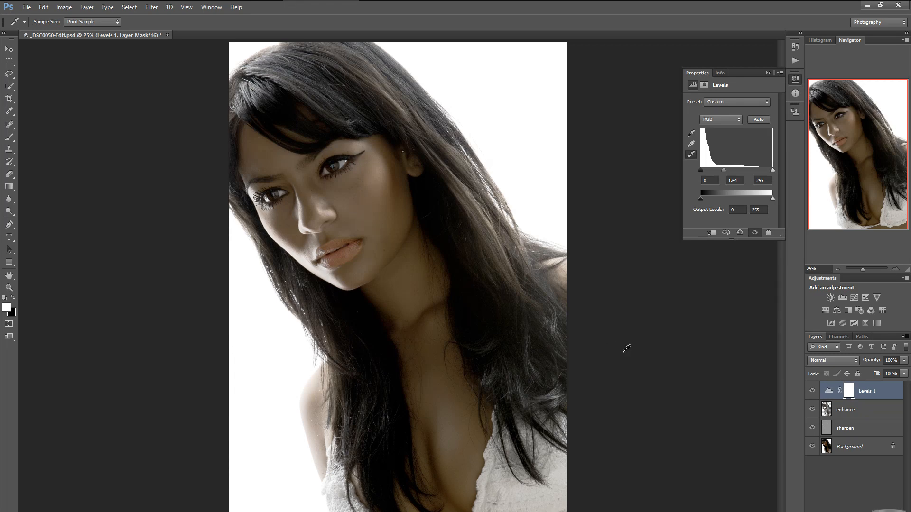
Hide and show the Levels 1 layer repeatedly to compare the portrait with and without the adjustment
click(813, 391)
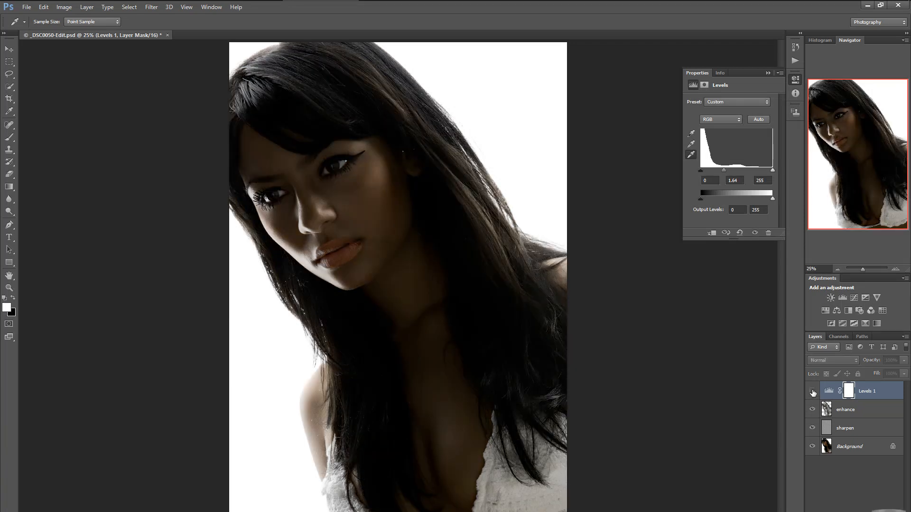
click(812, 391)
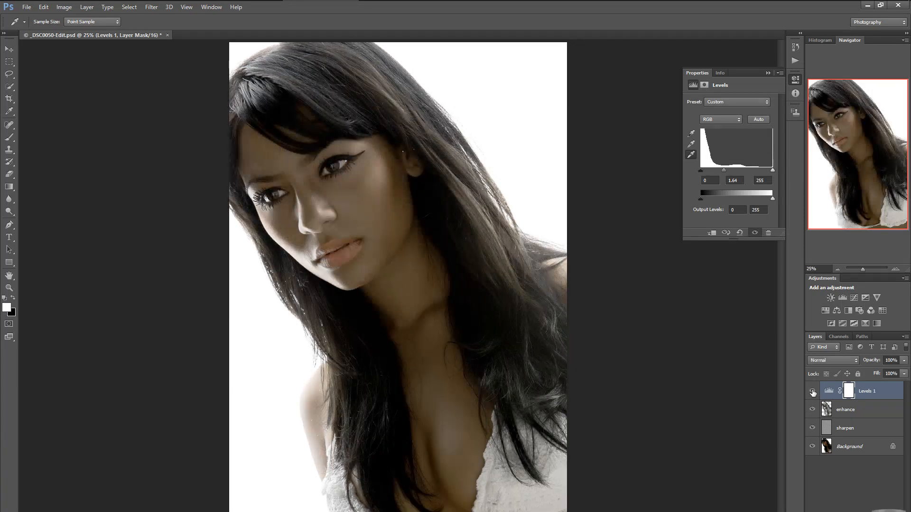
click(812, 391)
click(813, 391)
click(755, 233)
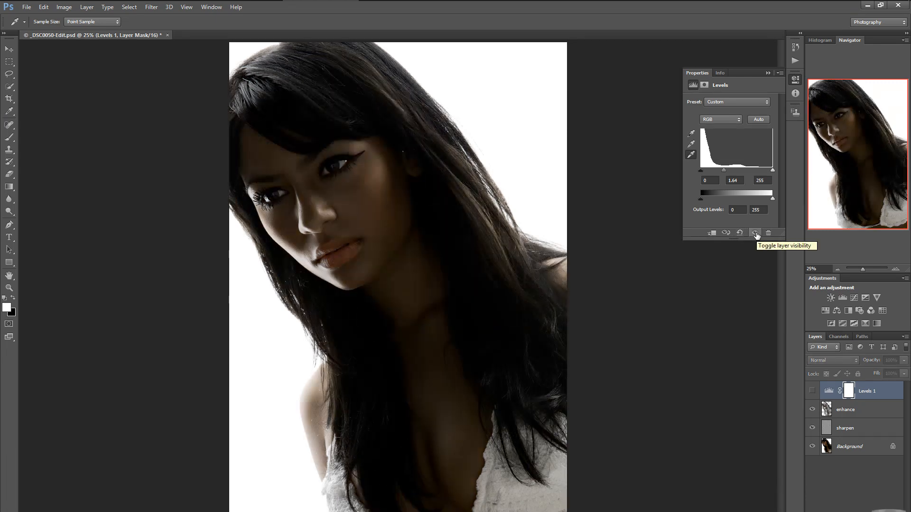
click(756, 234)
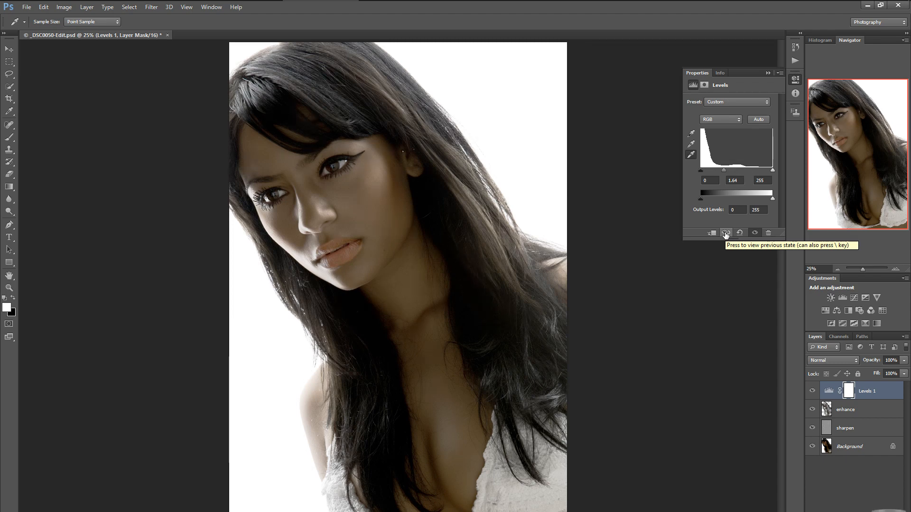
Compare the current Levels 1 settings with the adjustment's previous state several times
click(725, 234)
click(725, 234)
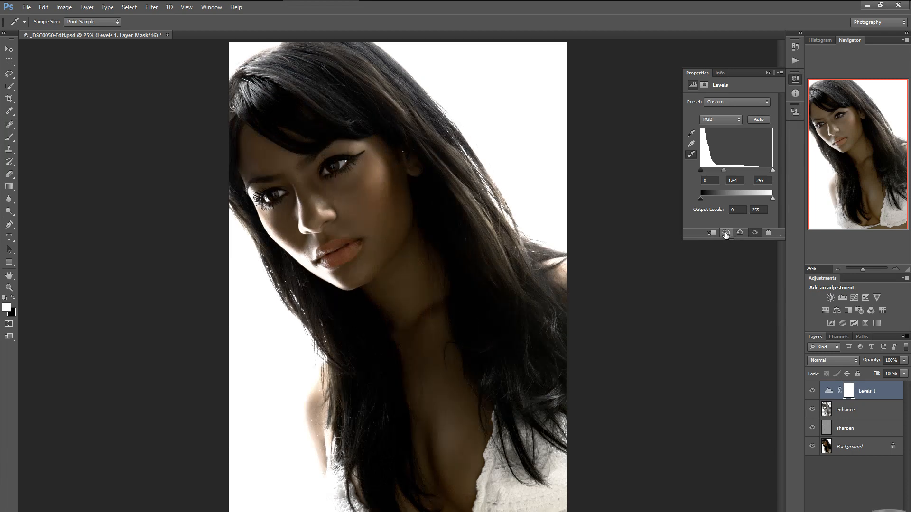
click(725, 234)
click(725, 234)
click(725, 234)
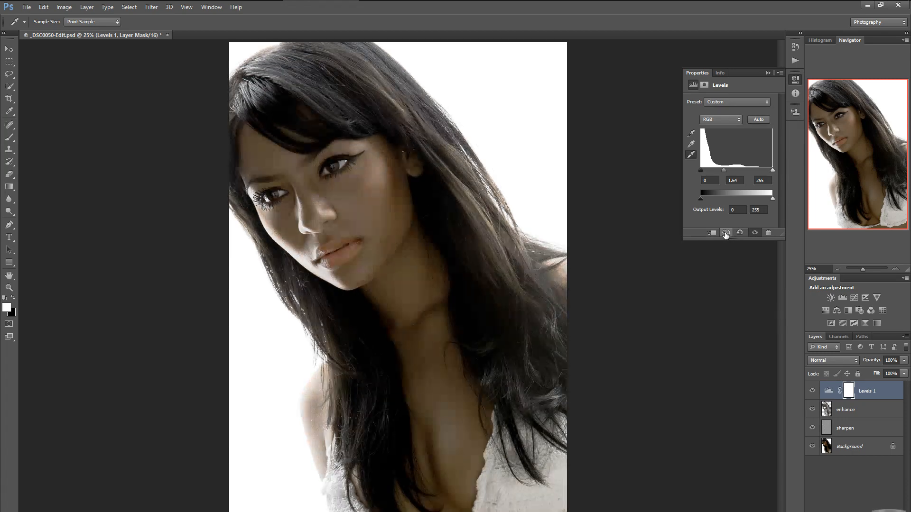
click(725, 233)
click(725, 234)
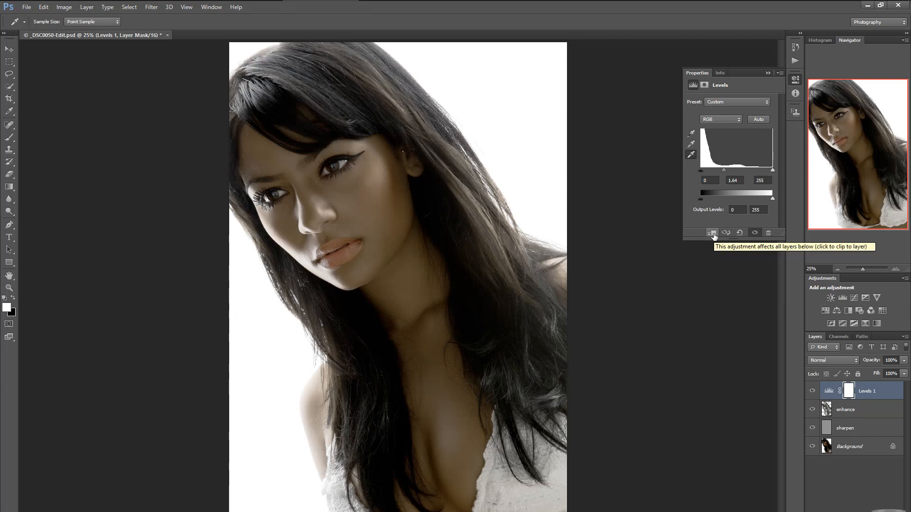
Compare Levels 1 clipped to the enhance layer with Levels 1 affecting all layers below, ending with it unclipped
click(713, 233)
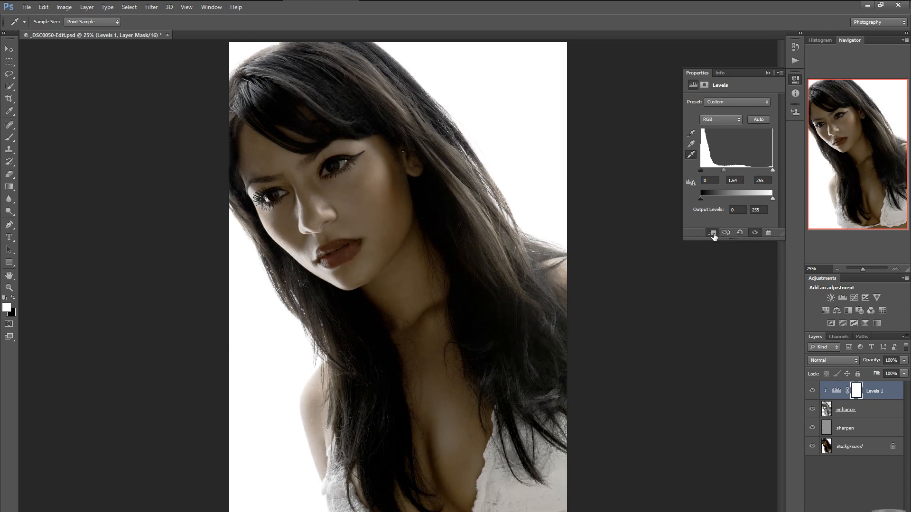
click(713, 233)
click(713, 233)
click(714, 233)
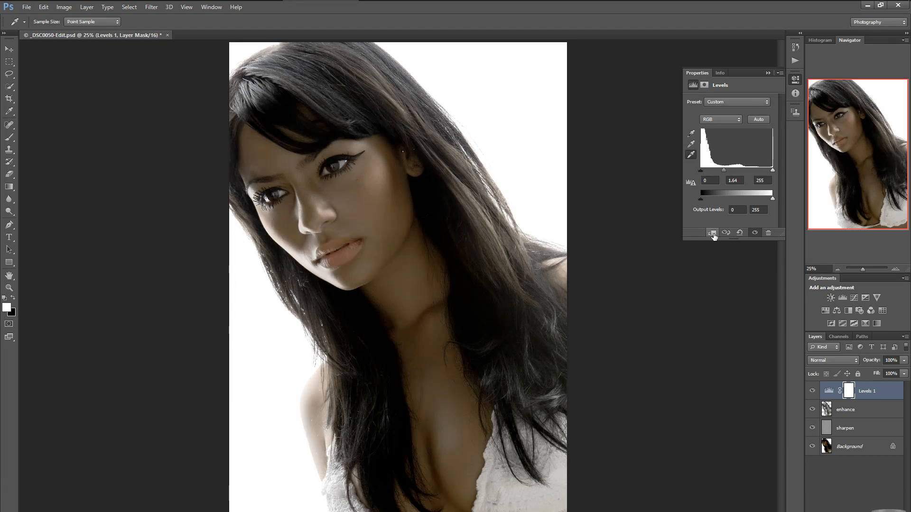
click(713, 233)
click(713, 232)
click(713, 233)
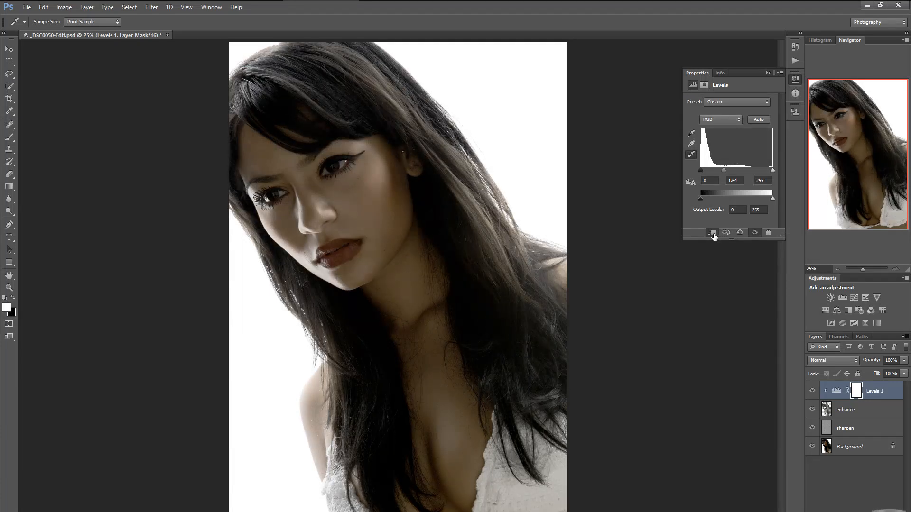
click(713, 233)
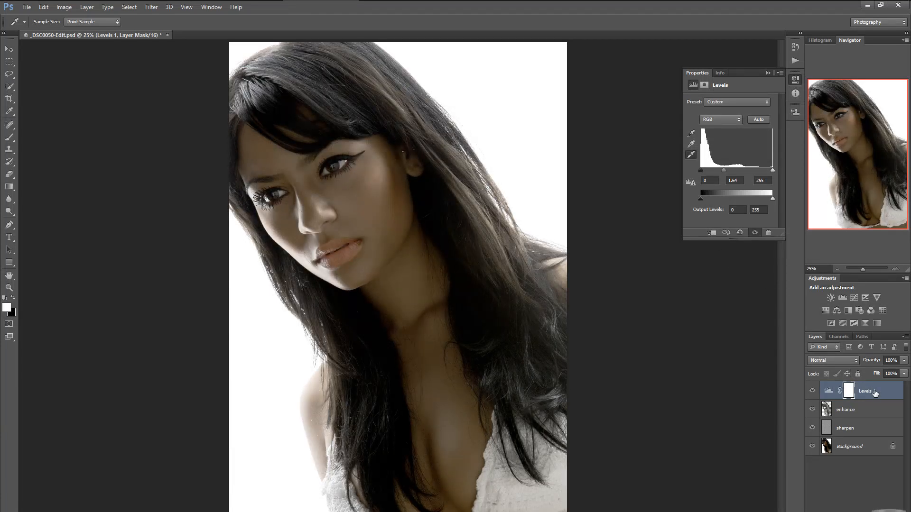
Try Levels 1 directly above the Background layer, clipping it to the Background and releasing the clip
drag(875, 393, 872, 429)
key(e)
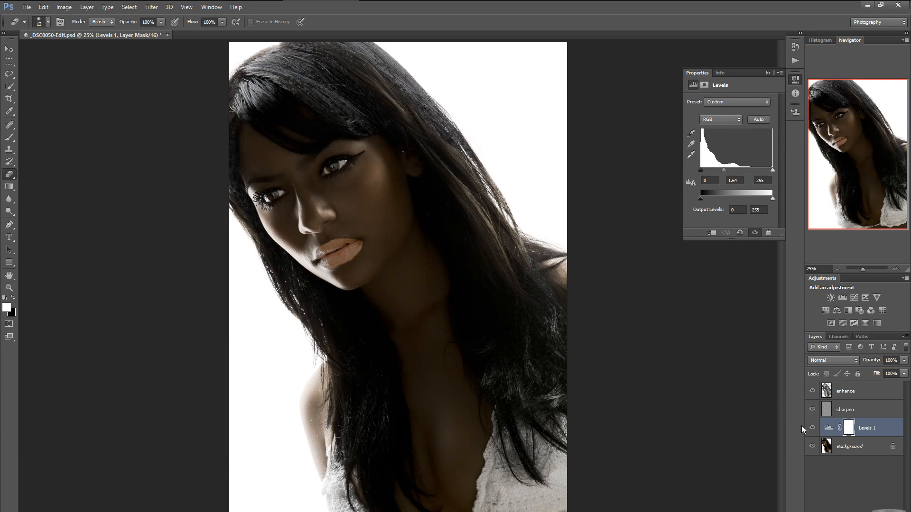
click(713, 234)
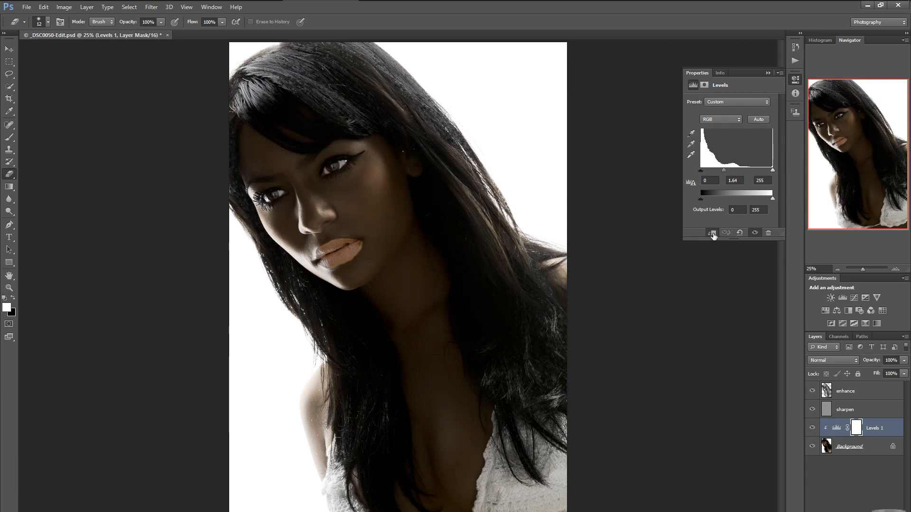
click(713, 233)
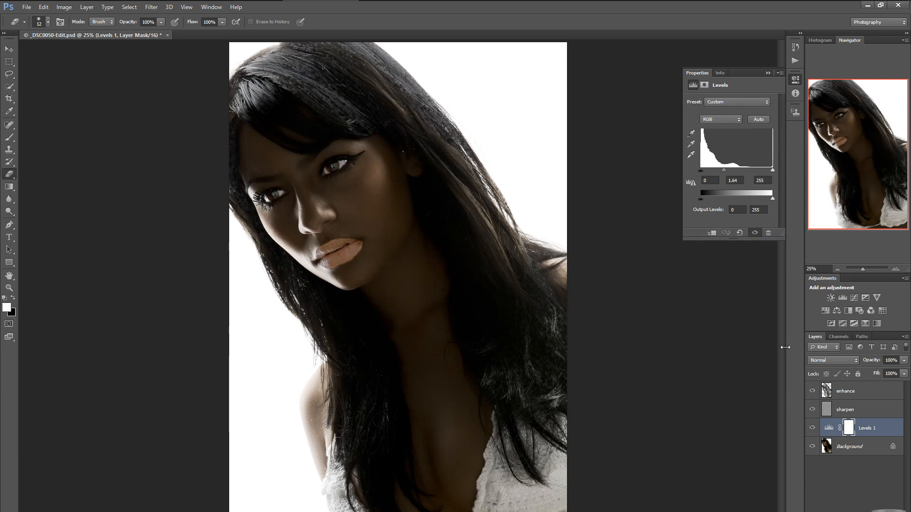
Try Levels 1 between the enhance and sharpen layers, toggle its visibility, and return it to the top of the stack
drag(863, 429, 867, 400)
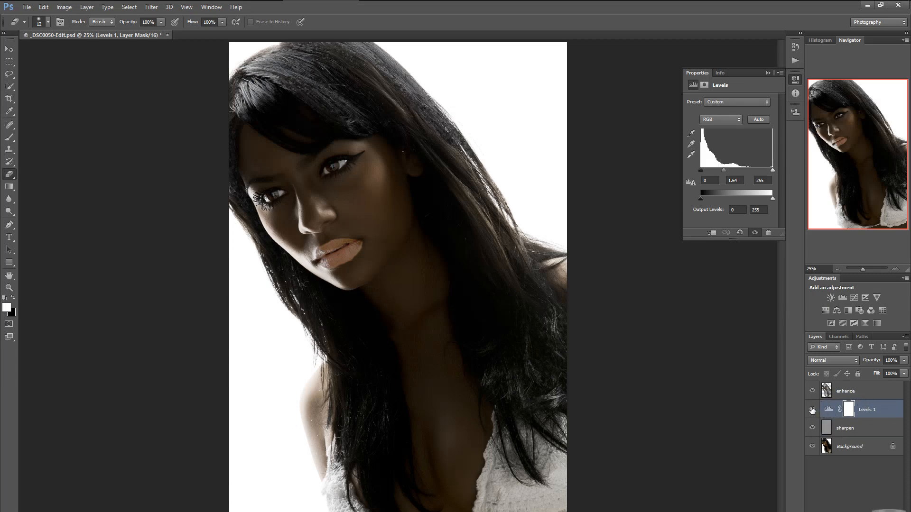
click(812, 411)
click(813, 411)
drag(878, 412, 870, 388)
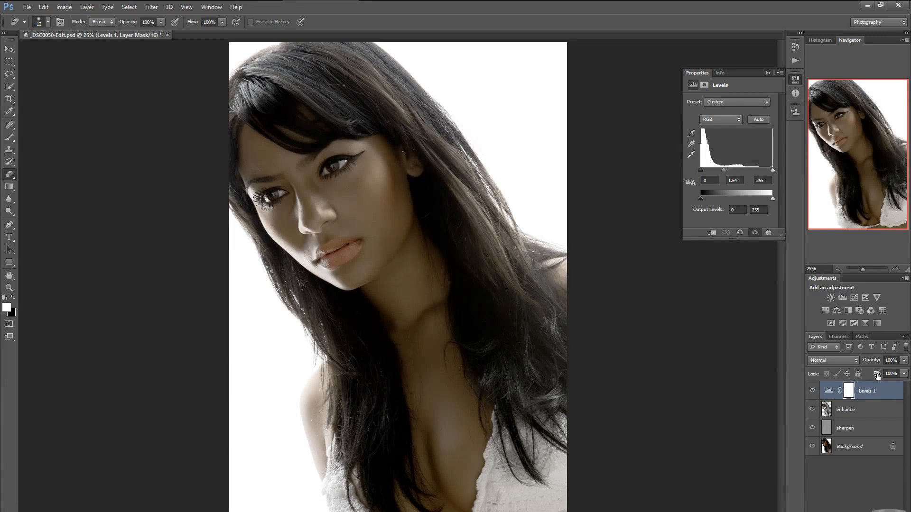
Try clipping Levels 1 to the sharpen layer, release the clip, and move the adjustment back above the enhance layer
drag(873, 393, 872, 411)
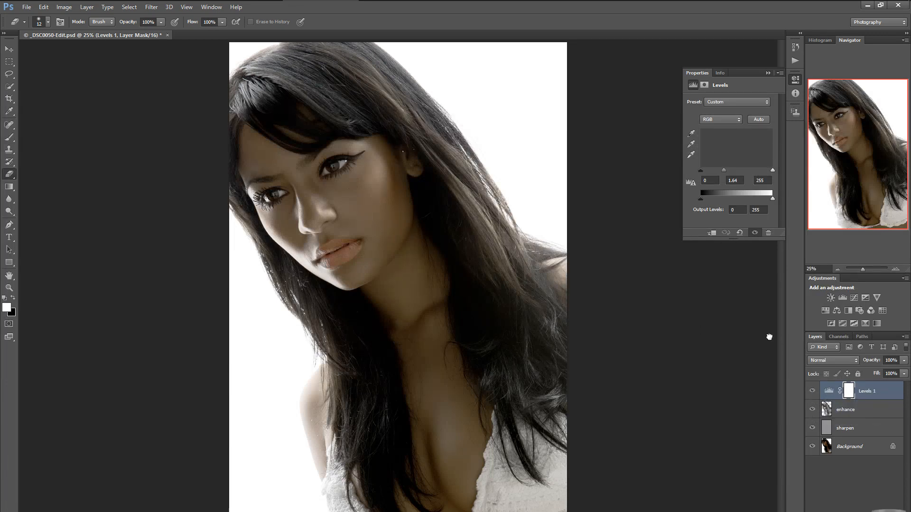
click(712, 233)
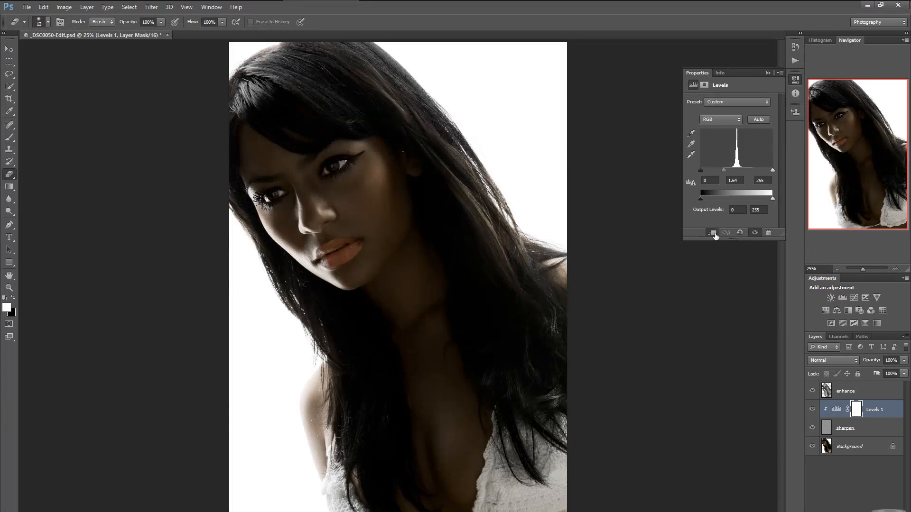
click(713, 233)
click(713, 233)
click(712, 233)
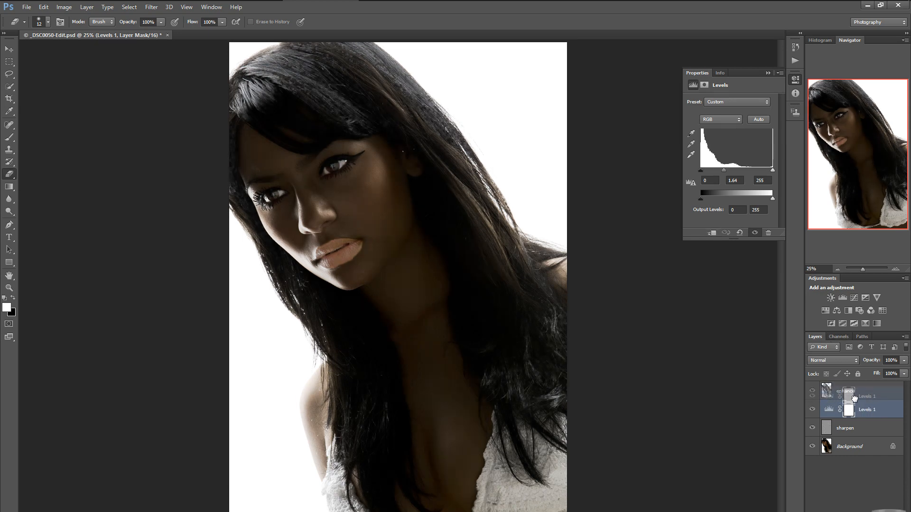
drag(847, 403, 849, 385)
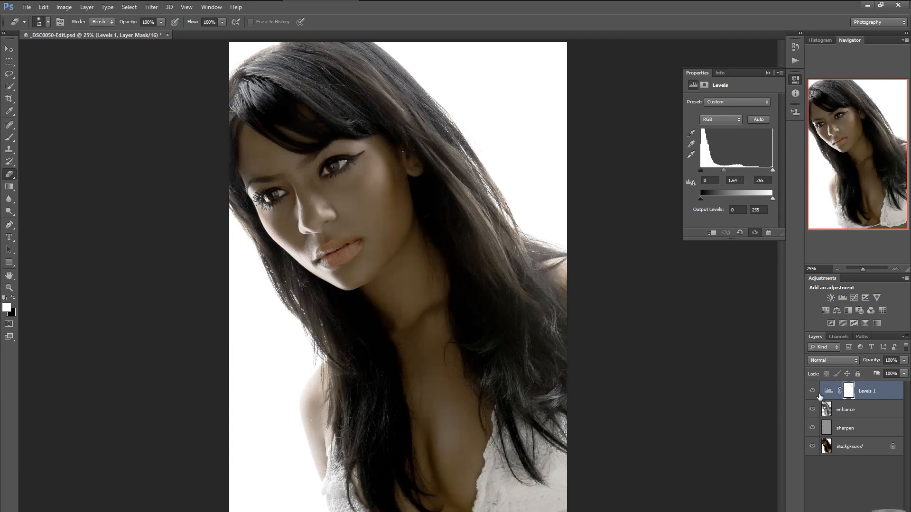
Toggle the Levels 1 clipping for comparison and leave the adjustment clipped to the enhance layer
click(711, 233)
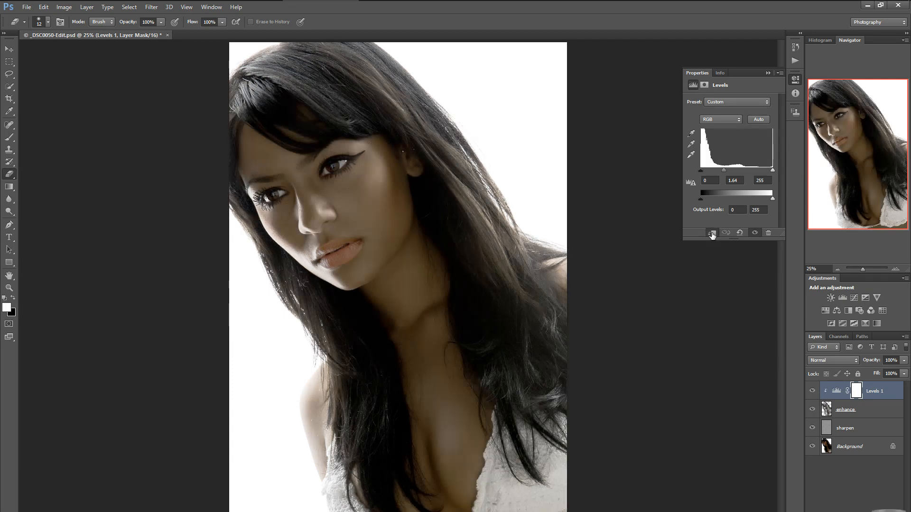
click(712, 233)
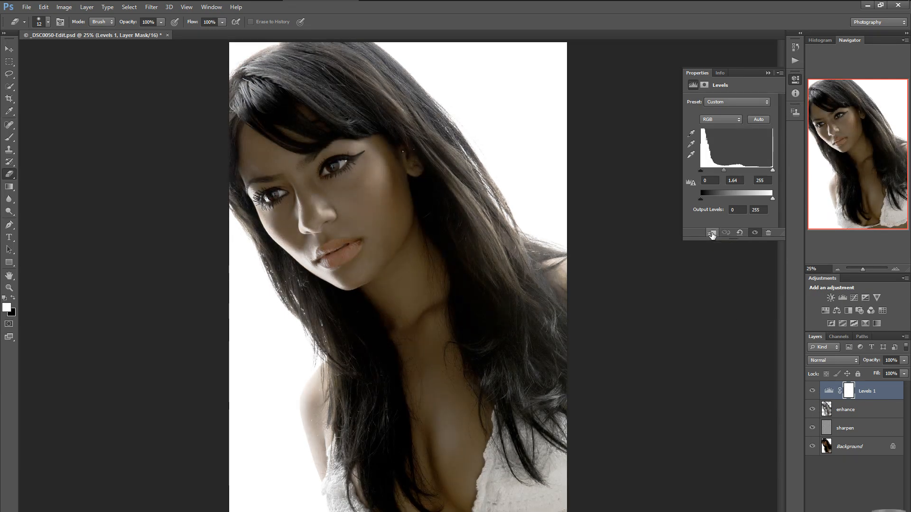
click(712, 233)
click(712, 233)
click(712, 233)
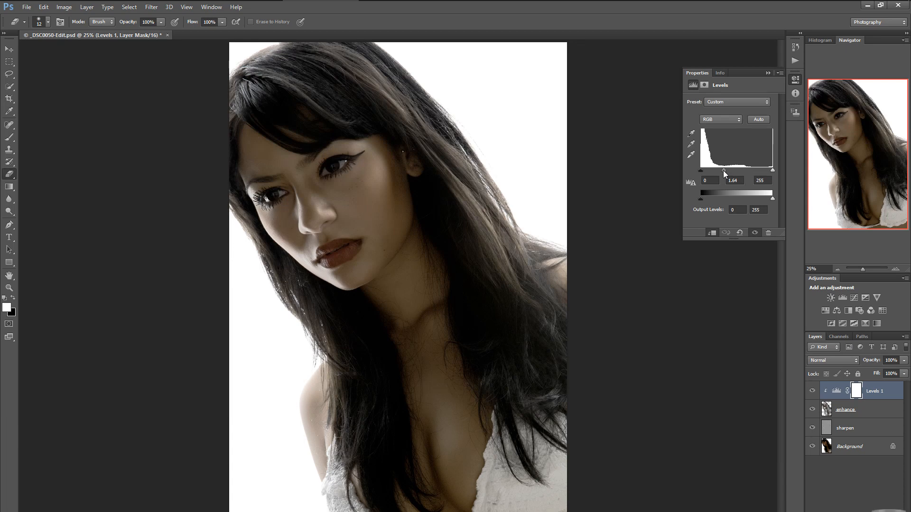
click(711, 232)
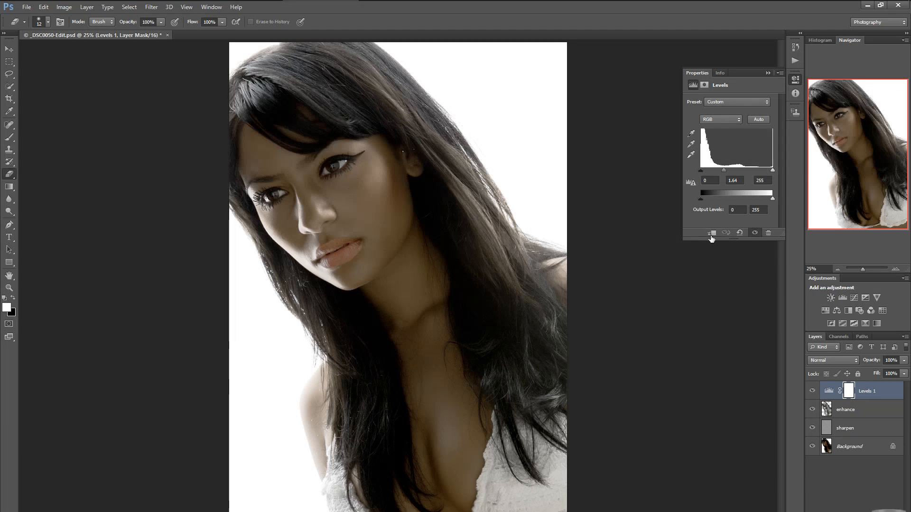
click(712, 232)
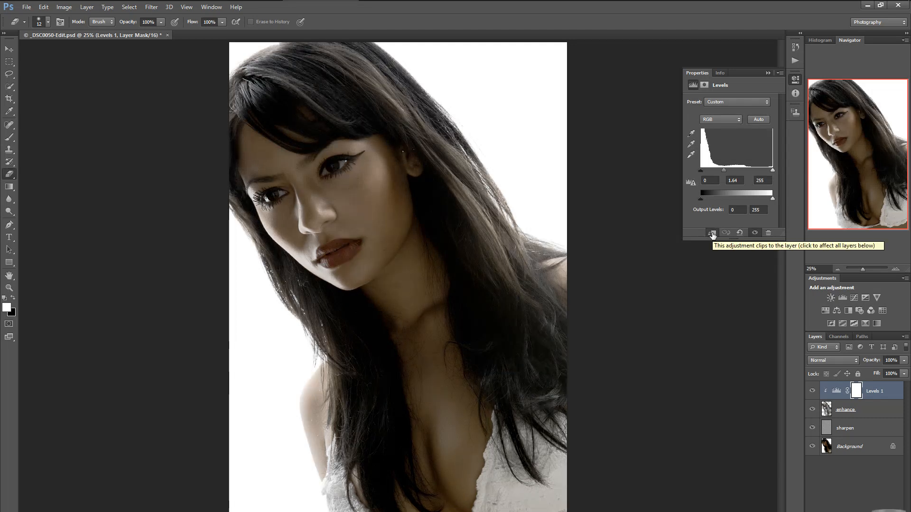
Compare the image with Levels 1 affecting all layers below and with it clipped only to the enhance layer
click(712, 232)
click(712, 232)
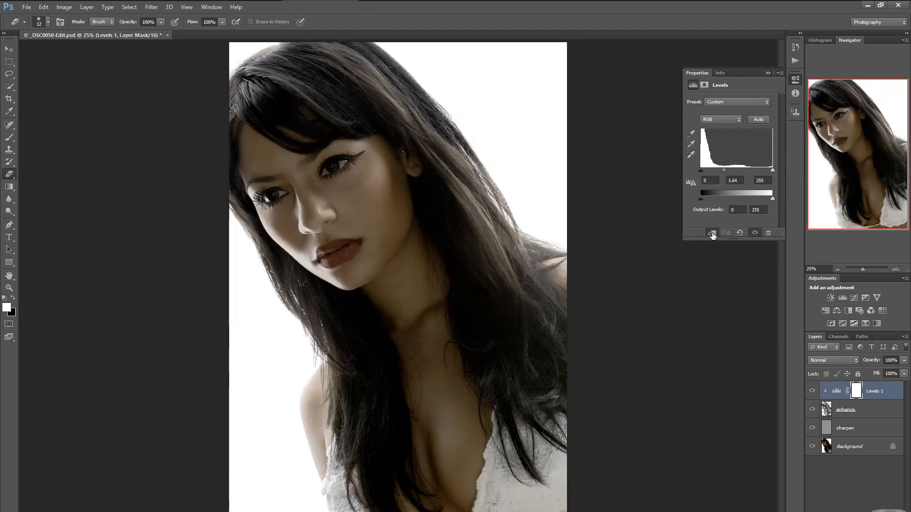
click(712, 233)
click(712, 233)
click(711, 232)
click(711, 233)
Nudge the Levels 1 midtones, and revert the history to the last Create Clipping Mask state, discarding the nudge and the stray eraser stroke
mouse_move(725, 169)
mouse_down()
mouse_move(736, 170)
mouse_move(724, 172)
mouse_up()
click(795, 48)
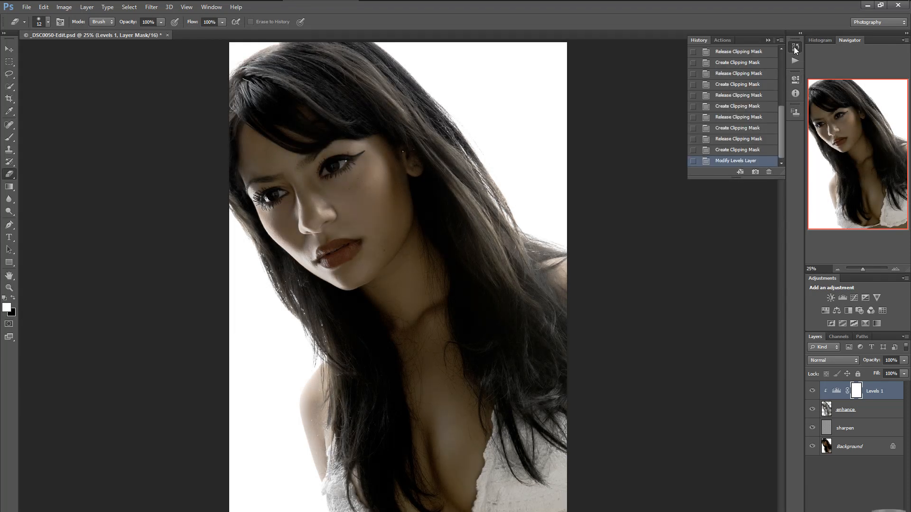
click(743, 150)
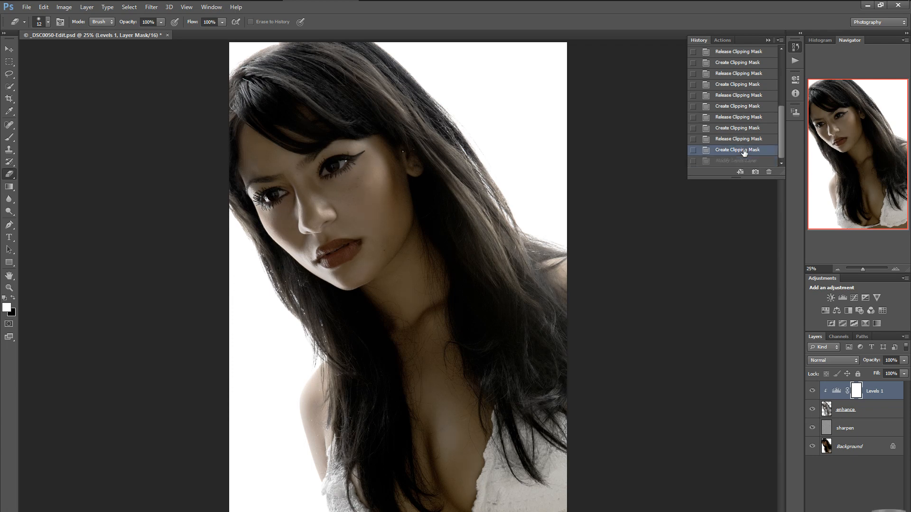
click(725, 230)
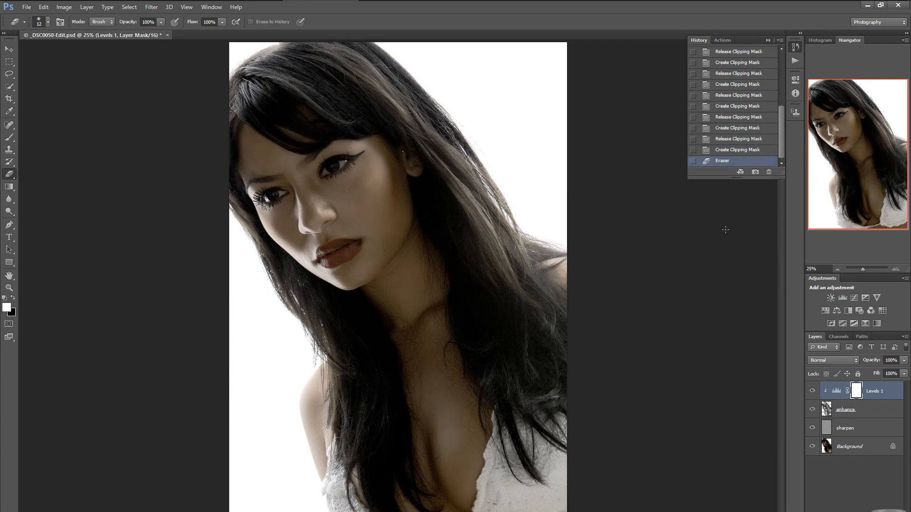
click(734, 151)
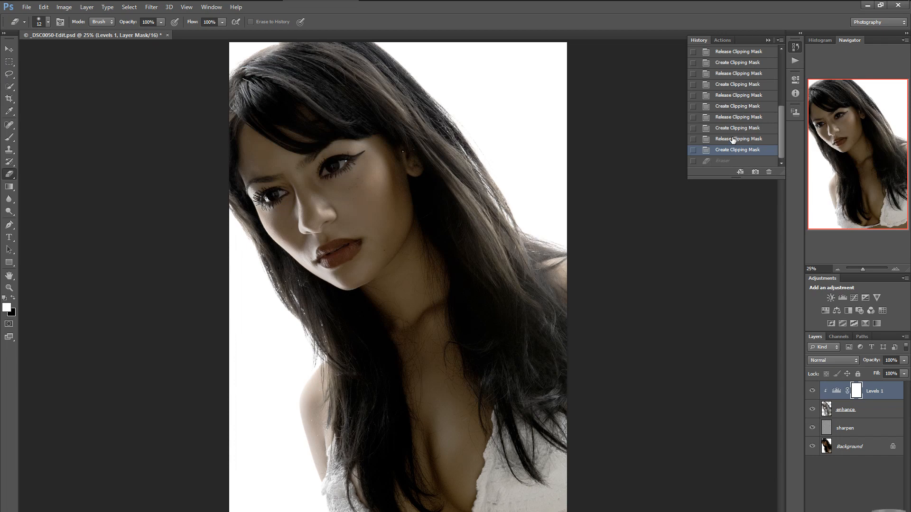
click(733, 139)
click(731, 151)
click(767, 40)
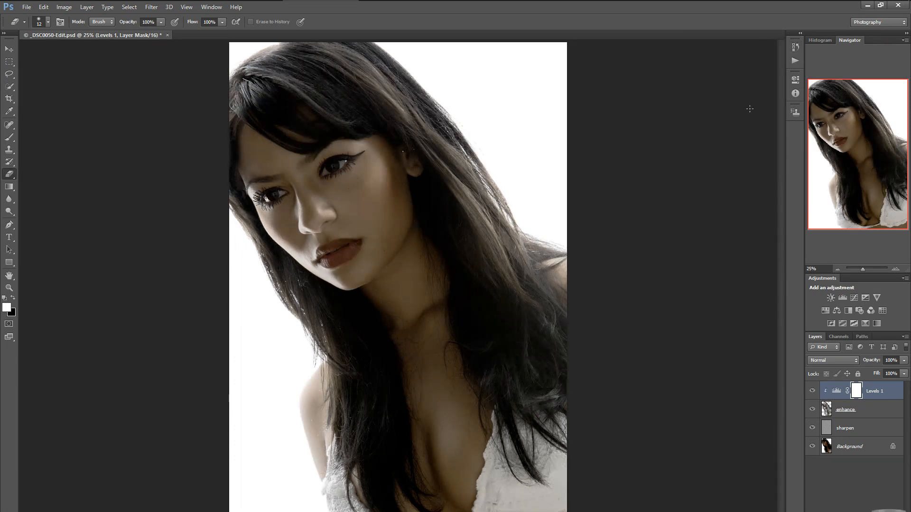
Reopen the Levels 1 settings and compare the image with the adjustment's clipping and visibility switched off and on
double_click(838, 393)
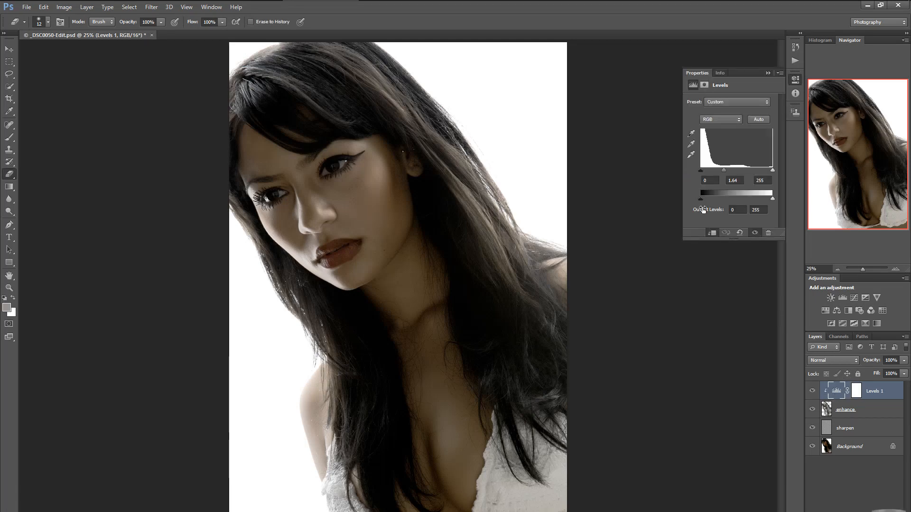
click(710, 233)
click(712, 233)
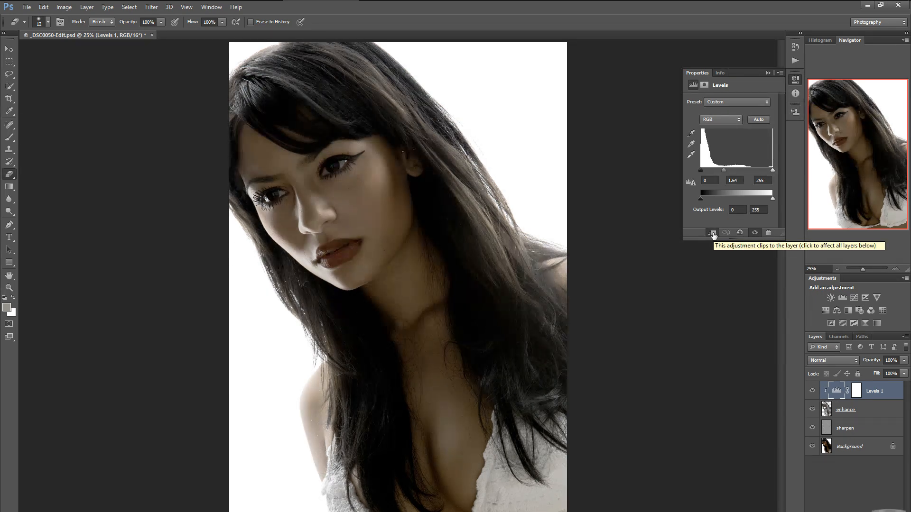
click(812, 392)
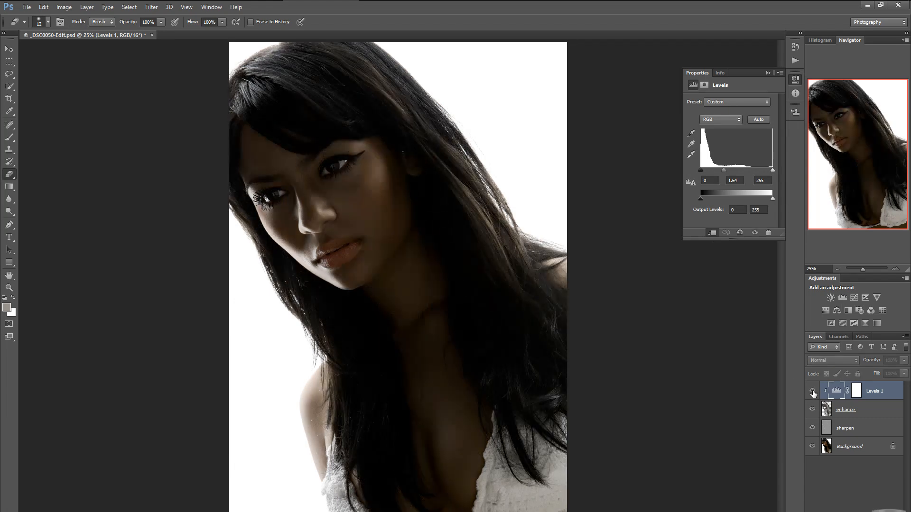
click(812, 392)
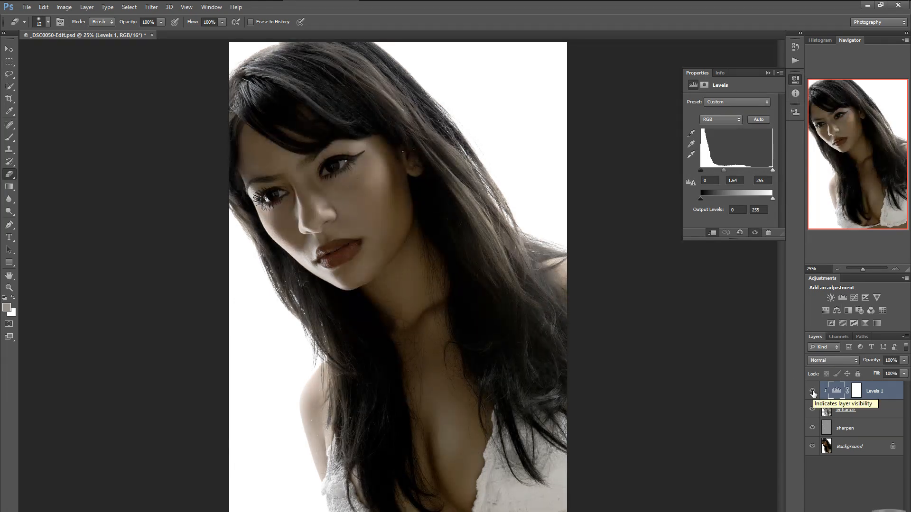
click(712, 233)
click(712, 232)
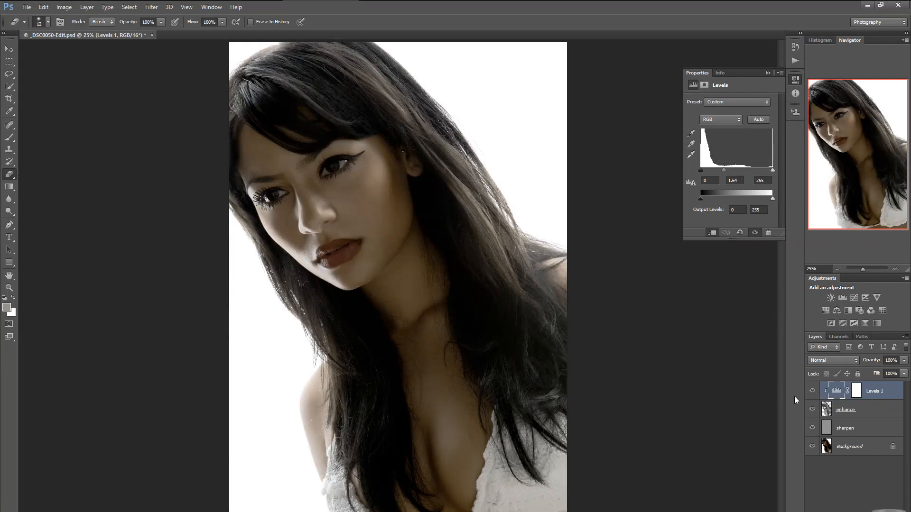
Hide and show the enhance and sharpen layers to compare their effect with Levels 1 clipped to enhance
click(814, 410)
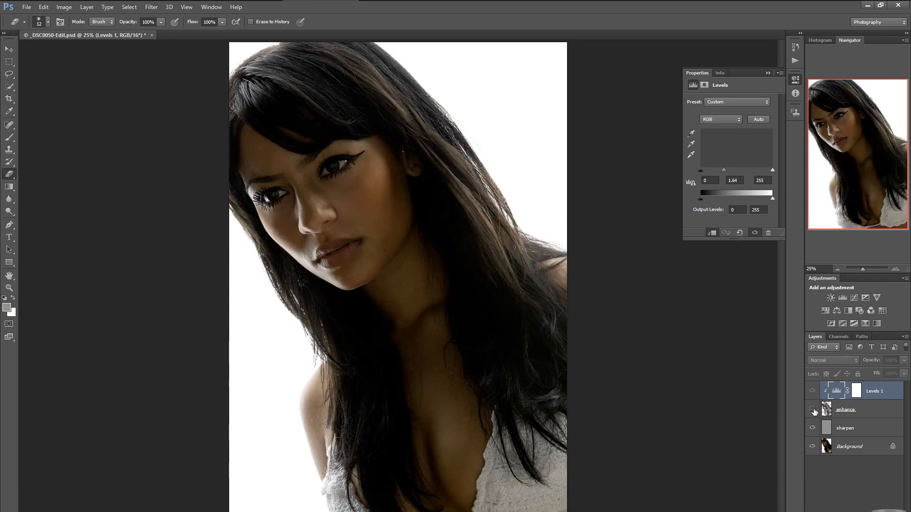
click(812, 428)
click(812, 410)
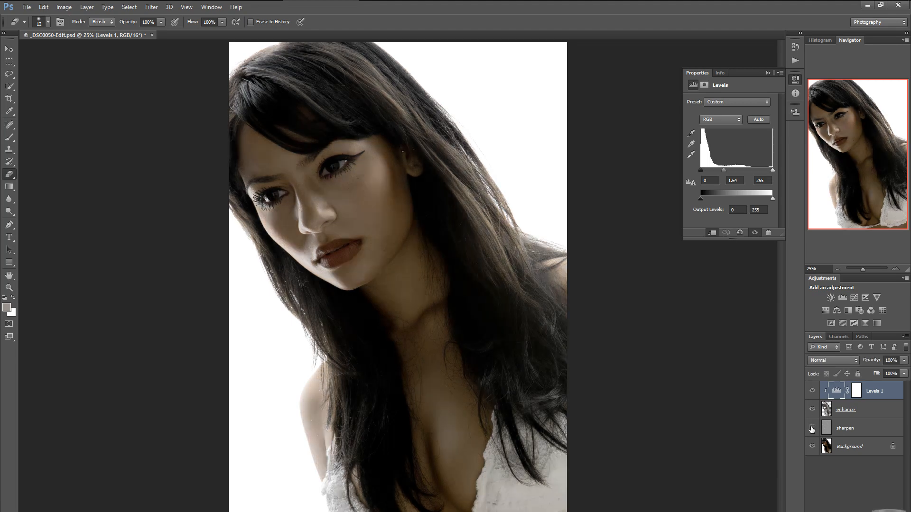
click(812, 429)
click(812, 409)
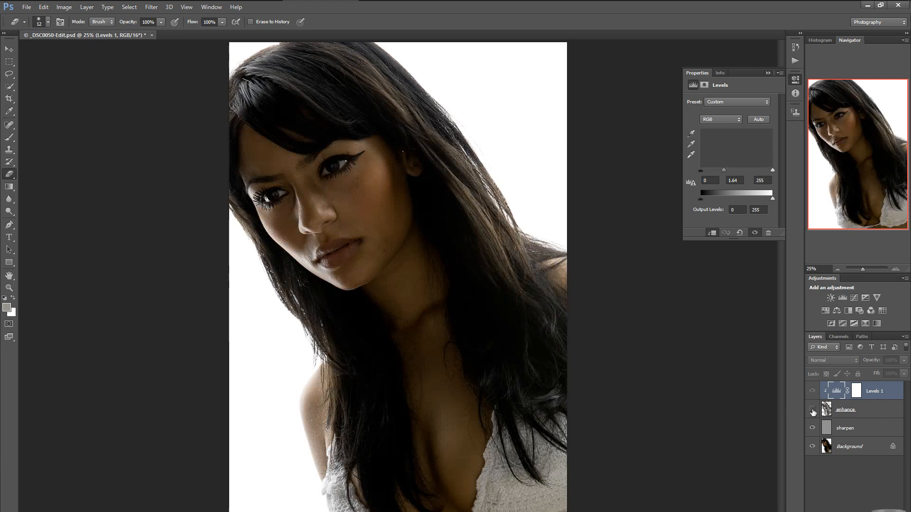
click(813, 410)
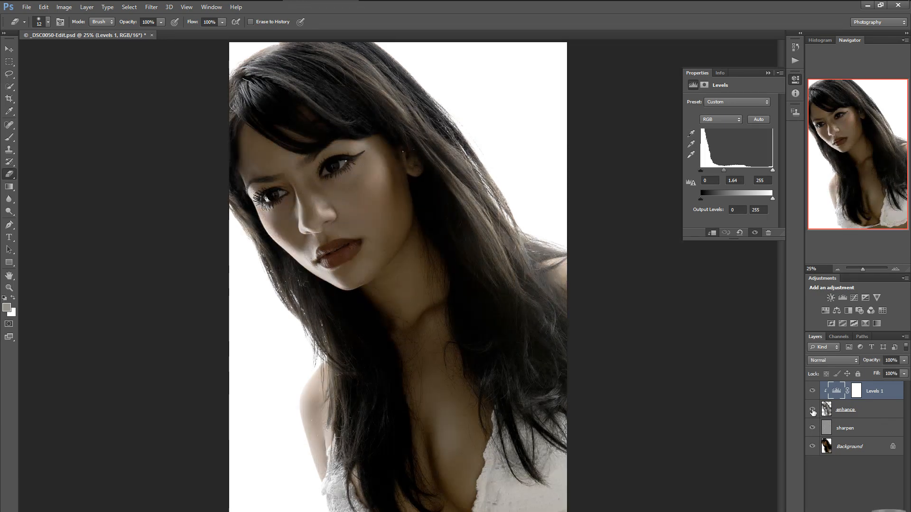
Select the Levels 1 layer mask and lower its density to 48%
click(856, 391)
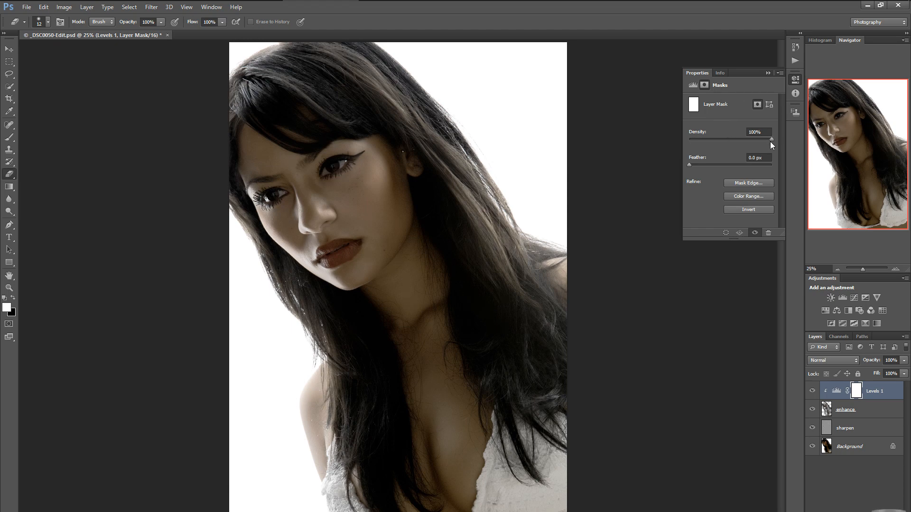
drag(768, 139, 729, 144)
click(729, 138)
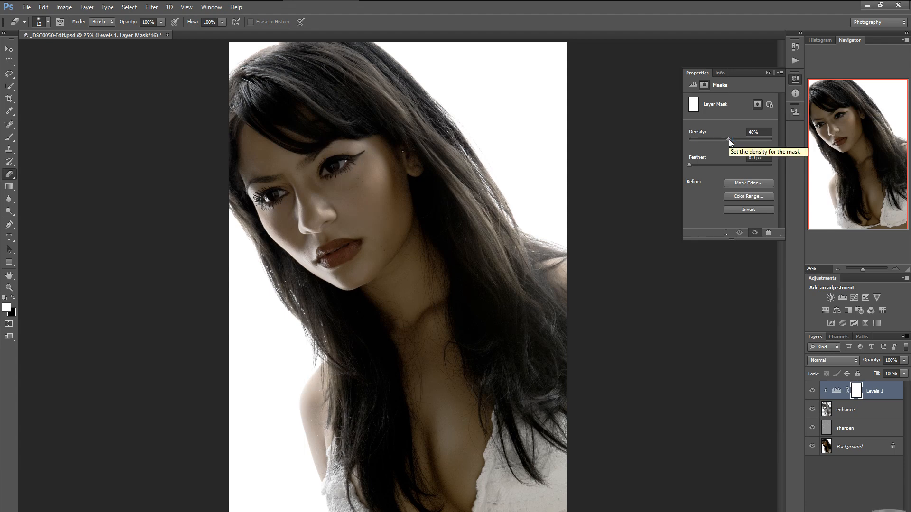
Try Refine Mask on the Levels 1 mask with a 4.0 px radius, switching the output to Selection and back to Layer Mask
click(740, 183)
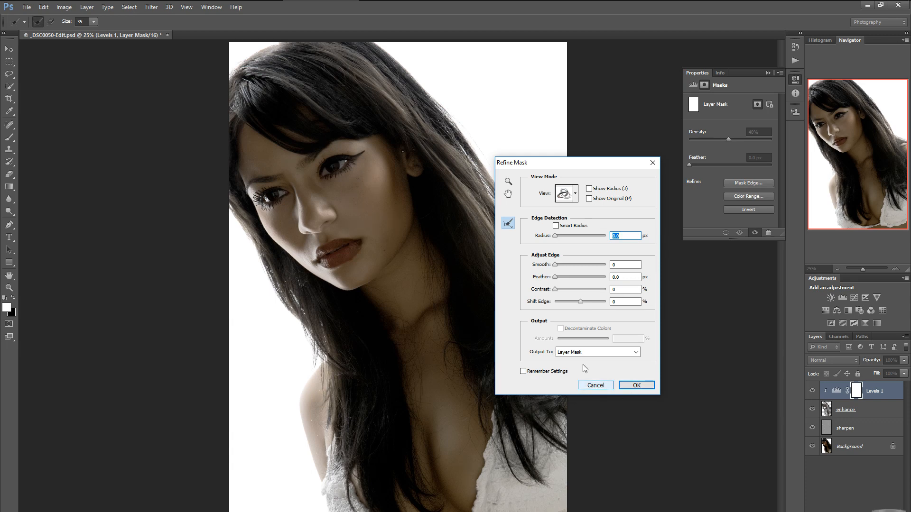
click(556, 237)
drag(569, 234, 566, 236)
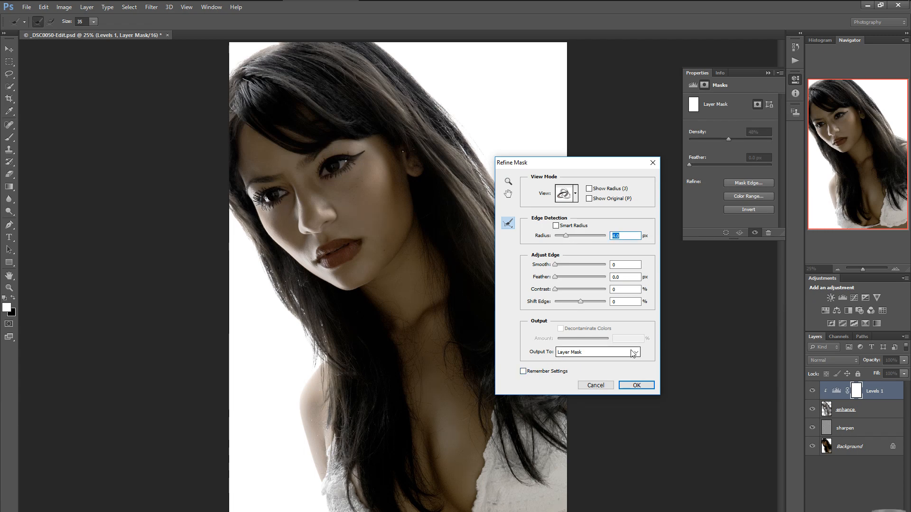
click(587, 353)
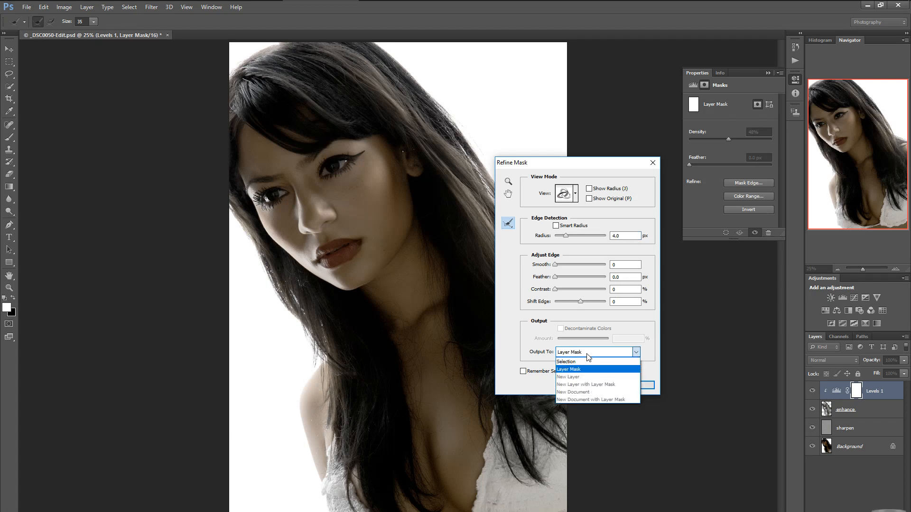
click(578, 363)
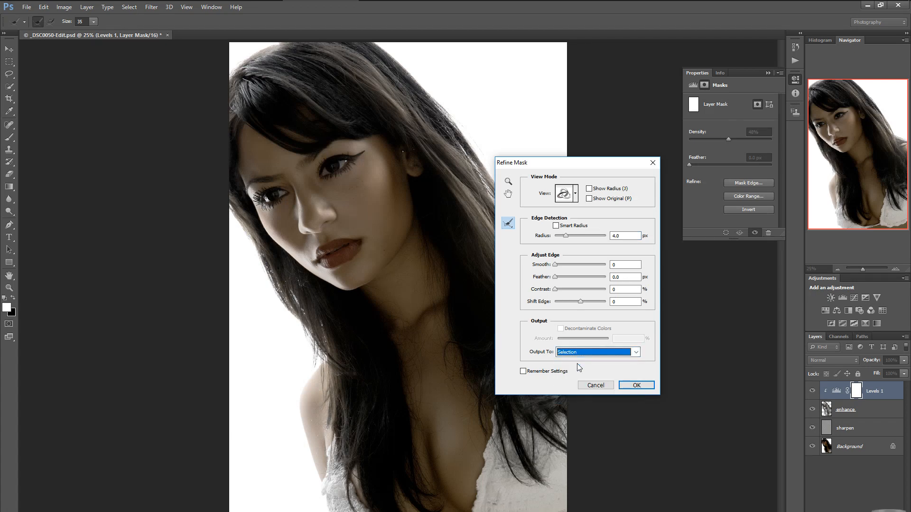
click(577, 355)
click(576, 368)
Try Refine Radius strokes over the face and hair, preview them with Show Radius and Show Original, and cancel the mask refinement
click(508, 192)
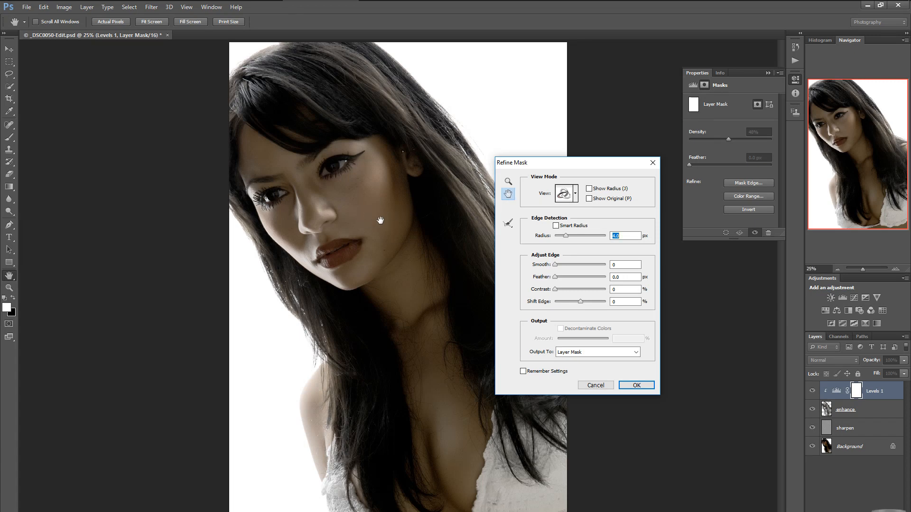
click(508, 223)
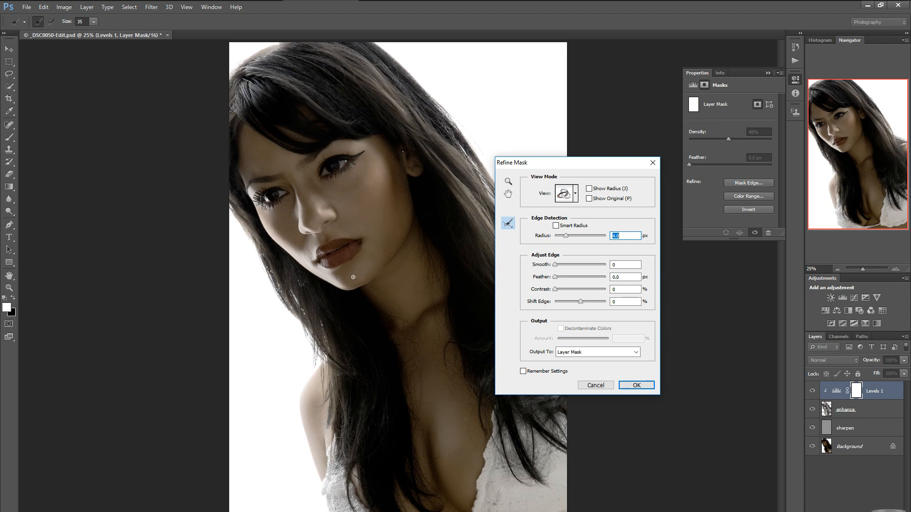
click(373, 270)
click(590, 189)
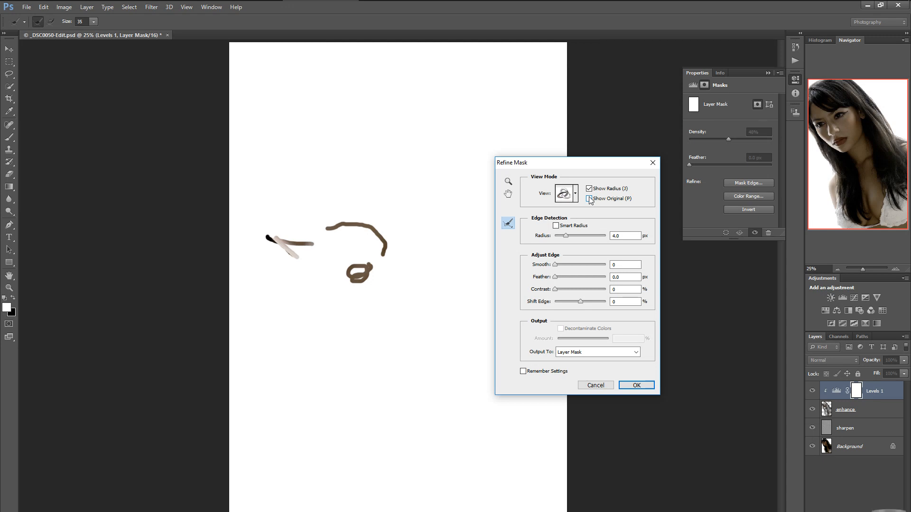
mouse_move(427, 229)
mouse_down()
mouse_move(464, 212)
mouse_move(448, 244)
mouse_up()
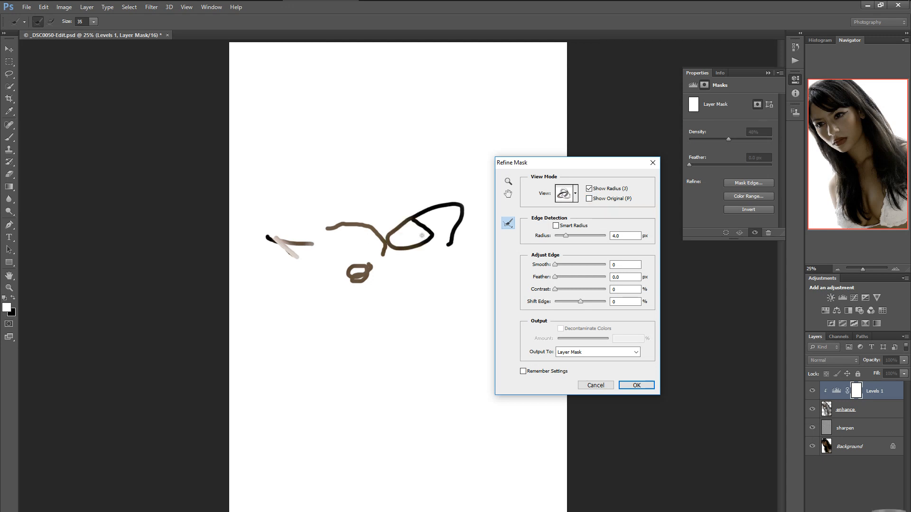
click(589, 199)
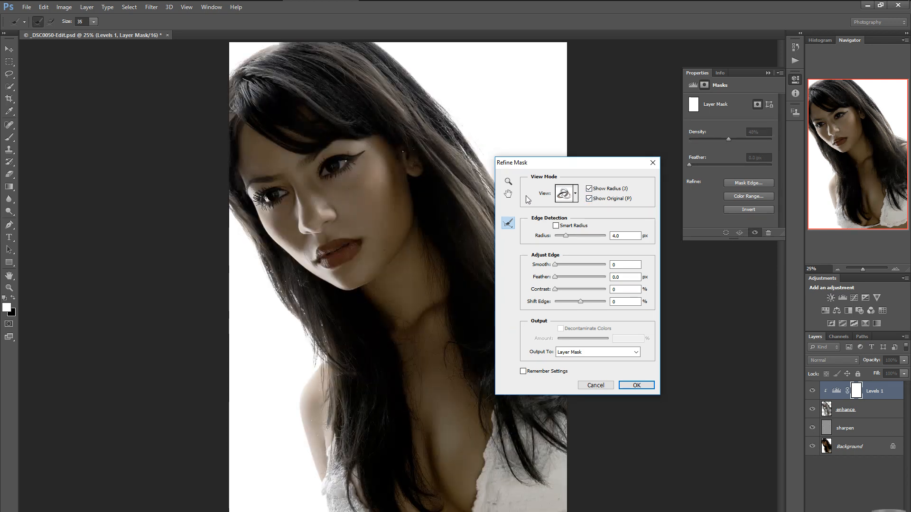
click(508, 194)
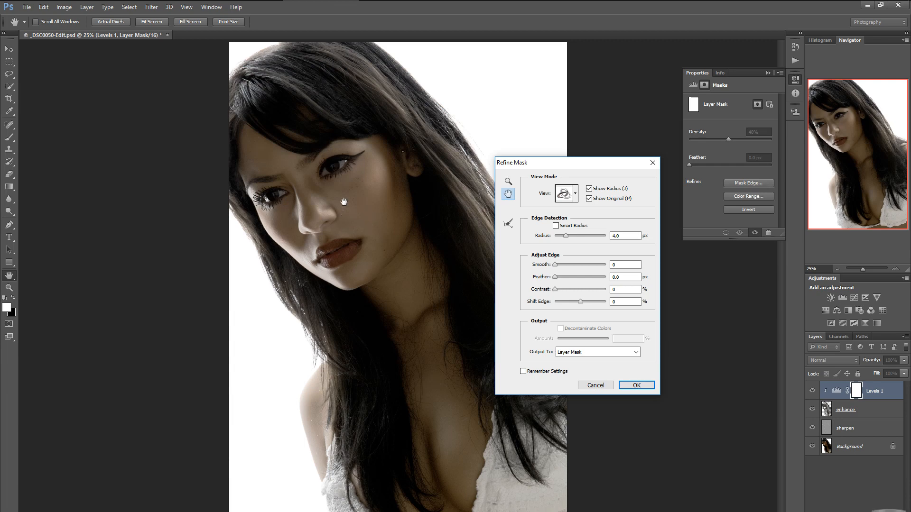
click(589, 199)
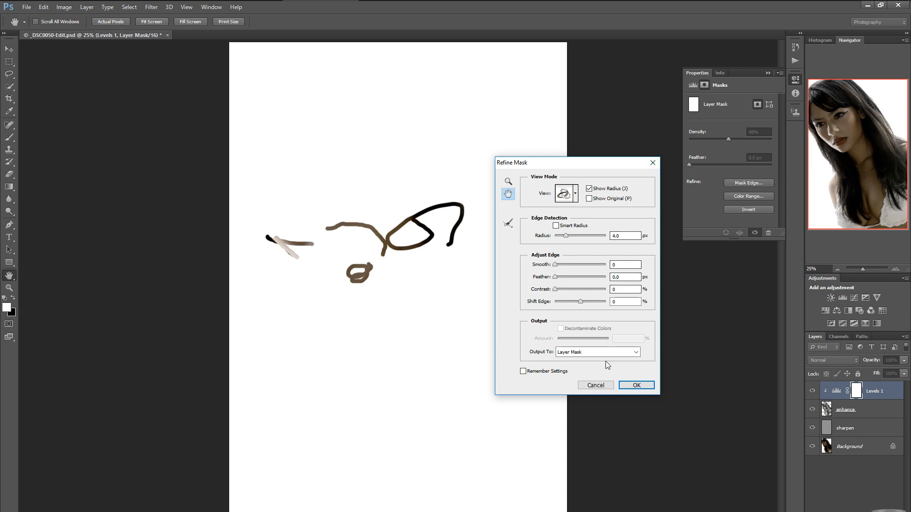
click(598, 385)
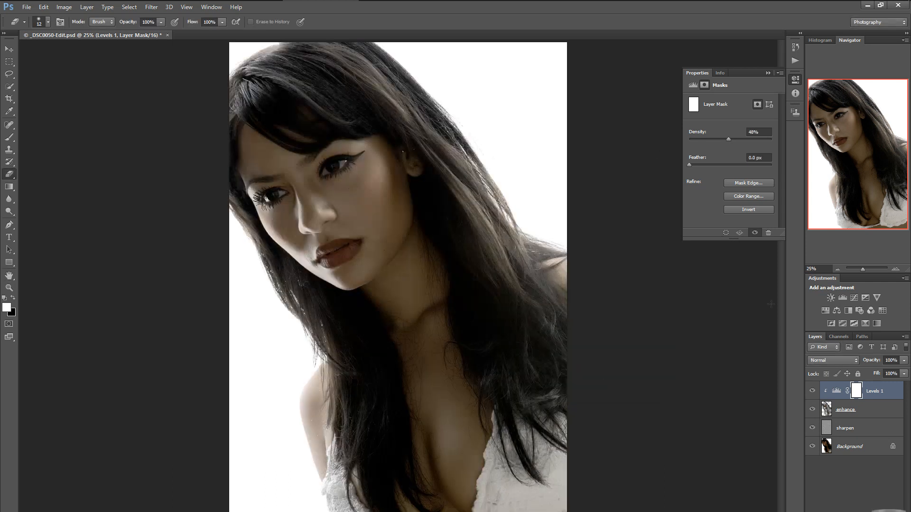
Undo the Levels 1 mask density change by returning the history to the last Create Clipping Mask state
click(795, 47)
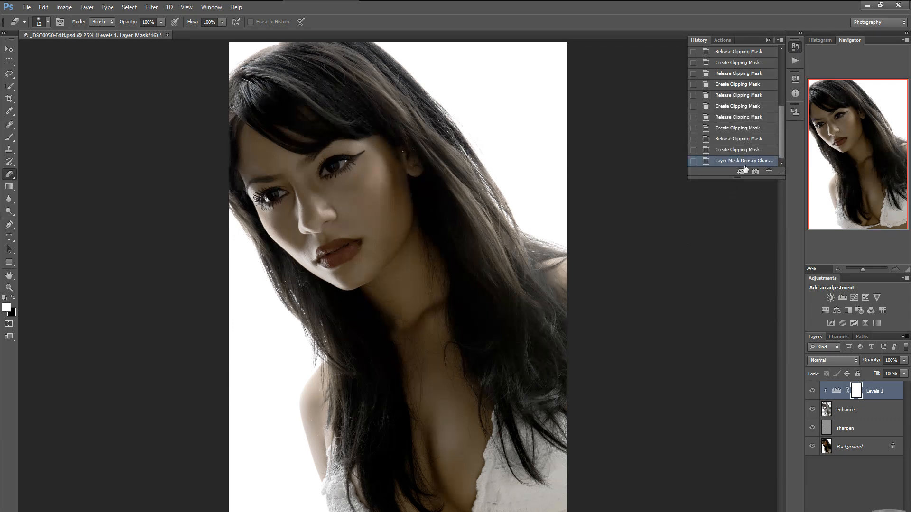
click(728, 150)
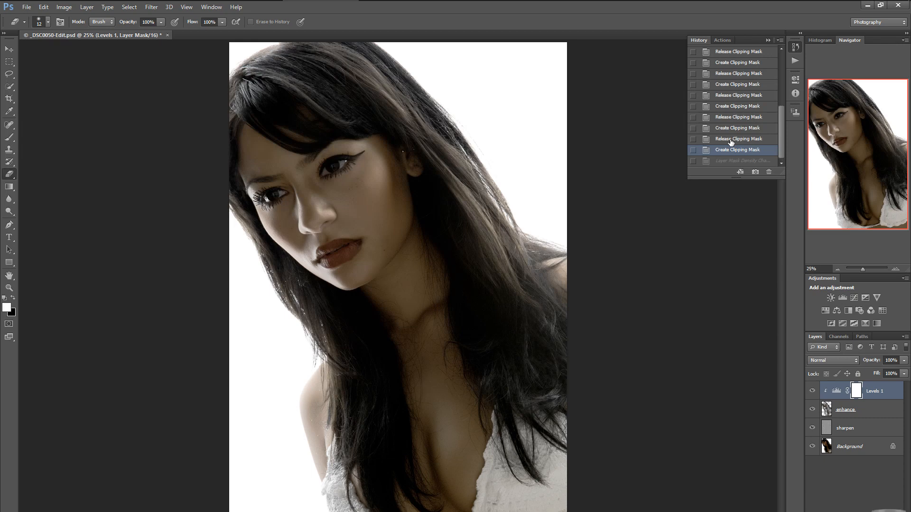
click(730, 141)
click(725, 151)
click(767, 41)
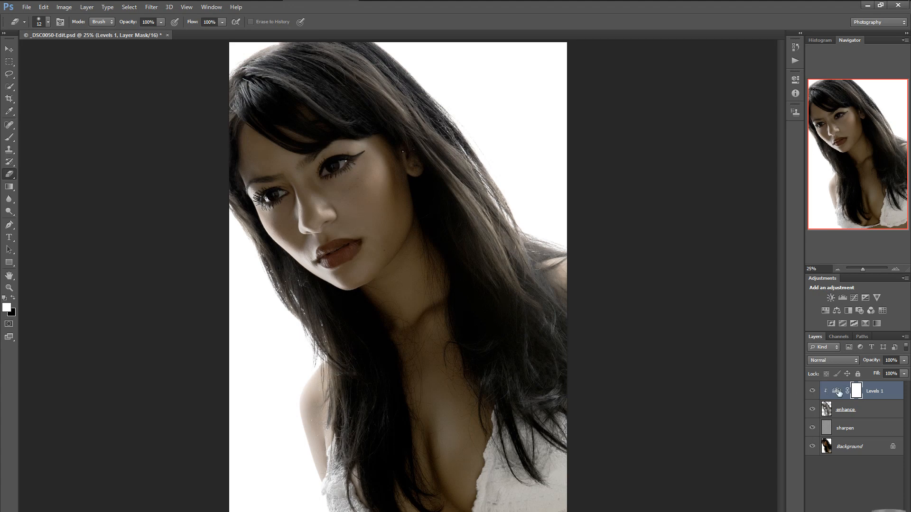
Reopen the Levels 1 settings and release its clipping so the adjustment affects all layers below
double_click(837, 390)
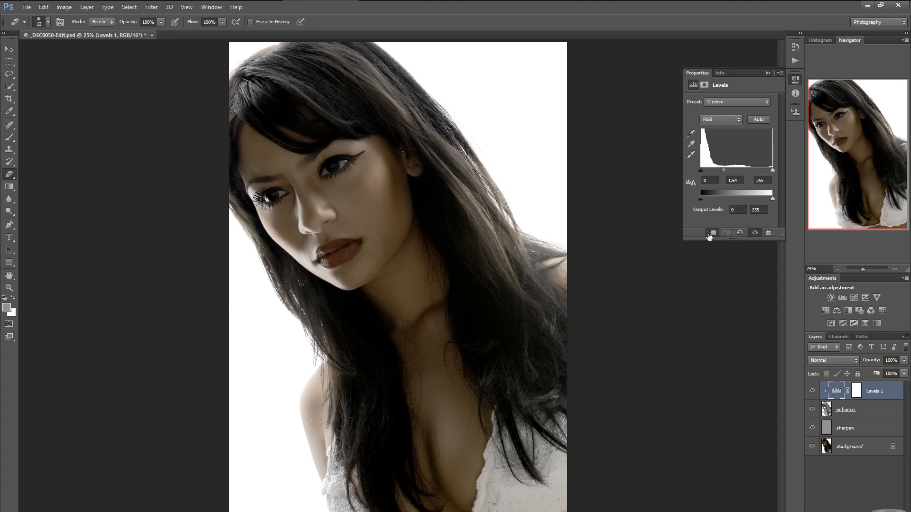
click(711, 233)
click(711, 233)
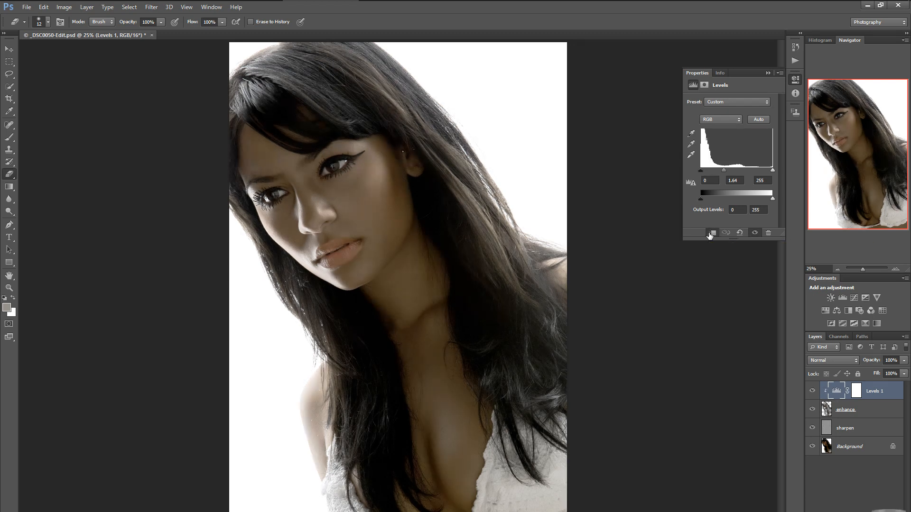
click(711, 233)
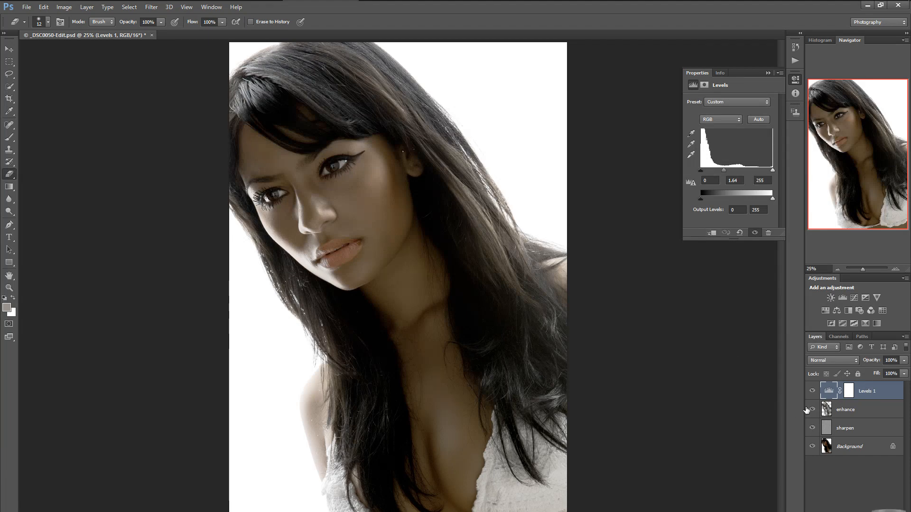
Toggle the visibility of the enhance layer and the Levels 1 layer off and on to compare their effects
click(813, 410)
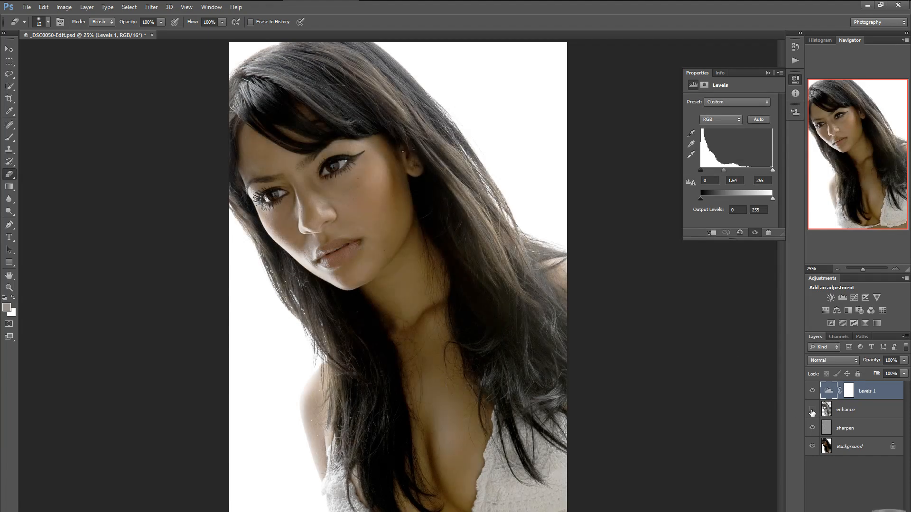
click(812, 410)
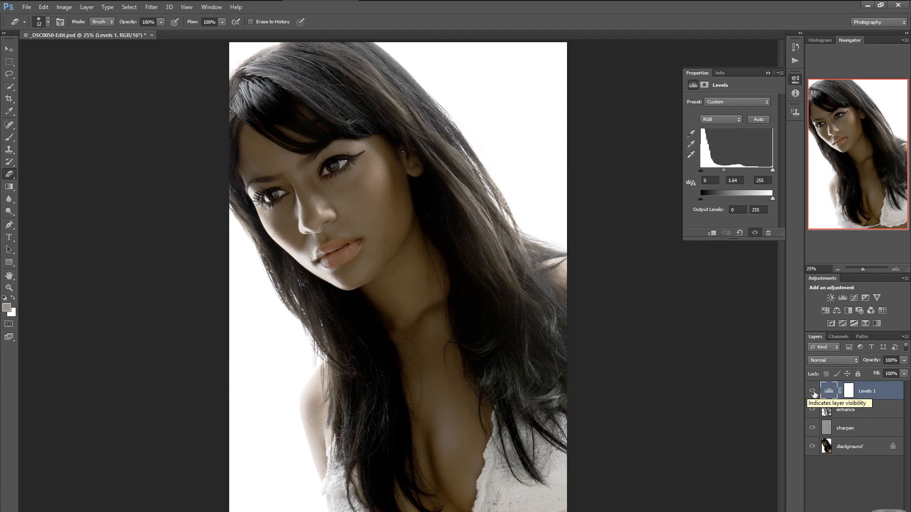
click(813, 393)
click(813, 393)
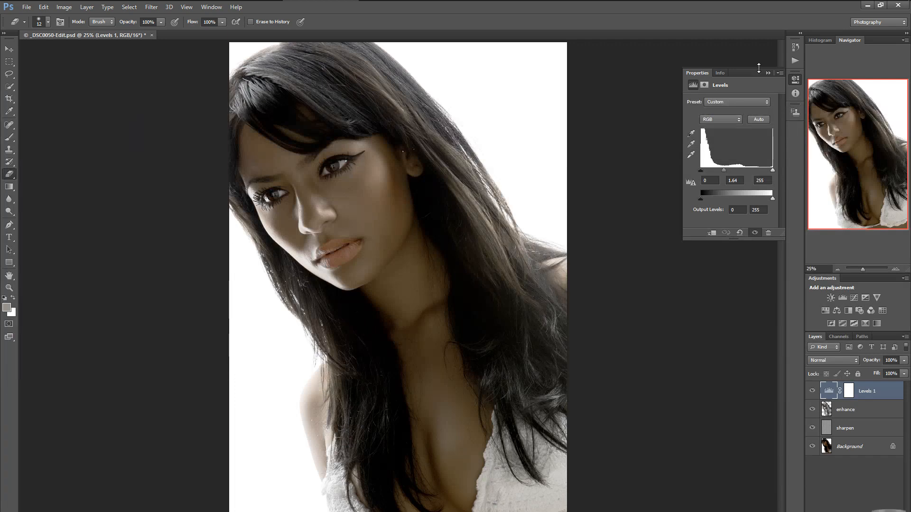
Look through the recorded history states from the original document snapshot down to the latest Release Clipping Mask state
click(767, 73)
click(796, 48)
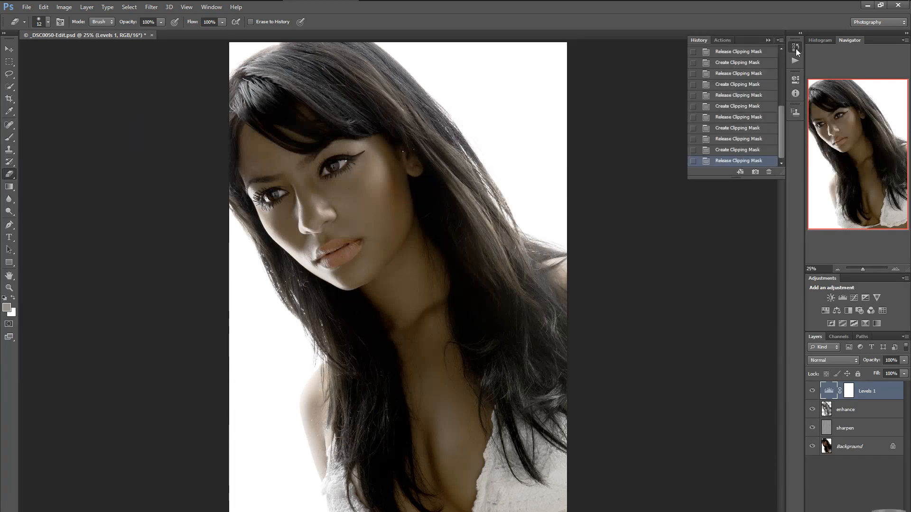
scroll(781, 113, up, 10)
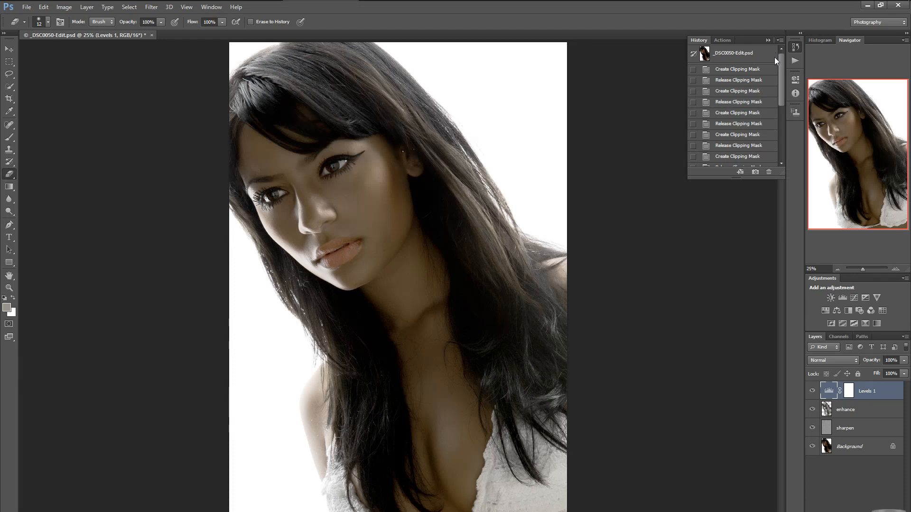
drag(781, 58, 786, 131)
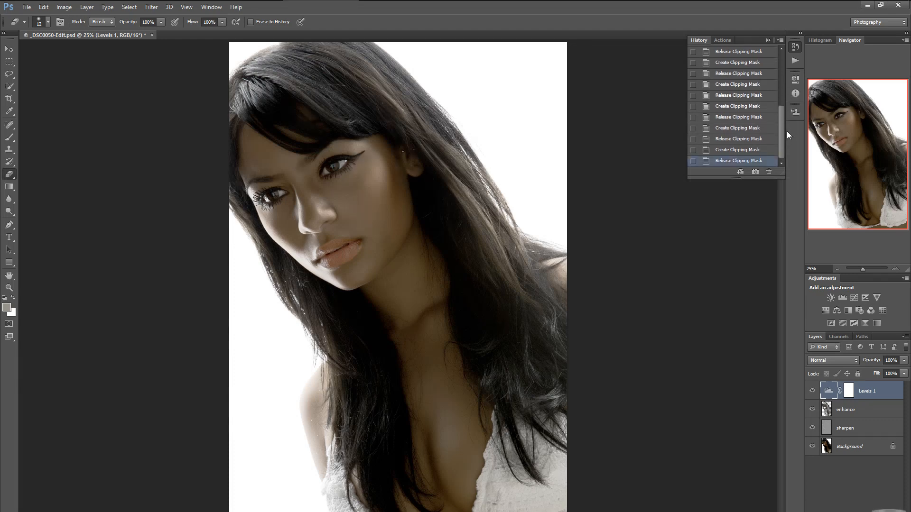
click(755, 173)
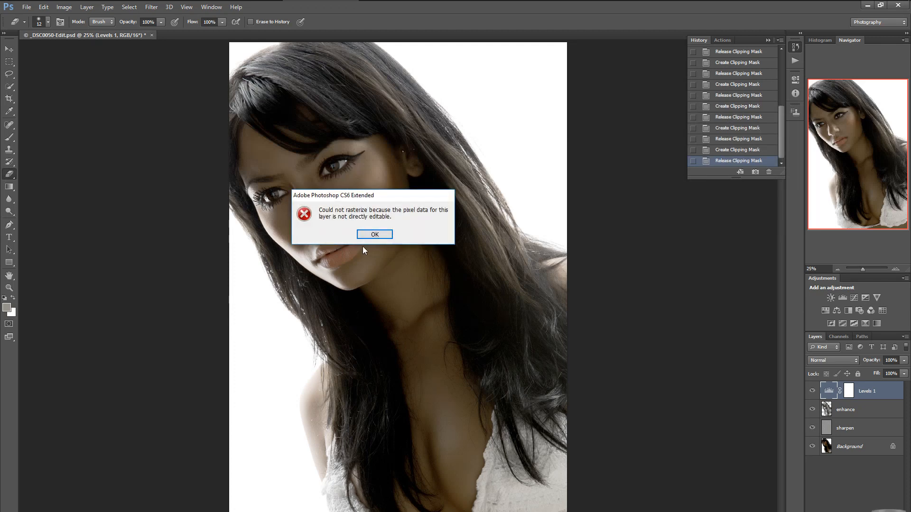
click(375, 235)
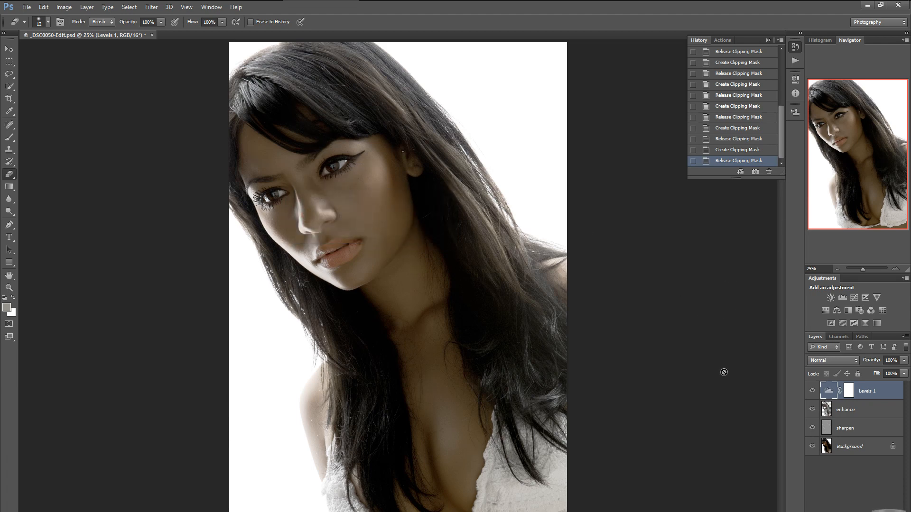
Reopen the Levels 1 settings, compare the adjustment clipped and unclipped, and leave it clipped to the enhance layer
double_click(826, 389)
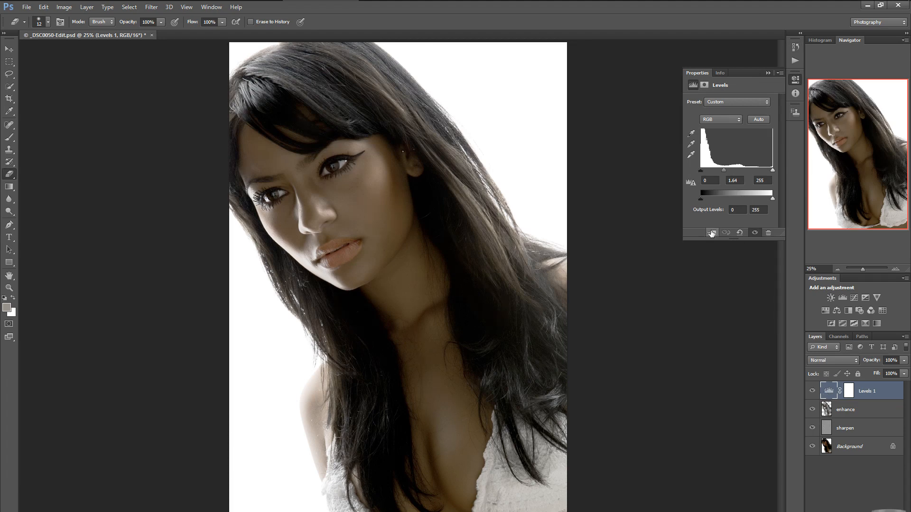
click(713, 234)
click(713, 235)
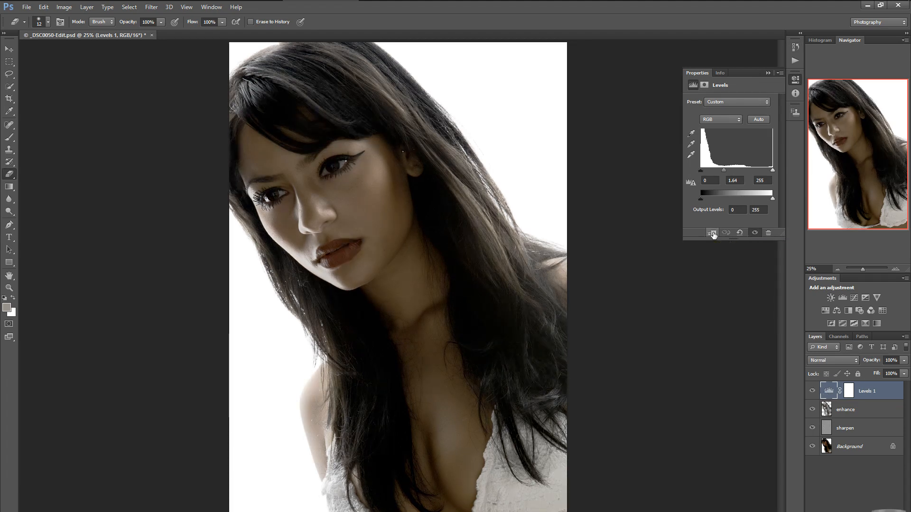
click(713, 234)
click(713, 235)
click(713, 234)
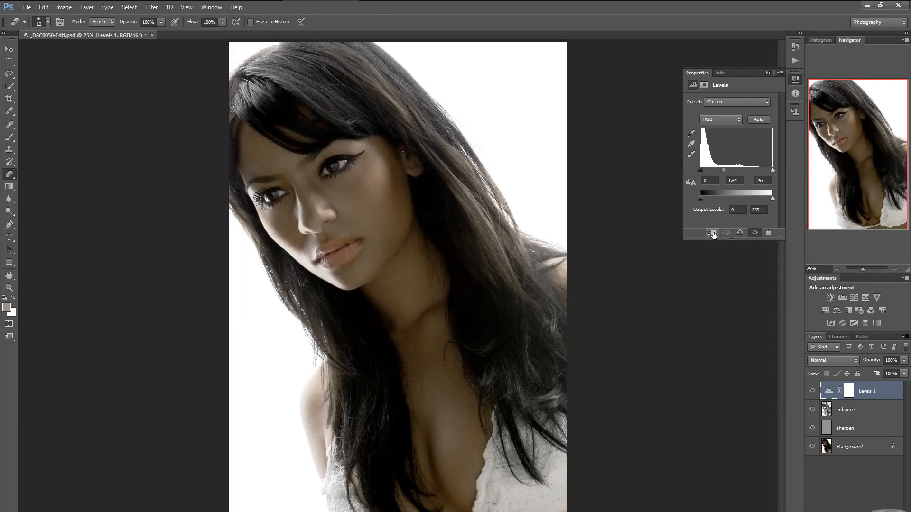
click(713, 234)
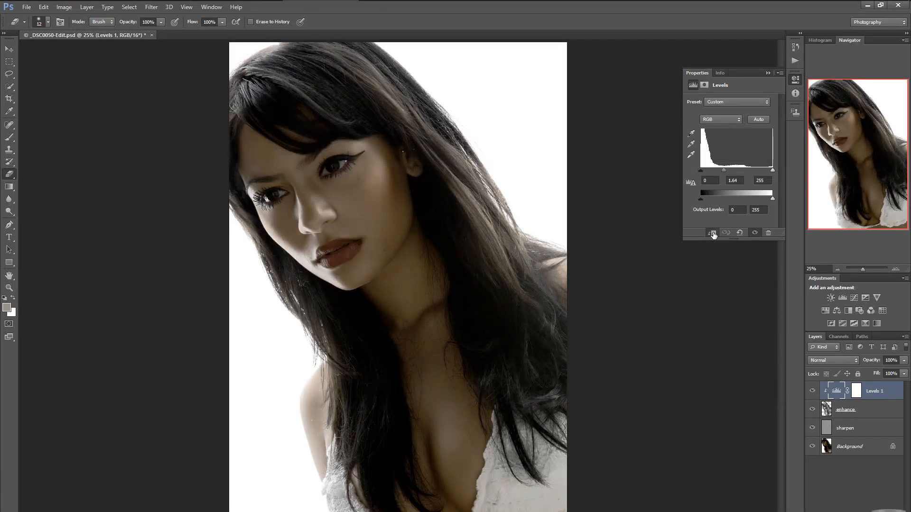
click(713, 235)
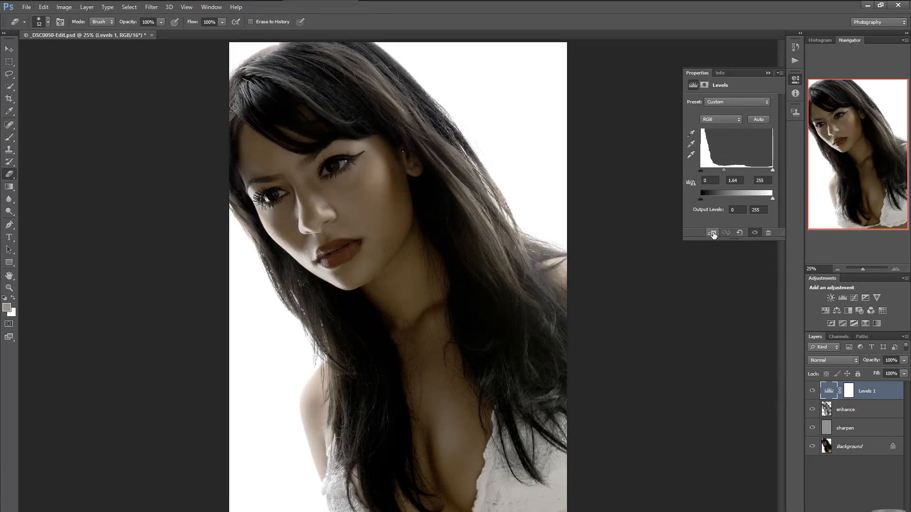
click(714, 235)
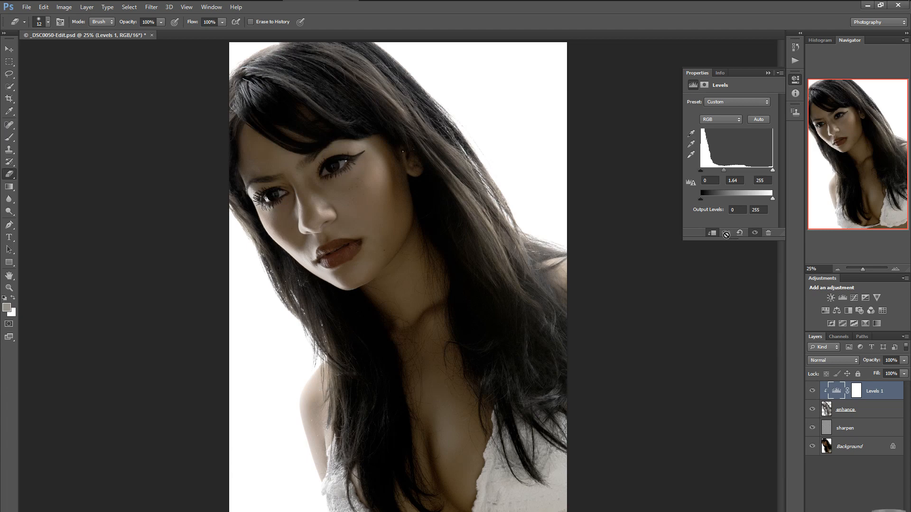
click(712, 234)
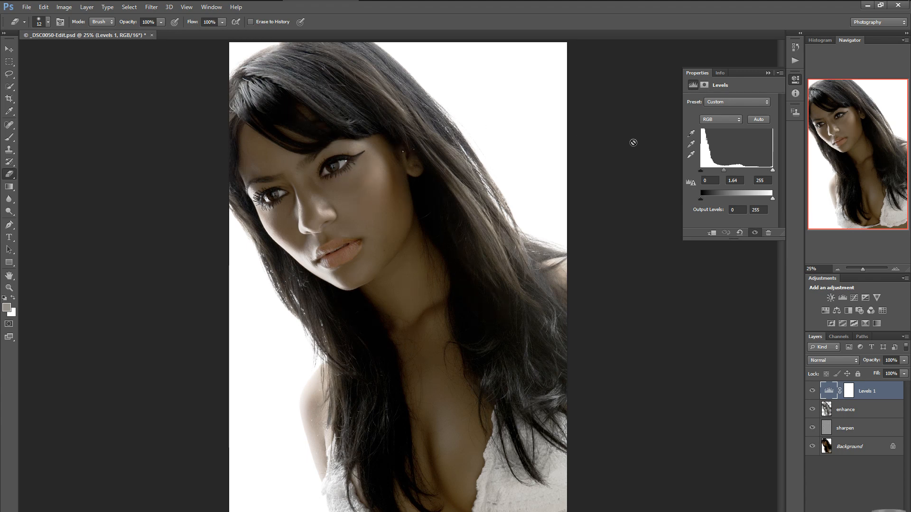
click(713, 233)
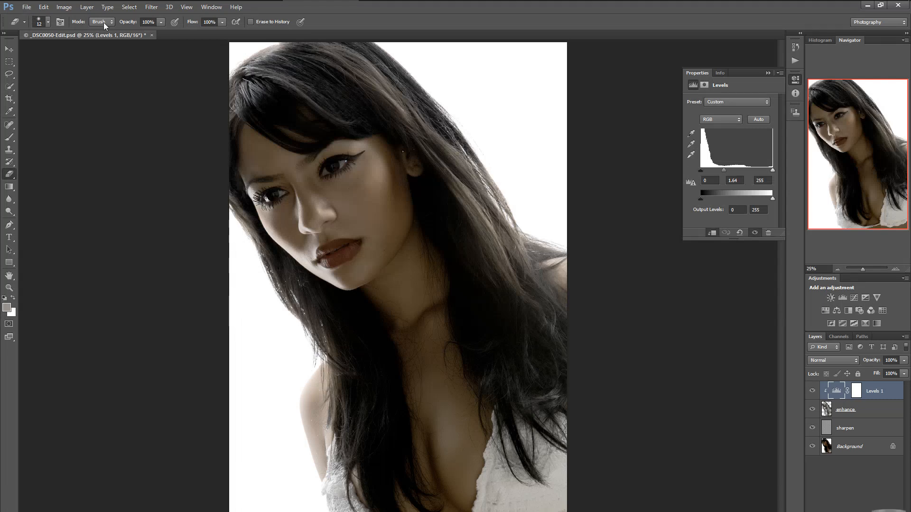
Close _DSC0050-Edit.psd with its changes saved and switch to Lightroom to view the updated photo
click(152, 35)
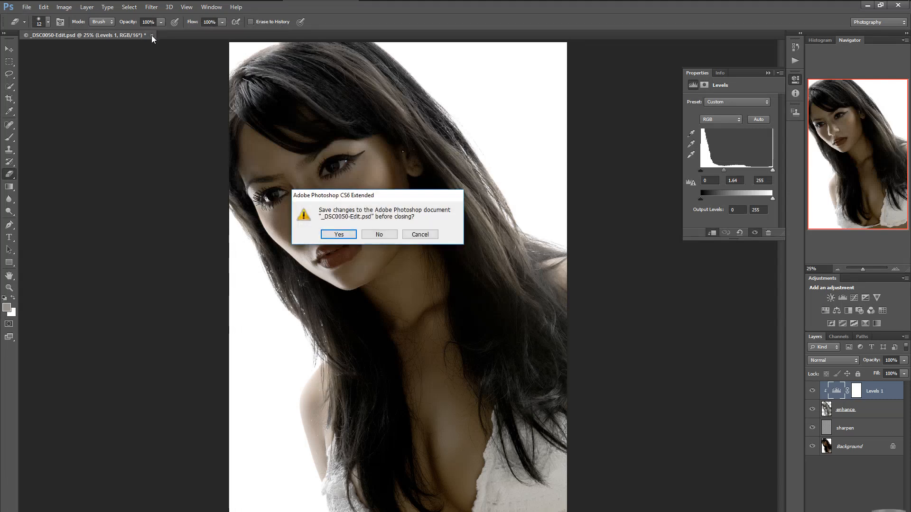
click(338, 234)
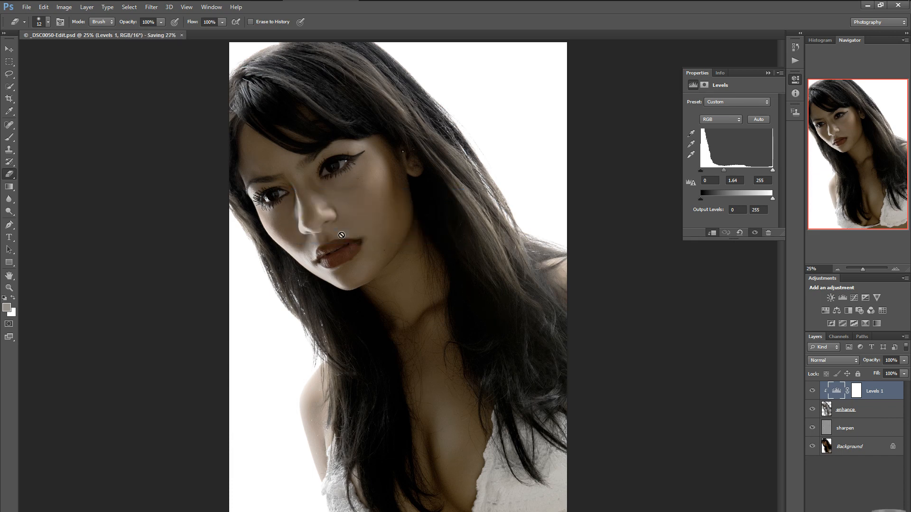
mouse_move(238, 4)
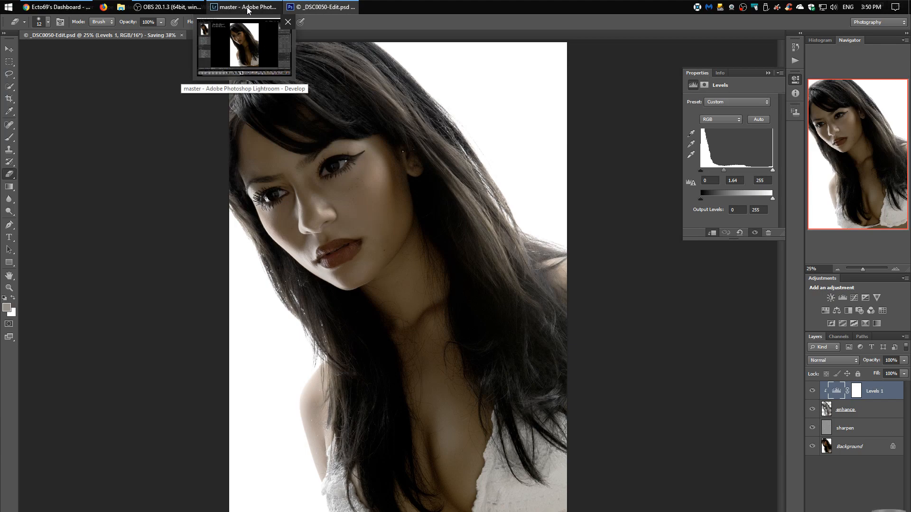
click(244, 9)
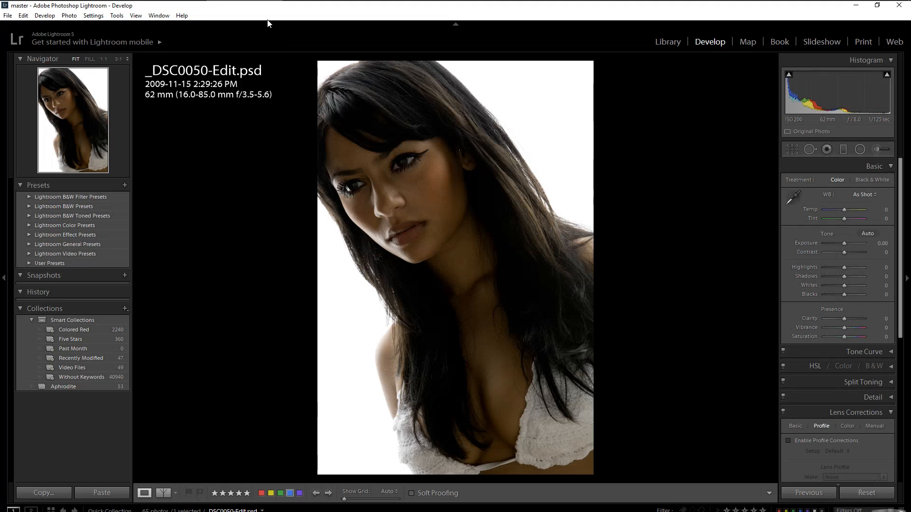
mouse_move(248, 1)
mouse_move(304, 10)
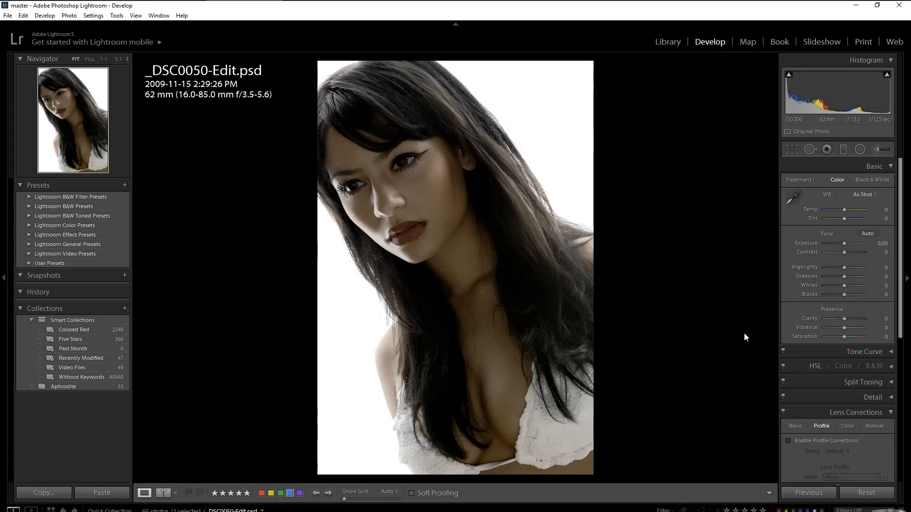
Try Auto tone and then process version 2003 on the photo, undoing each change
click(866, 233)
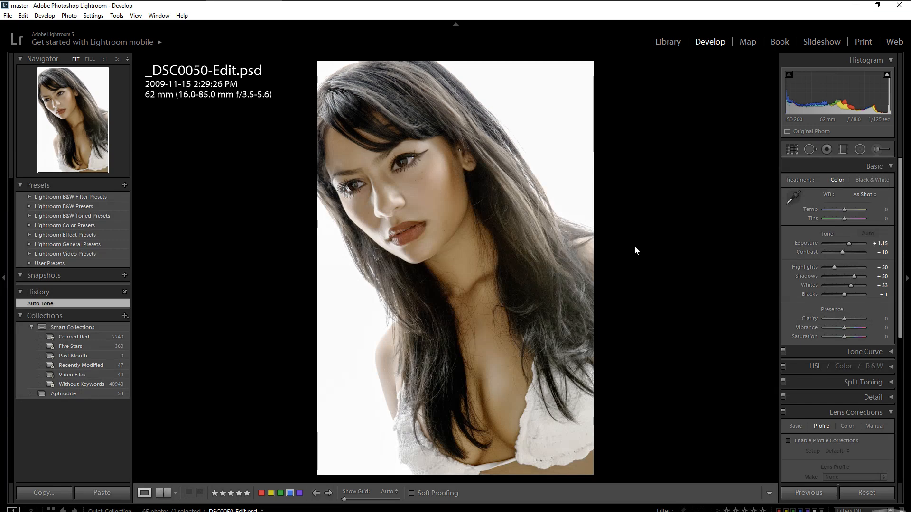
key(ctrl+z)
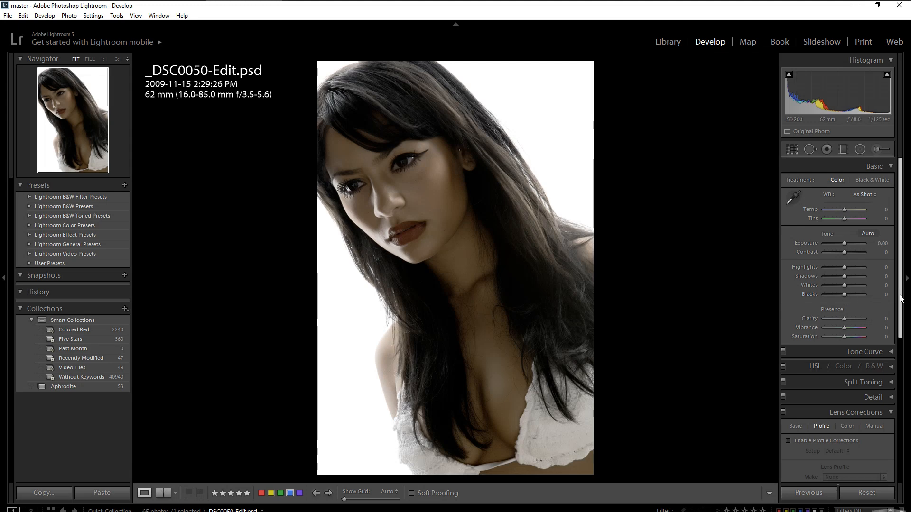
drag(903, 298, 906, 444)
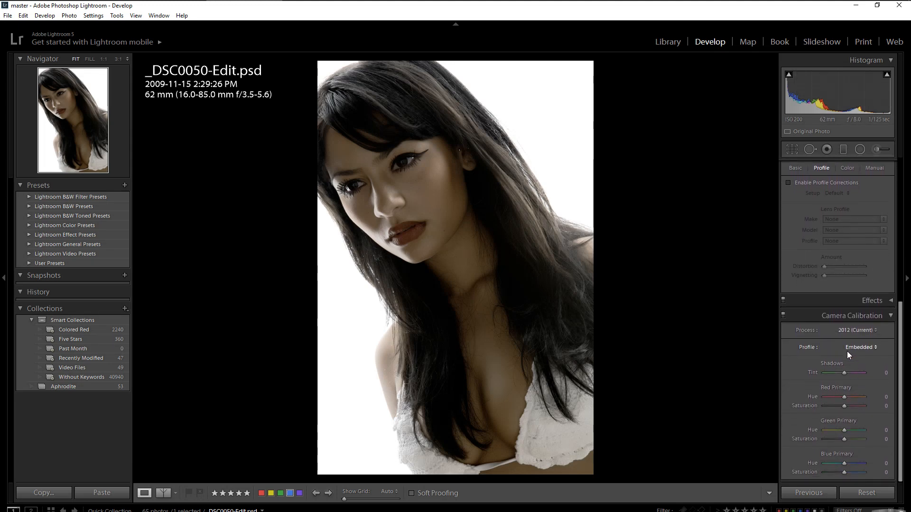
click(844, 332)
click(833, 366)
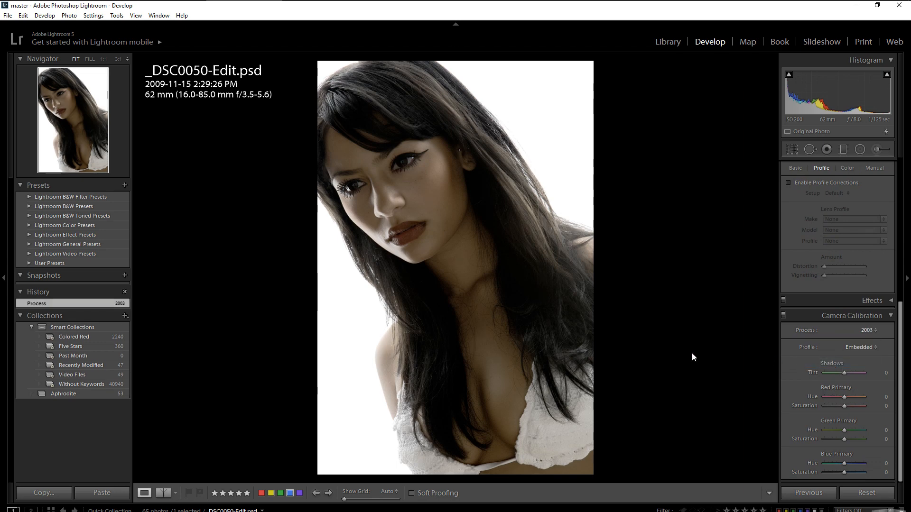
key(ctrl+z)
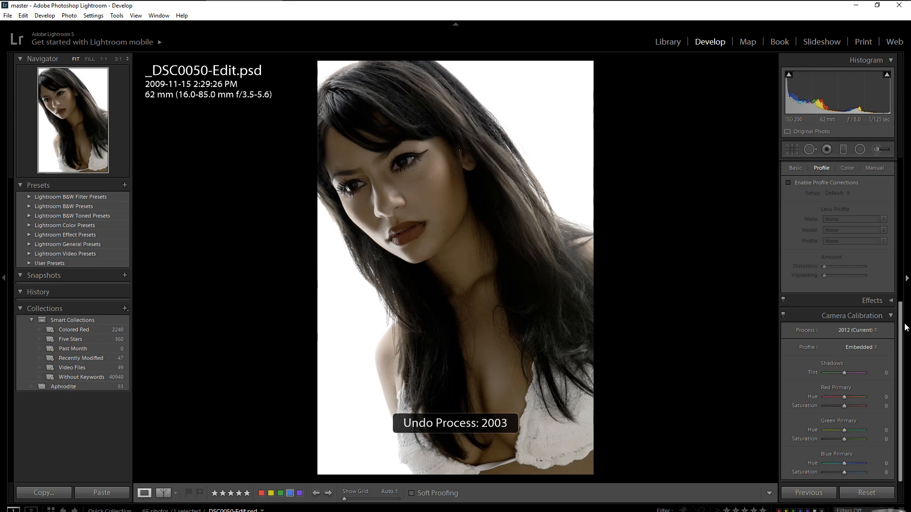
Try Enable Profile Corrections on and off in the lens corrections, and undo both changes
scroll(887, 300, up, 3)
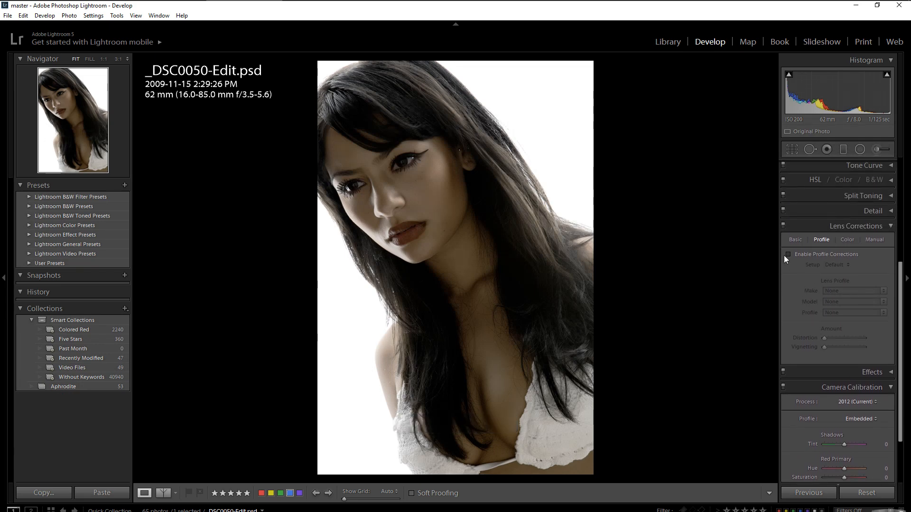
click(788, 255)
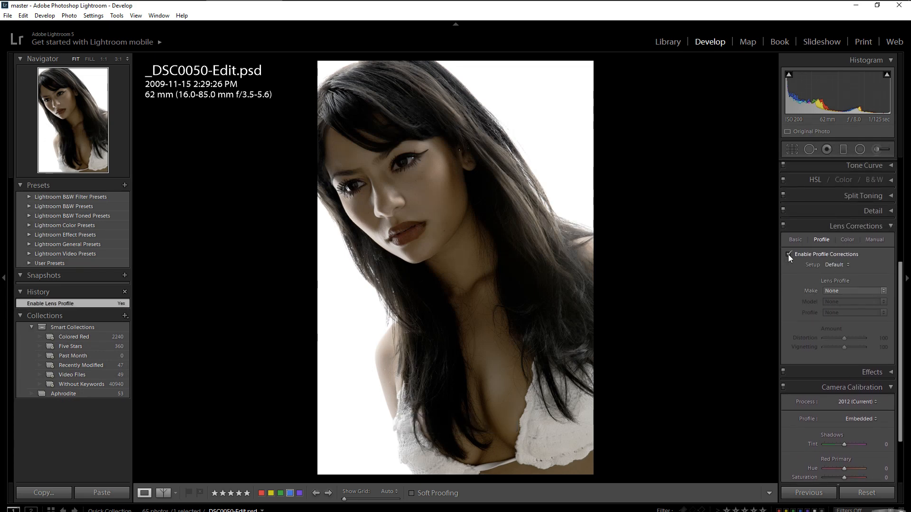
click(788, 254)
click(903, 278)
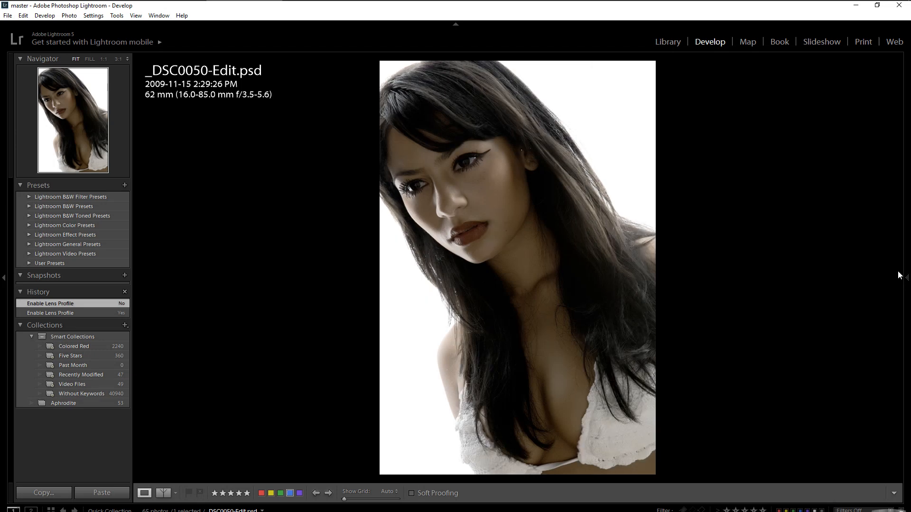
mouse_move(903, 278)
drag(901, 277, 850, 246)
click(907, 278)
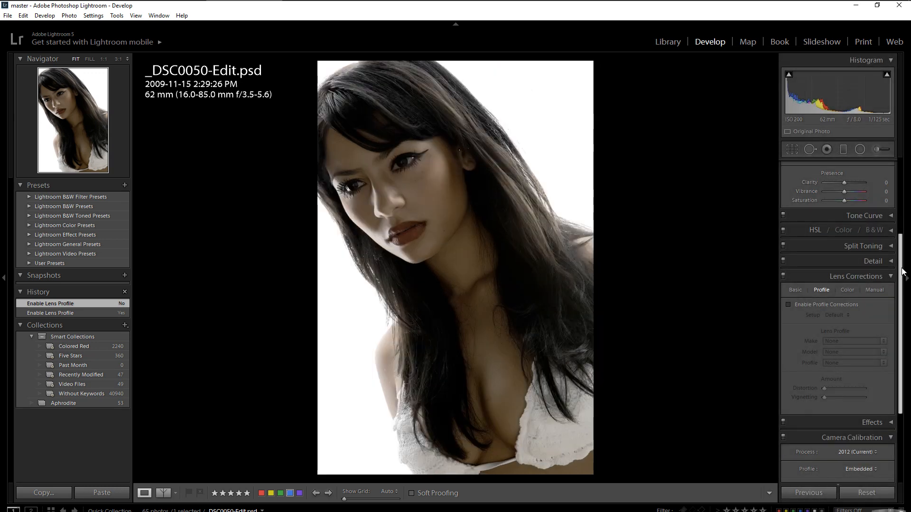
drag(901, 268, 906, 214)
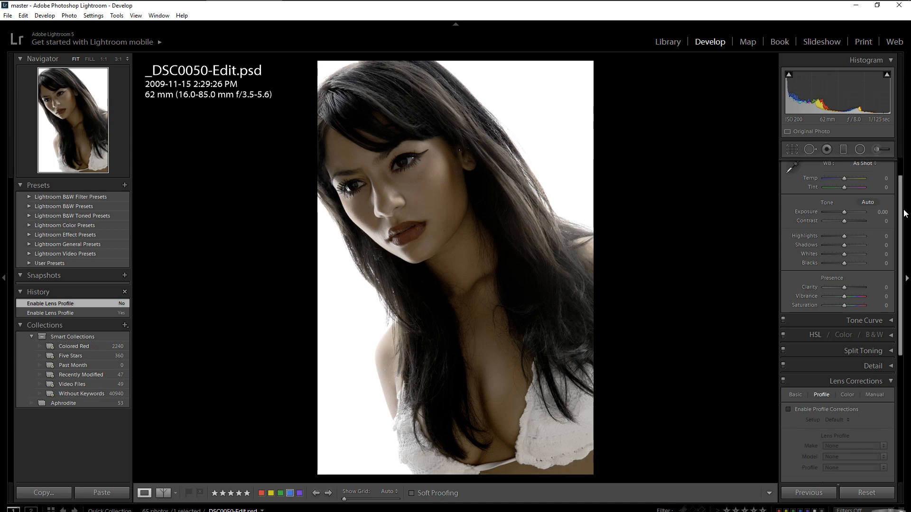
key(ctrl+z)
key(ctrl+z)
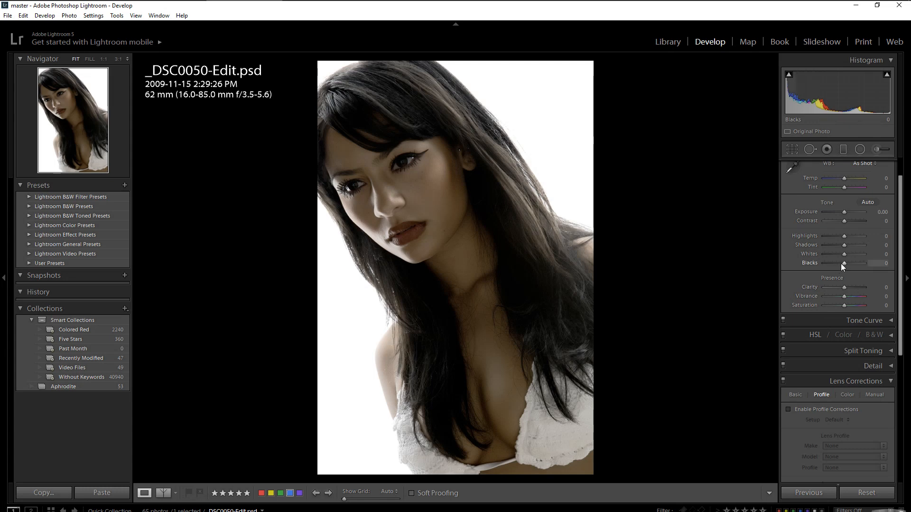
Try process version 2003 on the photo, check the older tone sliders it offers, and undo the change
mouse_move(841, 263)
mouse_down()
mouse_move(828, 263)
mouse_move(844, 264)
mouse_up()
drag(900, 276, 900, 362)
click(902, 441)
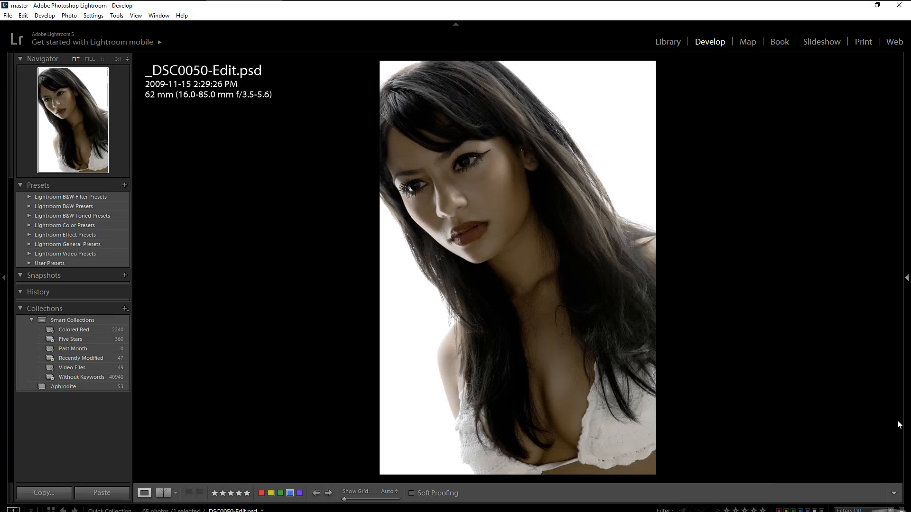
click(904, 283)
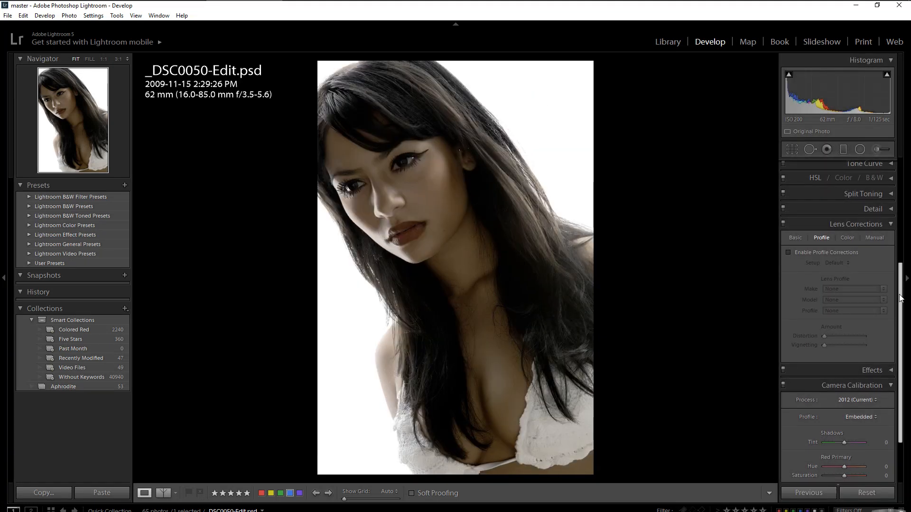
drag(903, 352, 904, 361)
click(854, 330)
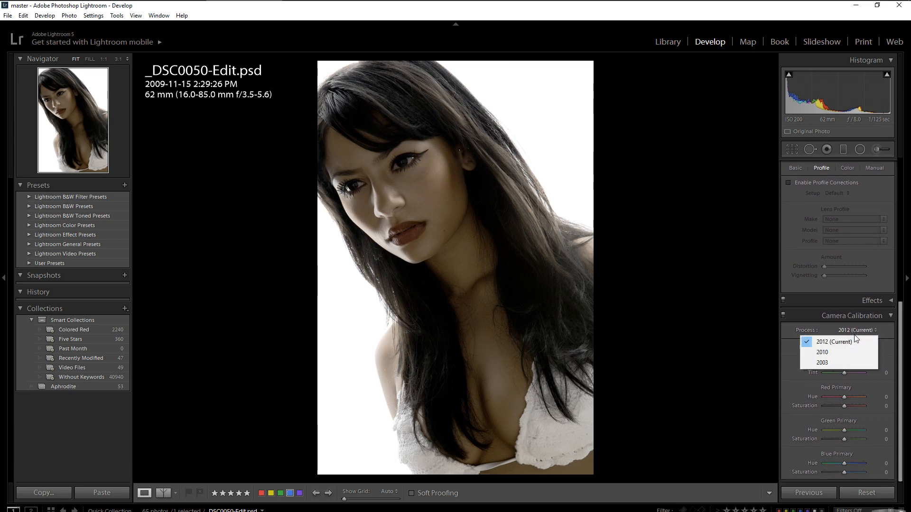
click(839, 361)
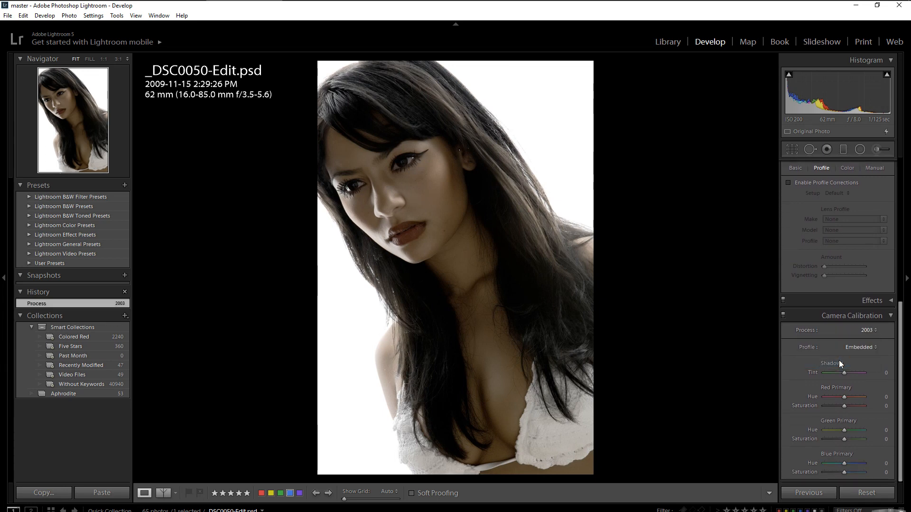
drag(904, 340, 894, 217)
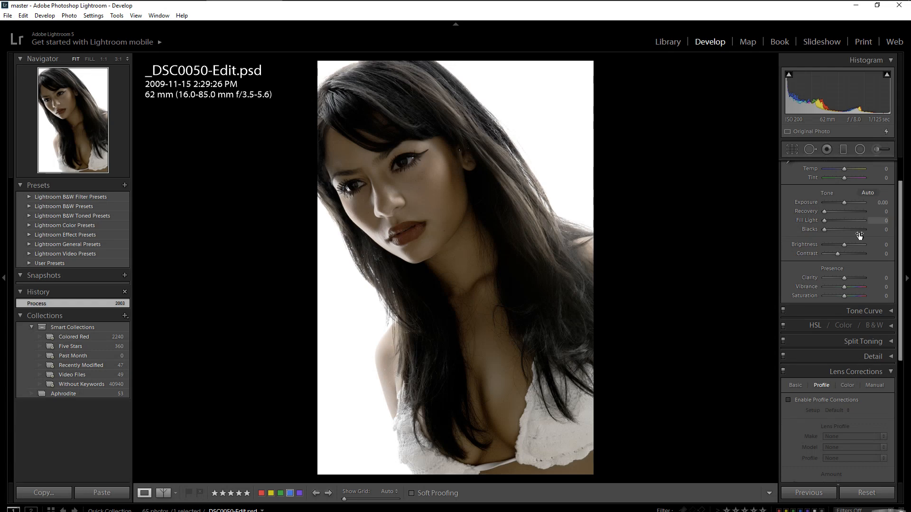
mouse_move(822, 228)
mouse_down()
mouse_move(836, 229)
mouse_move(821, 231)
mouse_up()
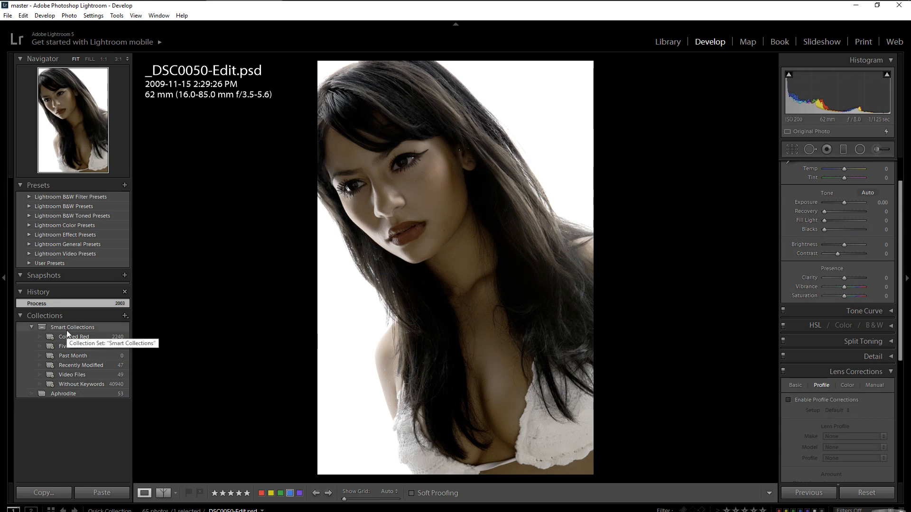
key(ctrl+z)
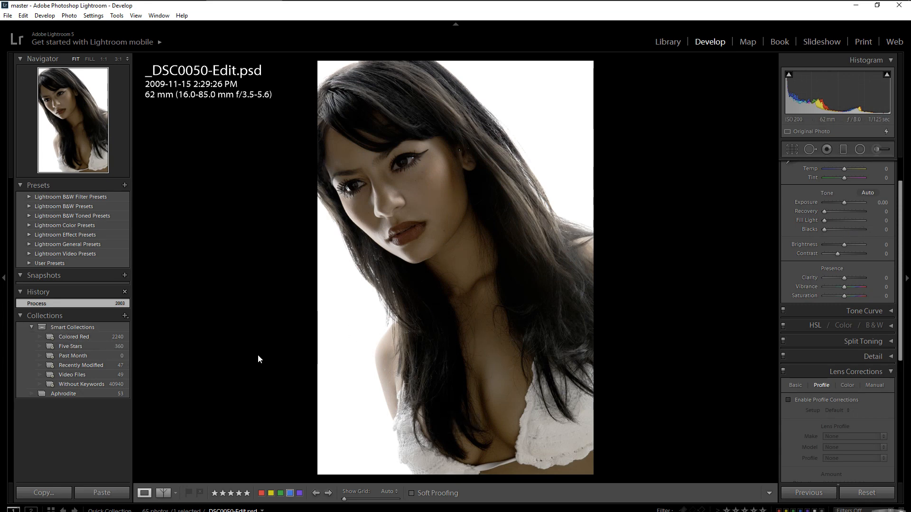
key(ctrl+z)
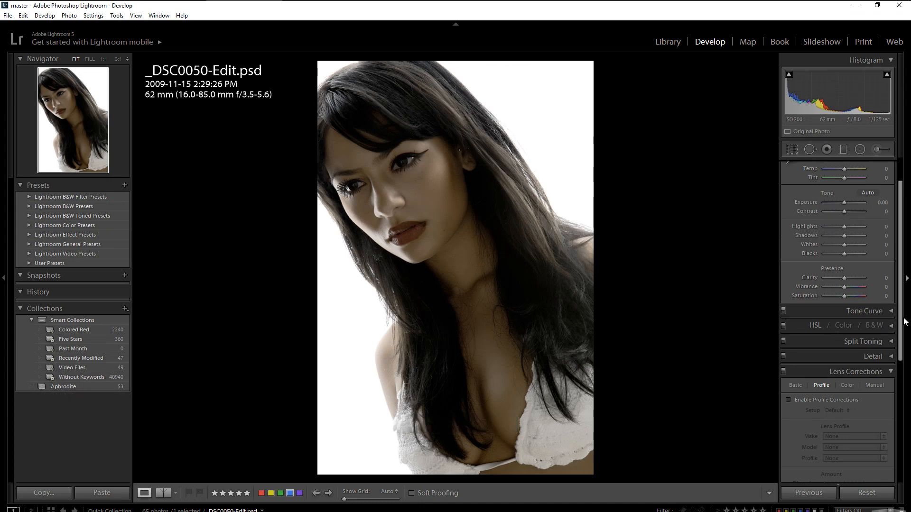
Check the available process versions, keep 2012 (Current), and examine the Blacks slider among the tone controls
scroll(838, 312, down, 5)
scroll(847, 386, down, 2)
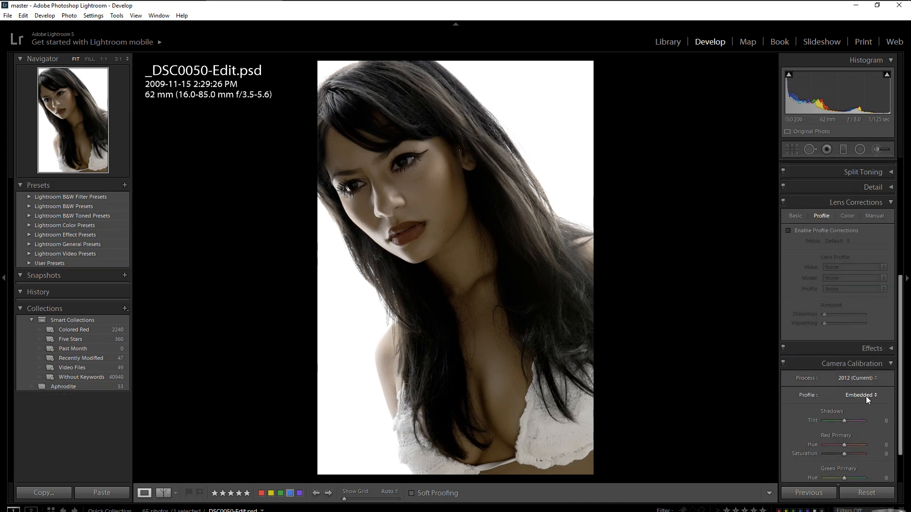
click(852, 380)
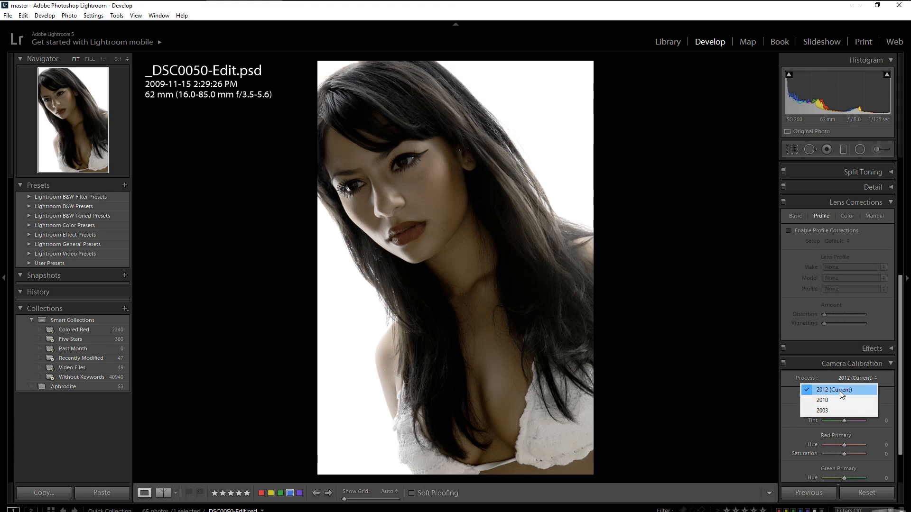
click(840, 390)
scroll(842, 275, up, 7)
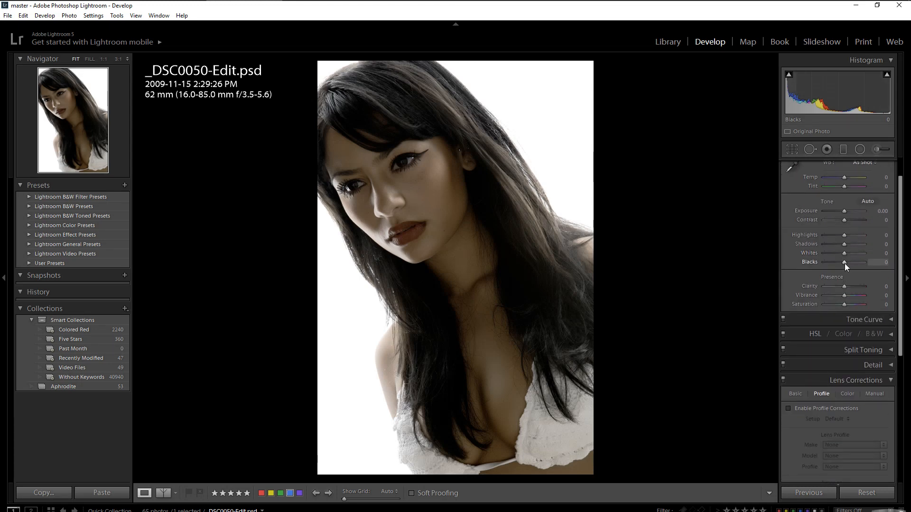
mouse_move(842, 263)
mouse_down()
mouse_move(893, 254)
mouse_move(812, 264)
mouse_move(844, 261)
mouse_up()
mouse_move(846, 263)
mouse_down()
mouse_move(829, 261)
mouse_move(842, 260)
mouse_up()
drag(843, 260, 841, 260)
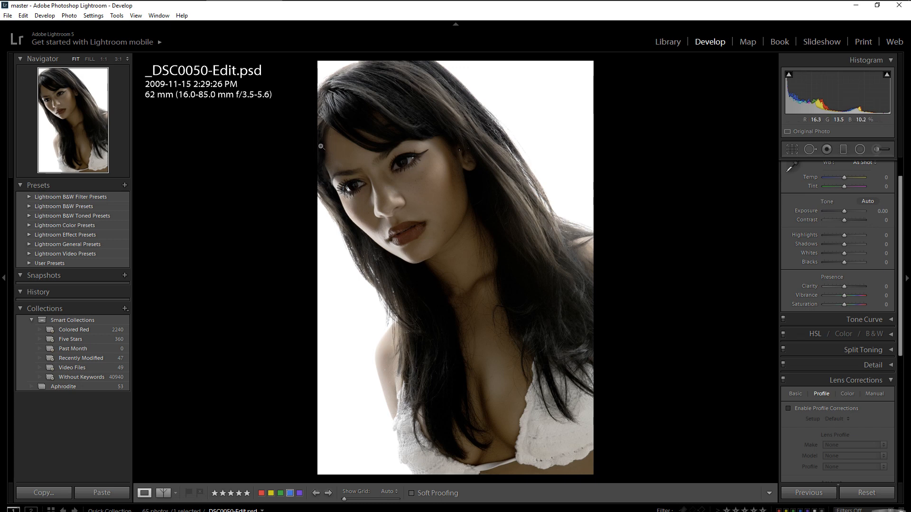
Try a slightly tighter crop of the portrait, shift the photo inside the frame, and apply it
click(791, 150)
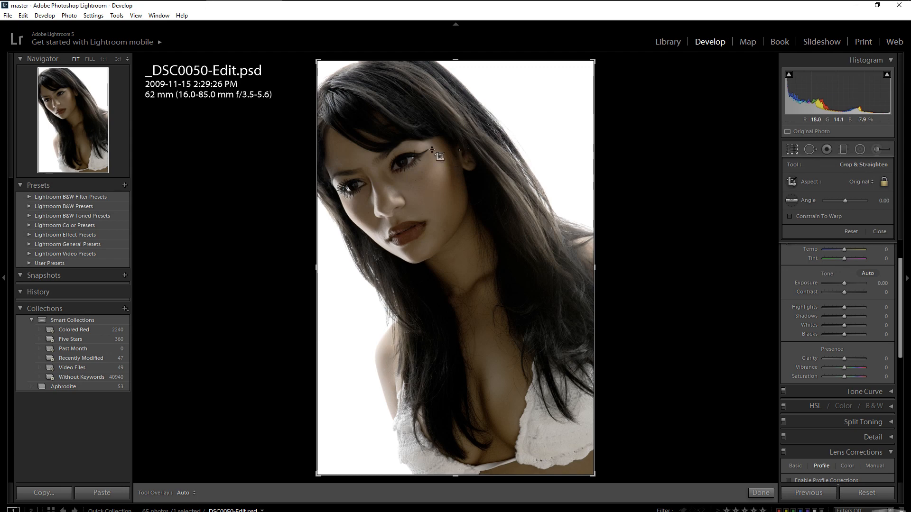
drag(317, 60, 322, 69)
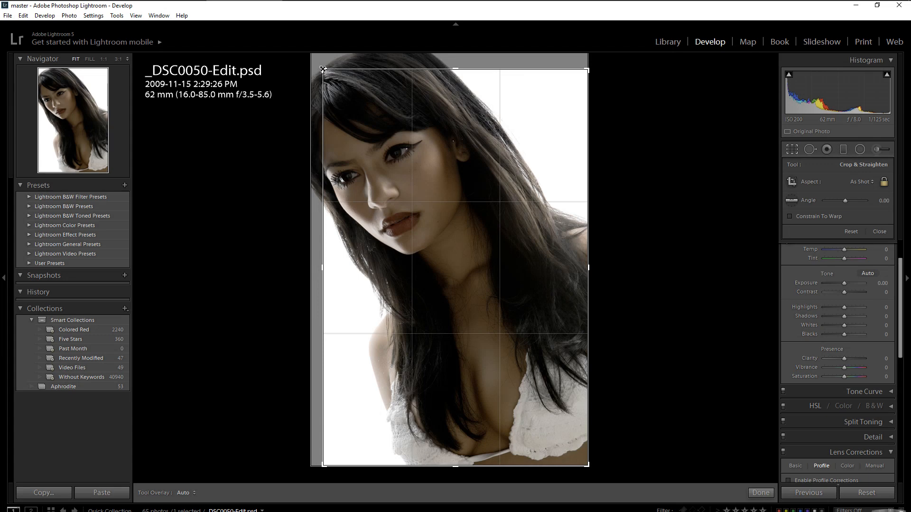
mouse_move(349, 88)
mouse_down()
mouse_move(361, 90)
mouse_move(324, 72)
mouse_move(354, 85)
mouse_move(351, 76)
mouse_up()
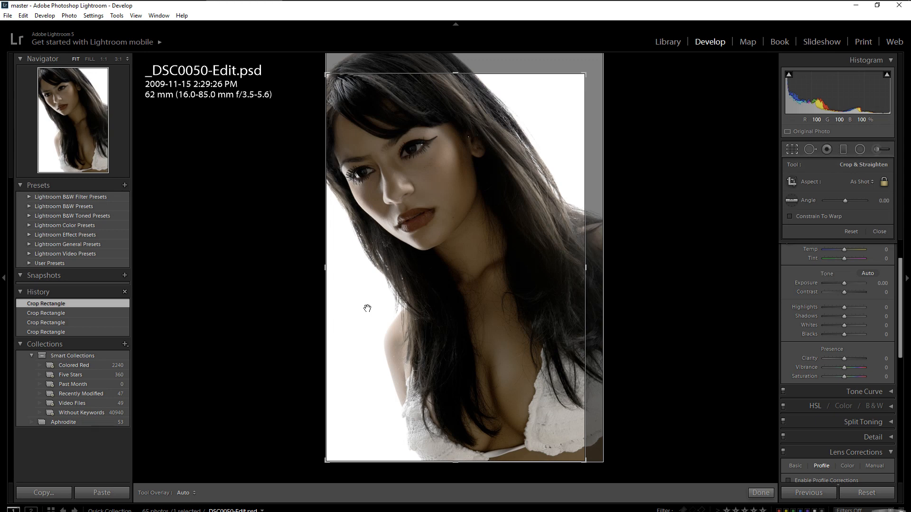
click(761, 493)
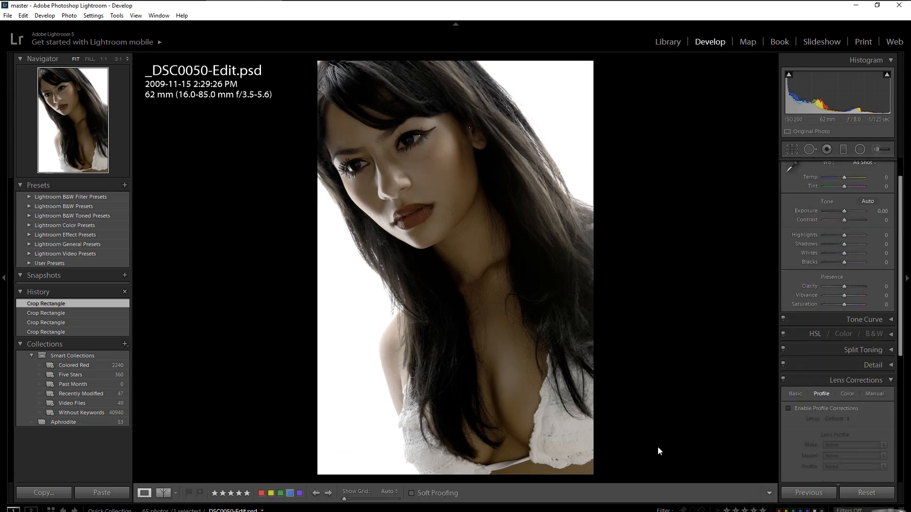
Compare the earliest and latest crop states in the history, and undo every crop to restore the full frame
click(64, 332)
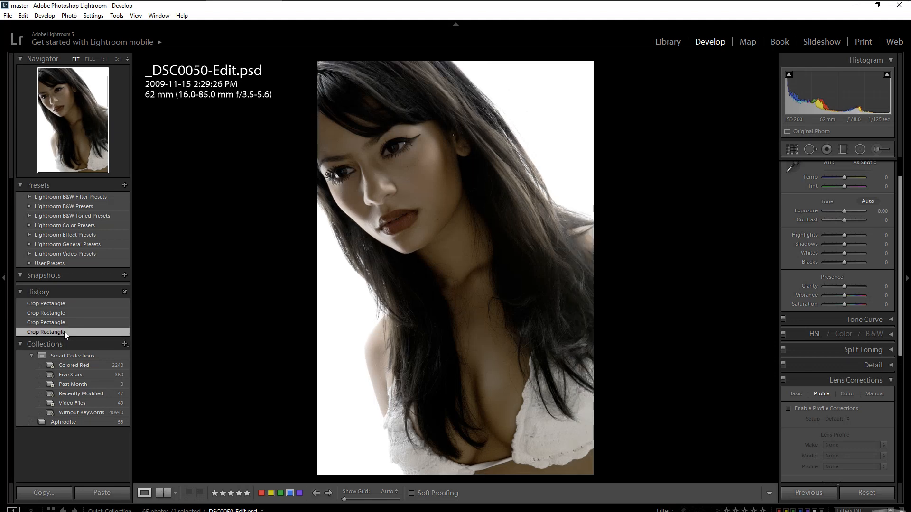
click(66, 303)
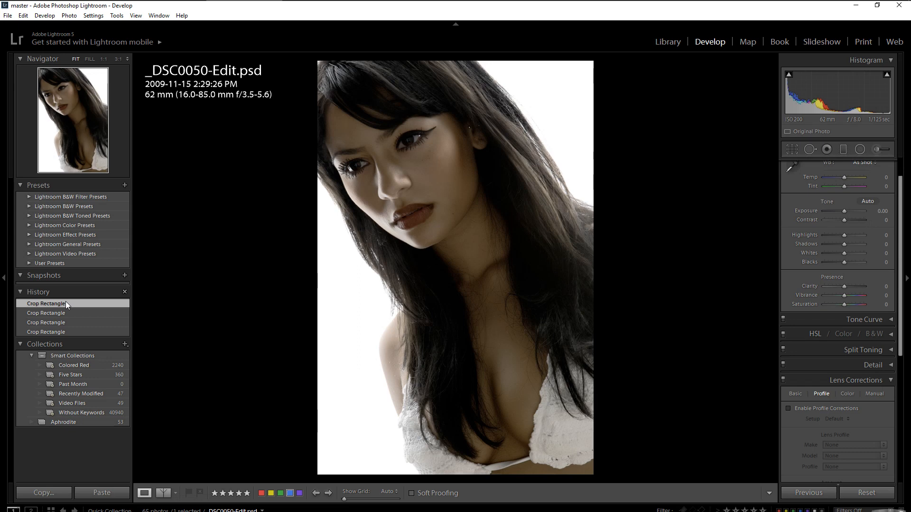
key(ctrl+z)
click(66, 303)
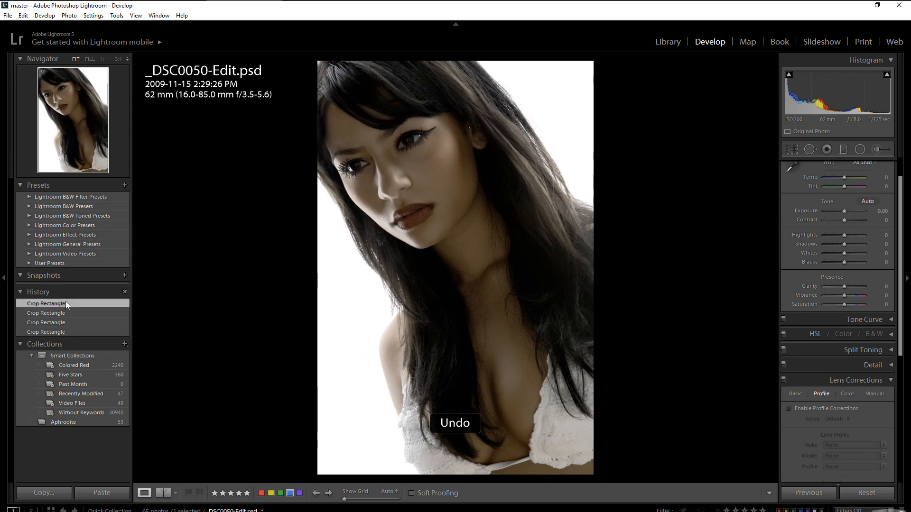
key(ctrl+z)
key(ctrl+z)
key(ctrl+z)
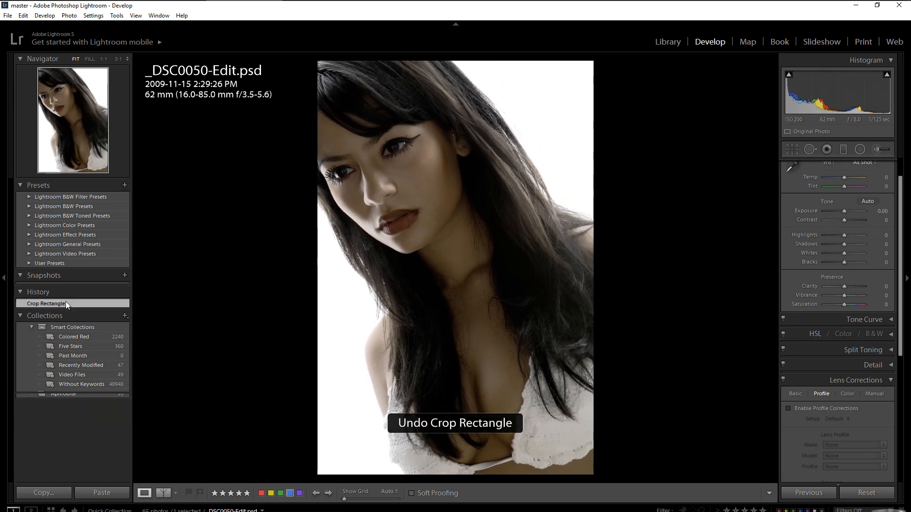
key(ctrl+z)
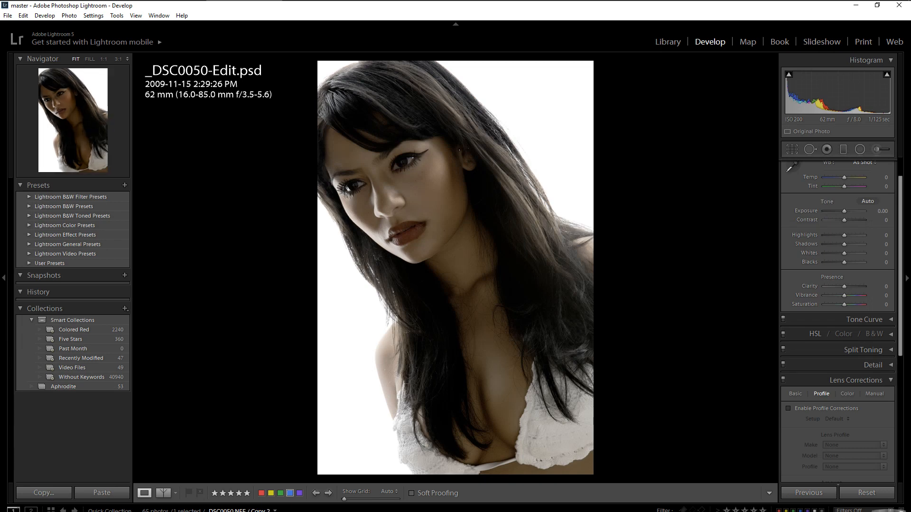
Compare the retouched _DSC0050-Edit.psd with the original _DSC0050.NEF and its virtual copy, ending on the retouched version
key(Left)
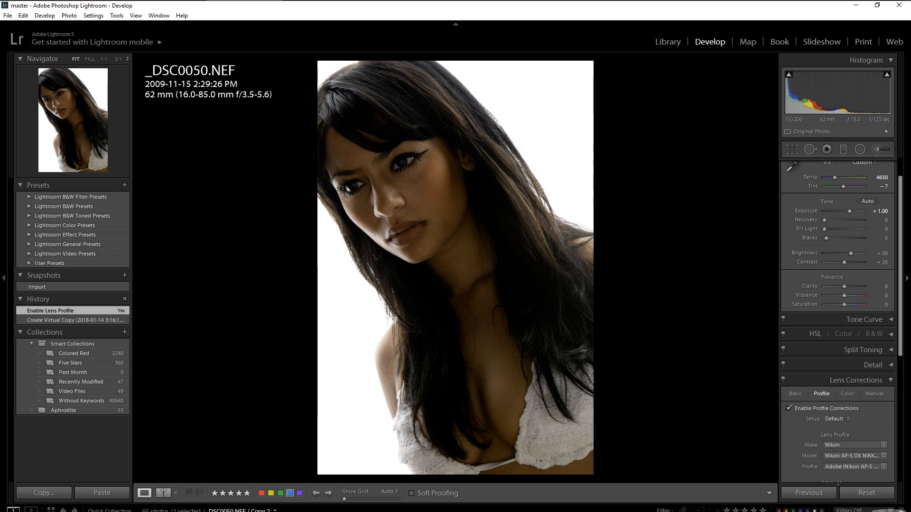
key(Left)
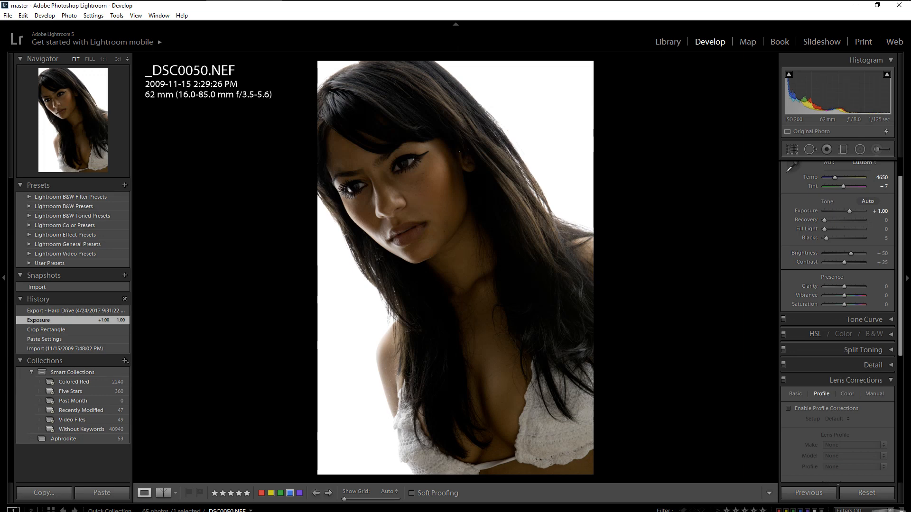
key(Right)
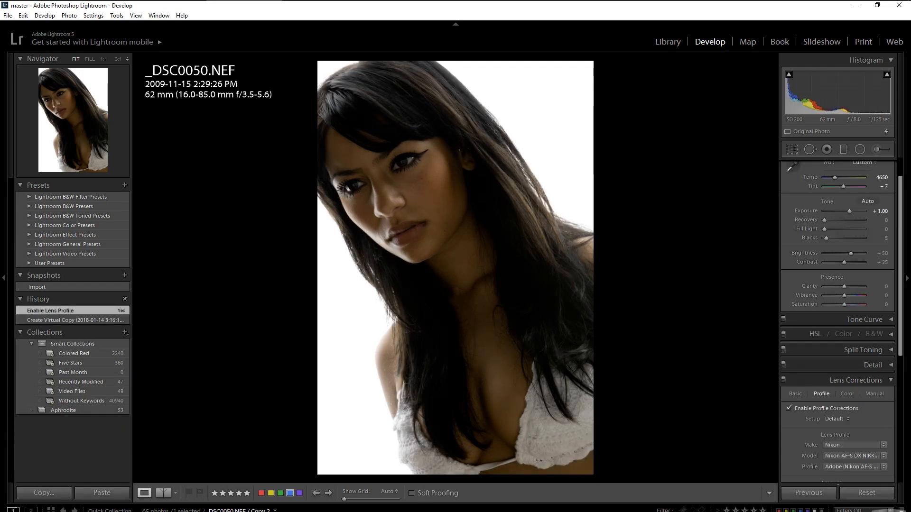
key(Right)
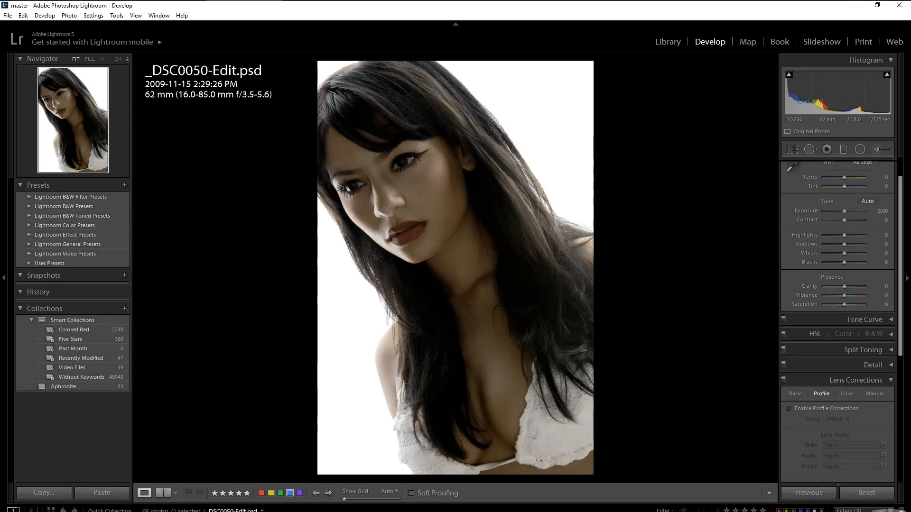
key(Left)
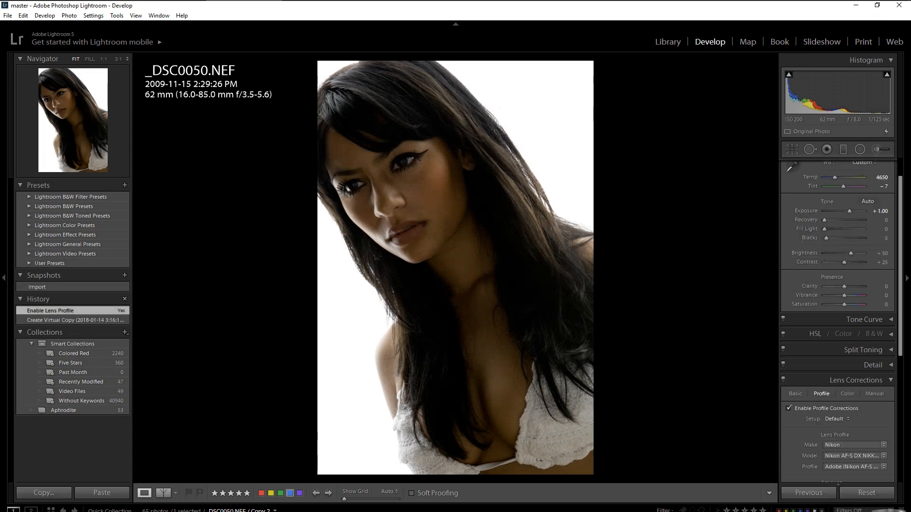
key(Right)
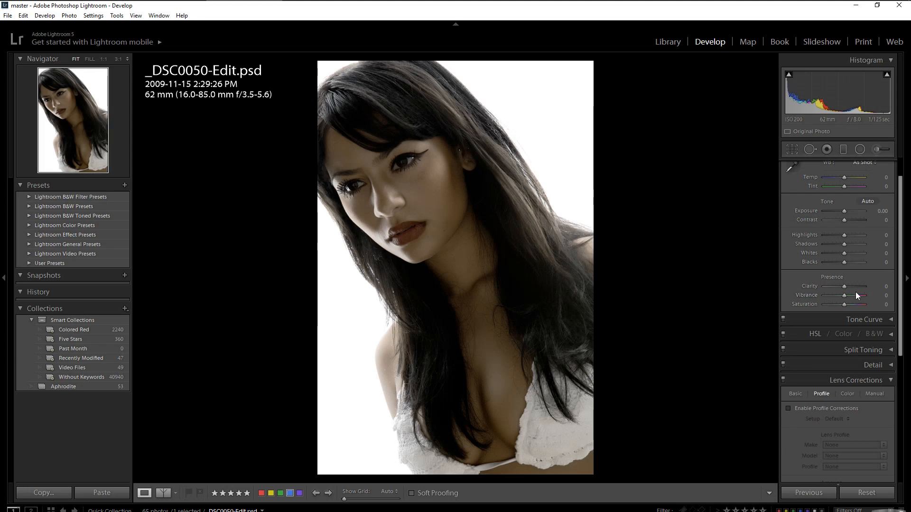
drag(901, 296, 900, 353)
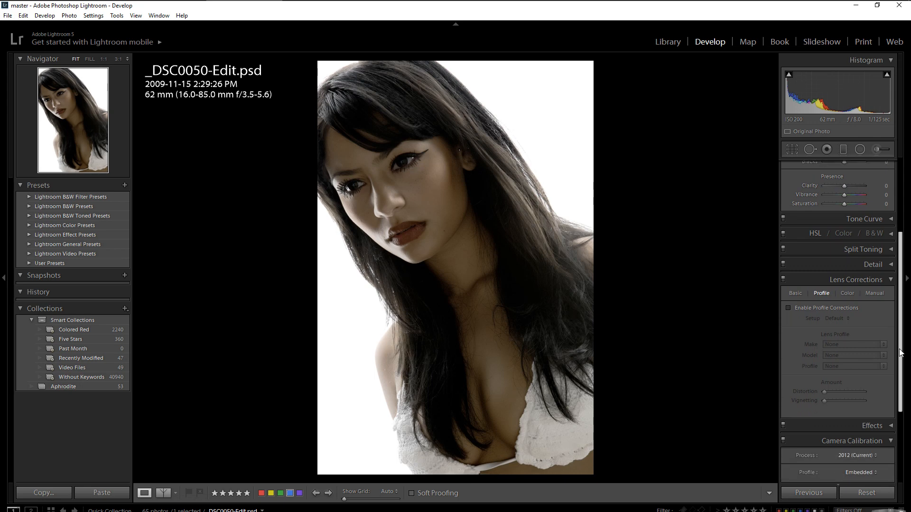
scroll(806, 237, up, 6)
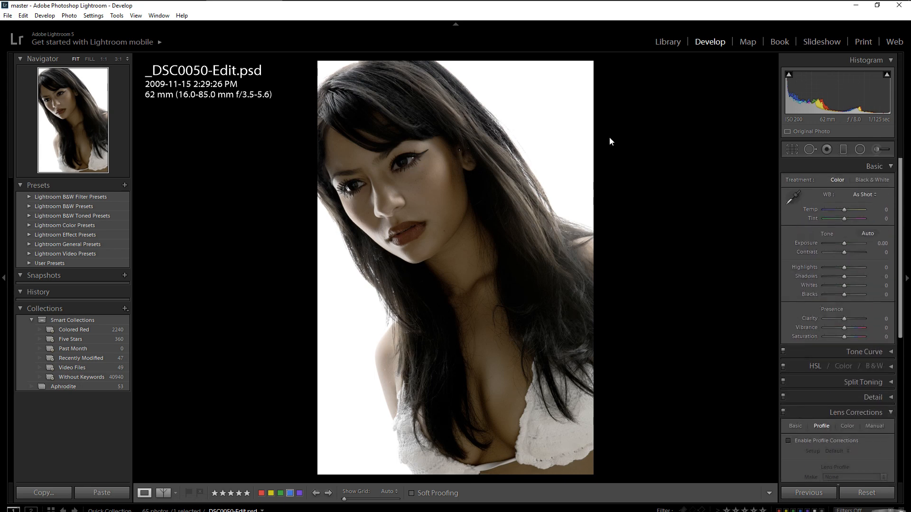
Export the retouched photo into a subfolder named creative under C:\web, and close the folder window shown after the export
right_click(393, 252)
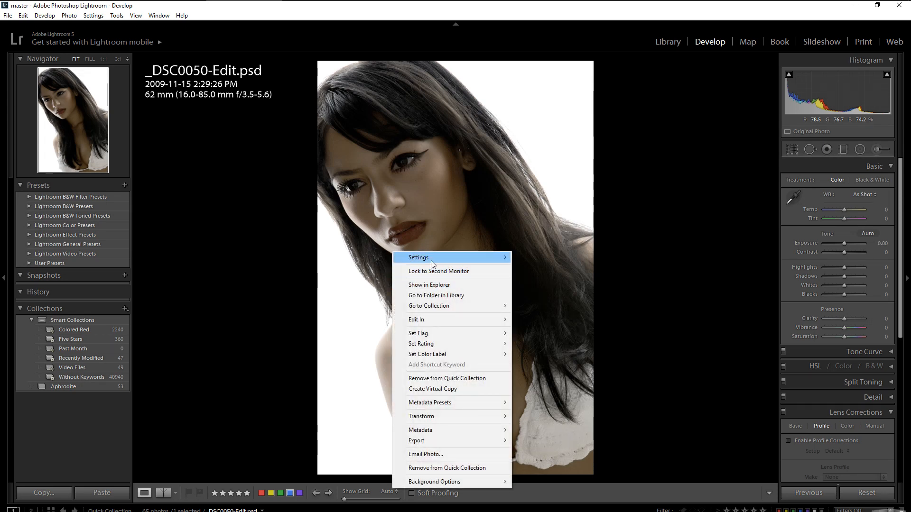
mouse_move(435, 442)
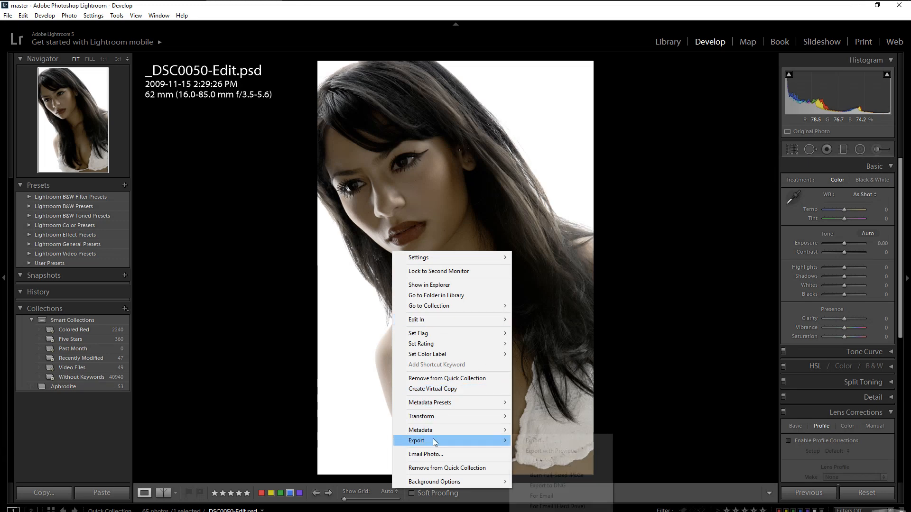
mouse_move(480, 444)
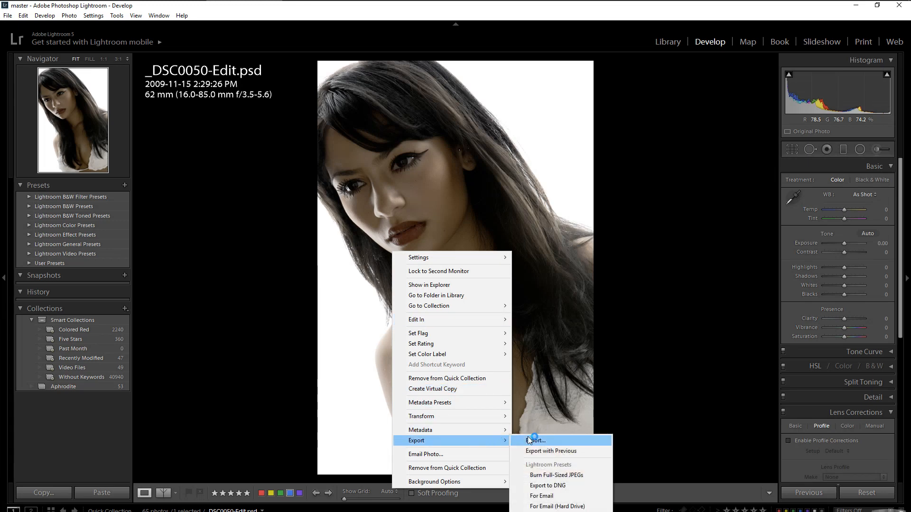
click(530, 441)
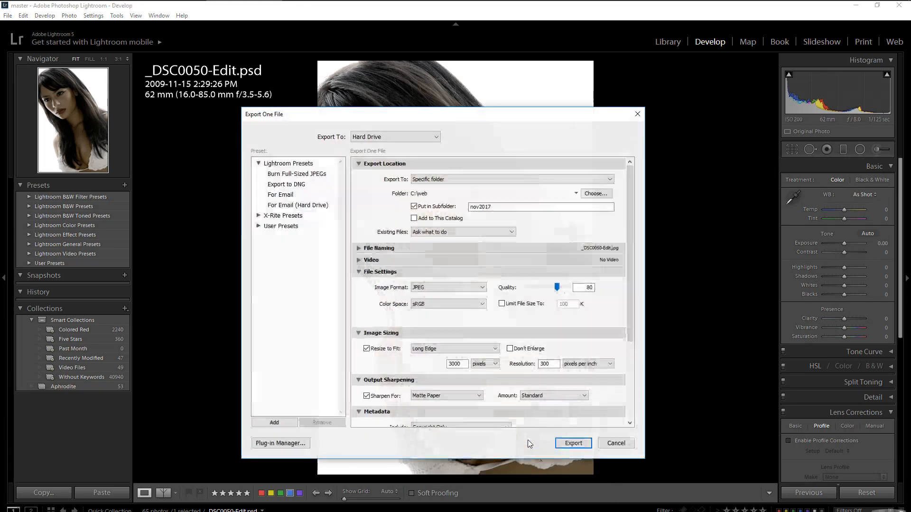
click(476, 207)
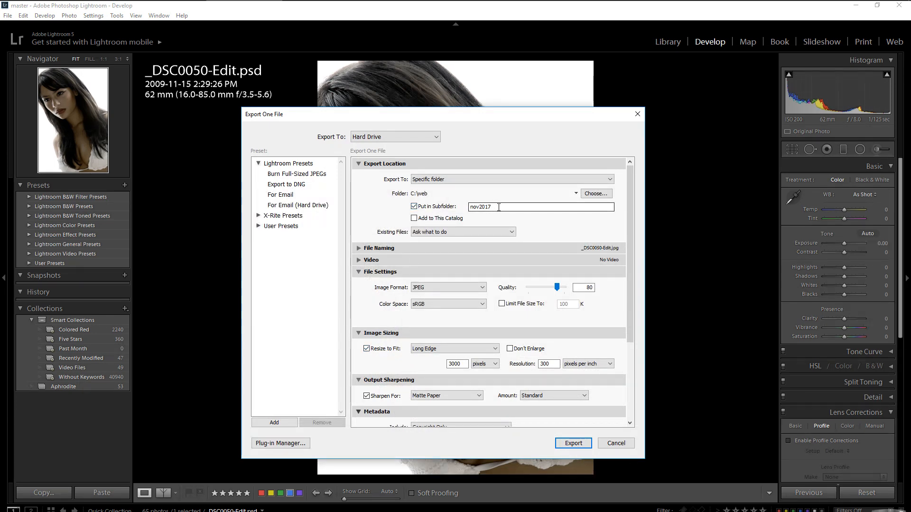
double_click(496, 207)
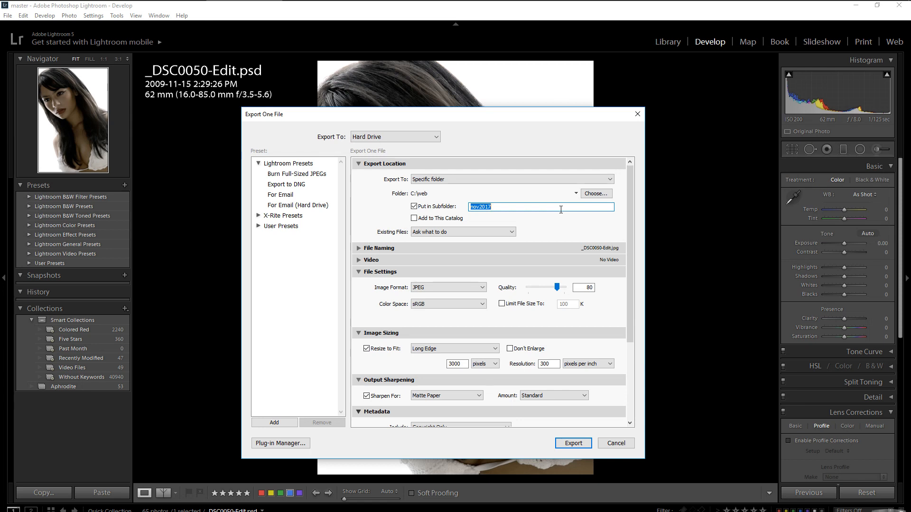
text(cre)
key(BackSpace)
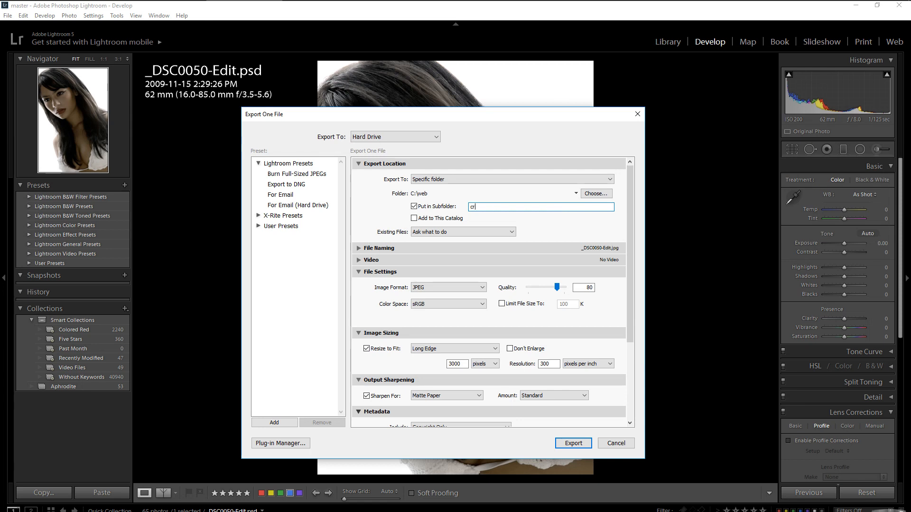
text(eat)
text(ed)
key(Return)
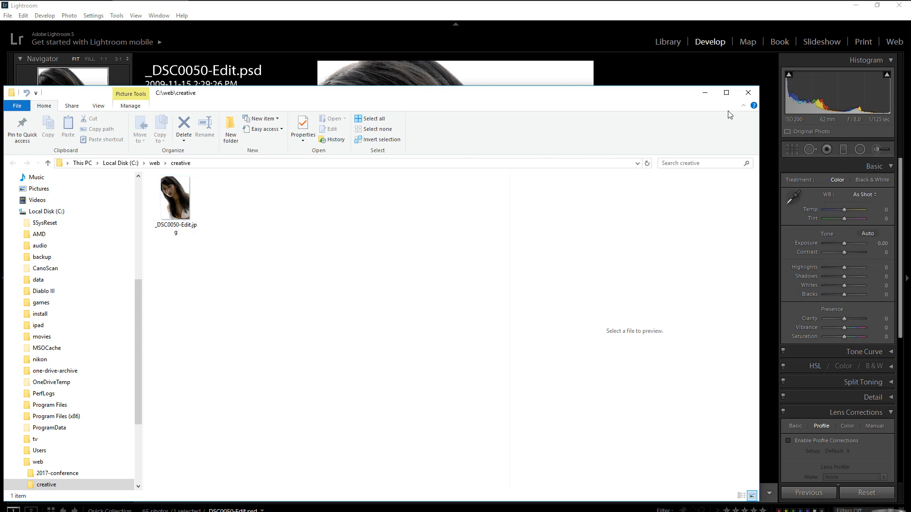
click(747, 93)
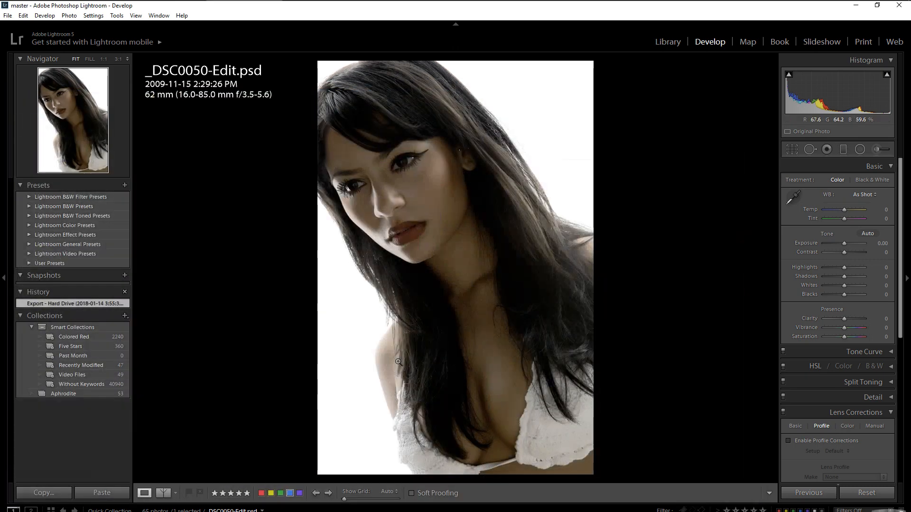
Set up another export of the photo with output sharpening for Screen
right_click(399, 362)
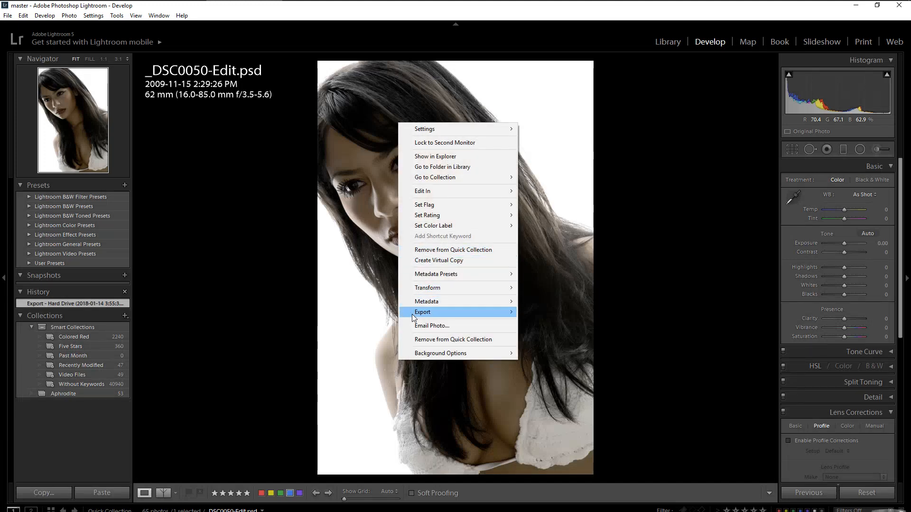
mouse_move(416, 313)
click(555, 310)
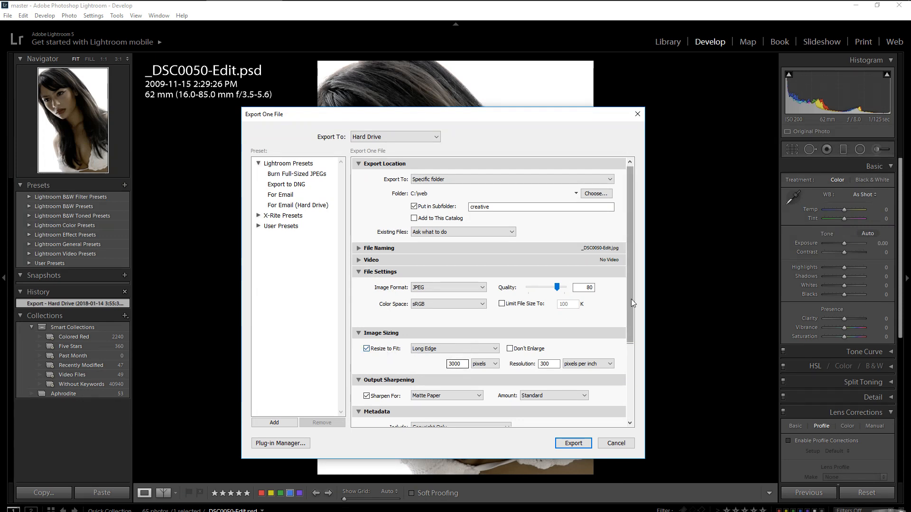
drag(631, 299, 631, 357)
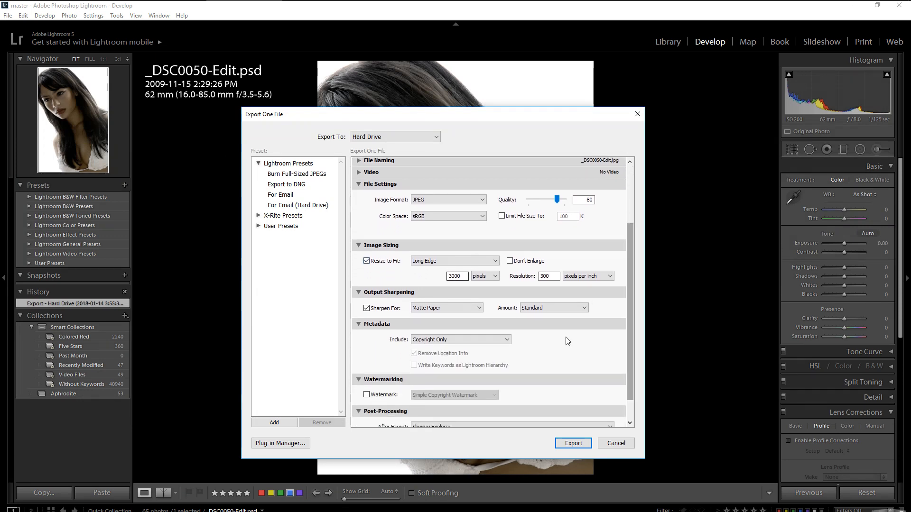
click(368, 309)
click(369, 309)
click(449, 309)
click(445, 320)
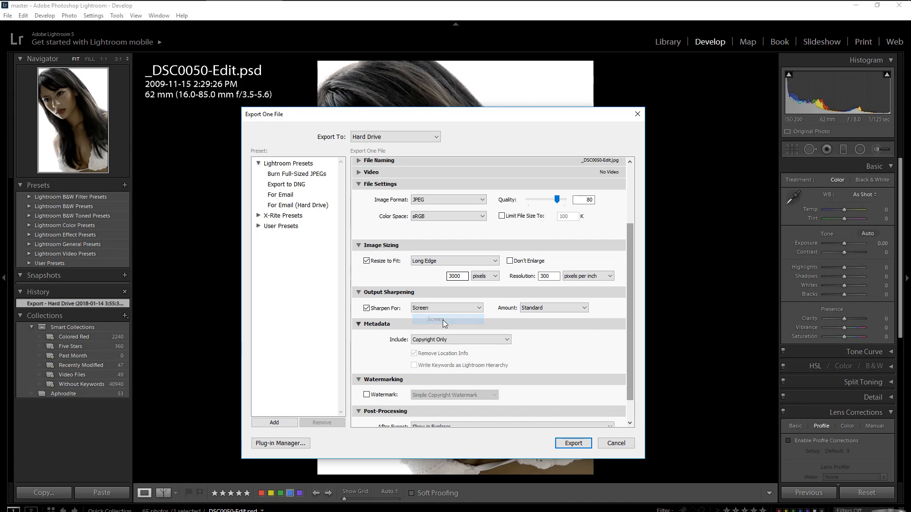
Enable the watermark for the export and open the watermark editor
click(367, 394)
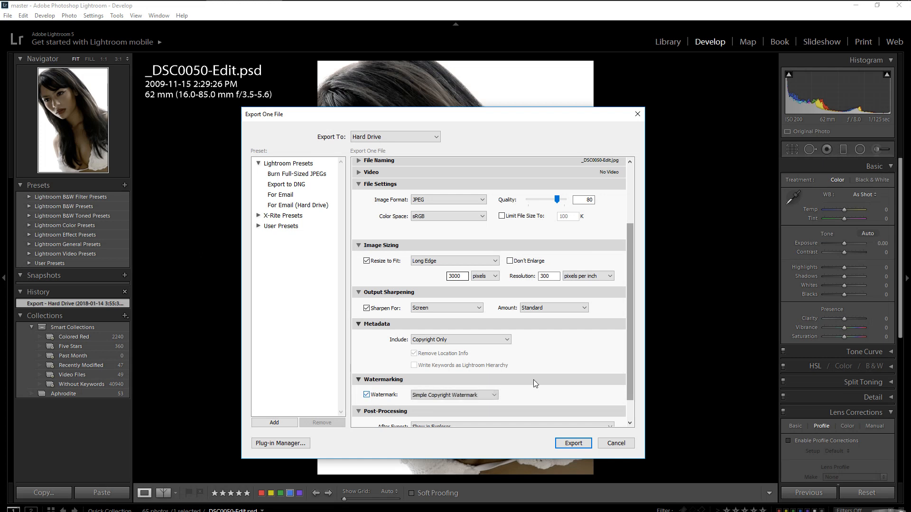
scroll(624, 354, down, 2)
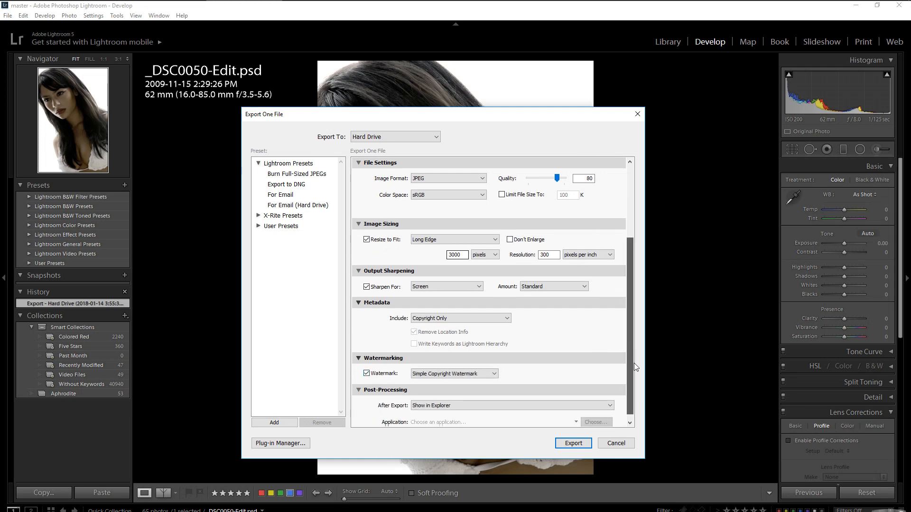
click(495, 368)
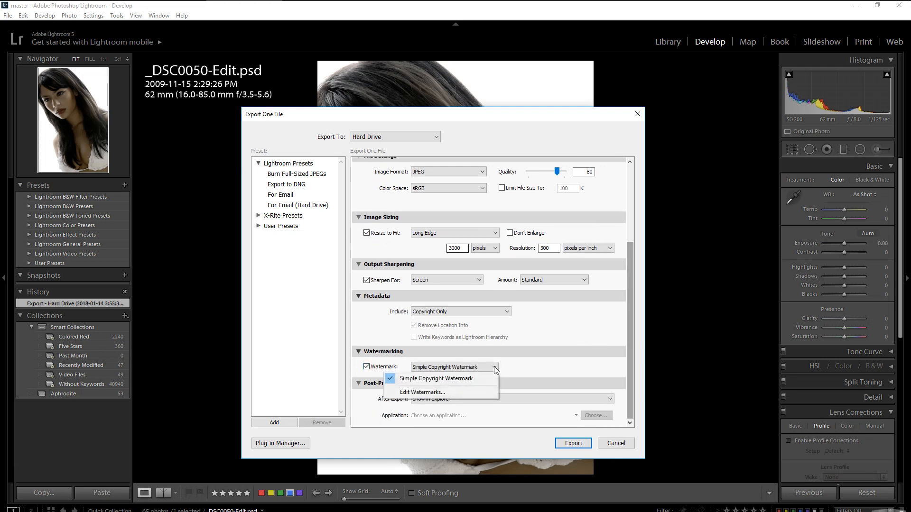
click(433, 393)
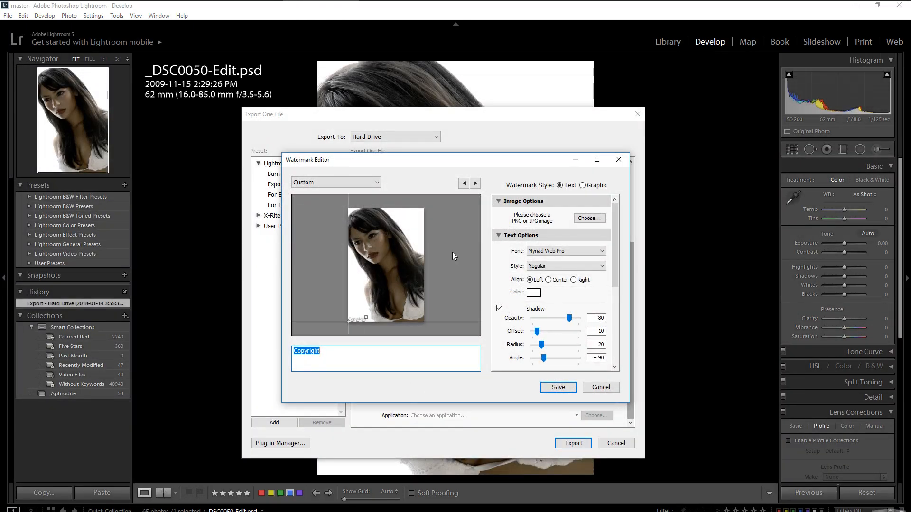
Set the watermark text to "© 2017 Models By Day" and keep it left-aligned
click(331, 184)
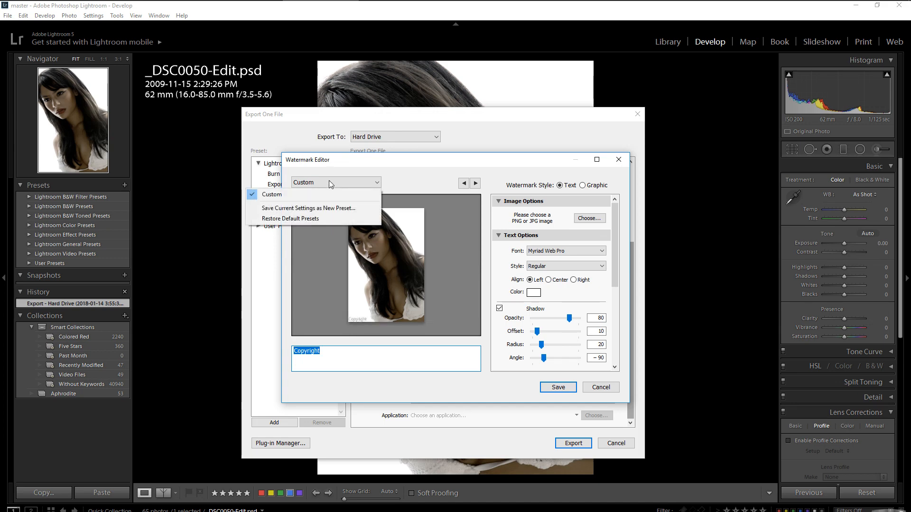
click(331, 184)
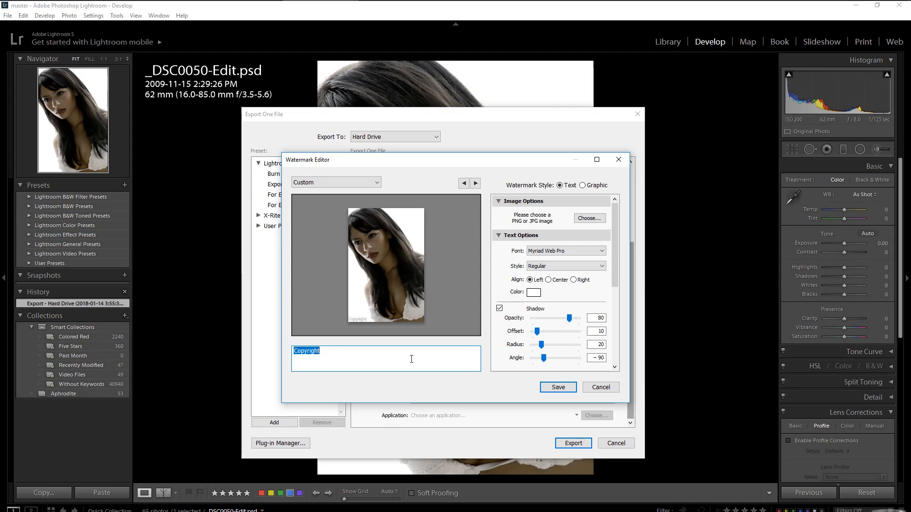
key(alt)
text(© 2017 )
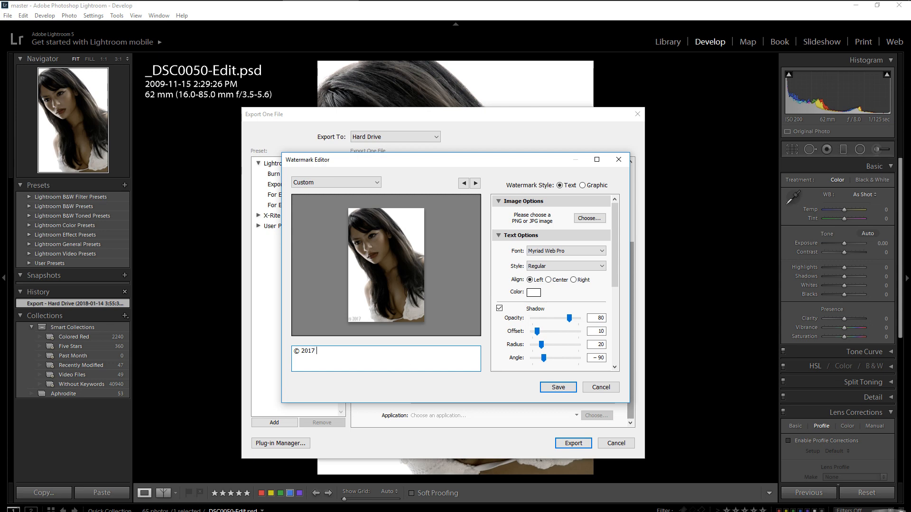
text(Models By Day)
click(548, 281)
click(530, 281)
Try the middle-left, bottom-right and top-right watermark anchors, return to bottom-left, and rotate the text to read vertically upward
drag(613, 275, 611, 351)
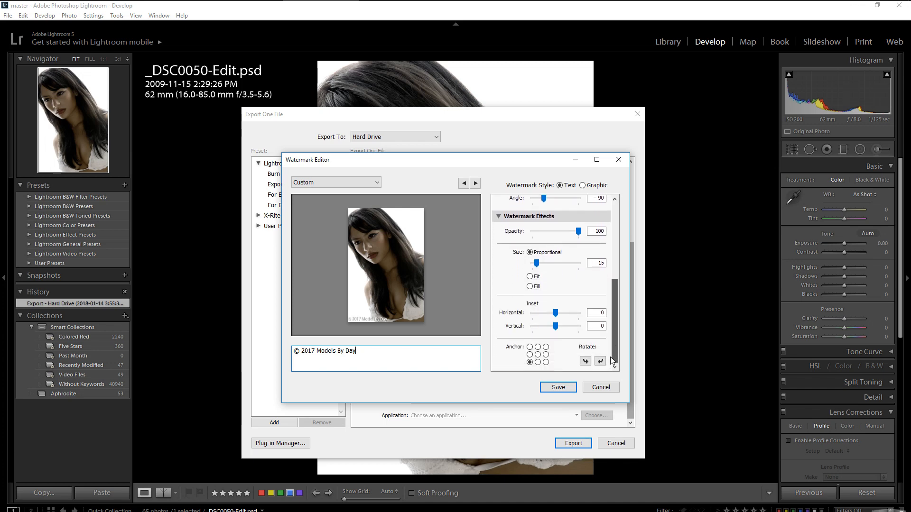
click(530, 354)
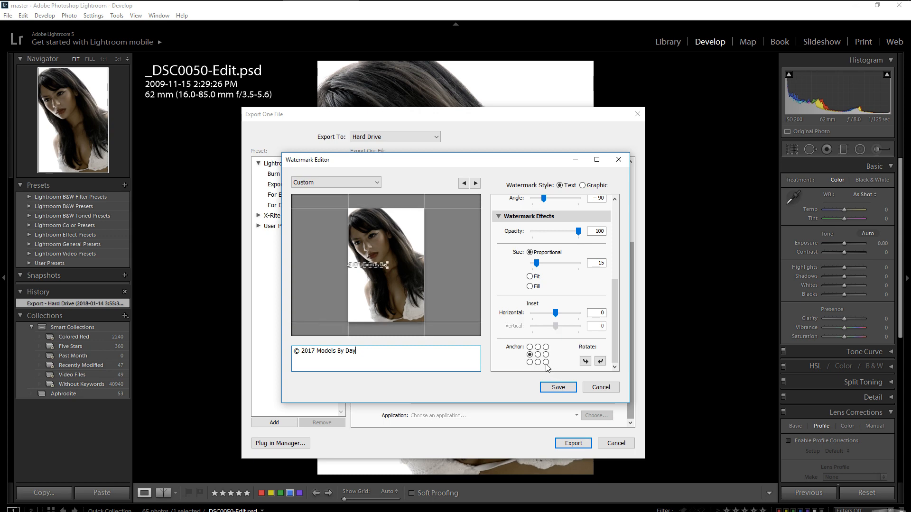
click(545, 362)
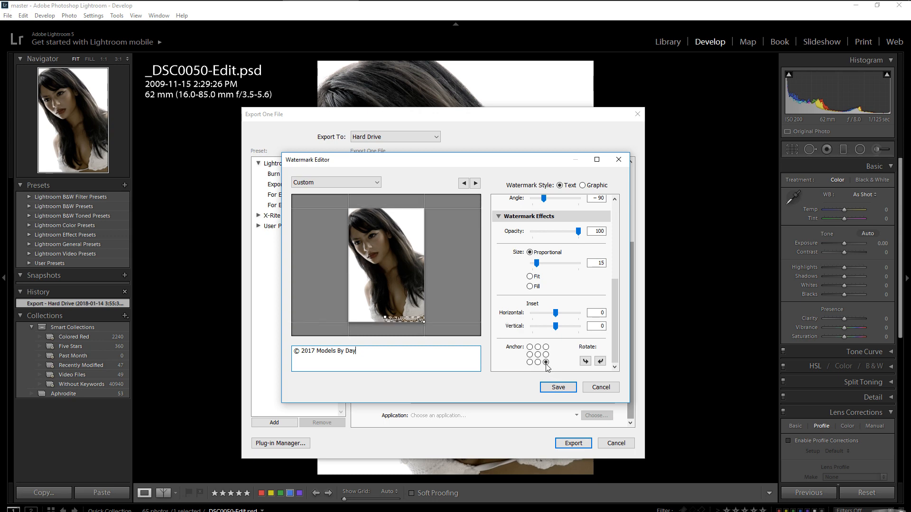
click(546, 347)
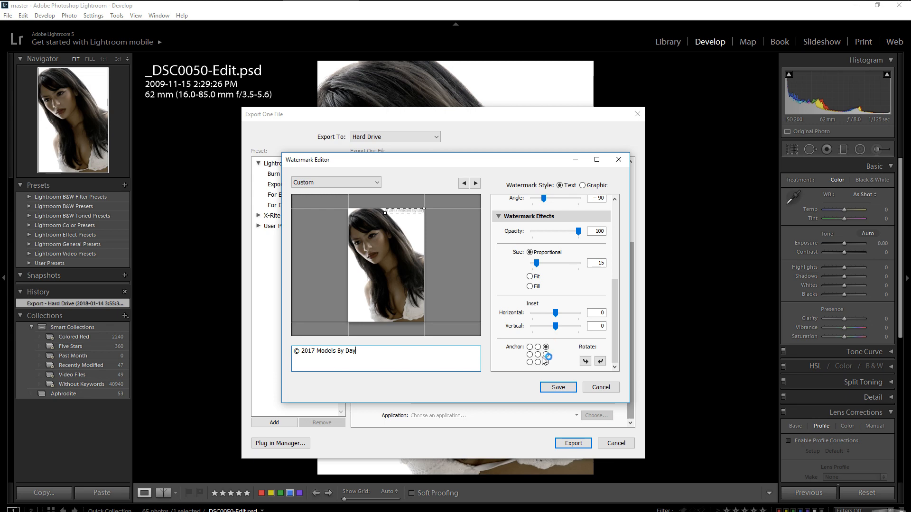
click(546, 363)
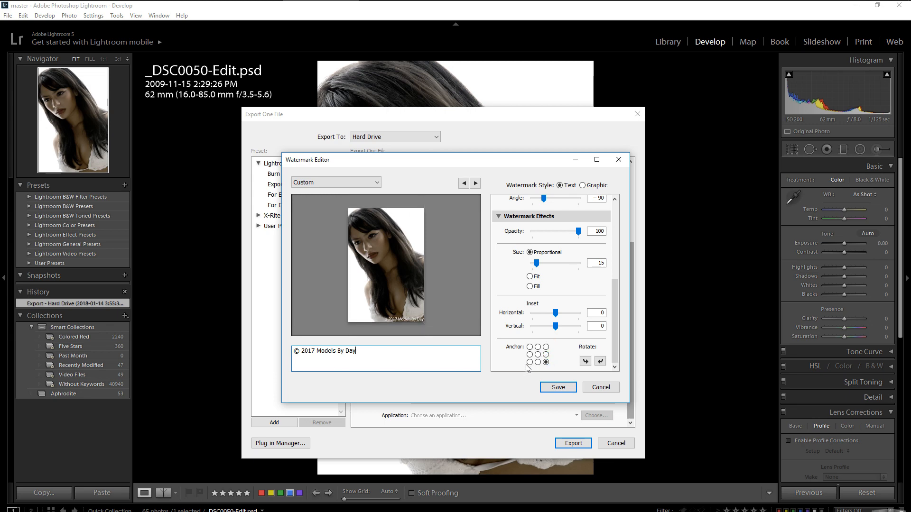
click(530, 363)
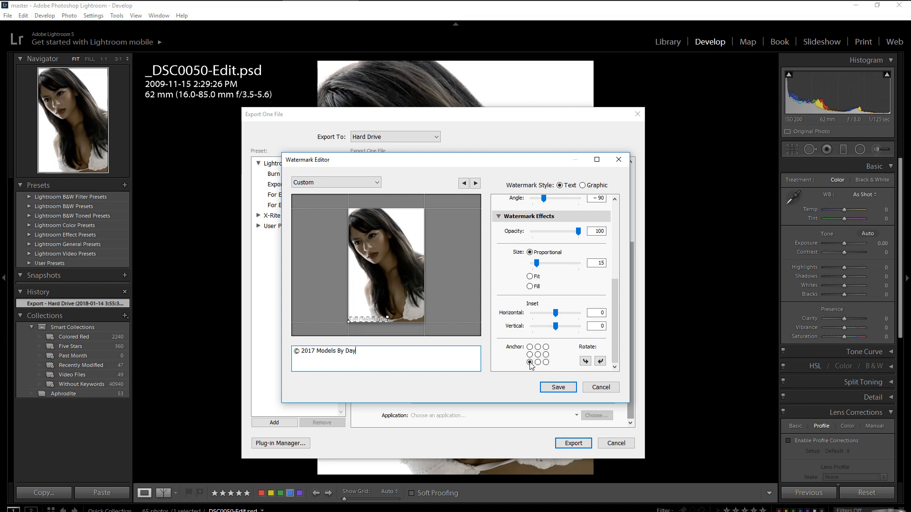
click(586, 361)
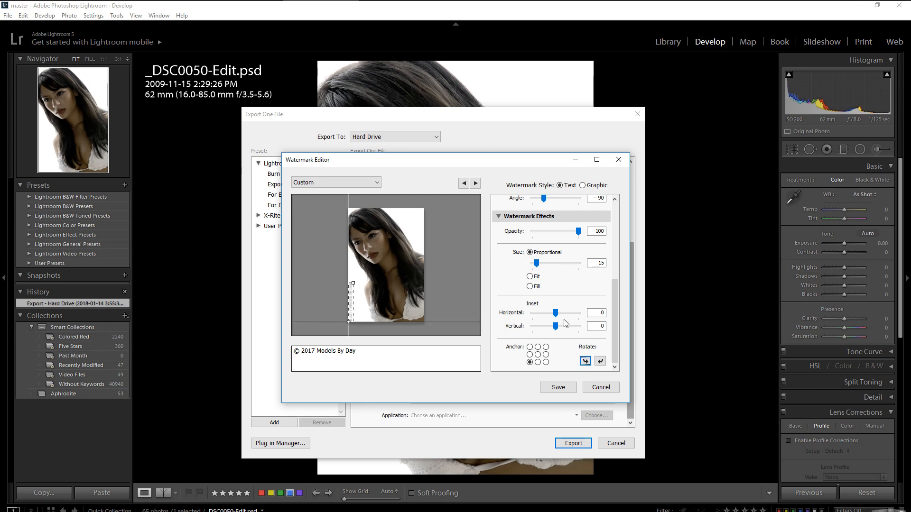
Set the watermark's inset to 2 horizontal and 4 vertical, and its opacity to 80
mouse_move(557, 330)
mouse_down()
mouse_move(569, 331)
mouse_move(552, 315)
mouse_move(561, 316)
mouse_up()
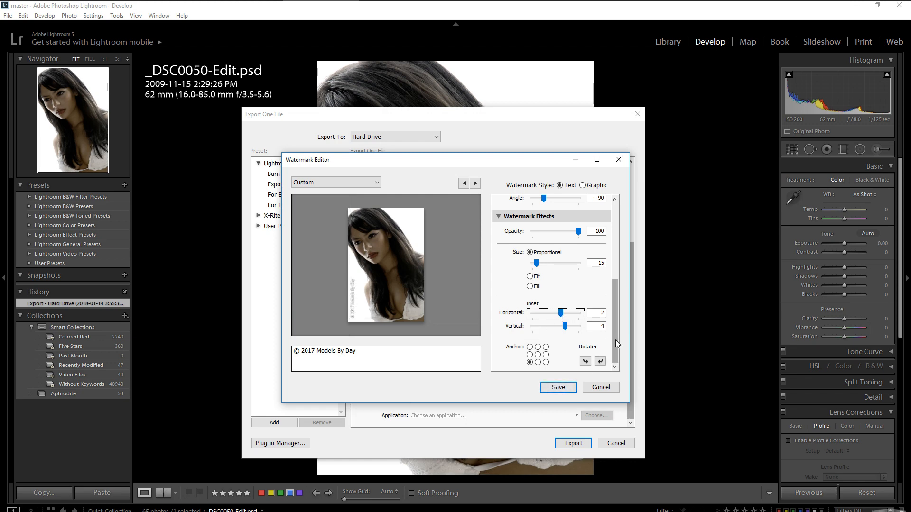
drag(616, 339, 616, 312)
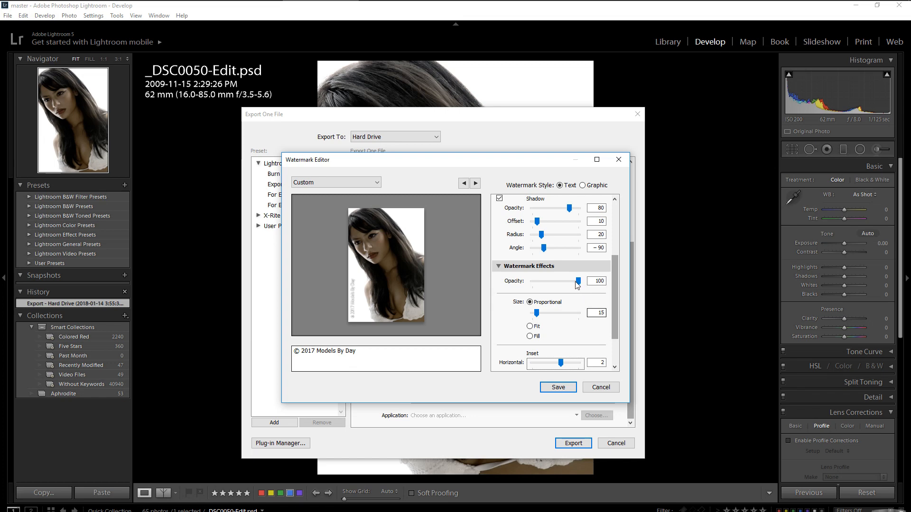
drag(577, 285, 564, 287)
click(596, 282)
text(80)
Try black as the watermark text color, and change it to the 80% light gray swatch
drag(620, 298, 617, 242)
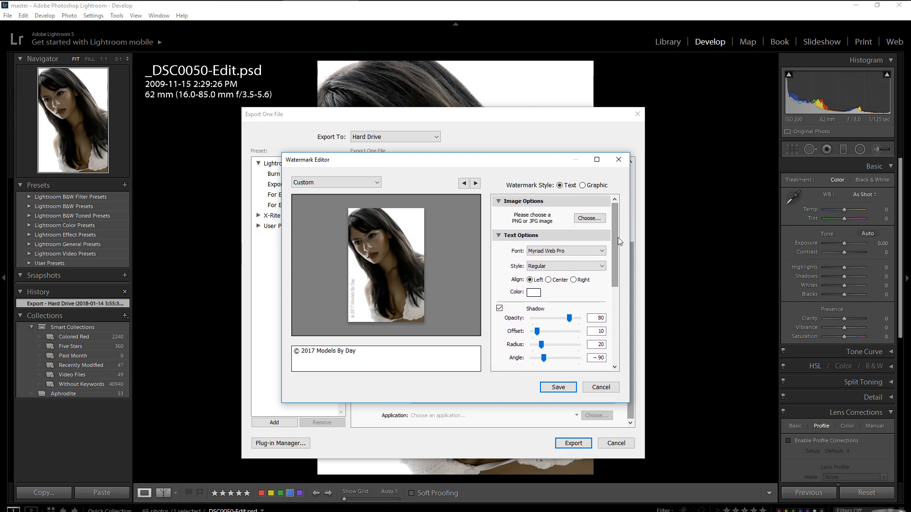
click(534, 294)
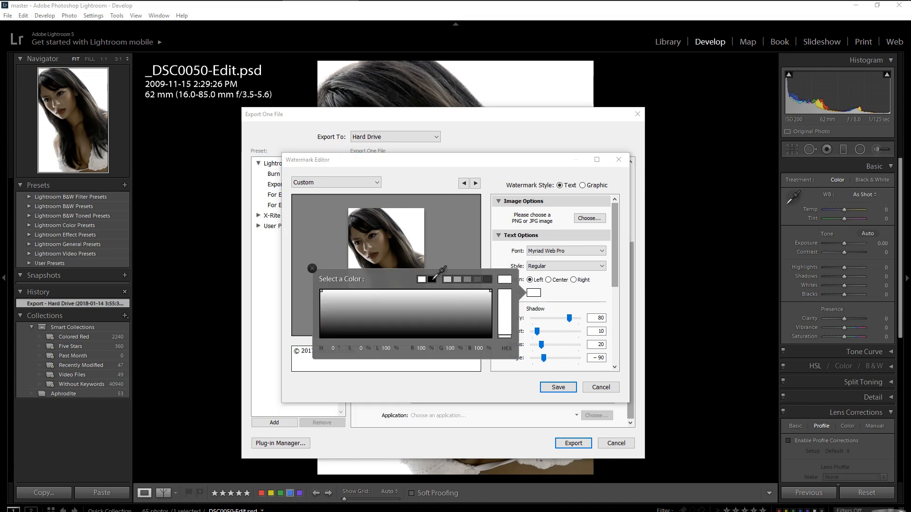
click(432, 279)
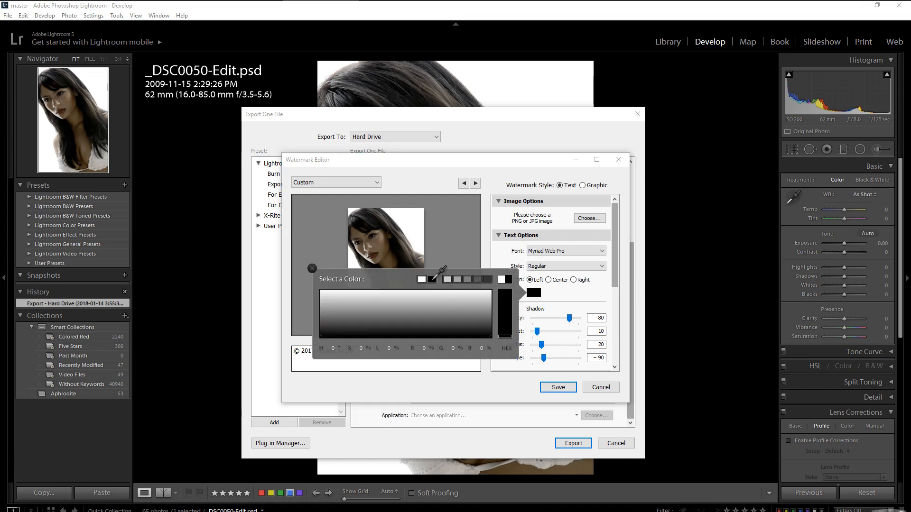
click(559, 293)
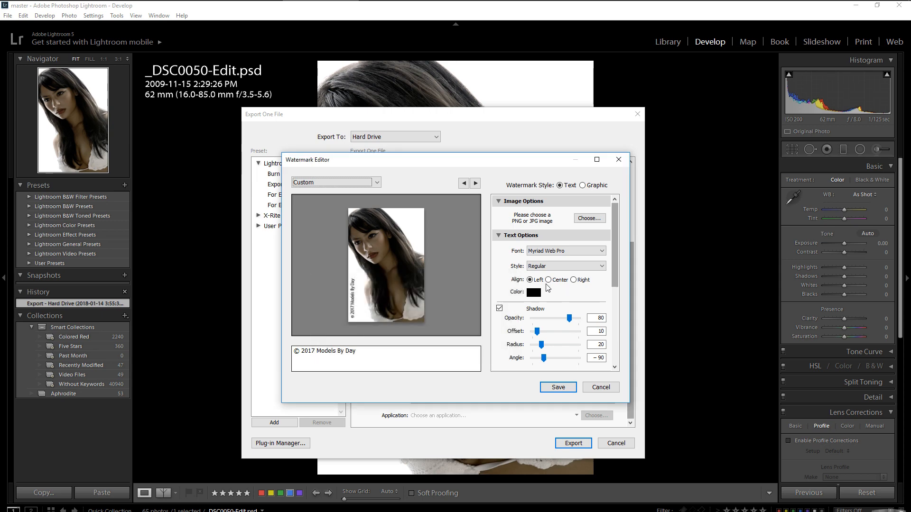
click(535, 294)
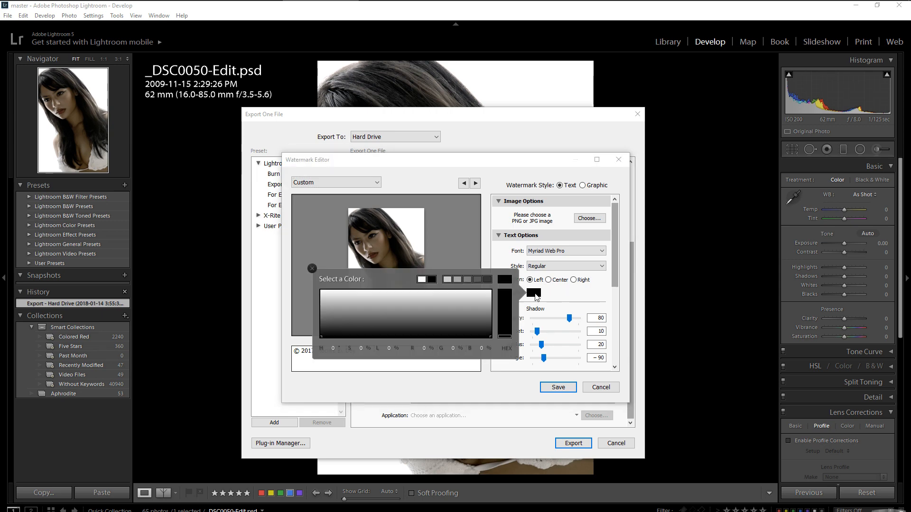
click(448, 279)
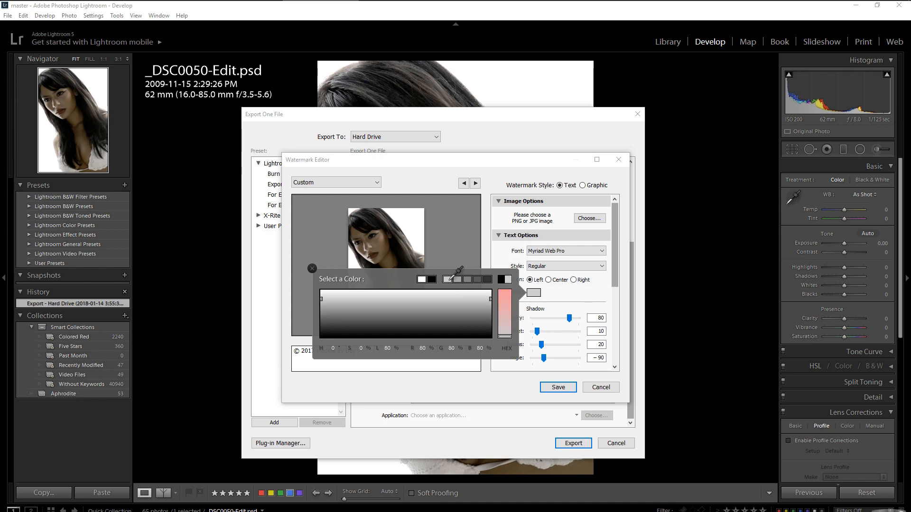
Try the 20% dark gray swatch as the watermark text color, and change the color to white
click(567, 294)
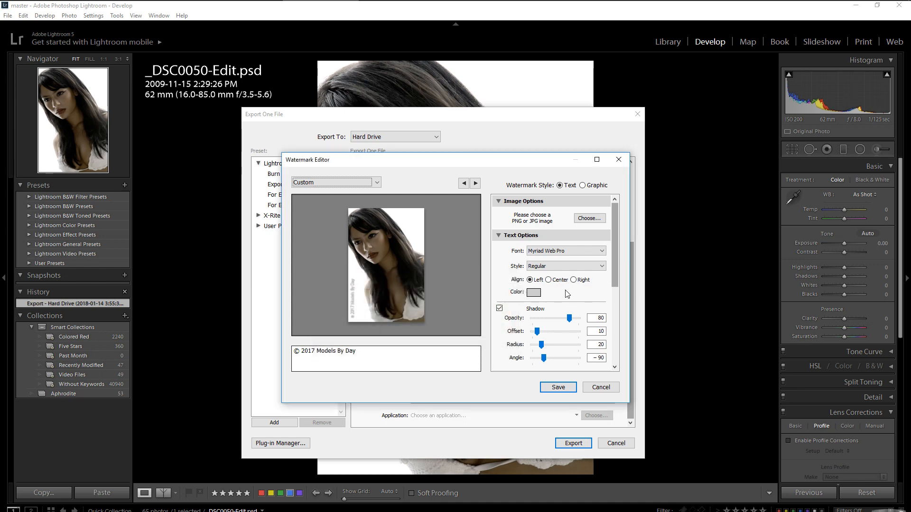
click(534, 294)
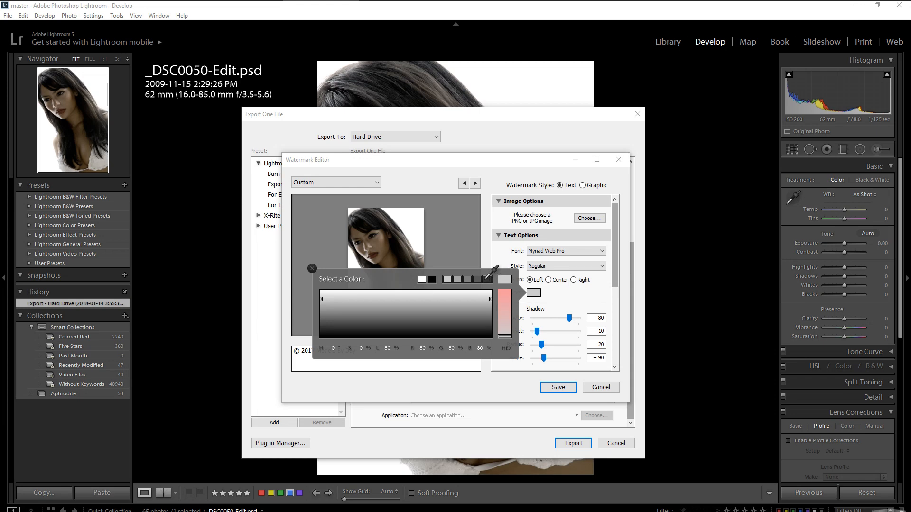
click(488, 279)
click(563, 295)
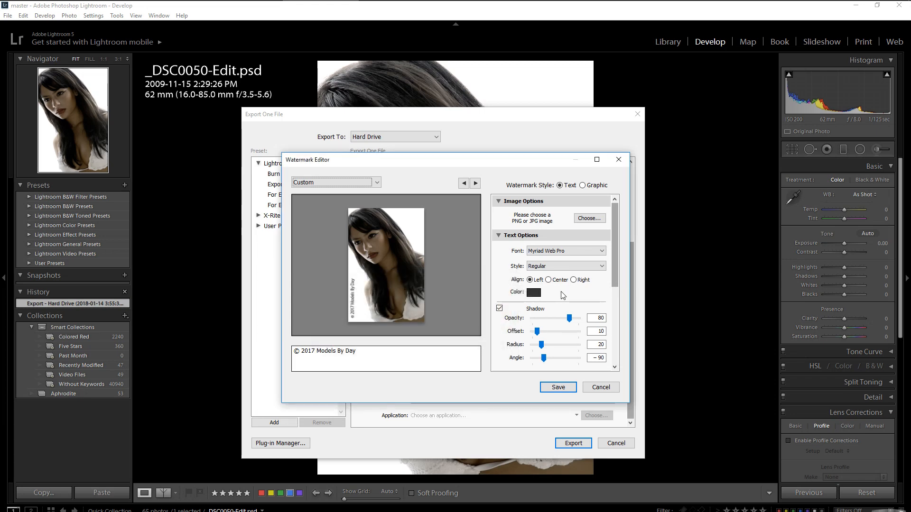
click(534, 294)
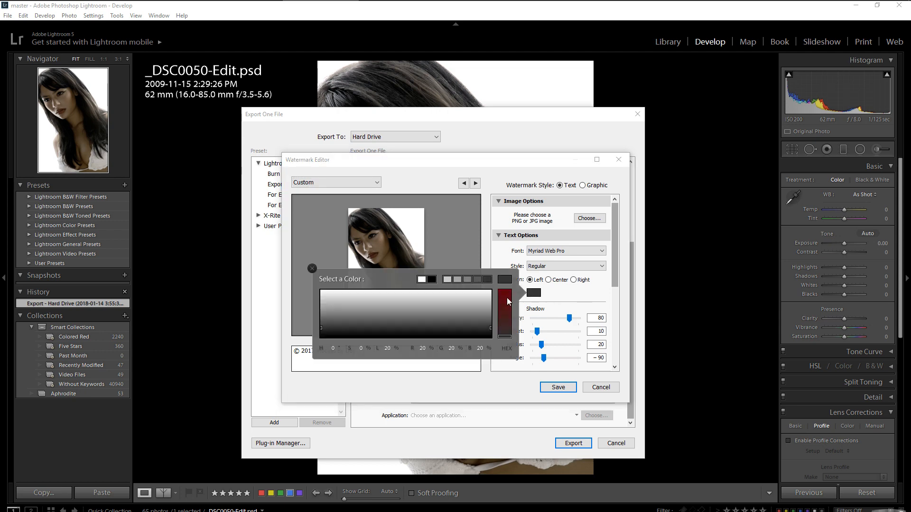
click(422, 279)
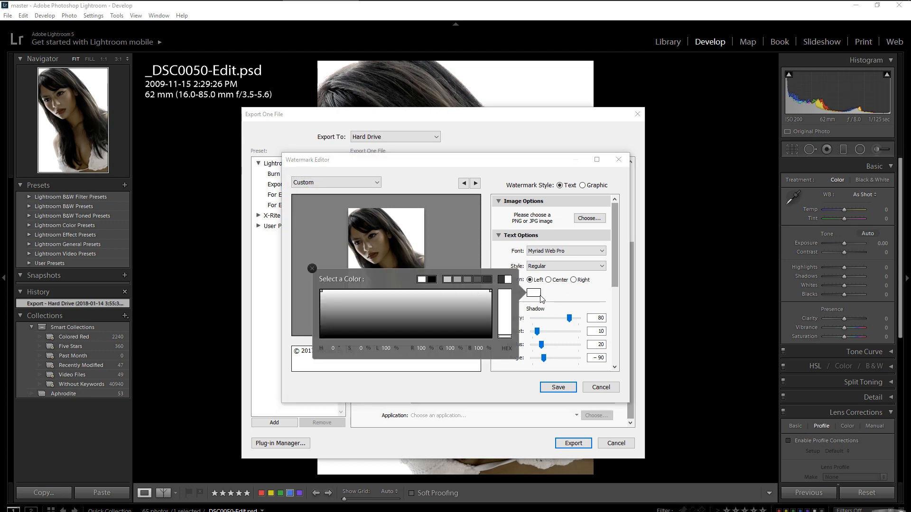
click(562, 304)
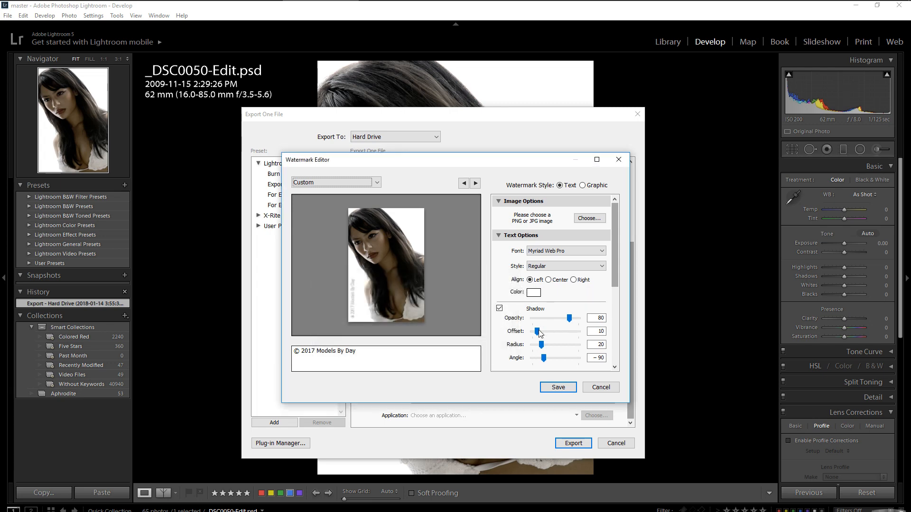
mouse_move(612, 279)
mouse_down()
mouse_move(616, 352)
mouse_move(613, 269)
mouse_up()
click(529, 280)
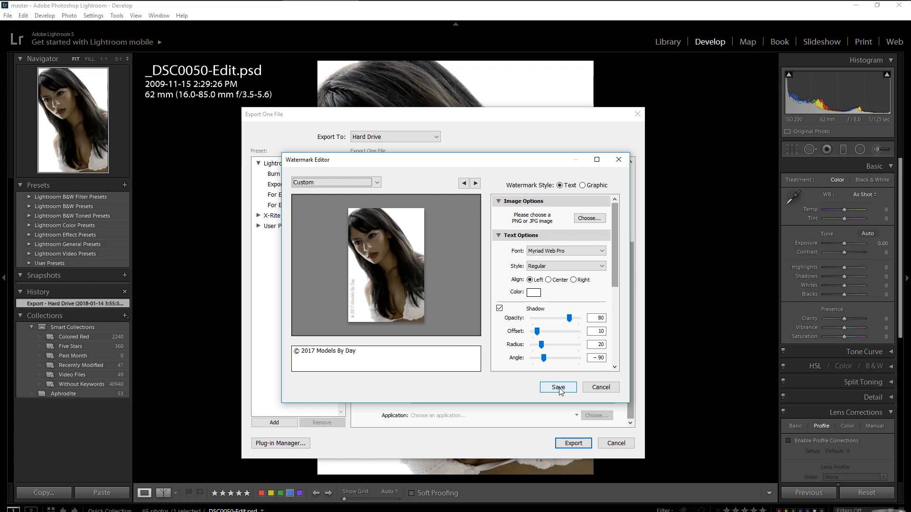
Save the current watermark settings as a new preset named "creative stream" and finish editing the watermark
click(378, 179)
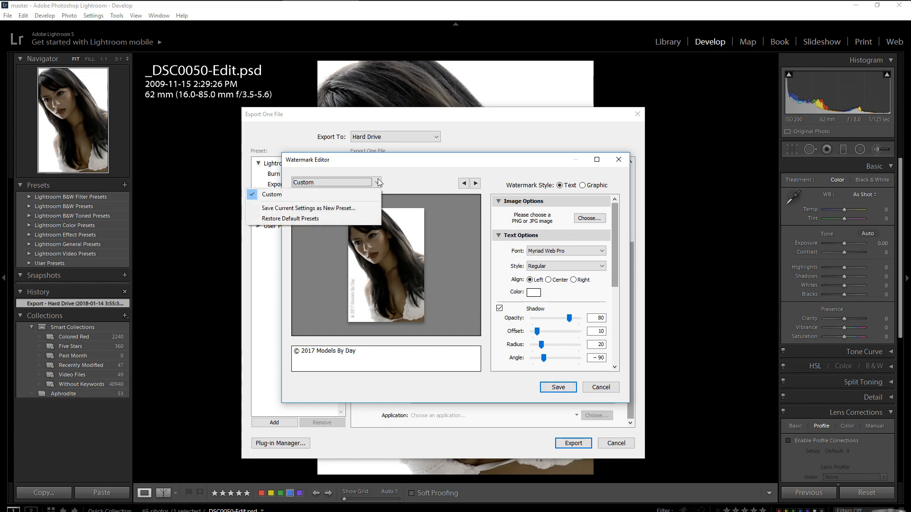
click(350, 209)
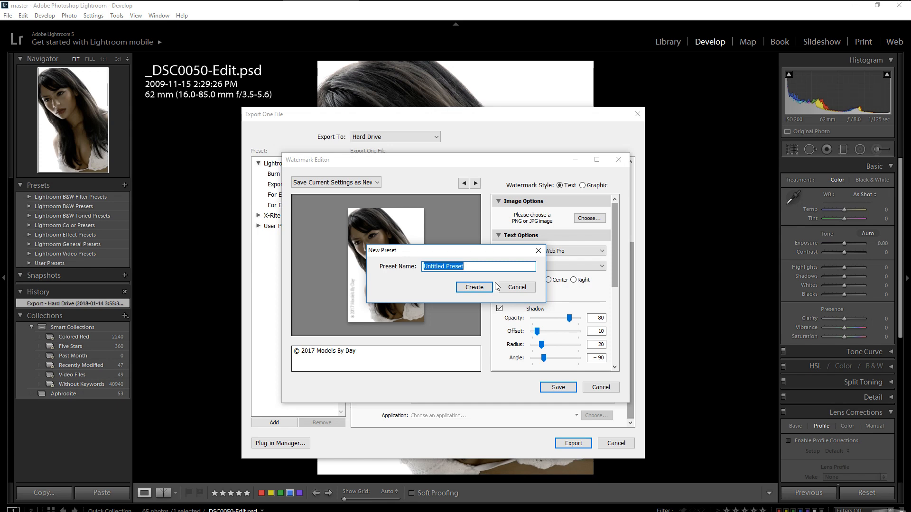
text(creative stream)
click(472, 288)
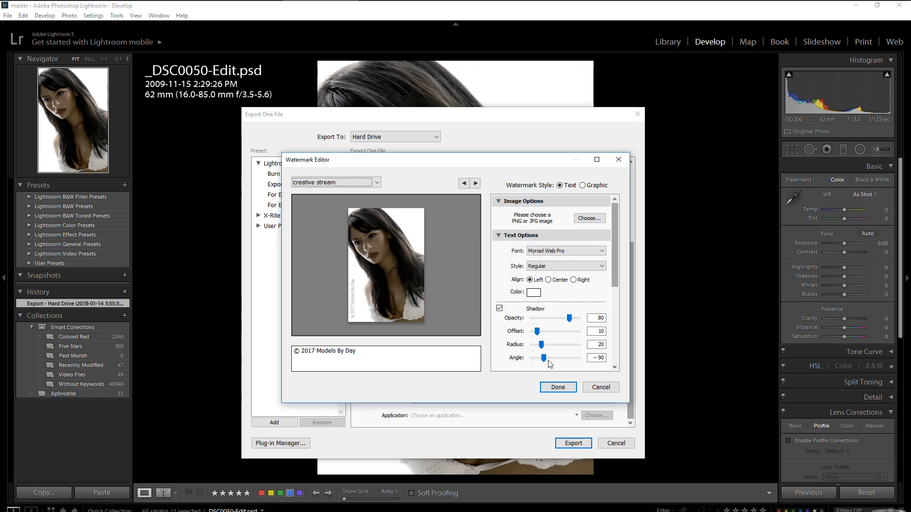
click(559, 389)
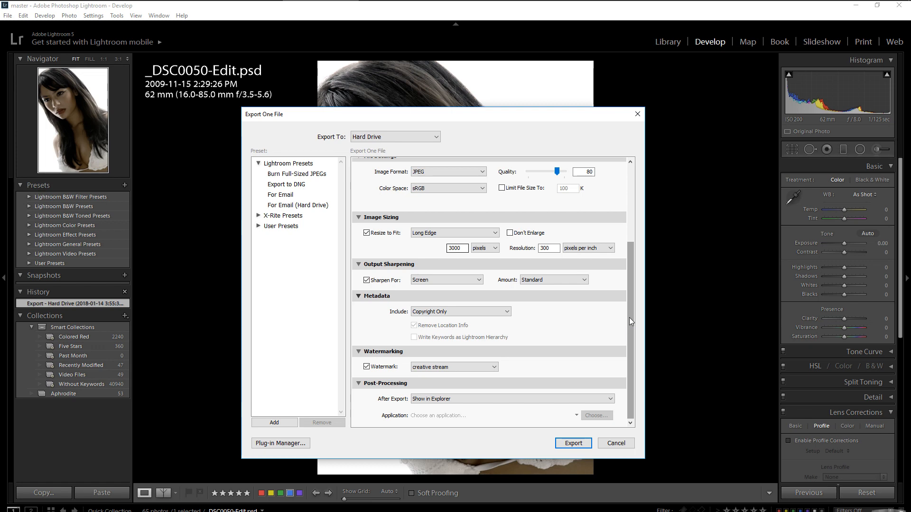
Export the watermarked photo, overwriting the existing _DSC0050-Edit.jpg, and put away the exported image and its folder window
drag(630, 318, 650, 332)
click(569, 444)
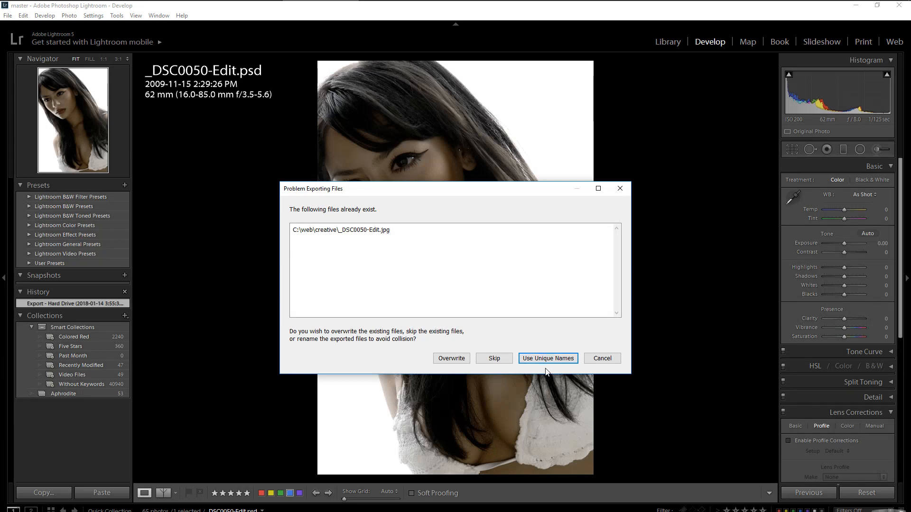
click(453, 359)
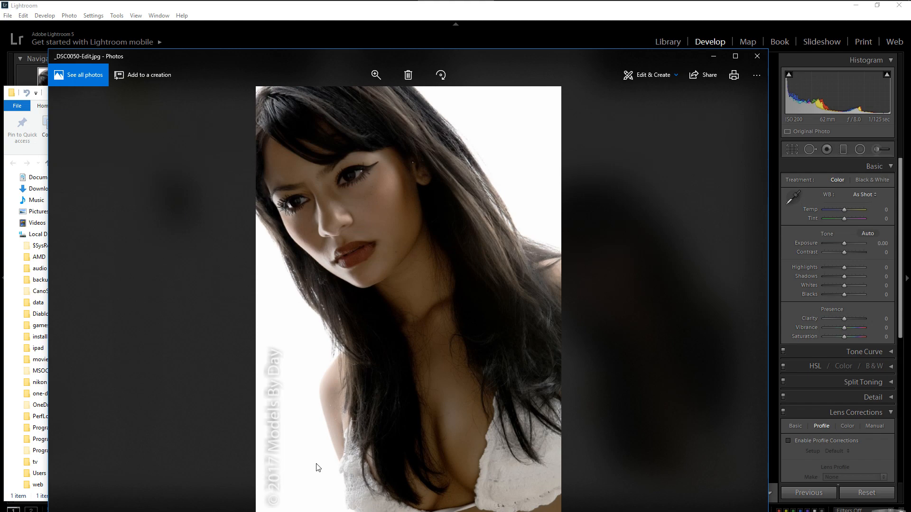
click(757, 56)
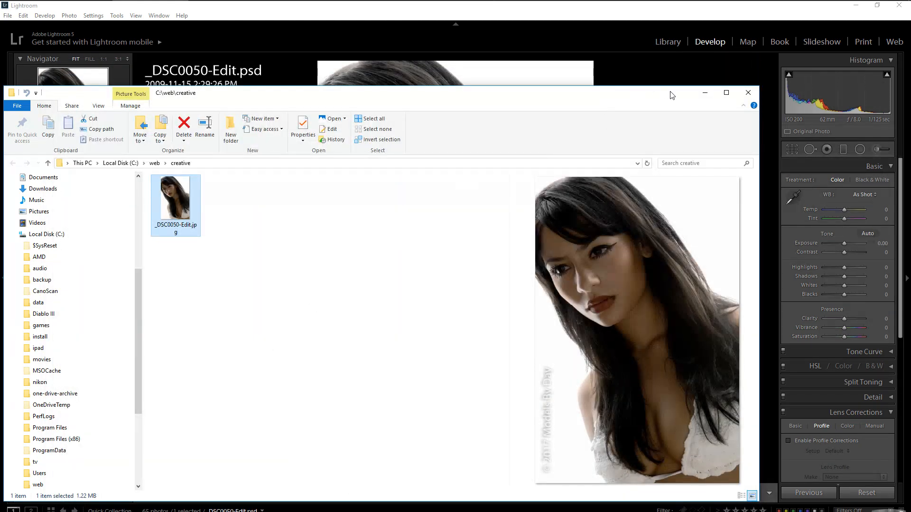
click(706, 96)
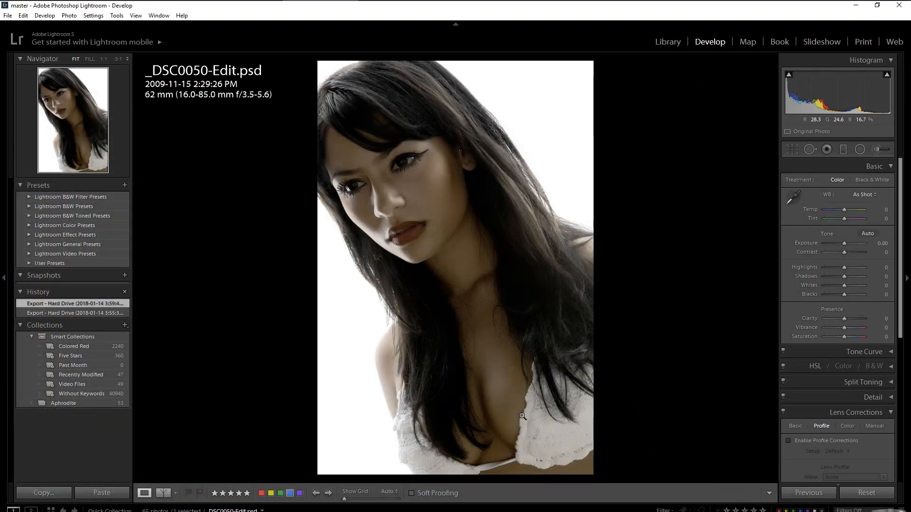
Edit the creative stream watermark from the photo's export settings, setting its shadow opacity to 100 and overall watermark opacity to 90
right_click(443, 383)
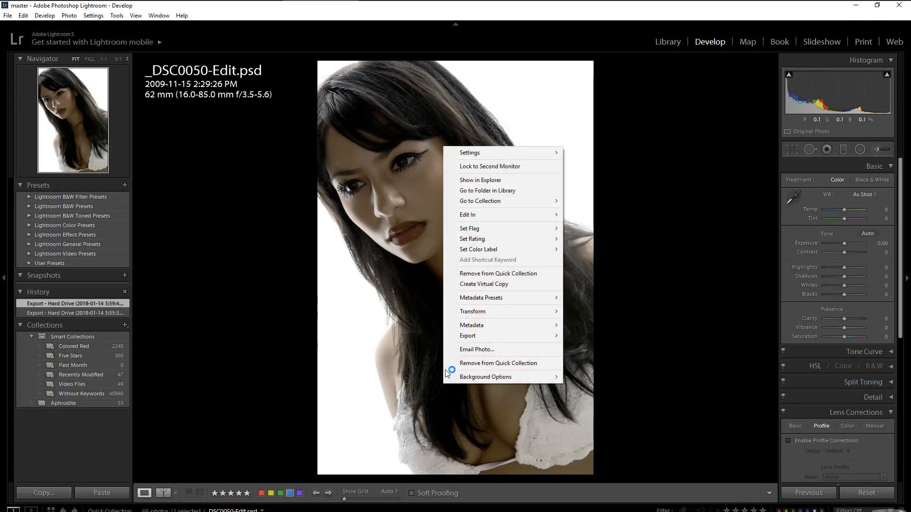
mouse_move(464, 338)
click(588, 335)
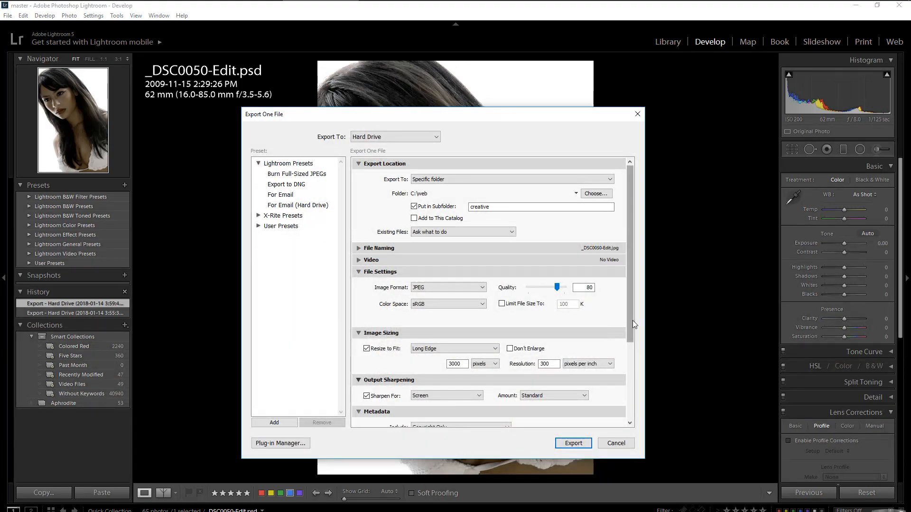
drag(633, 321, 518, 406)
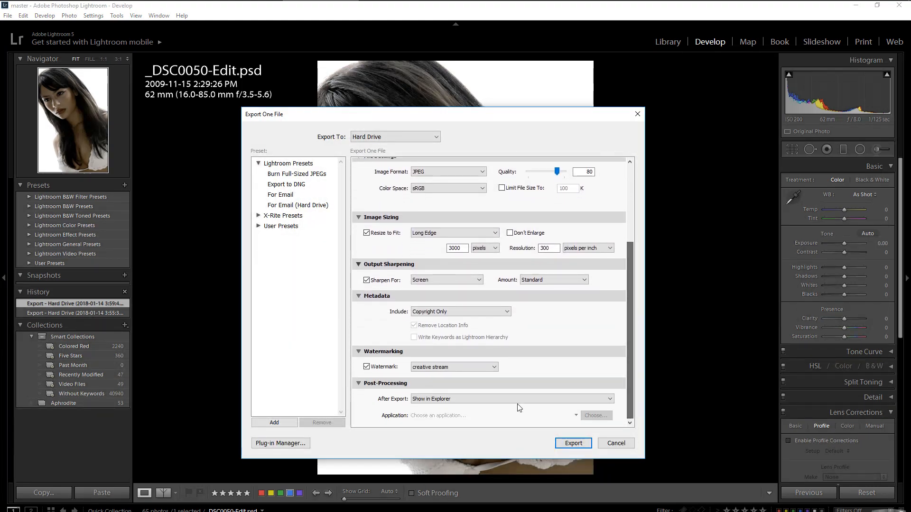
click(450, 369)
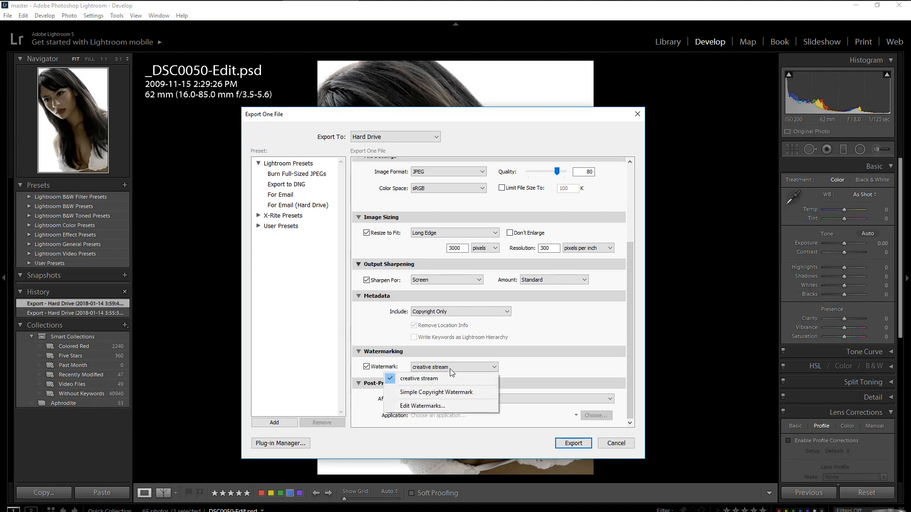
click(439, 406)
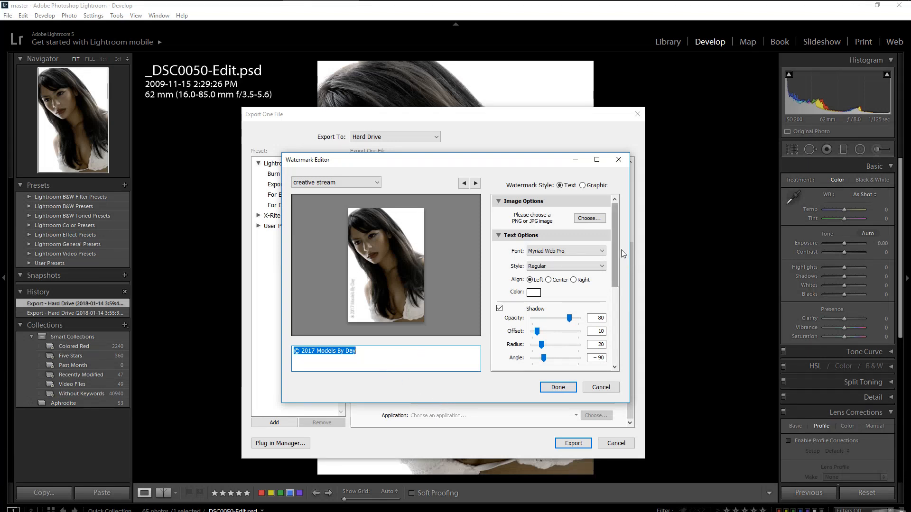
drag(614, 249, 614, 251)
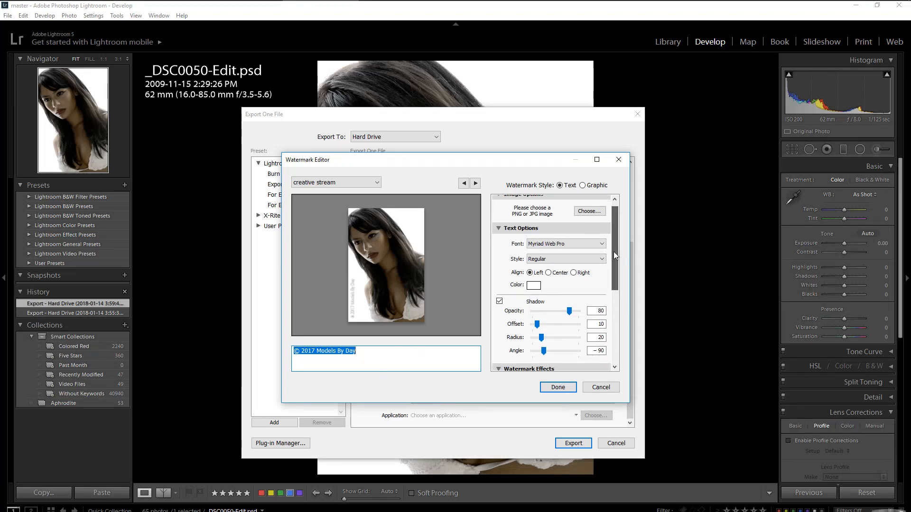
drag(571, 311, 578, 311)
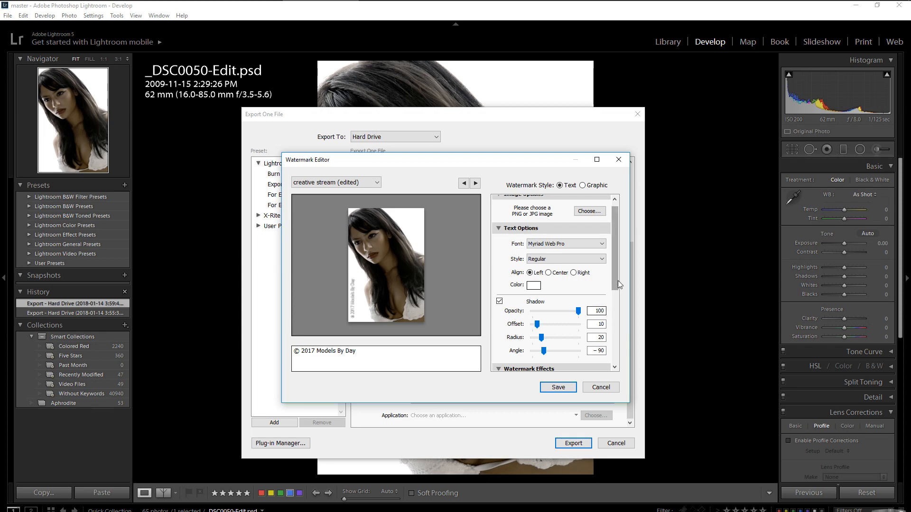
drag(618, 280, 615, 341)
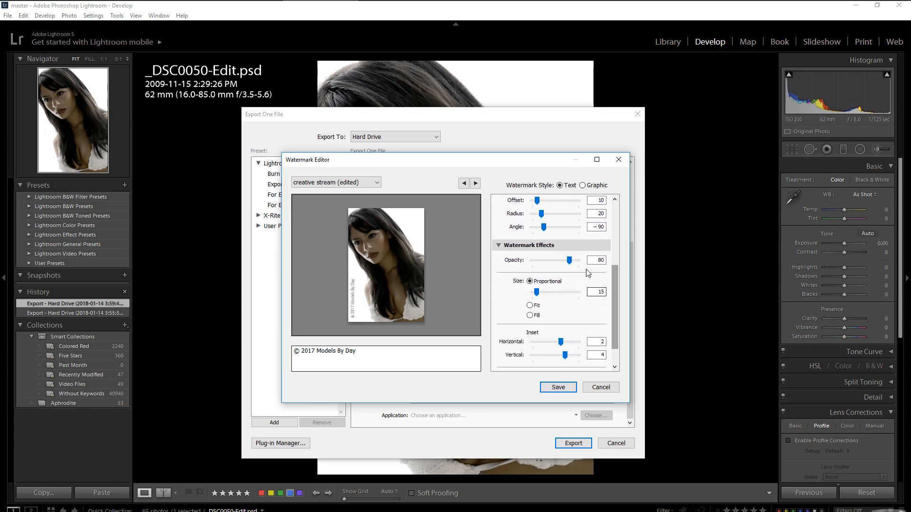
drag(571, 261, 575, 257)
Update the existing "creative stream" preset with the edited settings instead of creating a new one, and finish editing the watermark
click(558, 388)
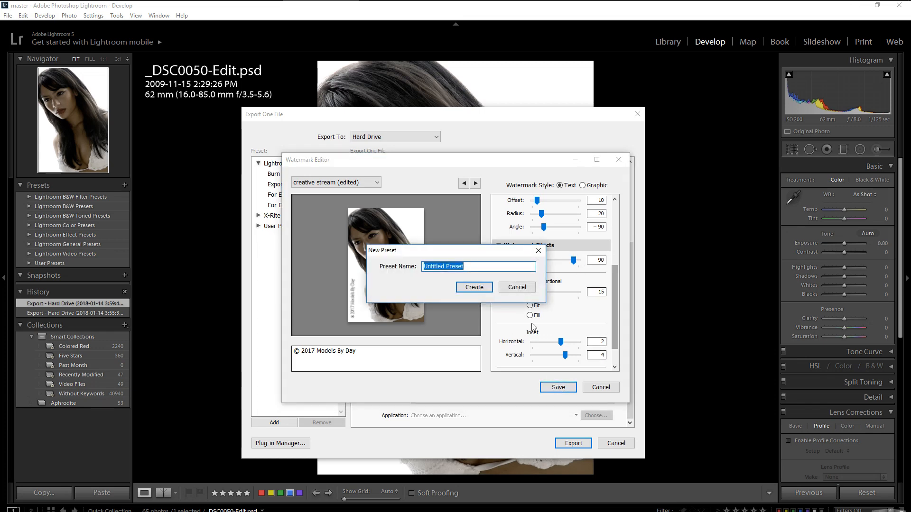
click(517, 287)
click(322, 179)
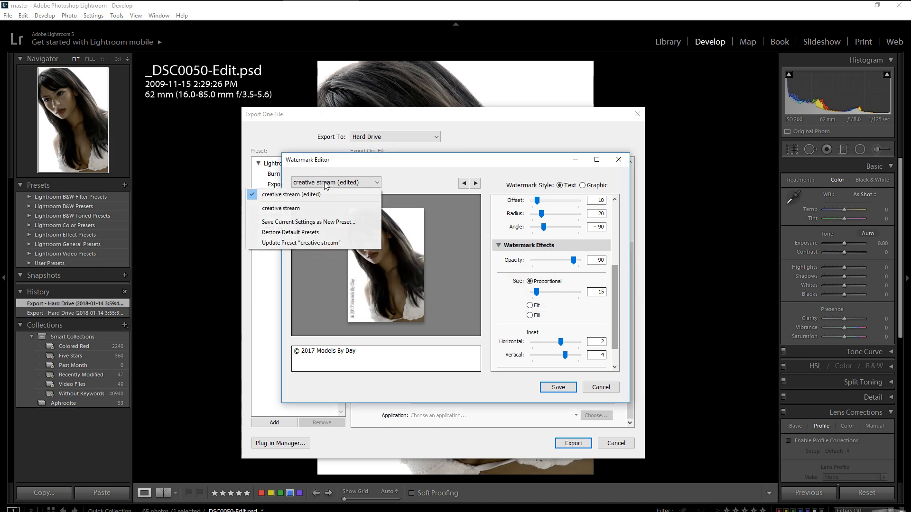
click(311, 243)
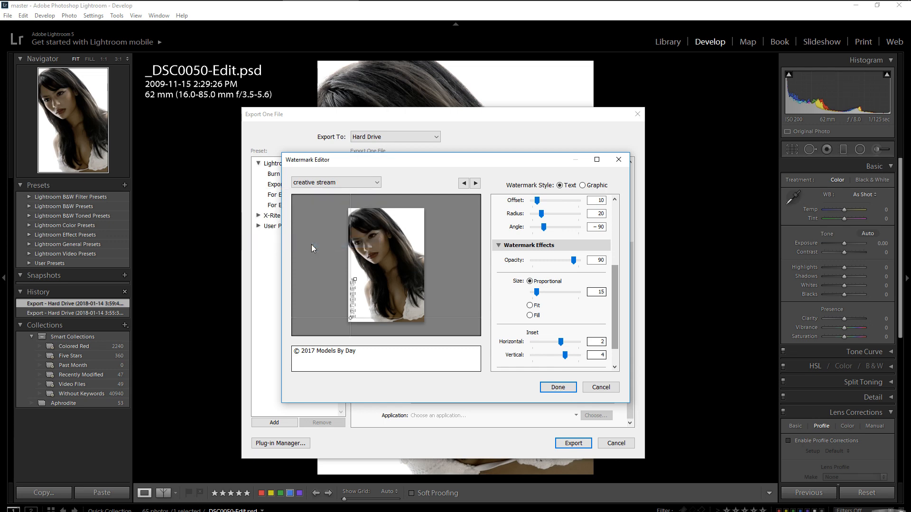
click(558, 387)
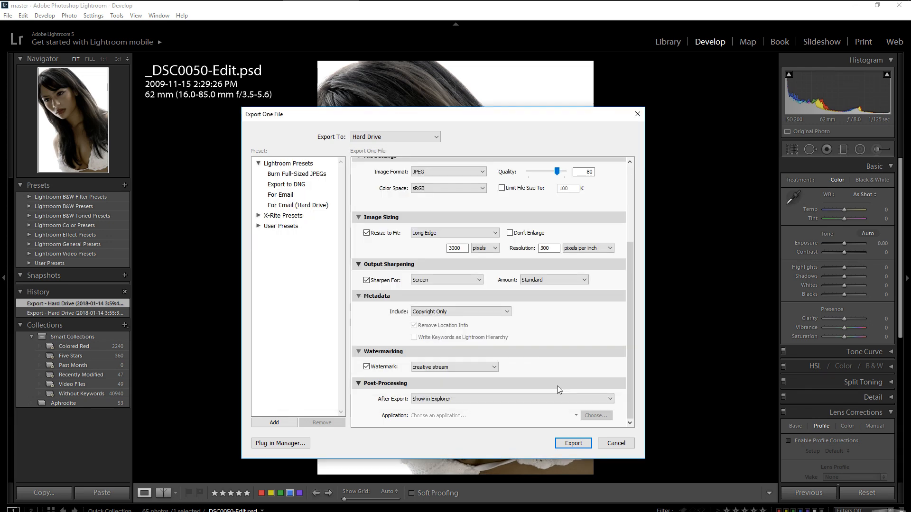
Export the photo over the existing _DSC0050-Edit.jpg, and check the watermark in the exported image before closing it and its folder
click(572, 442)
click(452, 359)
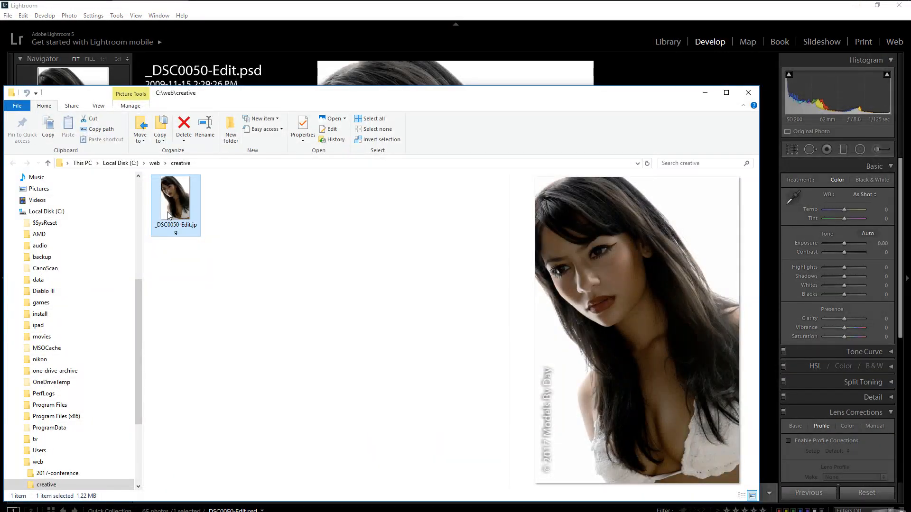
double_click(167, 212)
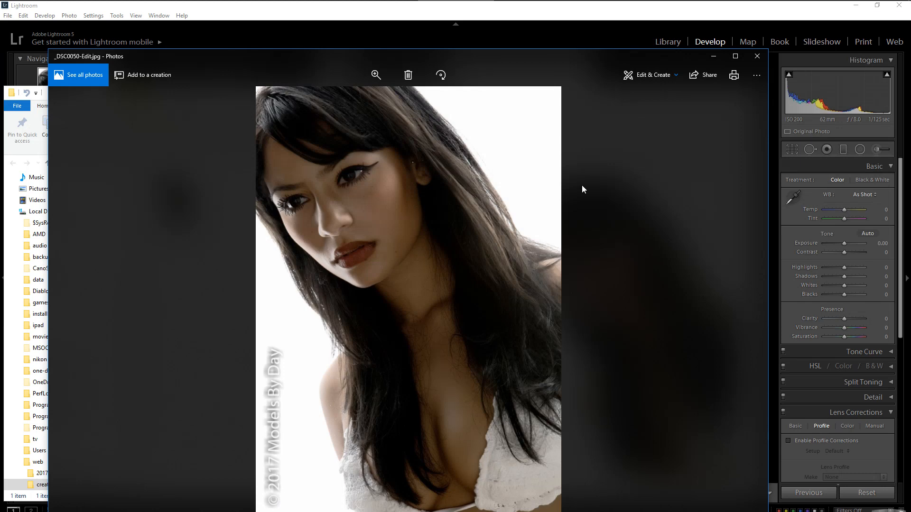
click(758, 56)
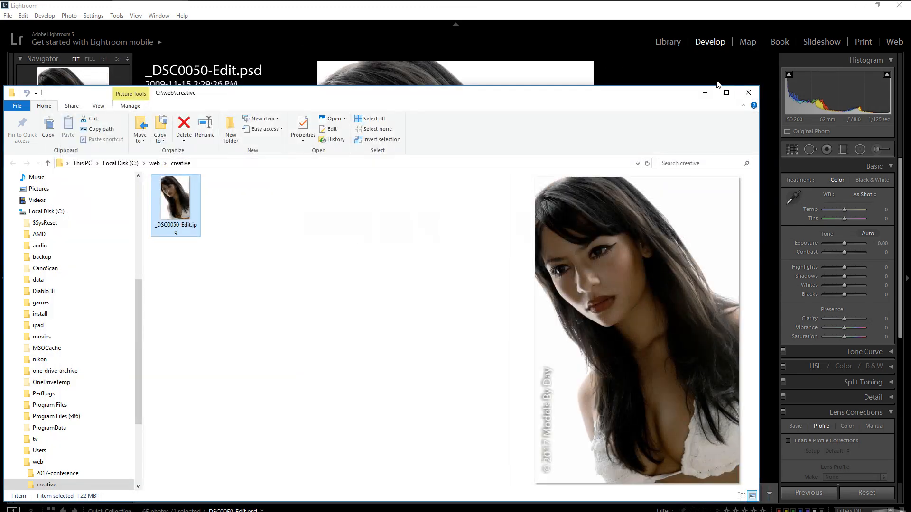
click(749, 95)
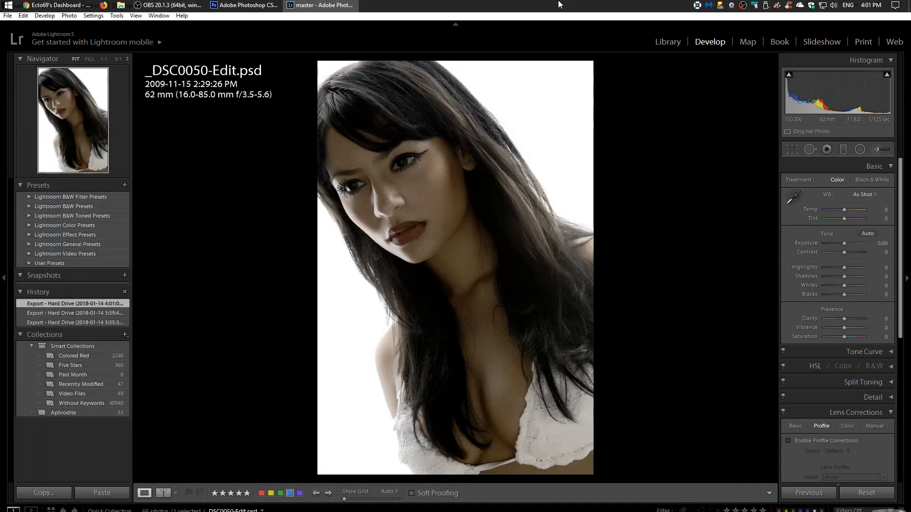